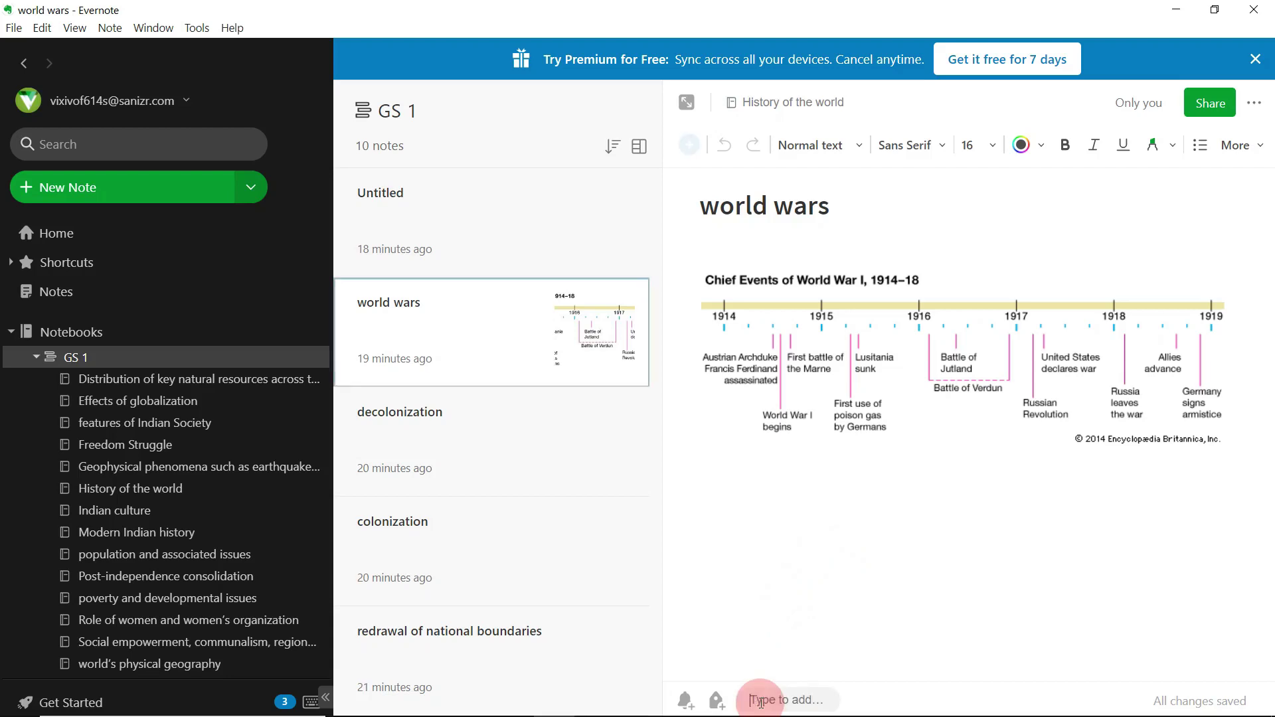
- Tag the world wars note with the existing 'world history' tag
type("wo")
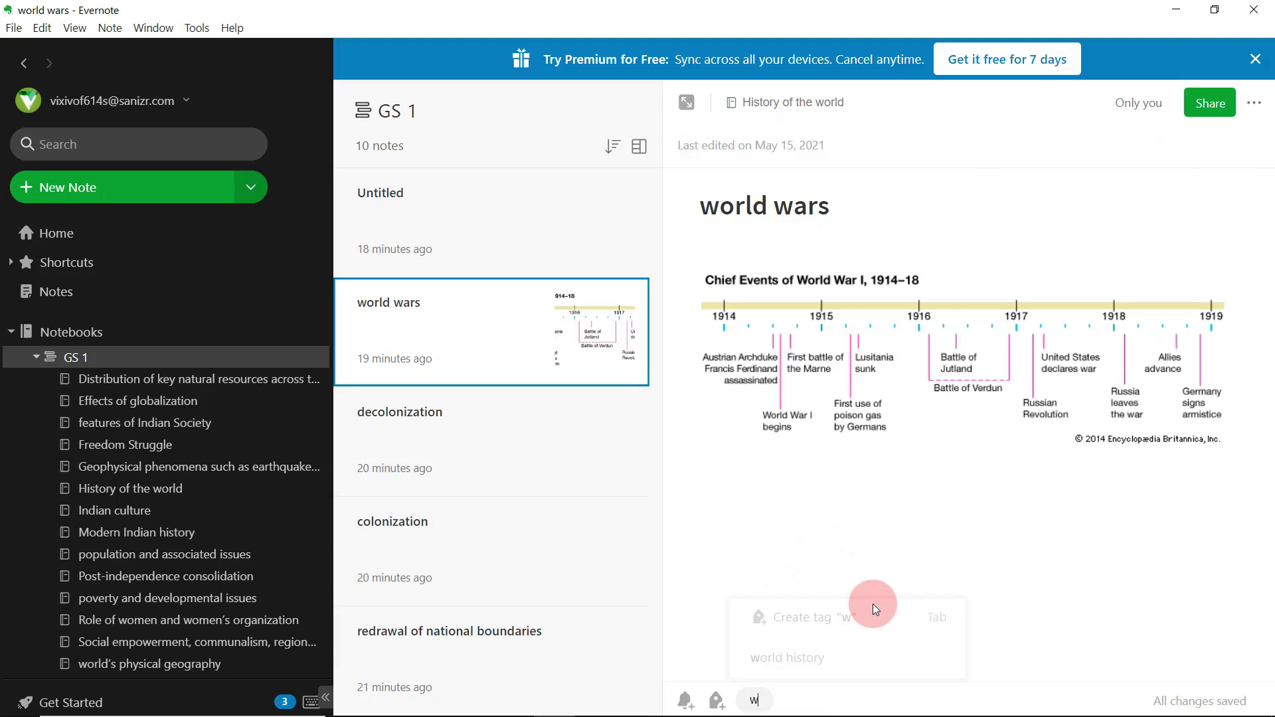
left_click(835, 679)
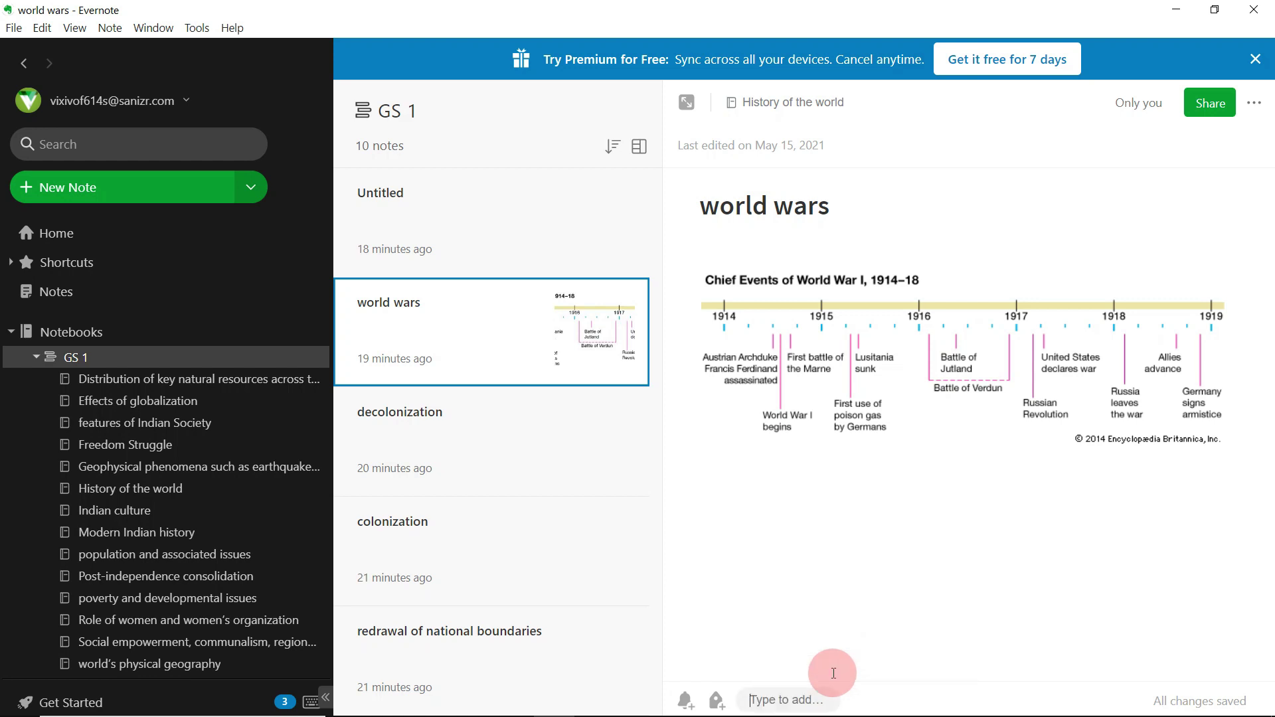
left_click(833, 643)
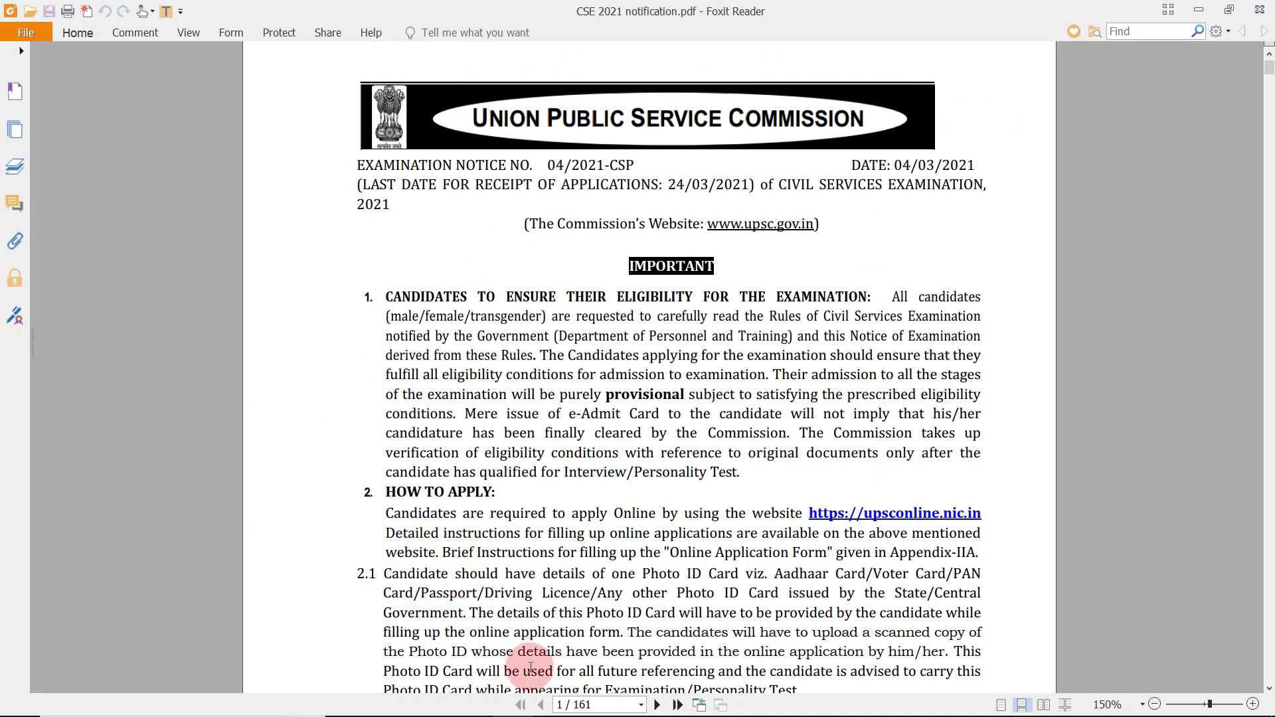
- Switch back to Evernote and scroll through the Home page
left_click(554, 701)
scroll(525, 521, "down", 5)
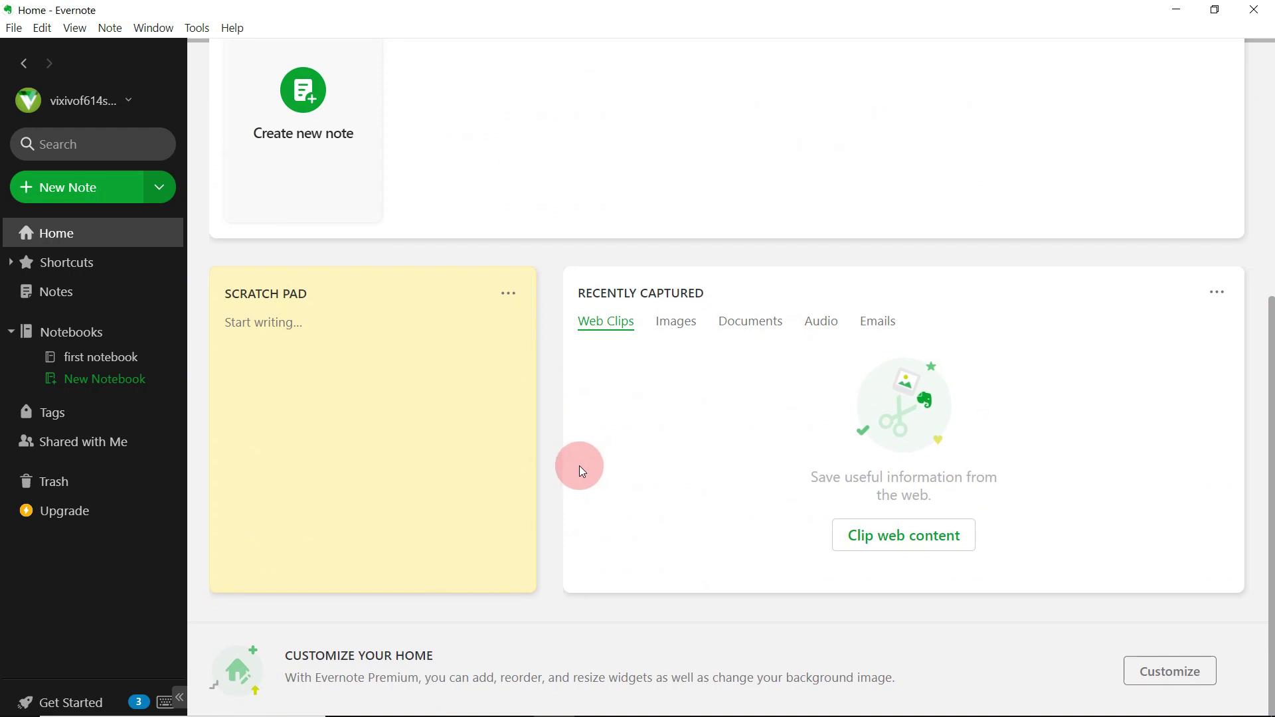
scroll(555, 464, "up", 6)
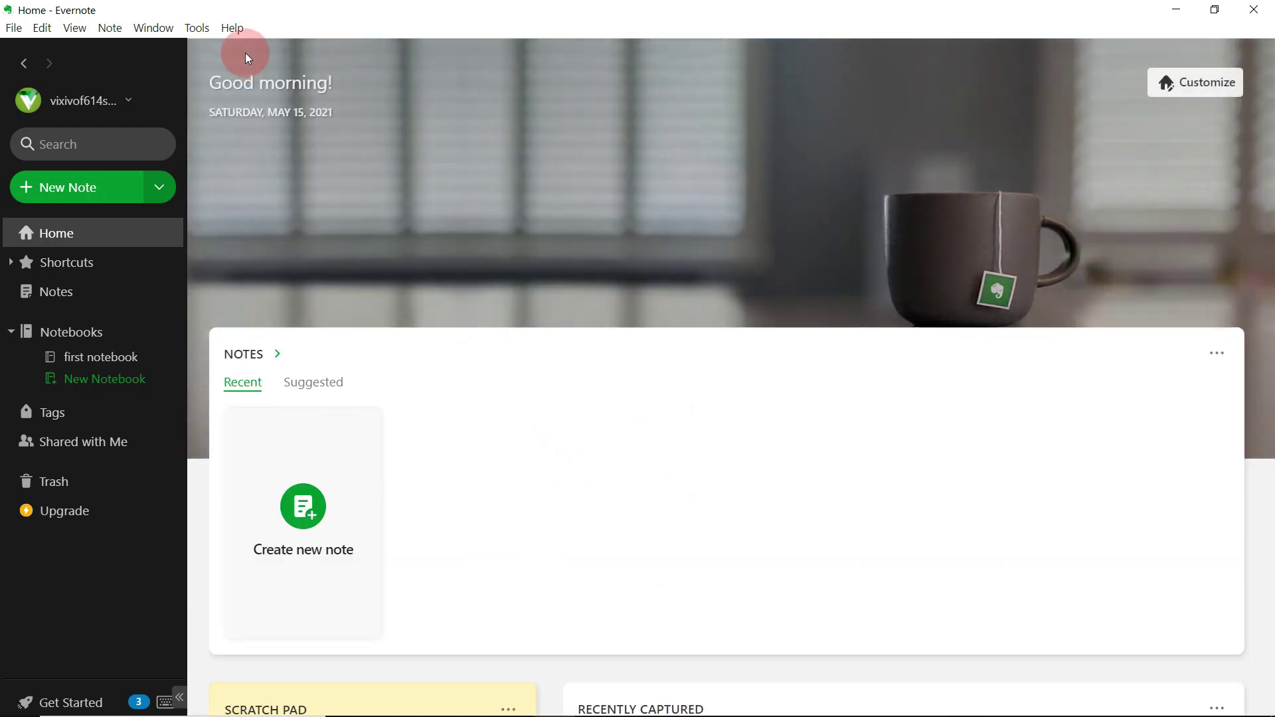
- Check the installed Evernote version (10.13.4) under Help > About, then close the dialog
left_click(234, 30)
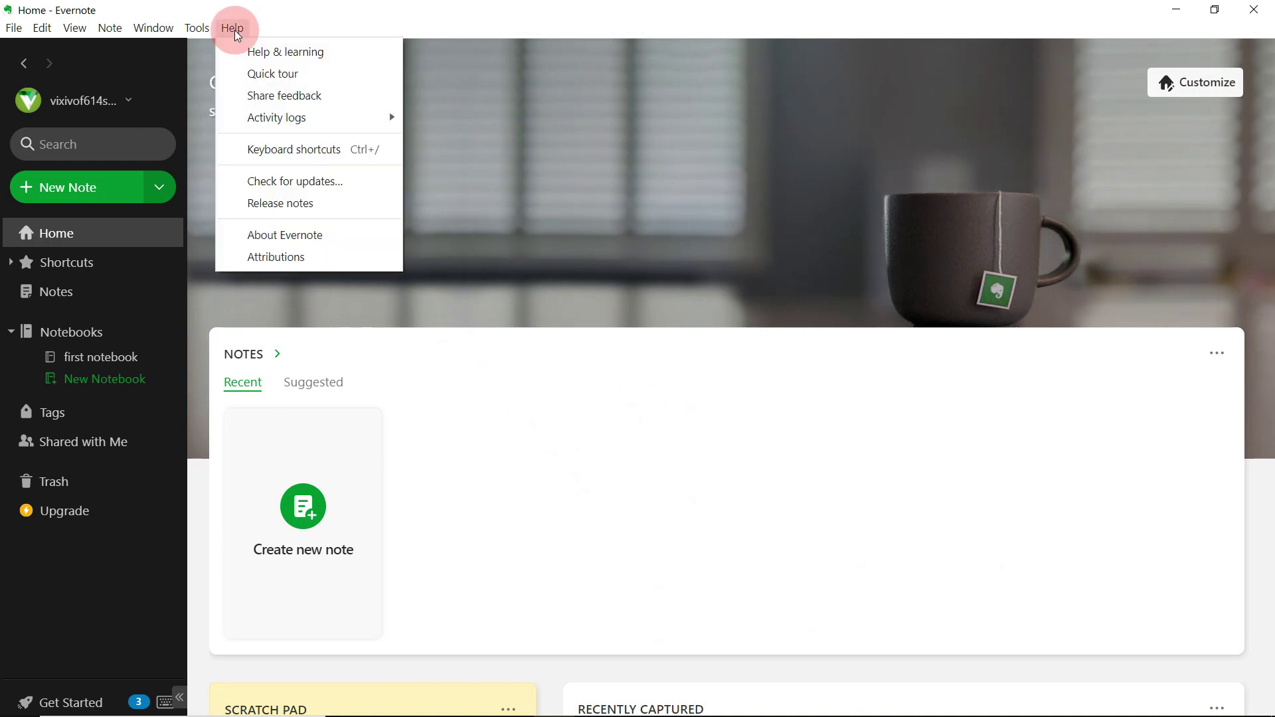
left_click(270, 234)
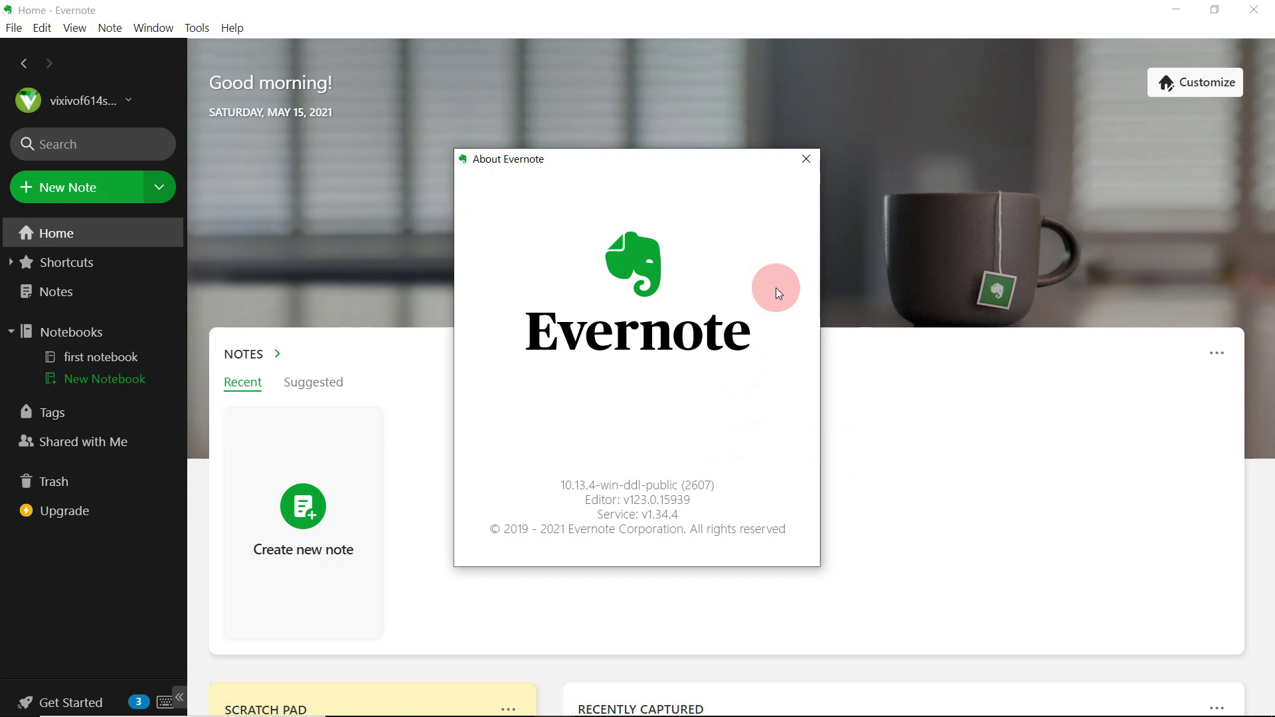
left_click(806, 161)
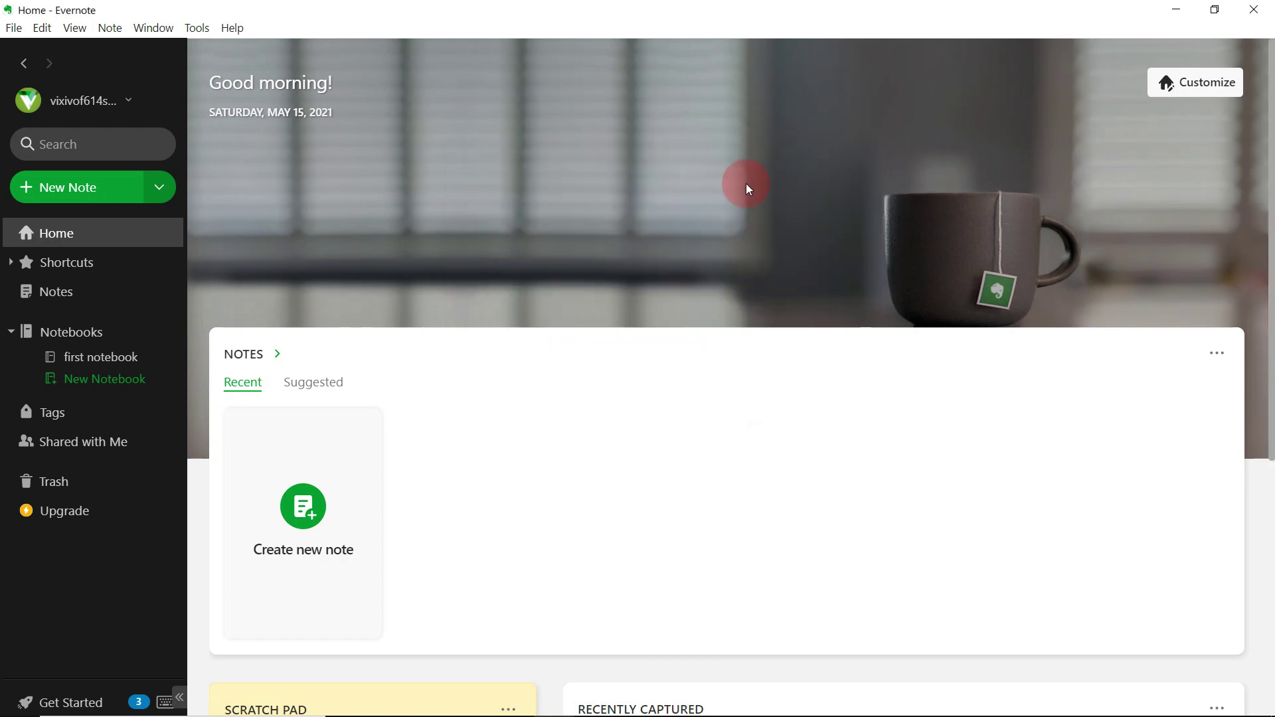
left_click(501, 710)
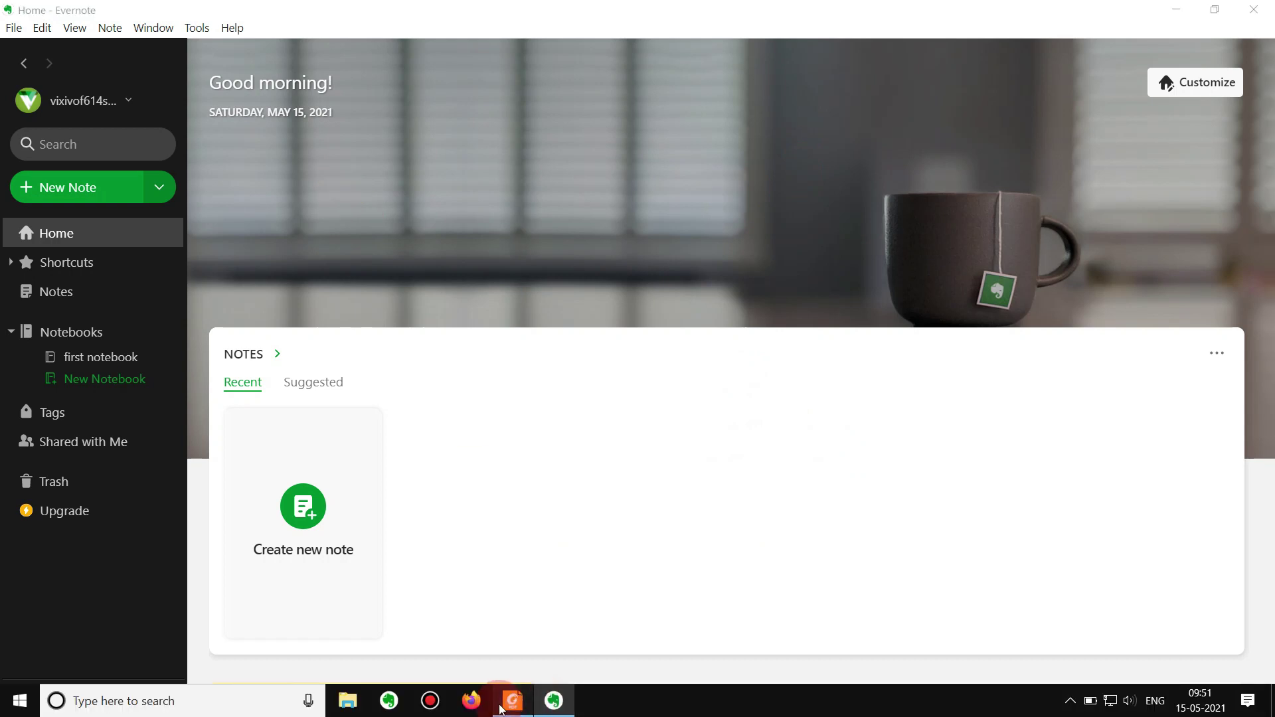
- Focus the CSE 2021 notification PDF in Foxit Reader and scroll through it
left_click(317, 388)
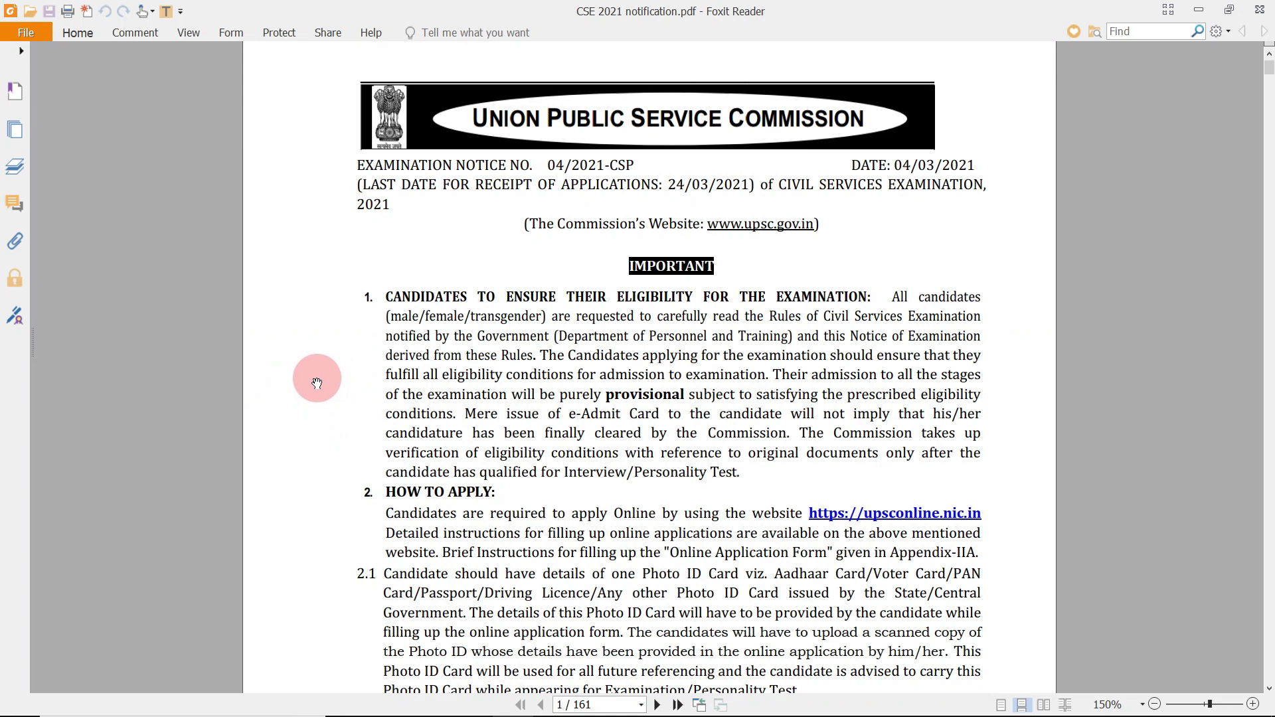
scroll(316, 408, "down", 1)
scroll(313, 419, "up", 2)
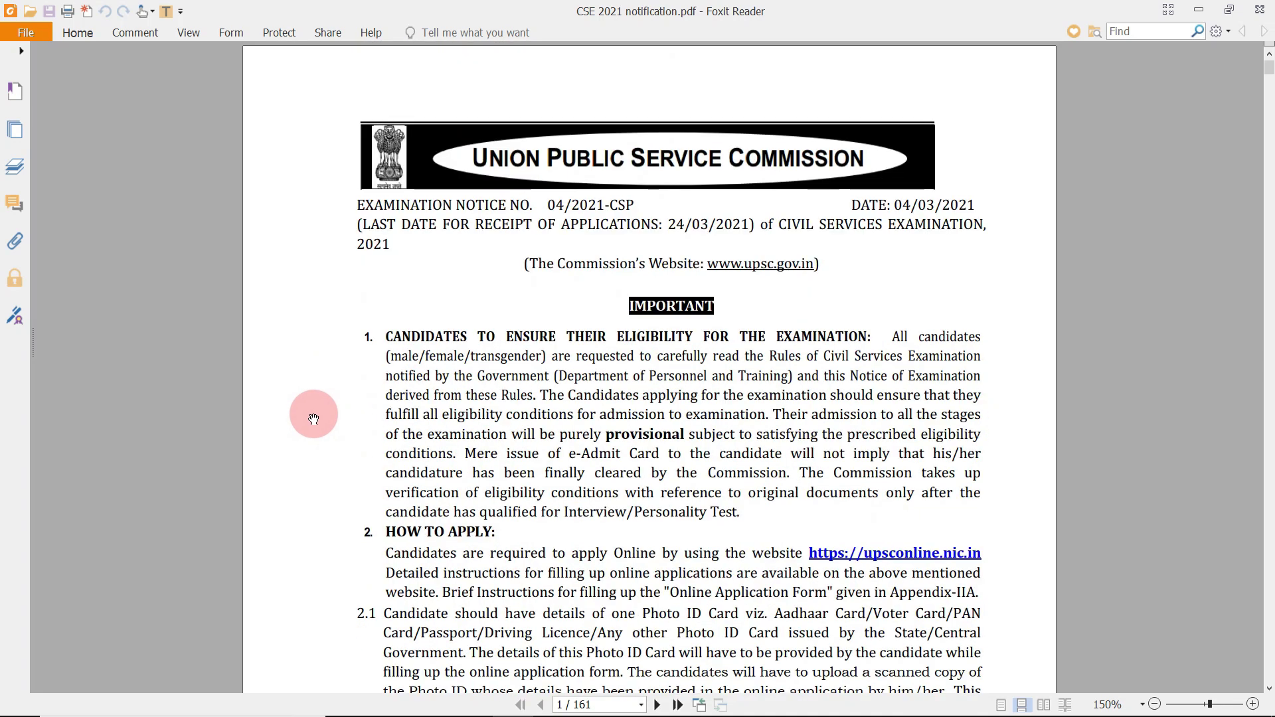
scroll(313, 419, "down", 1)
- Go to page 30 and scroll to Part A—Preliminary Examination syllabus
left_click(572, 704)
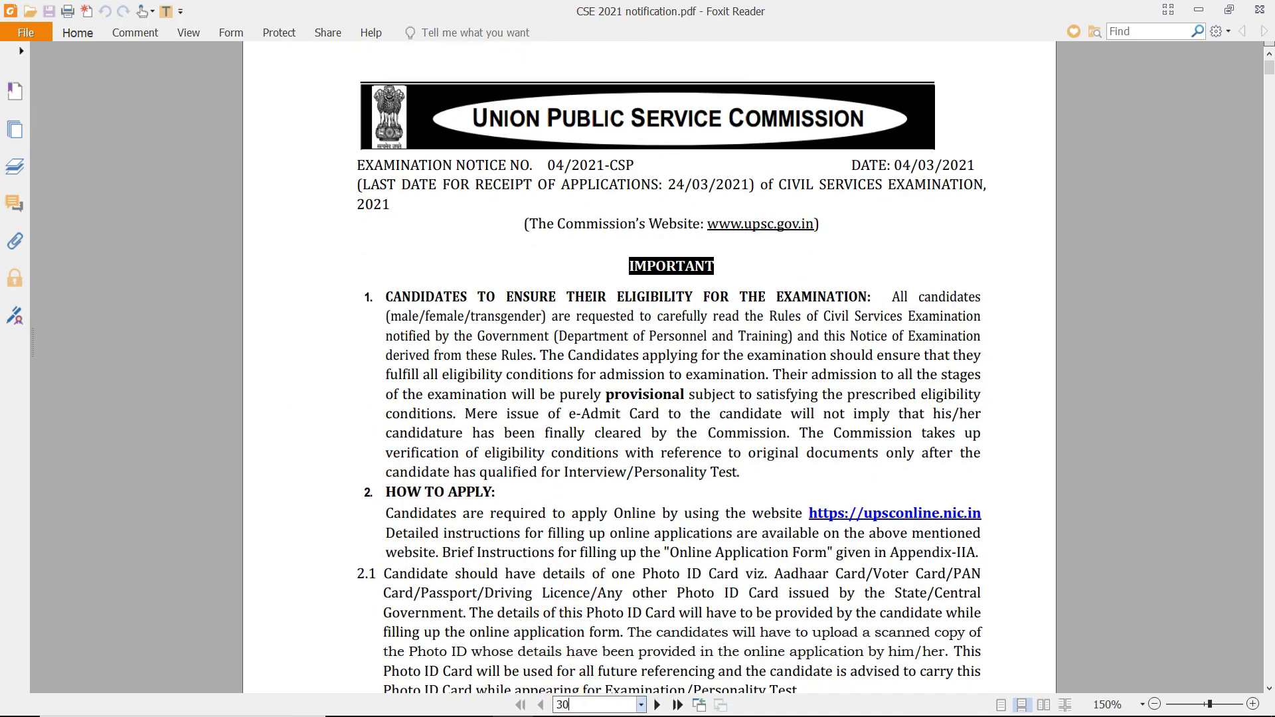
type("30")
key("Return")
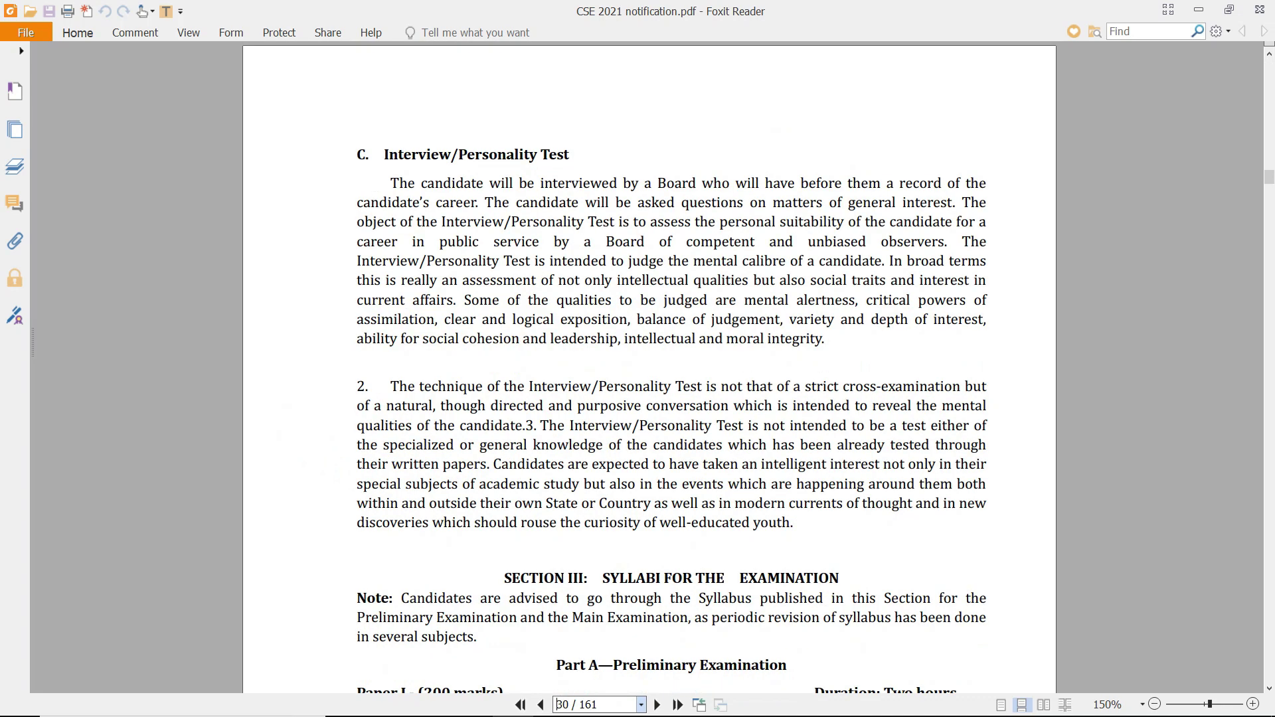
left_click(303, 432)
scroll(303, 431, "down", 6)
scroll(303, 432, "down", 4)
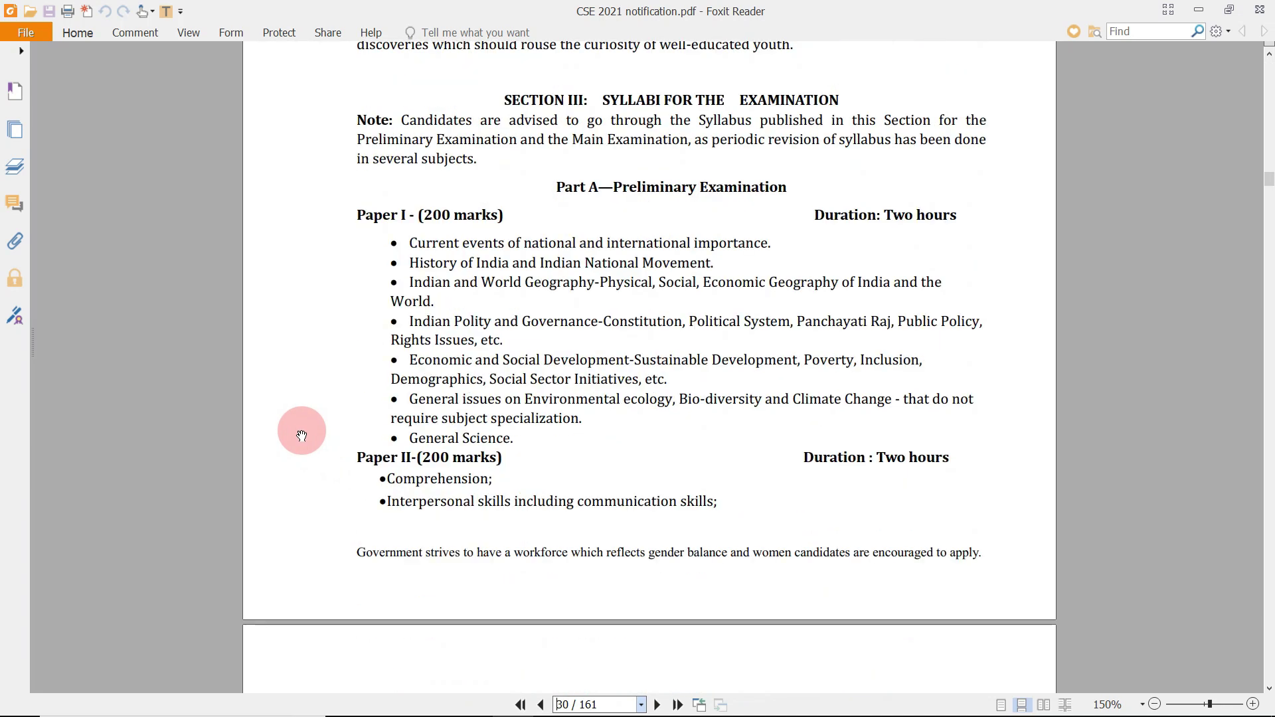
scroll(297, 355, "down", 5)
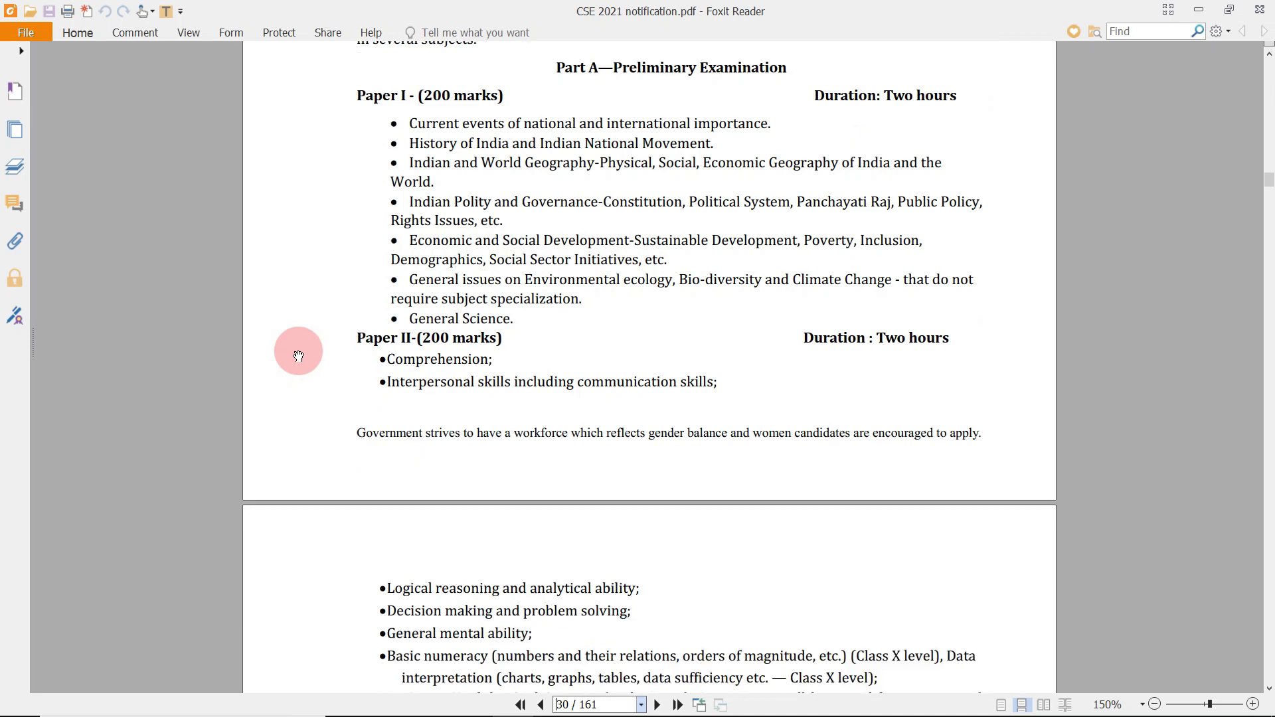
scroll(298, 349, "up", 9)
scroll(298, 352, "down", 3)
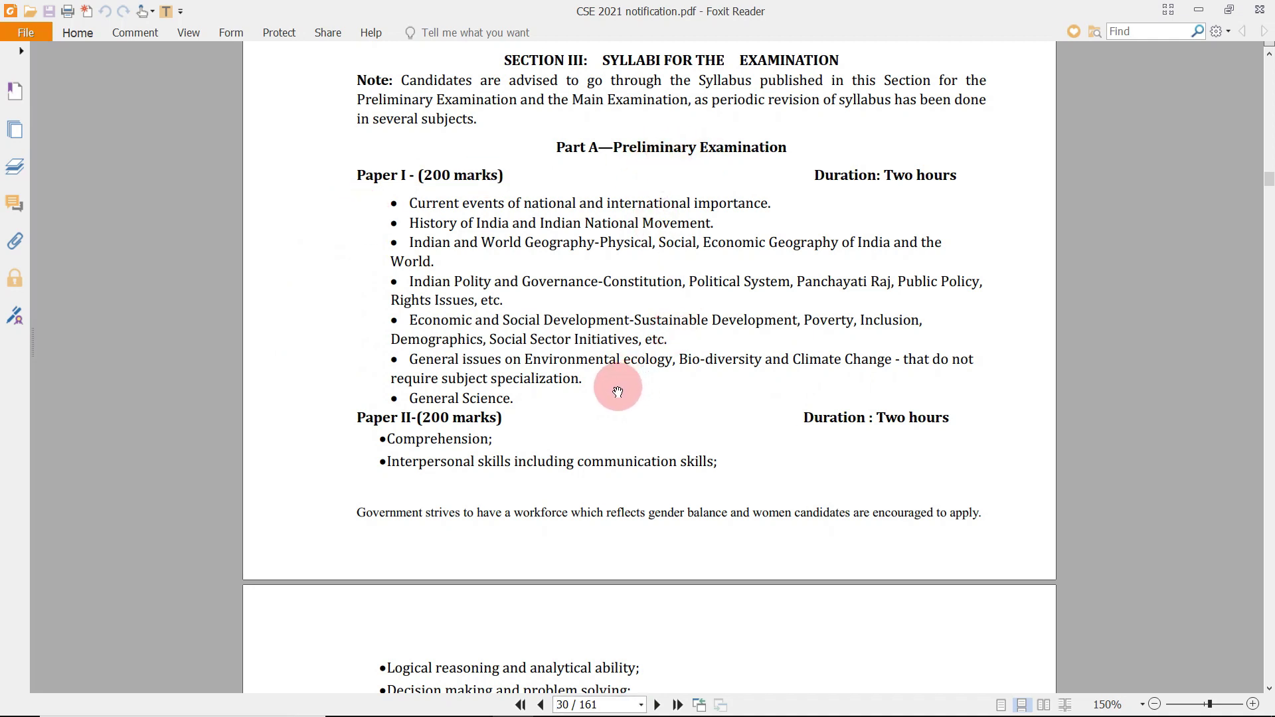
mouse_move(597, 707)
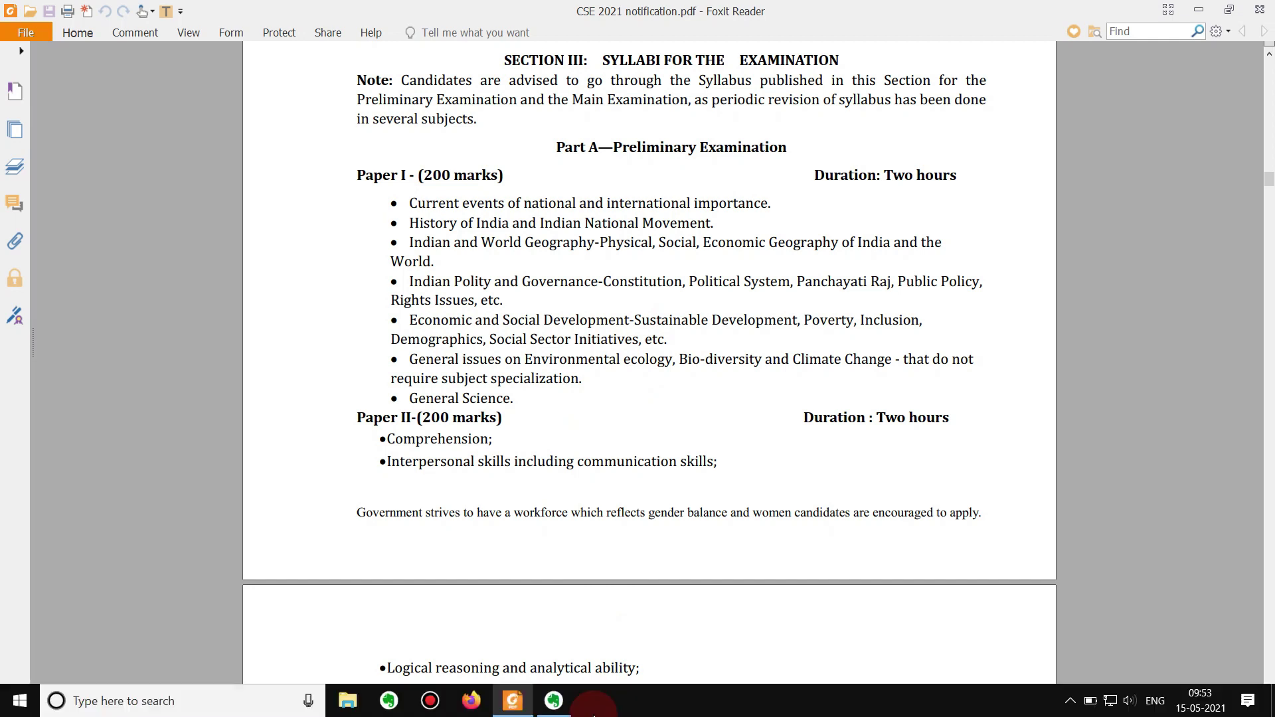
- Return to Evernote's Home page, scroll through it, and open the Notebooks overview
left_click(548, 707)
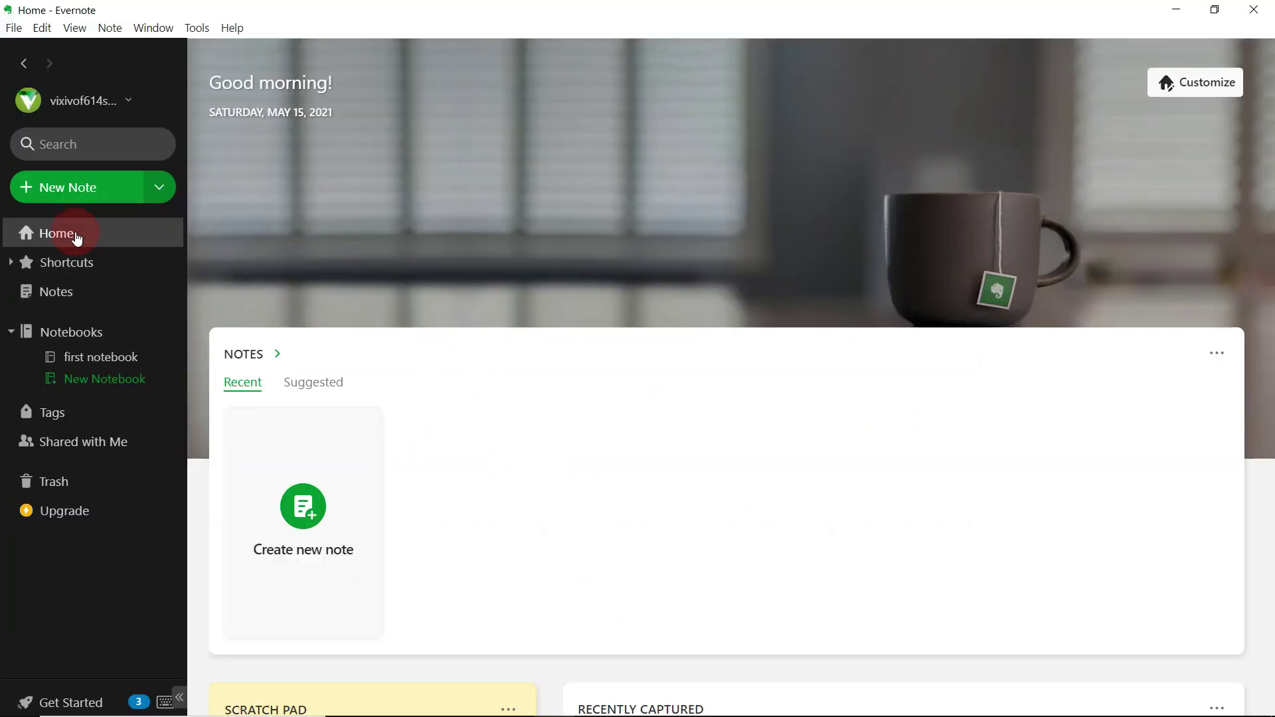
scroll(716, 274, "down", 6)
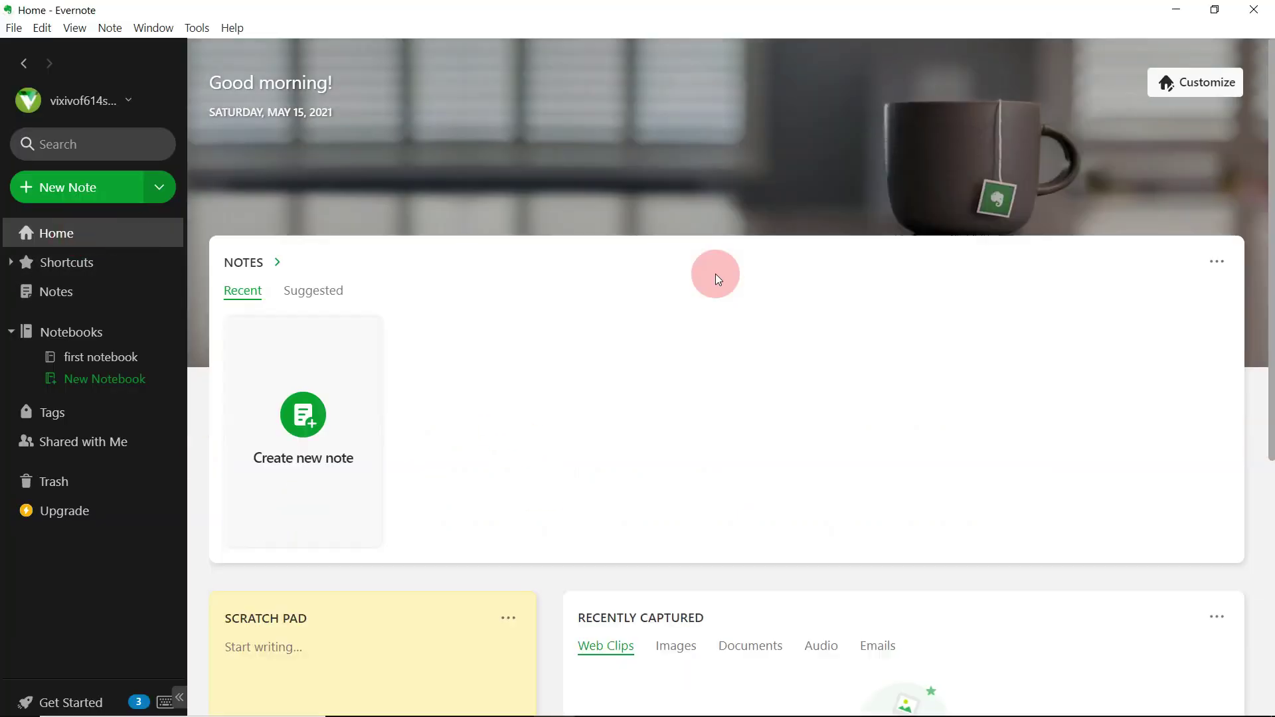
scroll(579, 312, "up", 6)
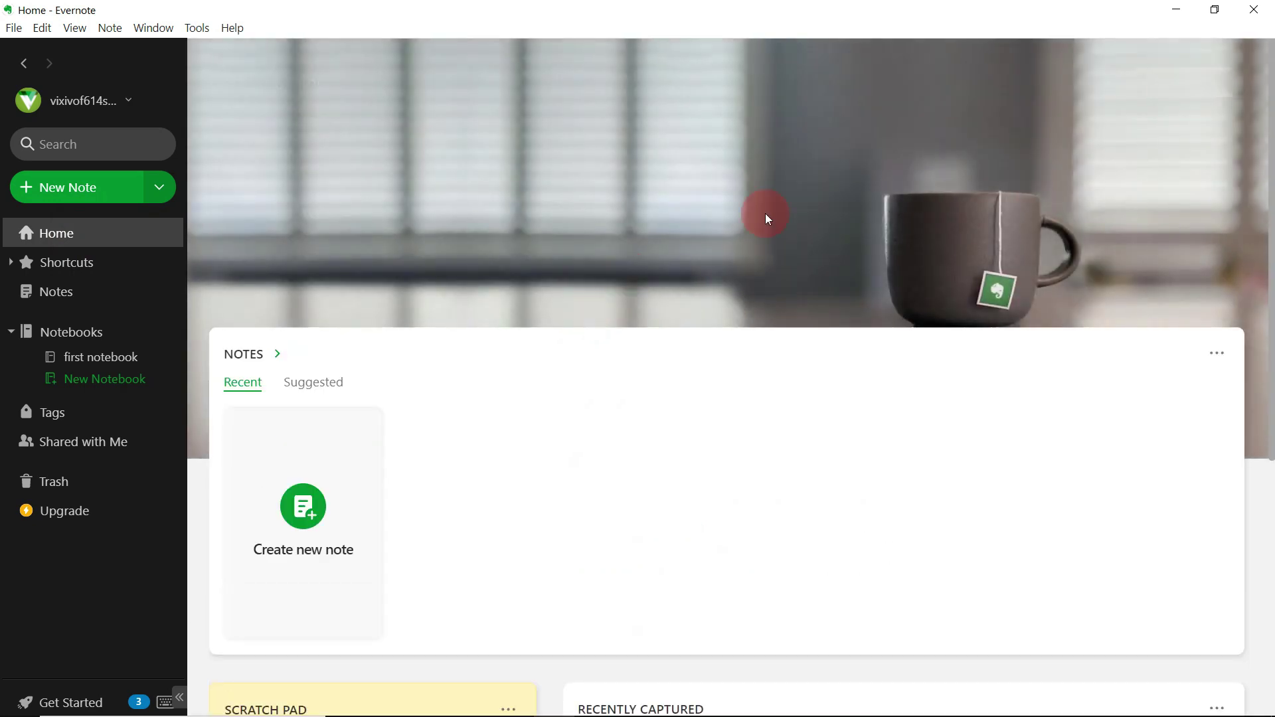
scroll(1032, 153, "down", 6)
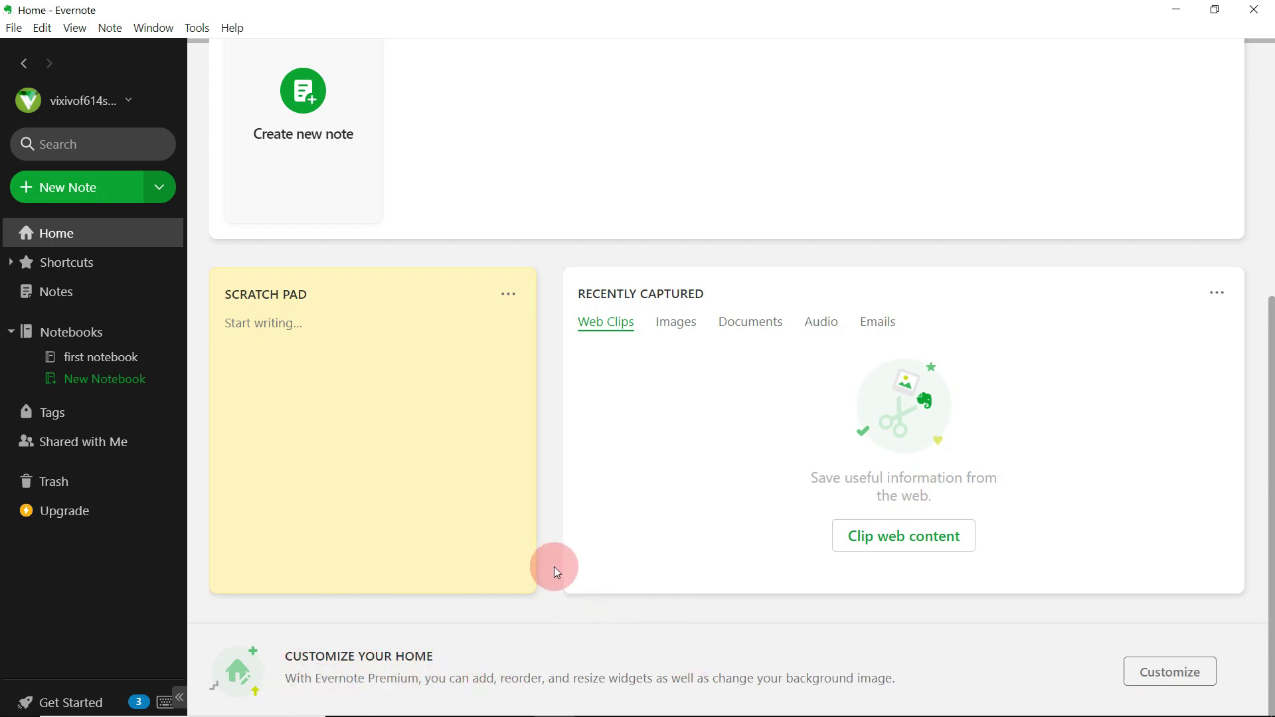
scroll(555, 568, "up", 6)
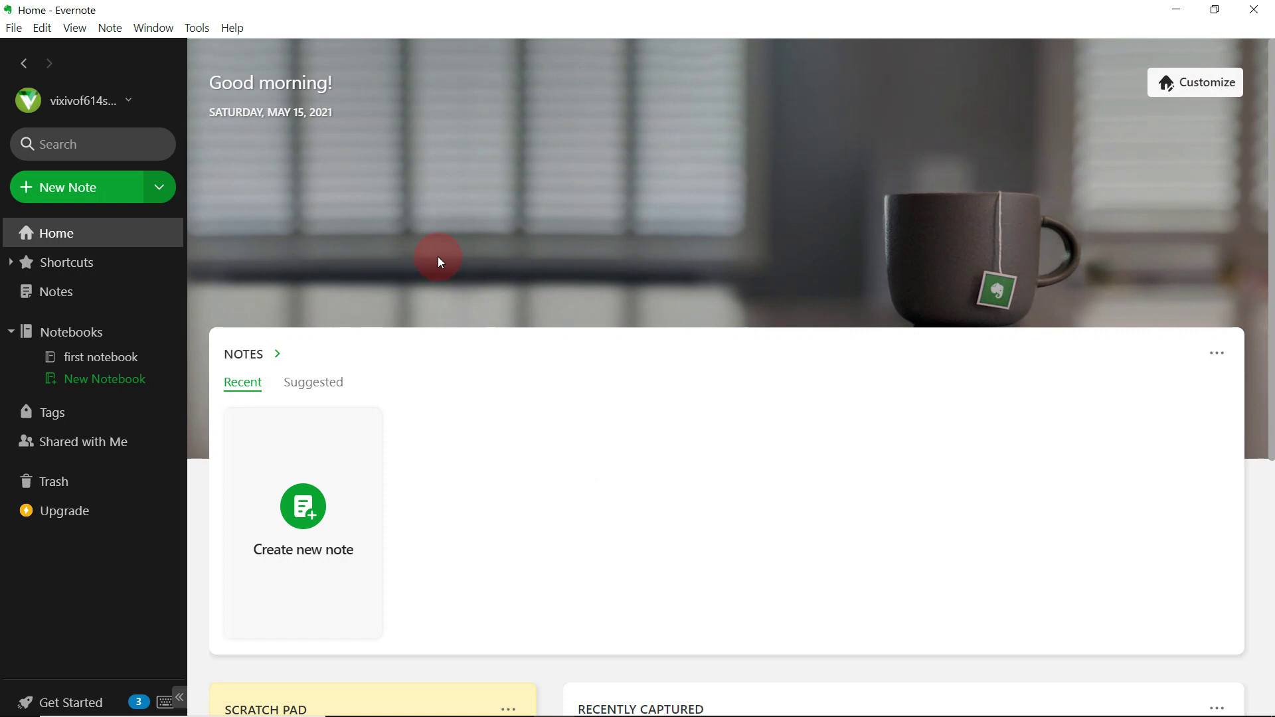
mouse_move(147, 337)
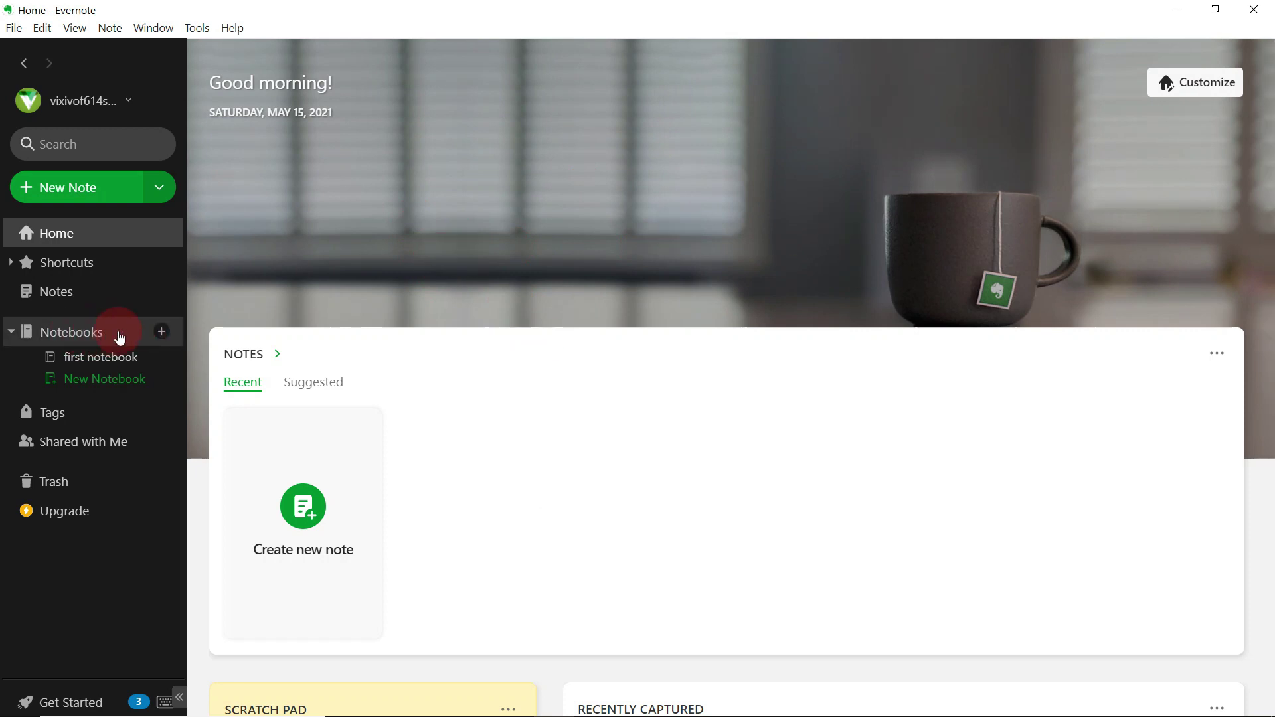
left_click(119, 338)
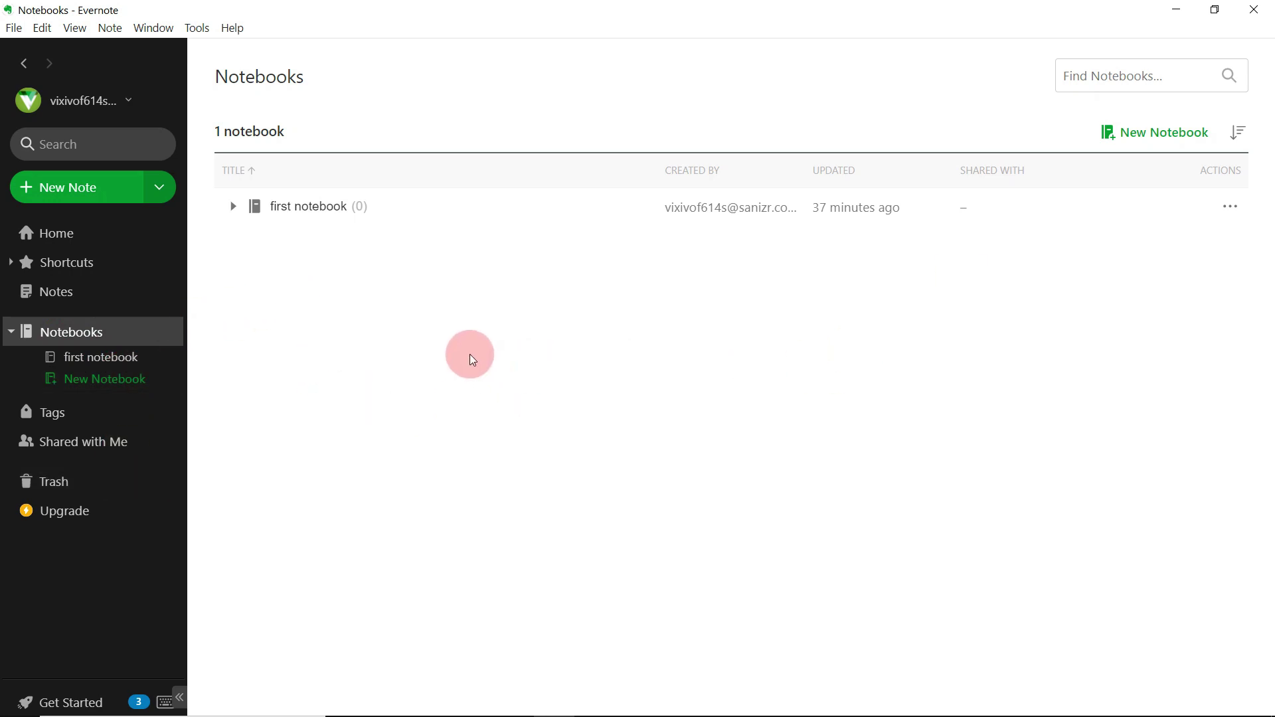
left_click(523, 703)
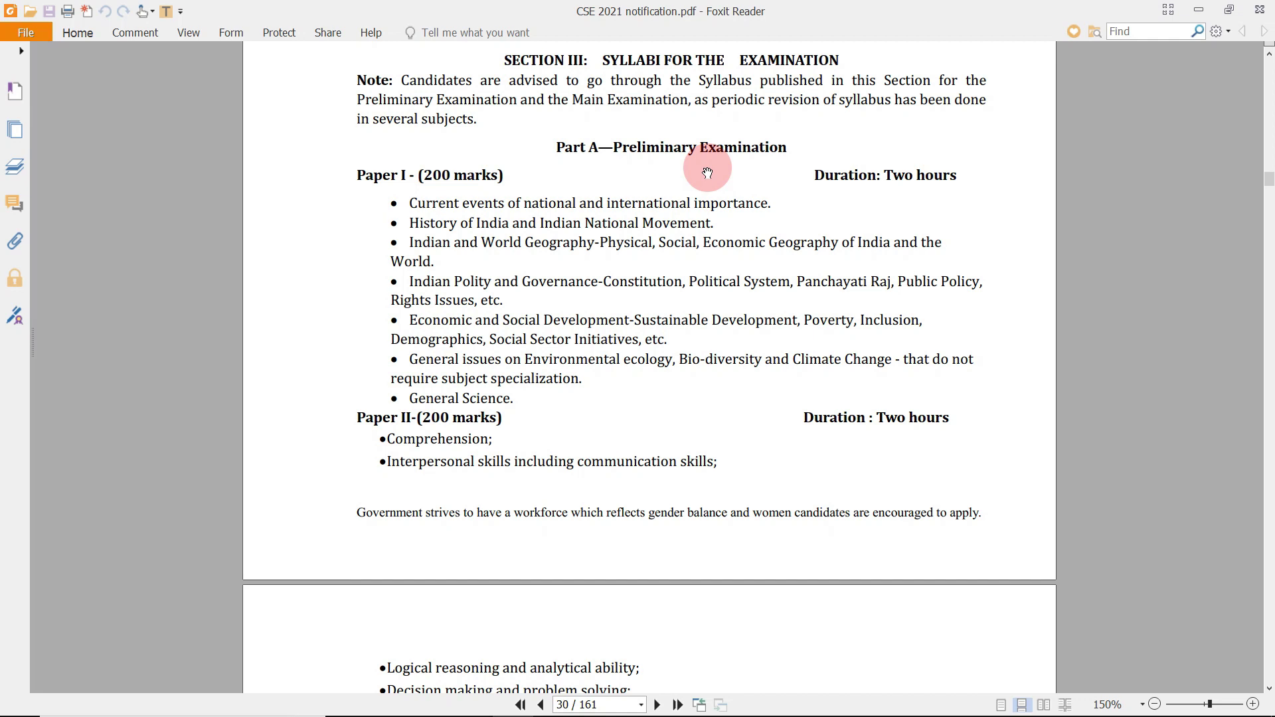
mouse_move(512, 705)
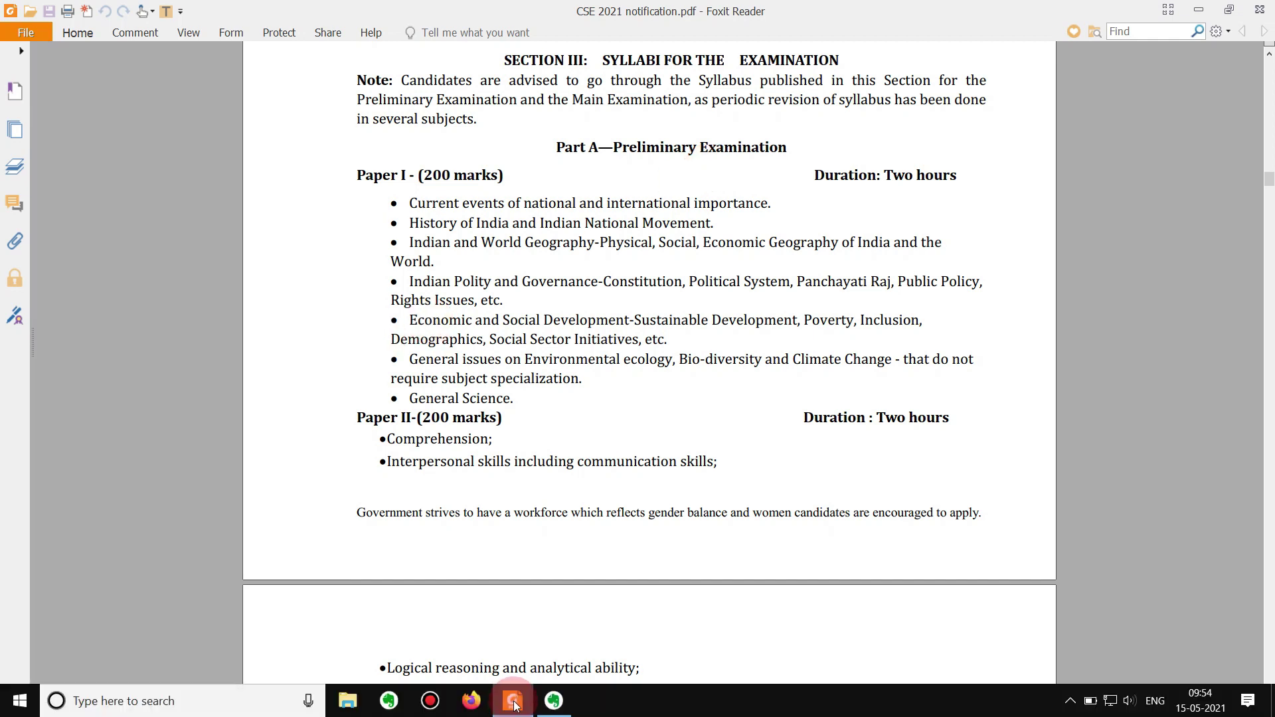
left_click(553, 700)
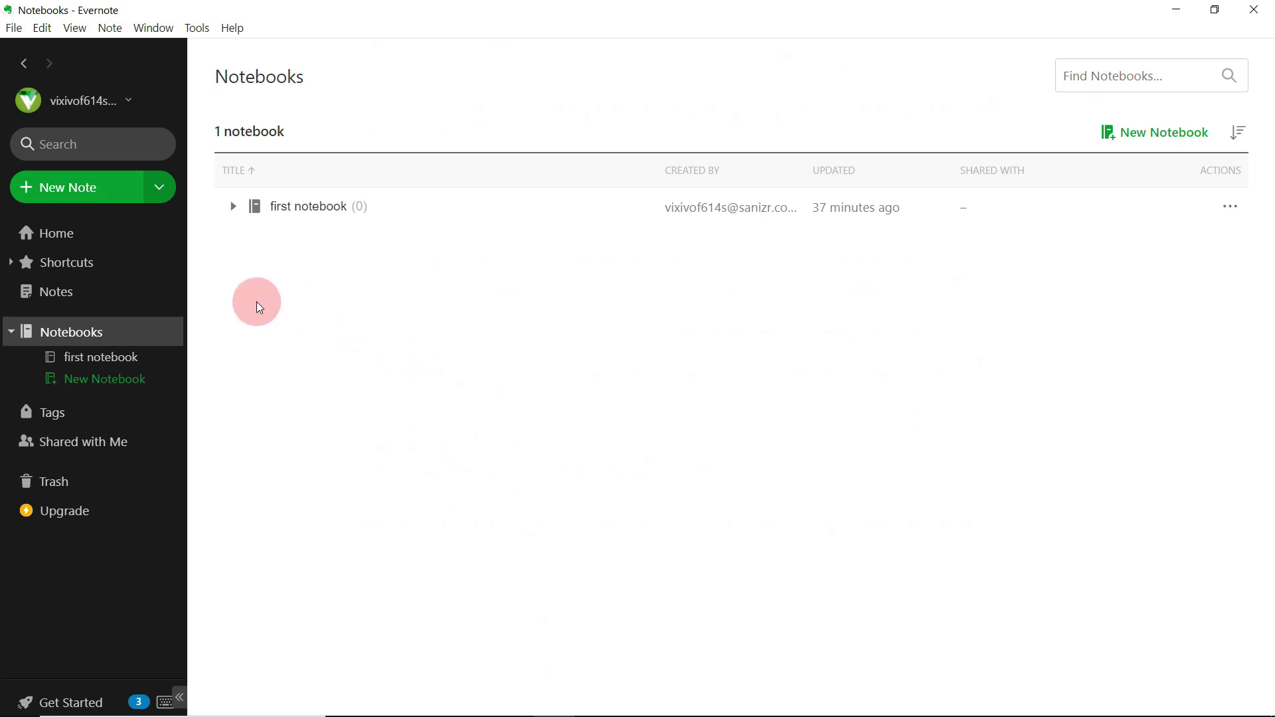
- Rename the notebook 'first notebook' to 'Jan 2021' from its context menu
left_click(102, 363)
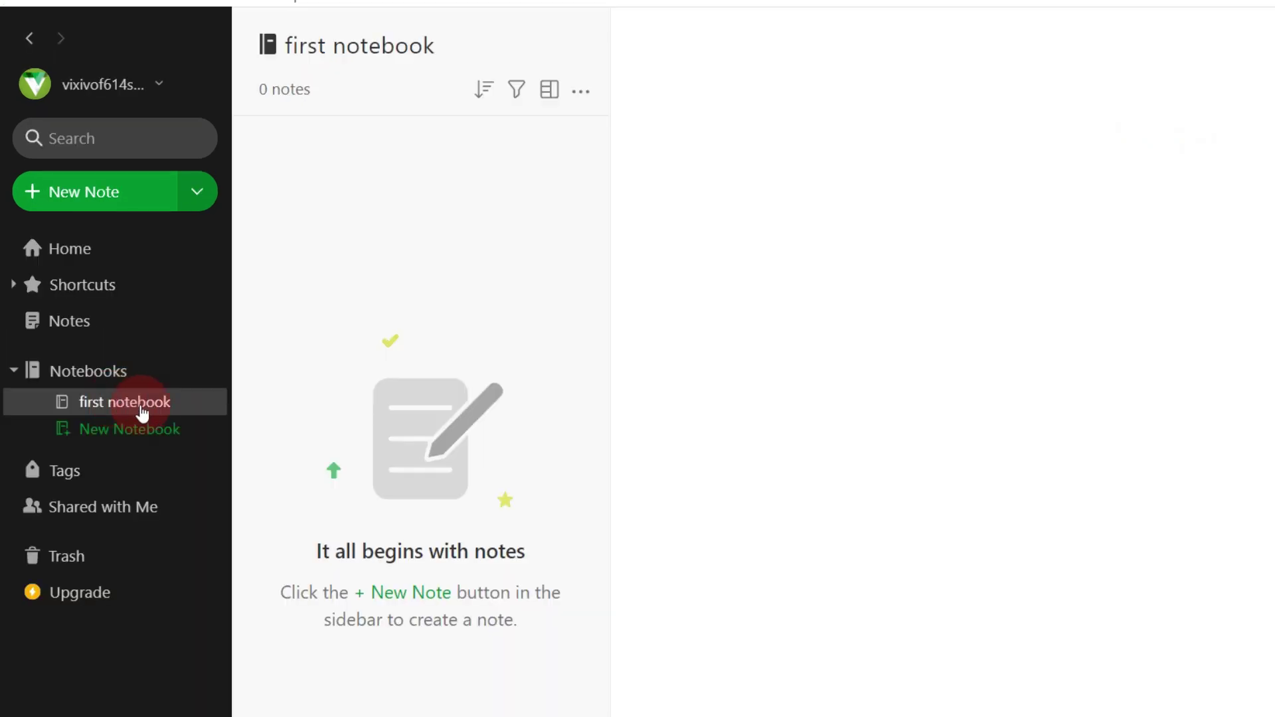
right_click(142, 412)
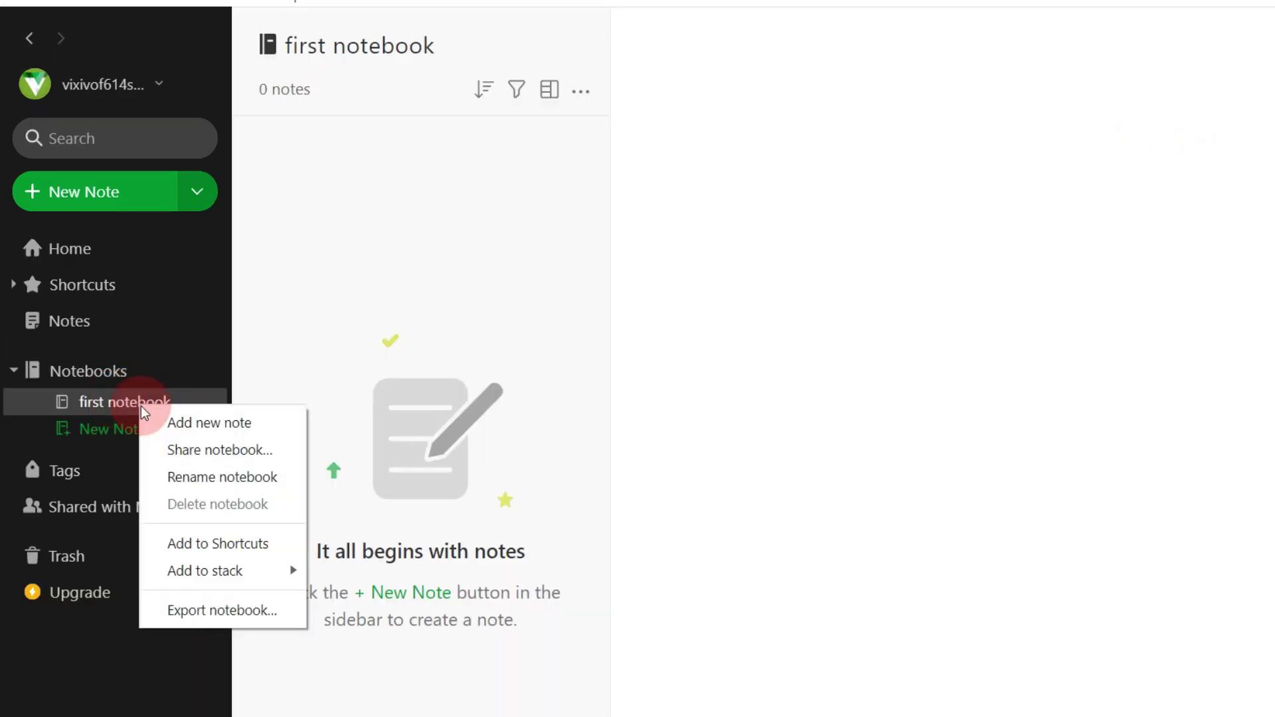
left_click(173, 476)
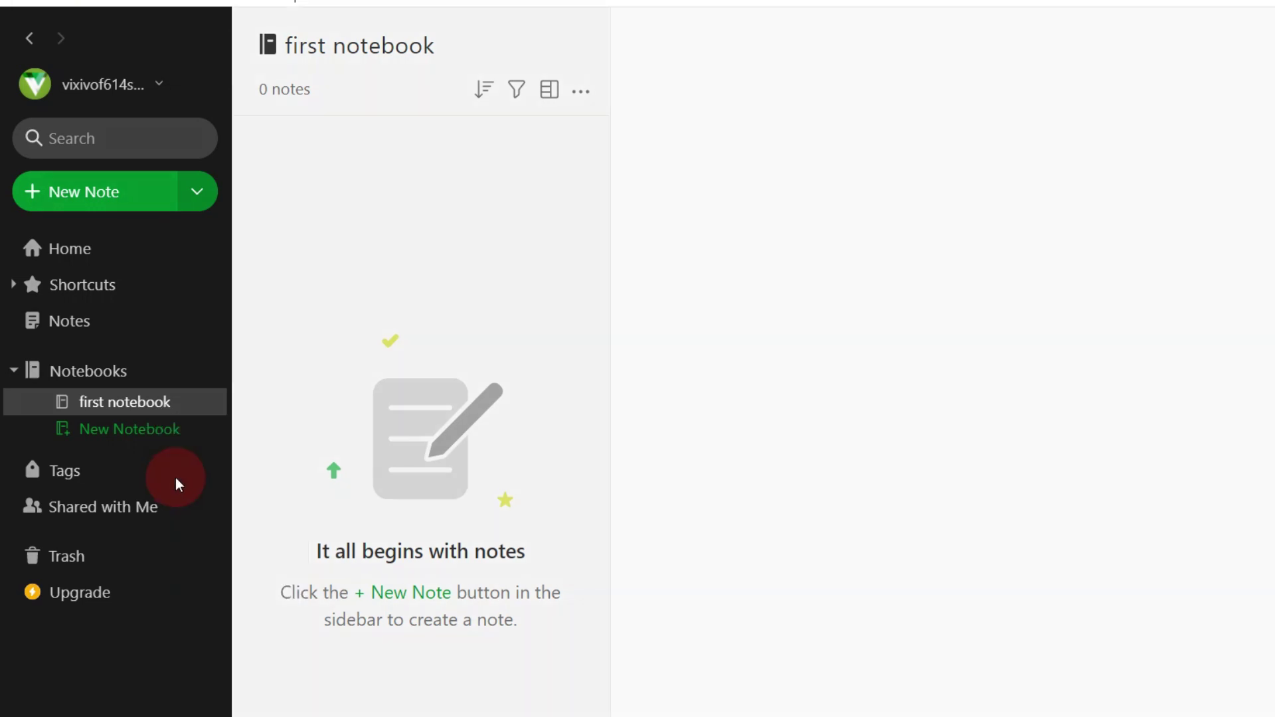
type("J")
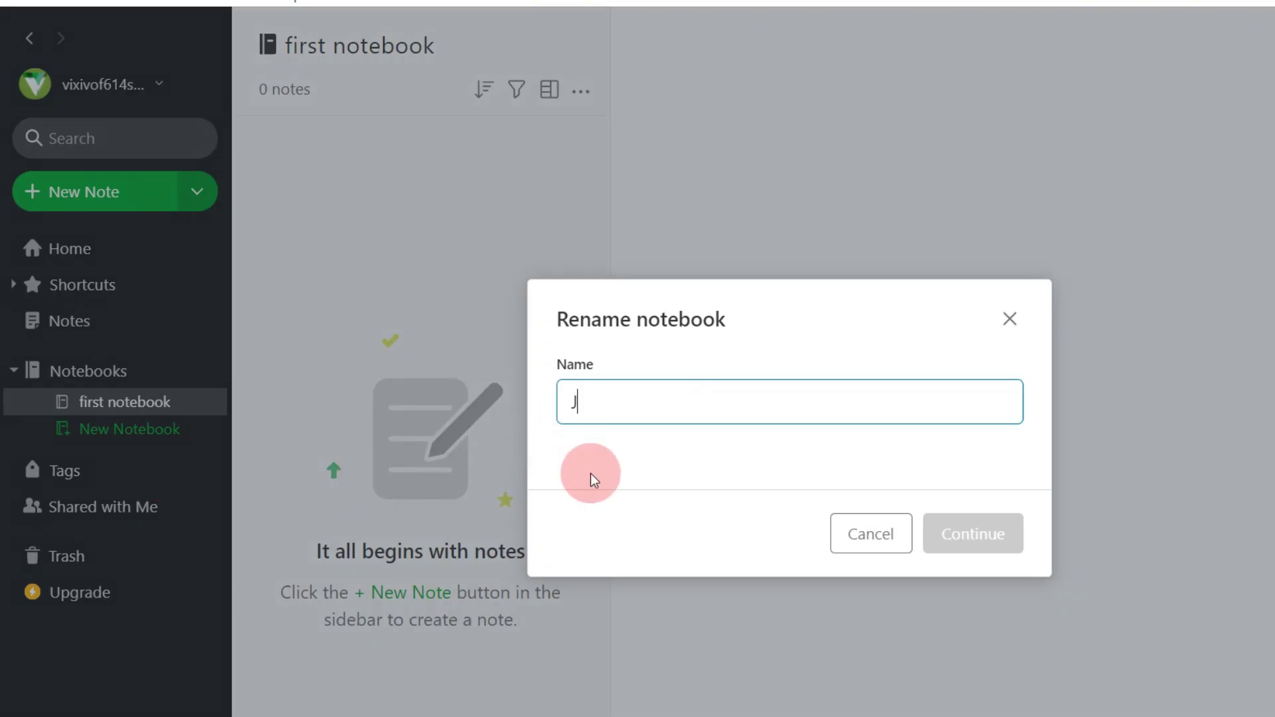
type("an 2021")
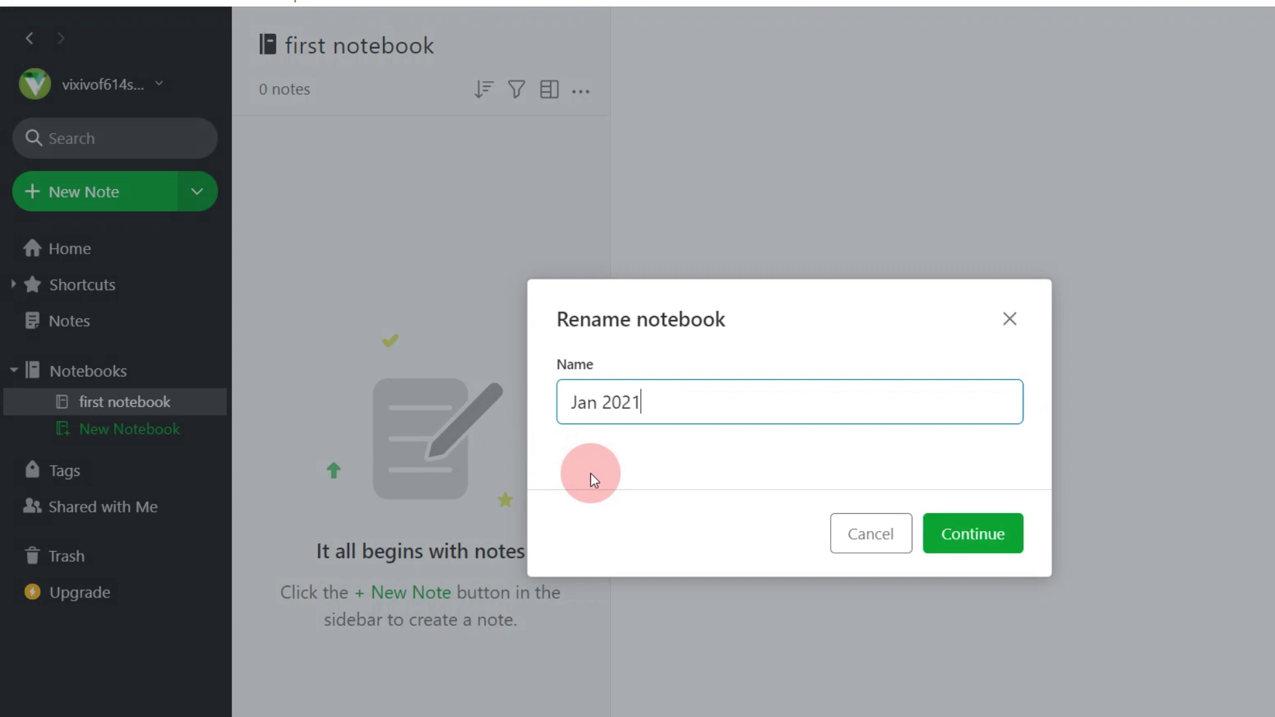
left_click(962, 528)
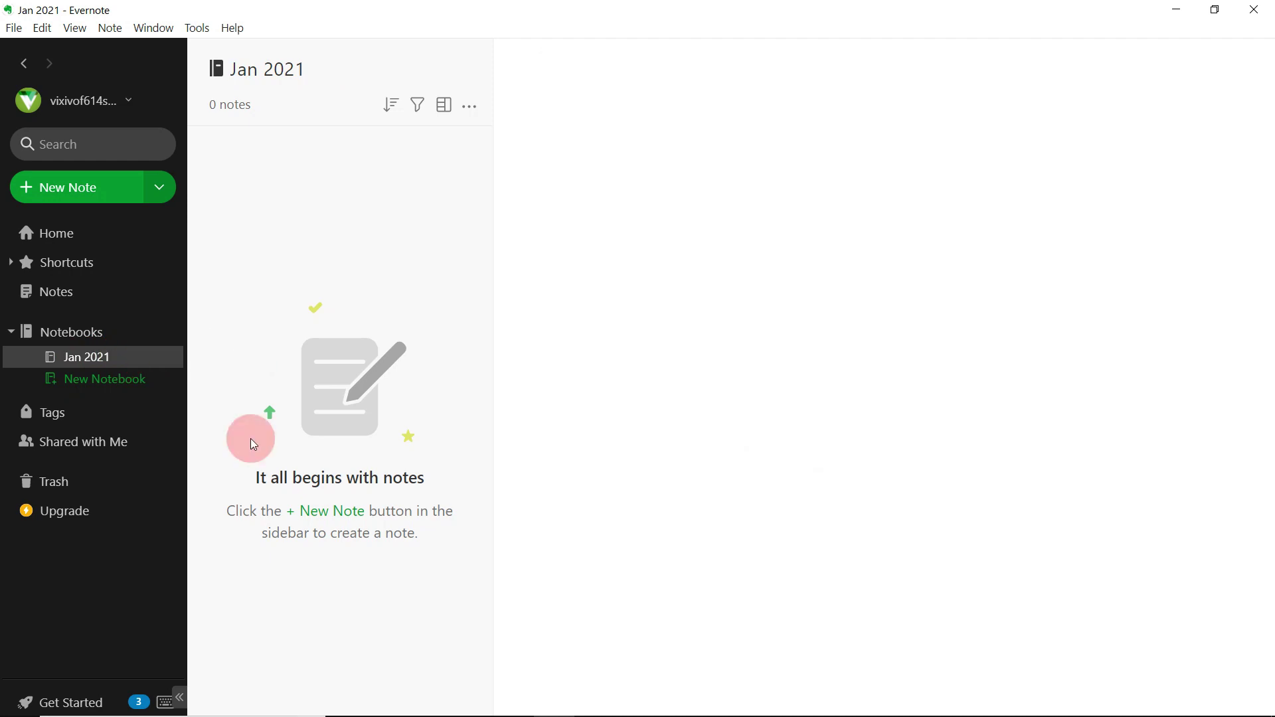
- Add the Jan 2021 notebook to a new stack named 'Prelims'
right_click(111, 358)
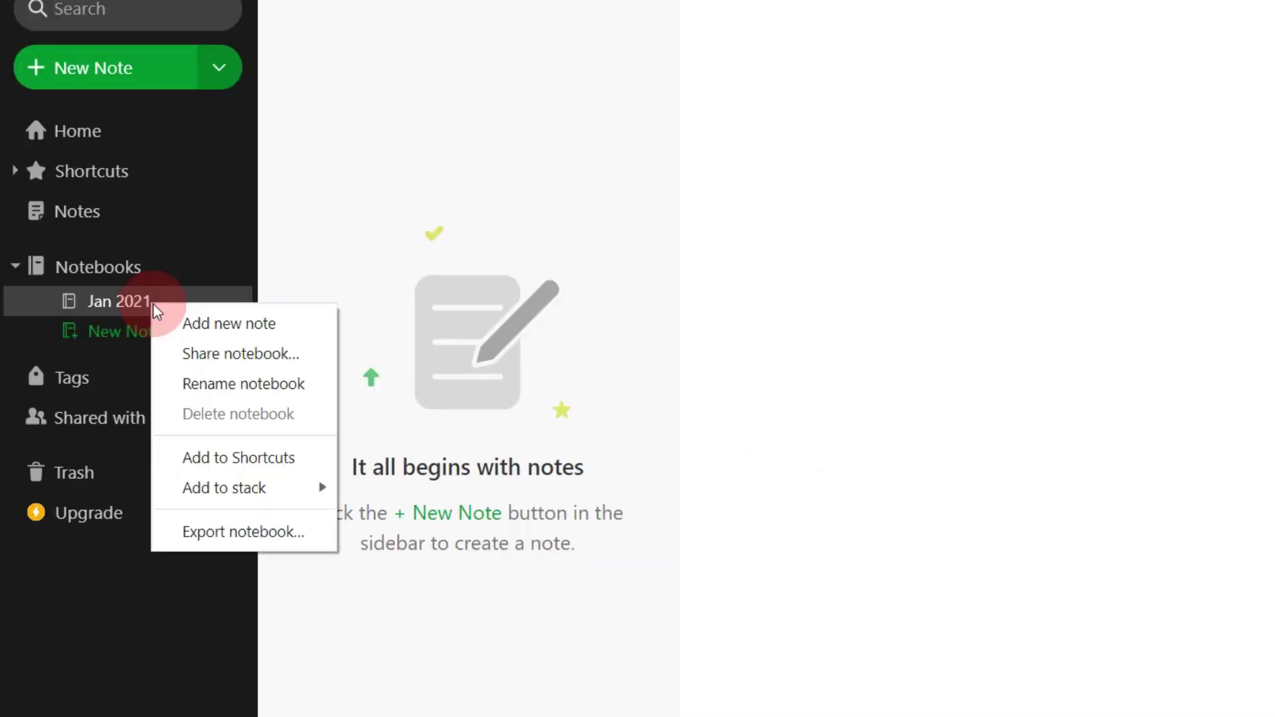
mouse_move(260, 487)
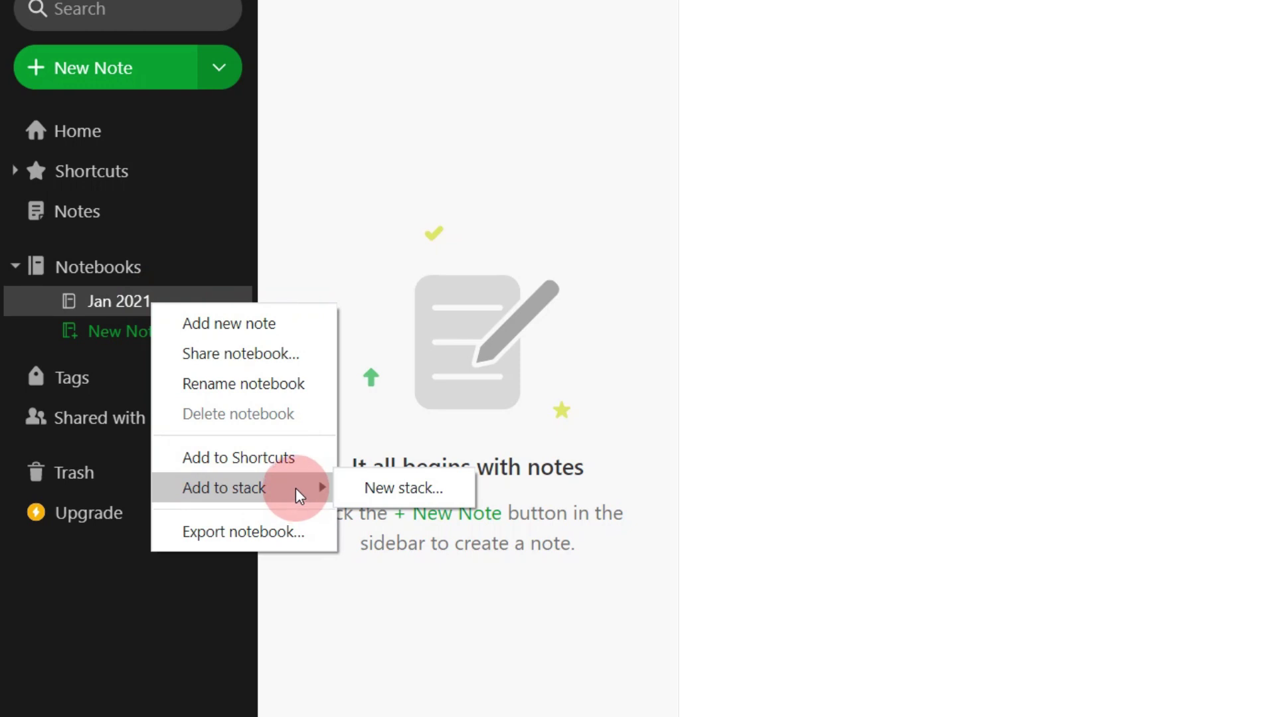
left_click(447, 488)
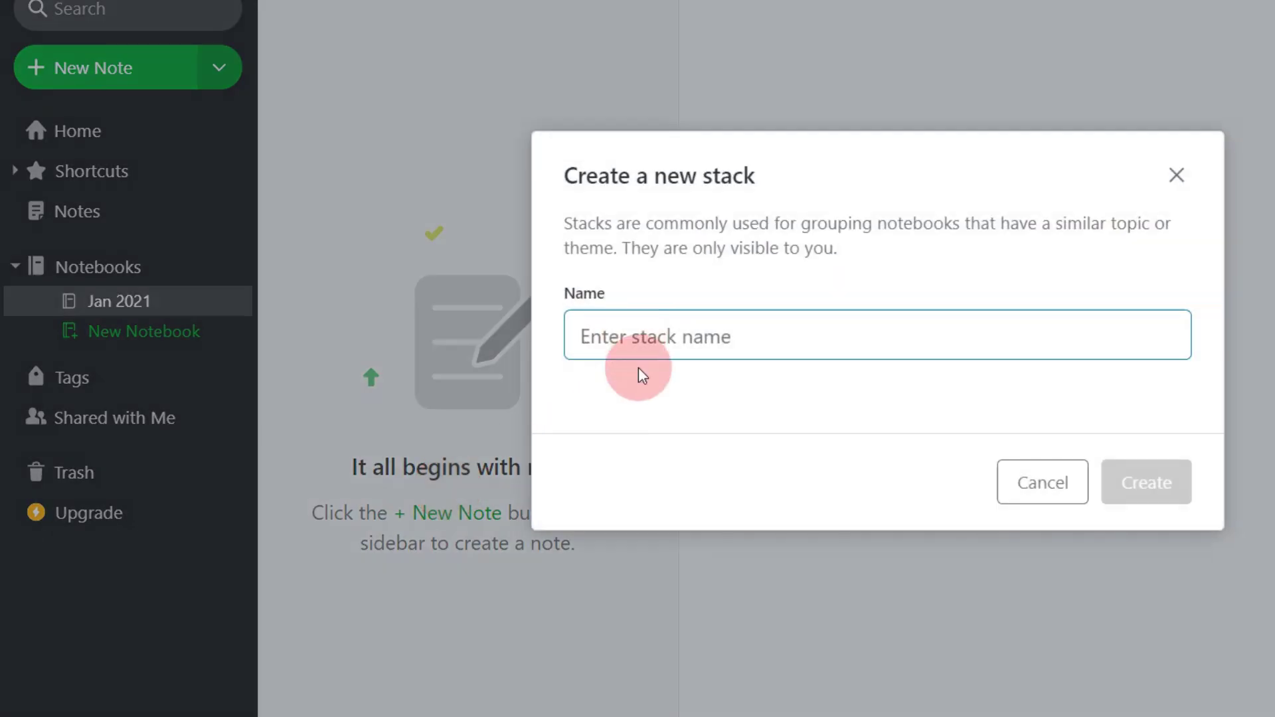
type("Prelims")
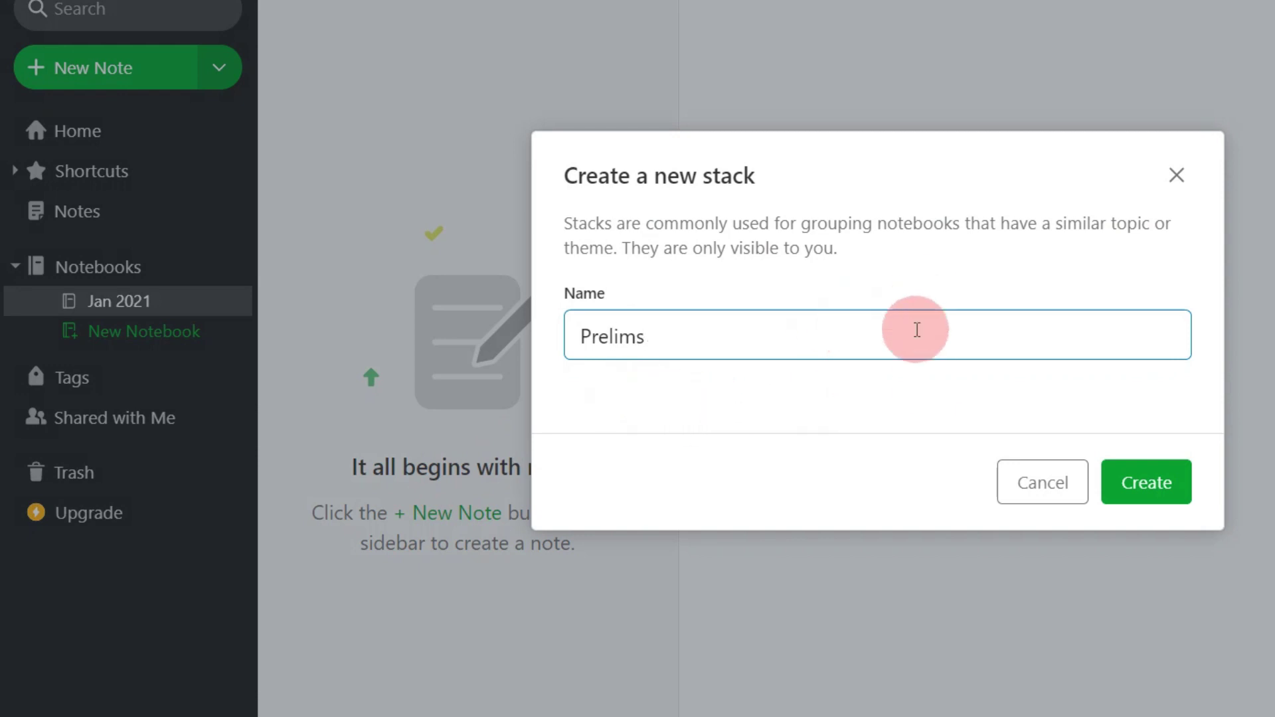
left_click(1178, 493)
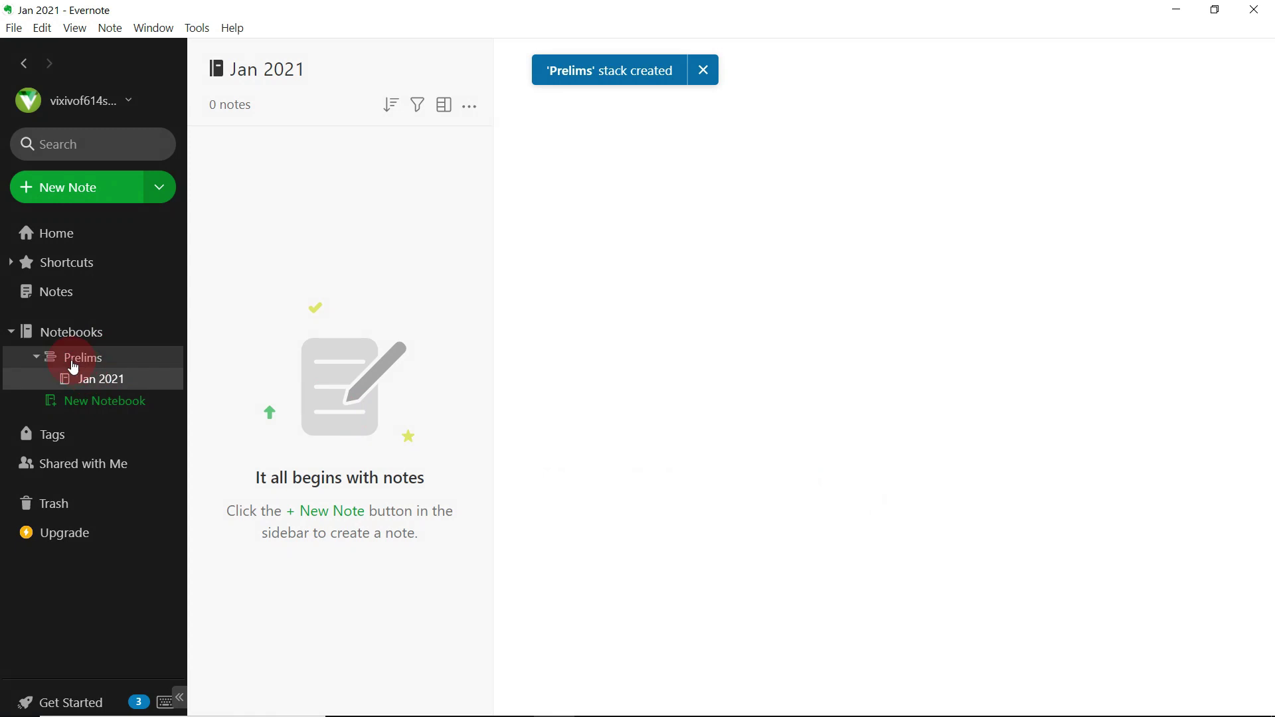
- Collapse and re-expand the Prelims stack, then open it
left_click(37, 359)
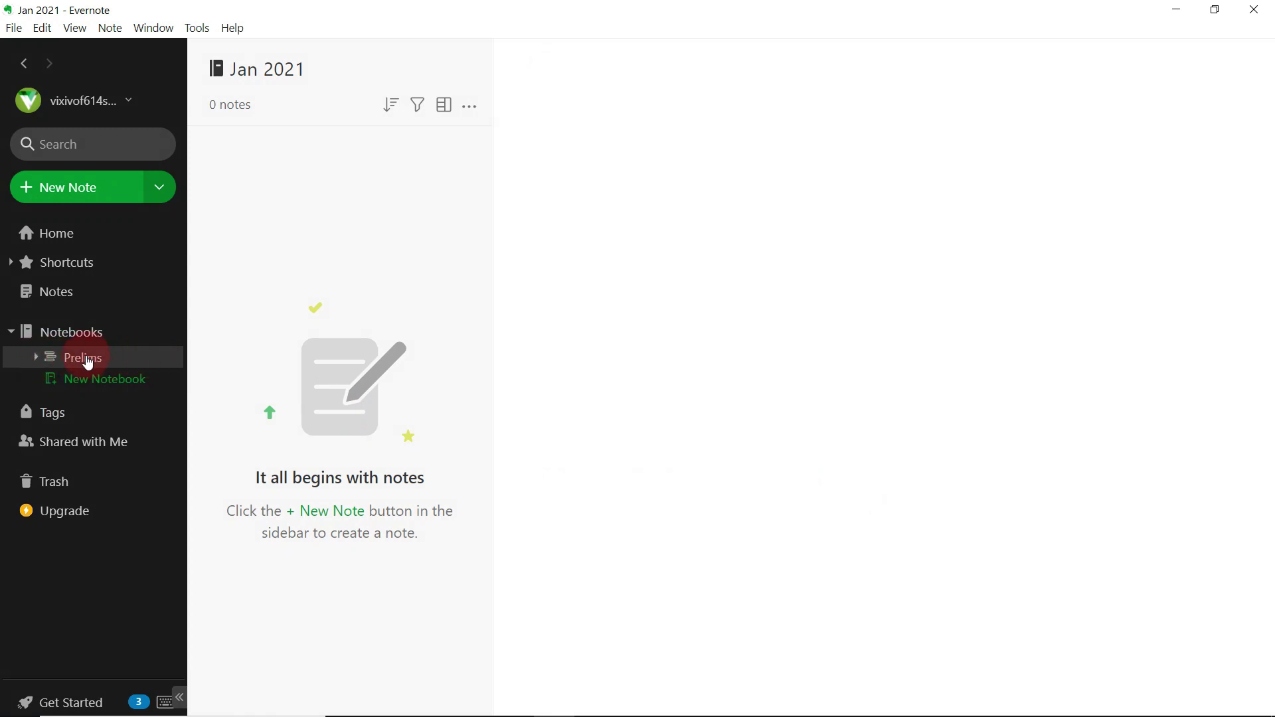
left_click(37, 357)
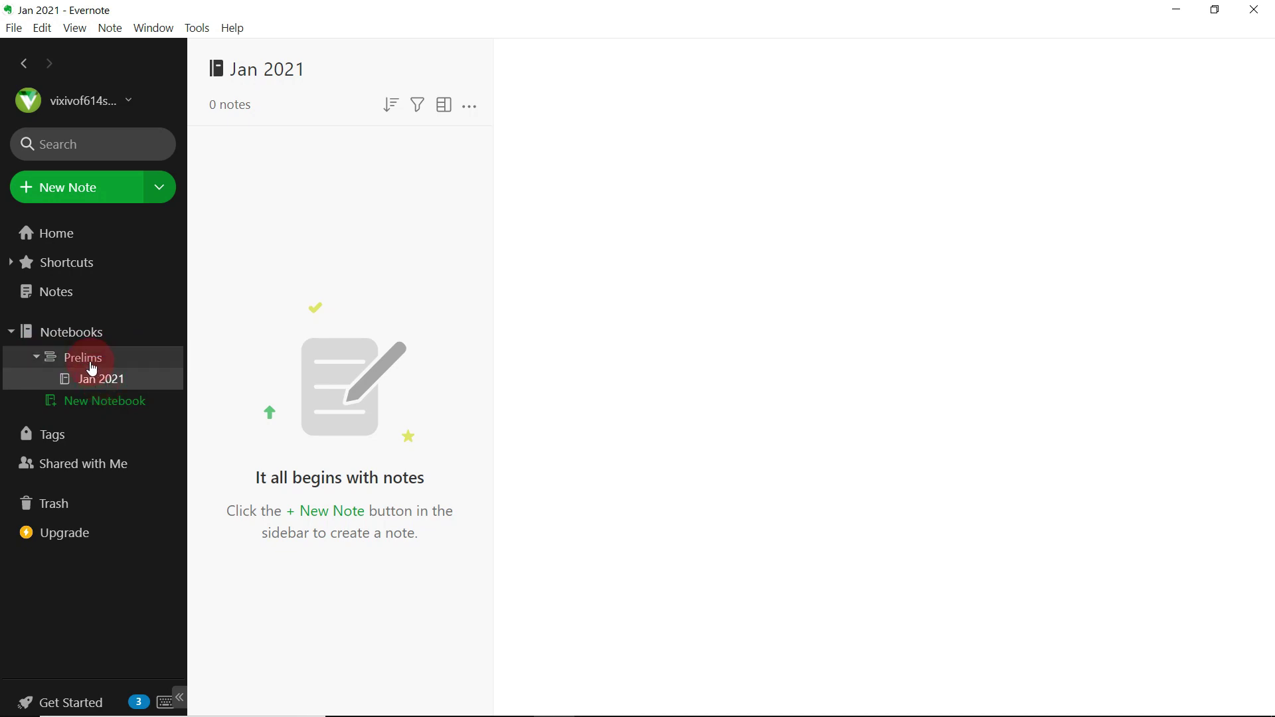
left_click(92, 369)
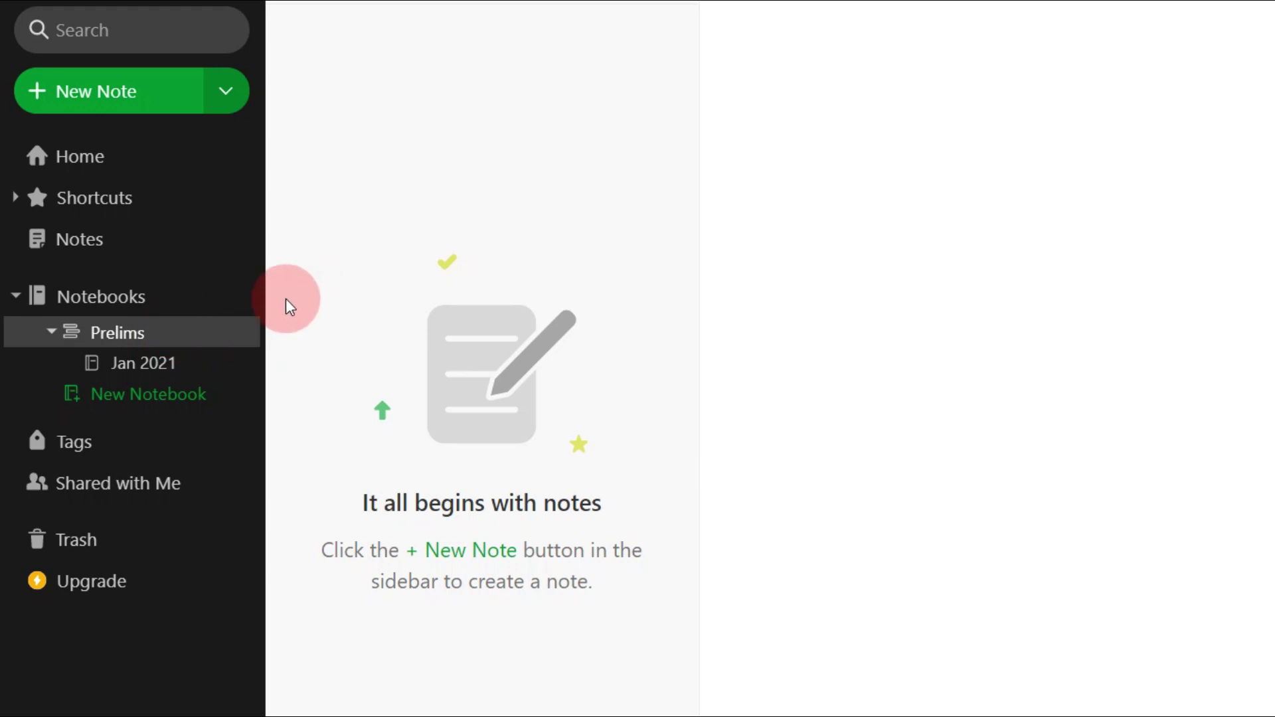
- Create notebooks Feb 2021, Mar 2021 and Apr 2021 inside the Prelims stack
right_click(203, 336)
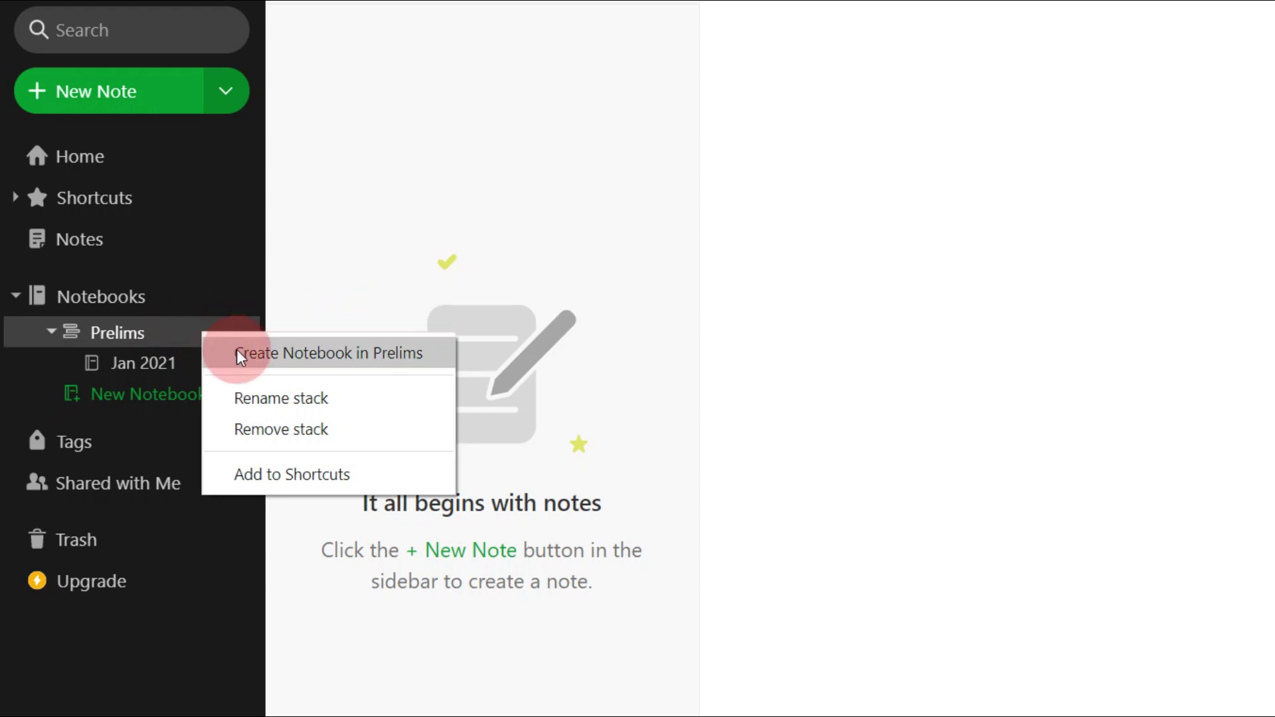
left_click(223, 360)
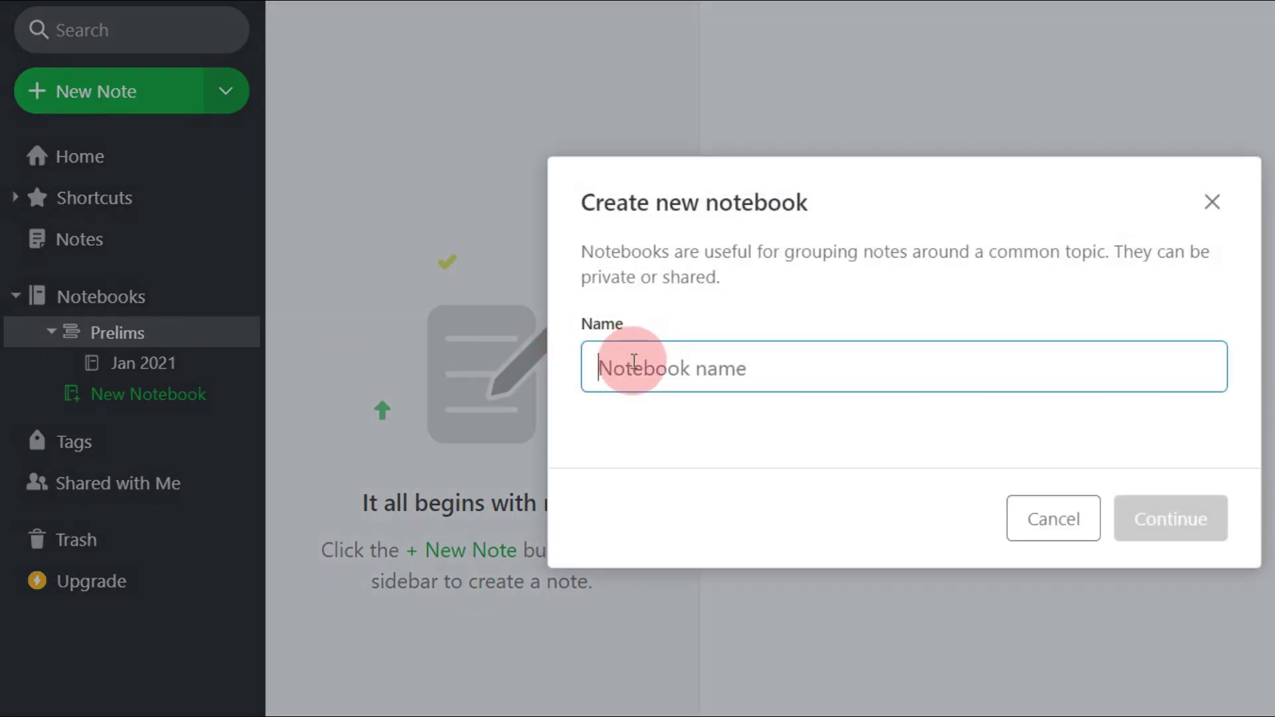
type("Feb 2021")
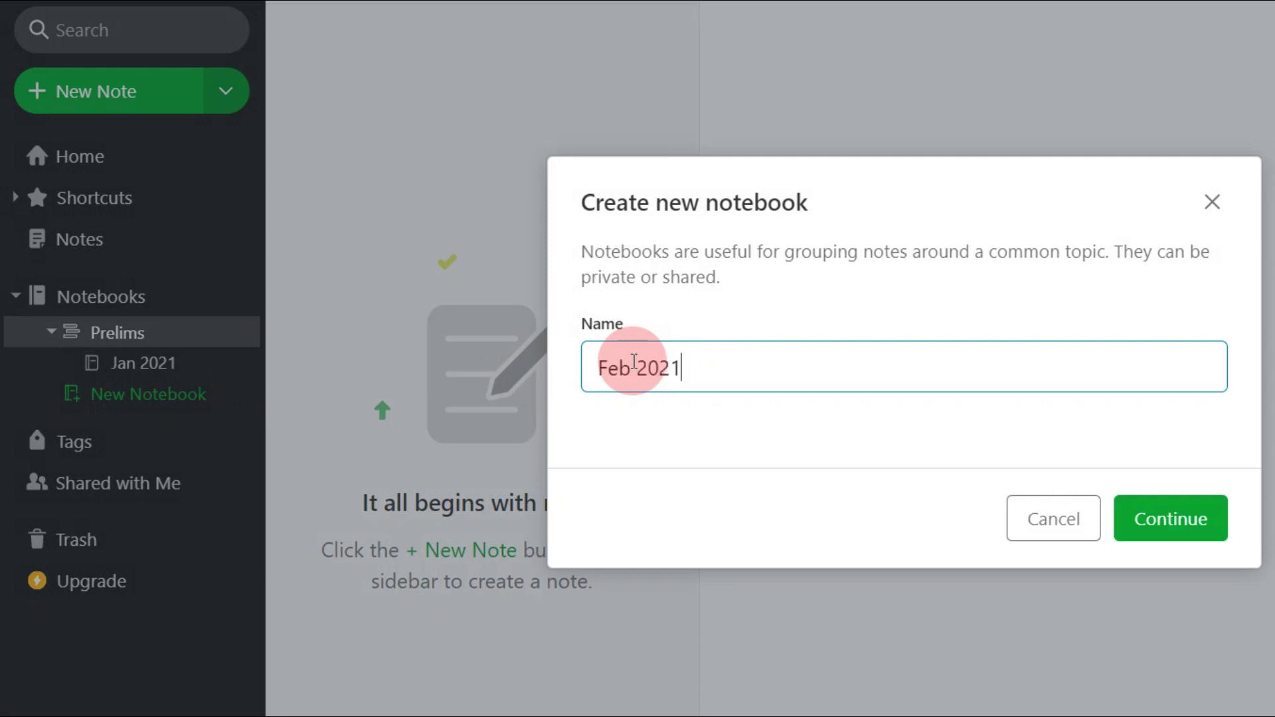
left_click(1152, 519)
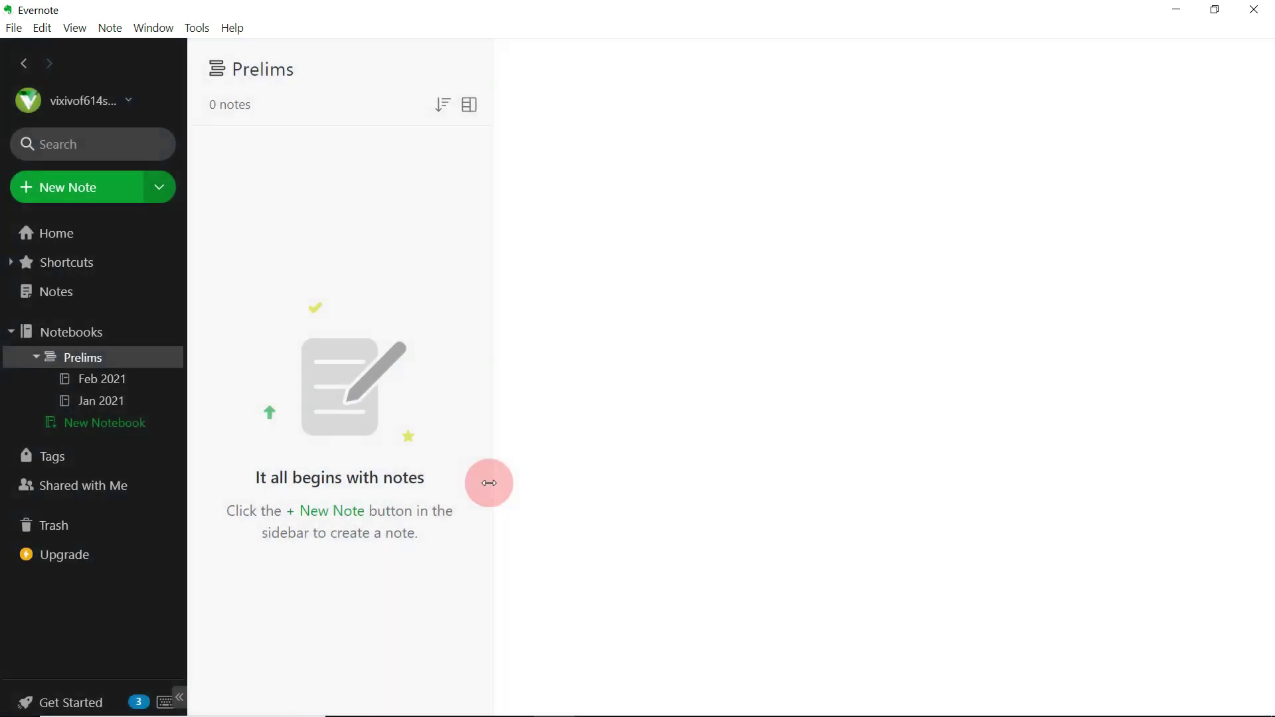
right_click(152, 366)
left_click(266, 372)
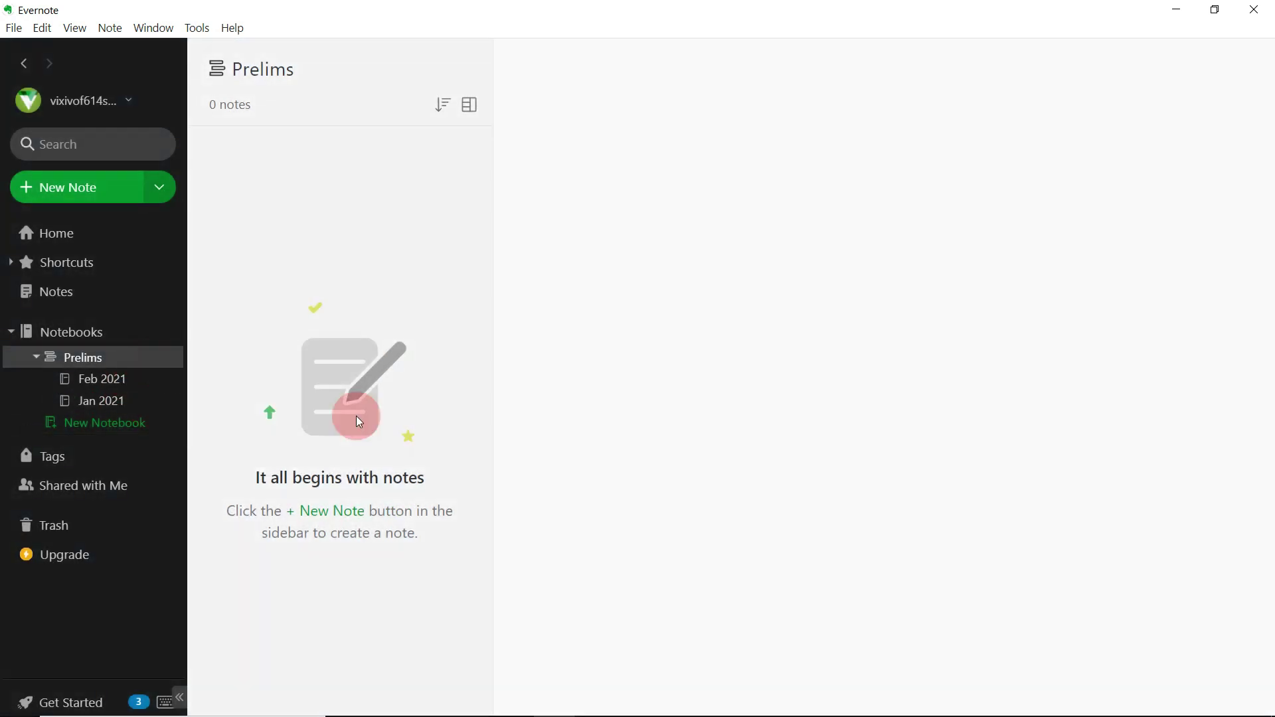
type("Mar 2021")
key("Return")
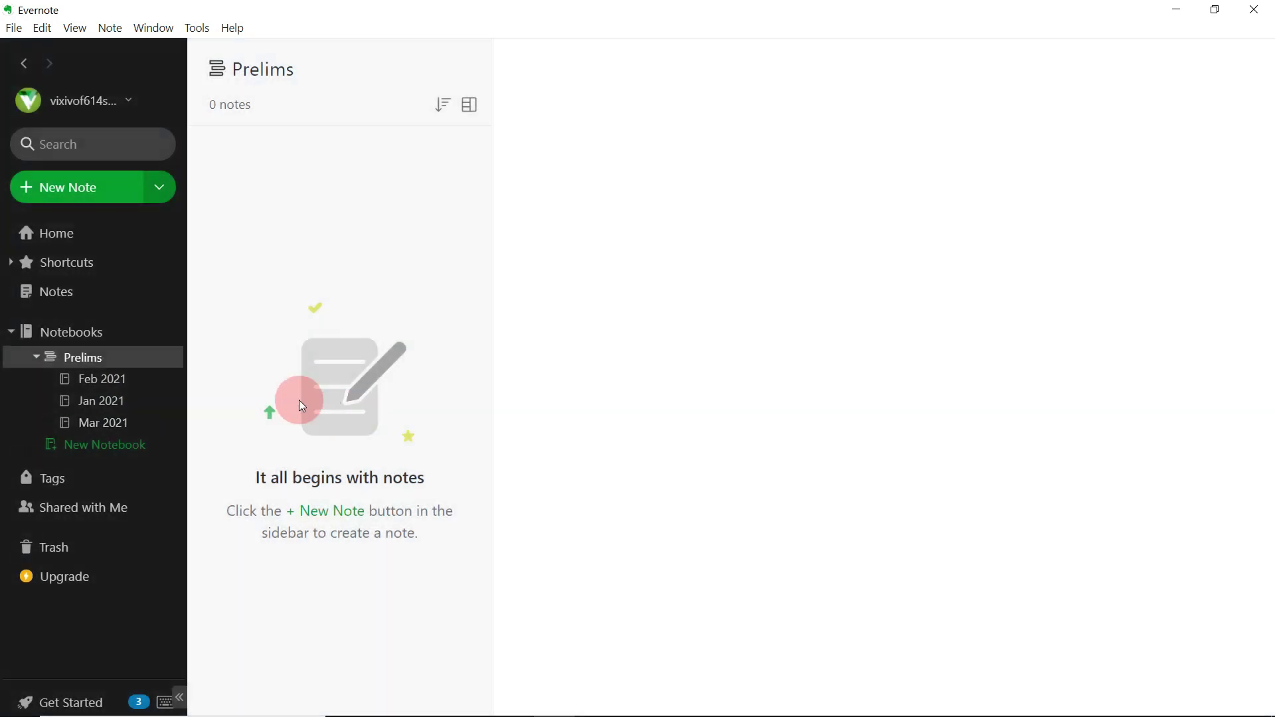
right_click(146, 367)
left_click(162, 376)
type("Apr ")
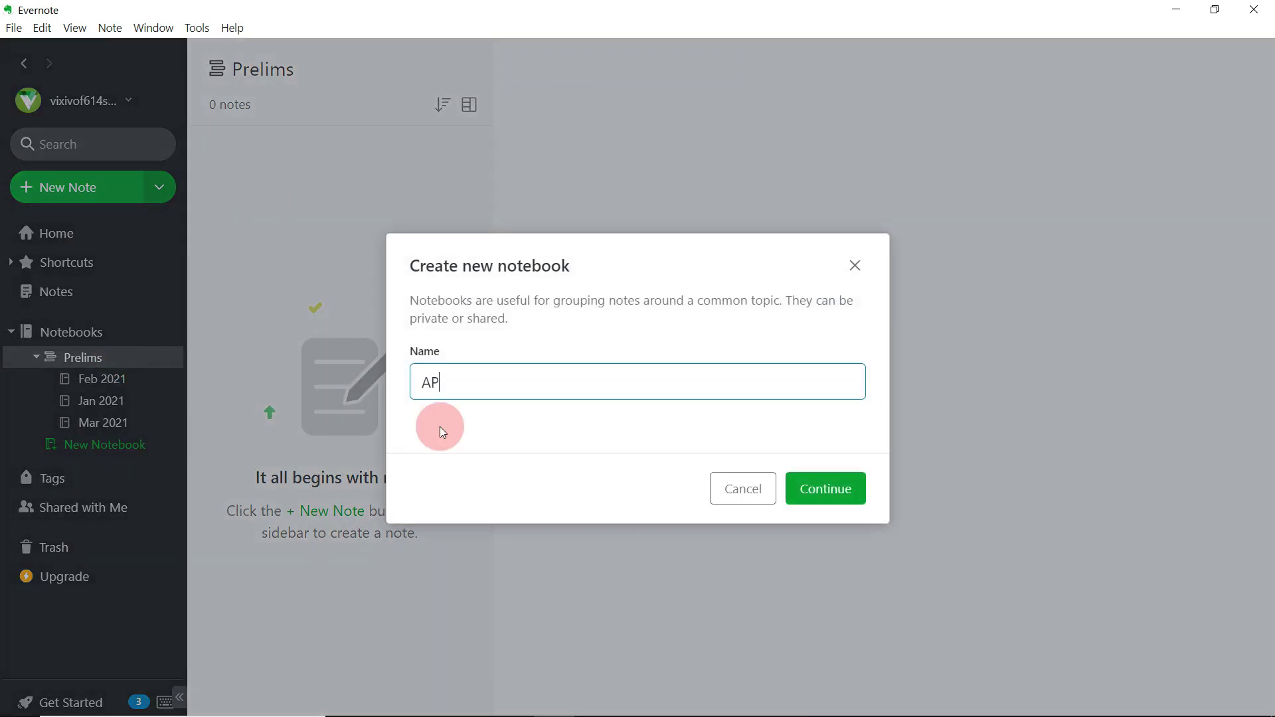
type("2021")
key("Return")
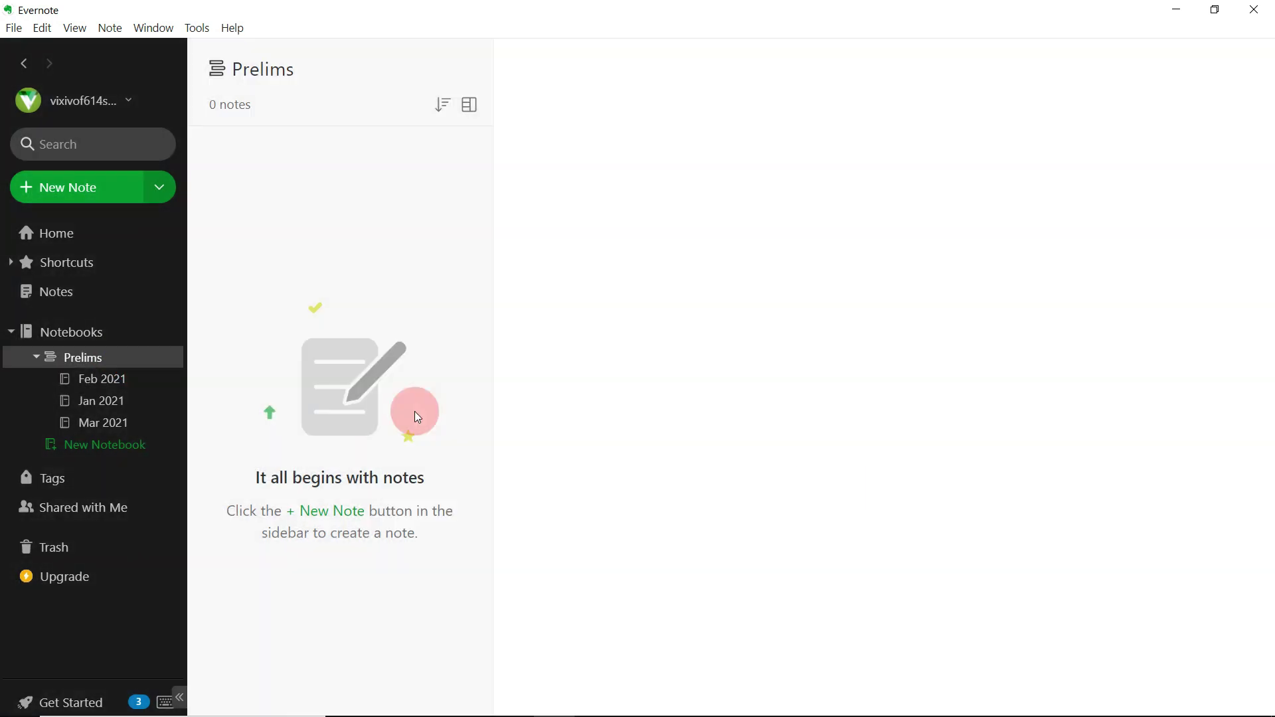
- Create notebooks May 2021, Jun 2021 and Jul 2021 inside Prelims
right_click(138, 371)
left_click(324, 378)
type("May")
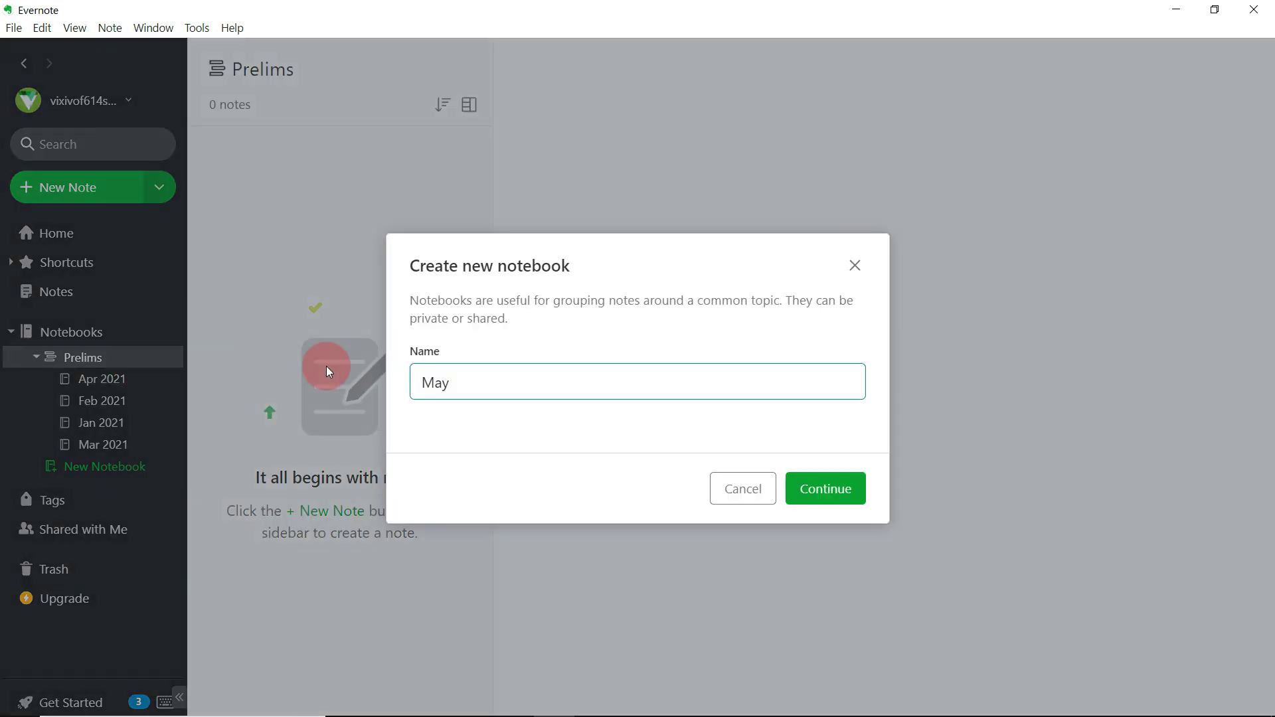
type(" 2021")
key("Return")
right_click(154, 367)
left_click(319, 380)
type("Jun")
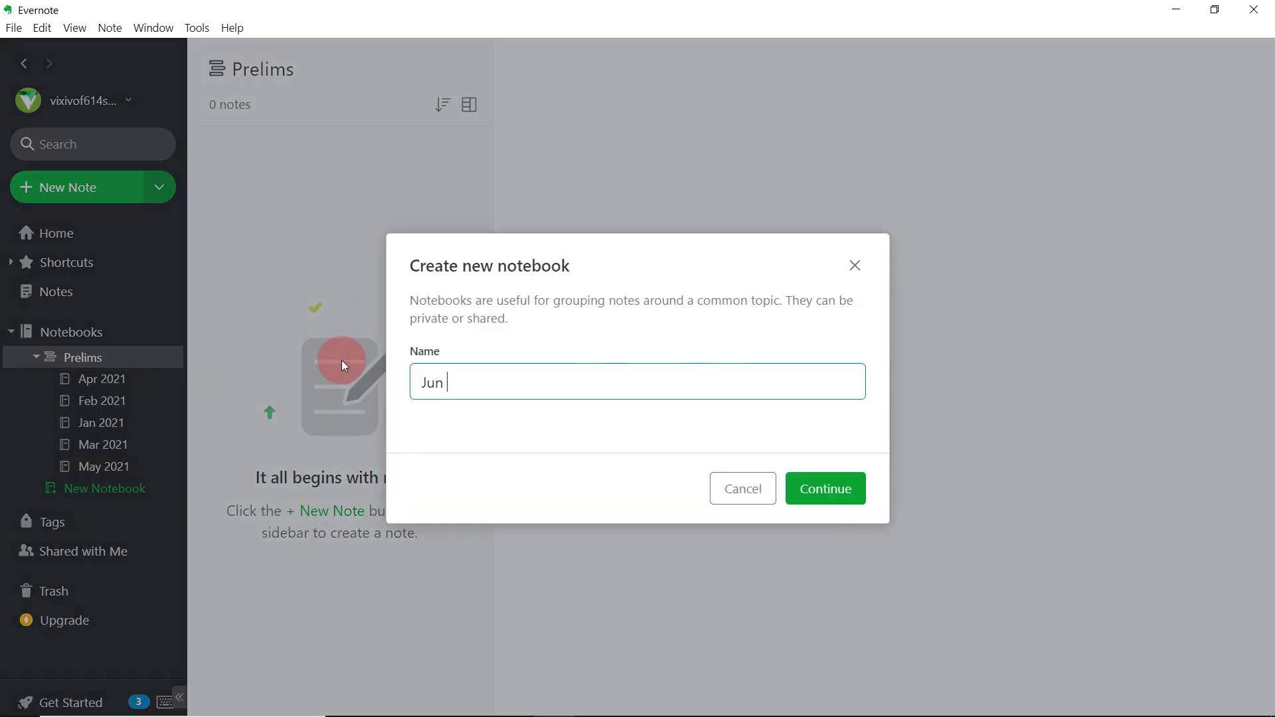
type(" 2021")
key("Return")
right_click(141, 368)
left_click(143, 373)
type("Jul 2021")
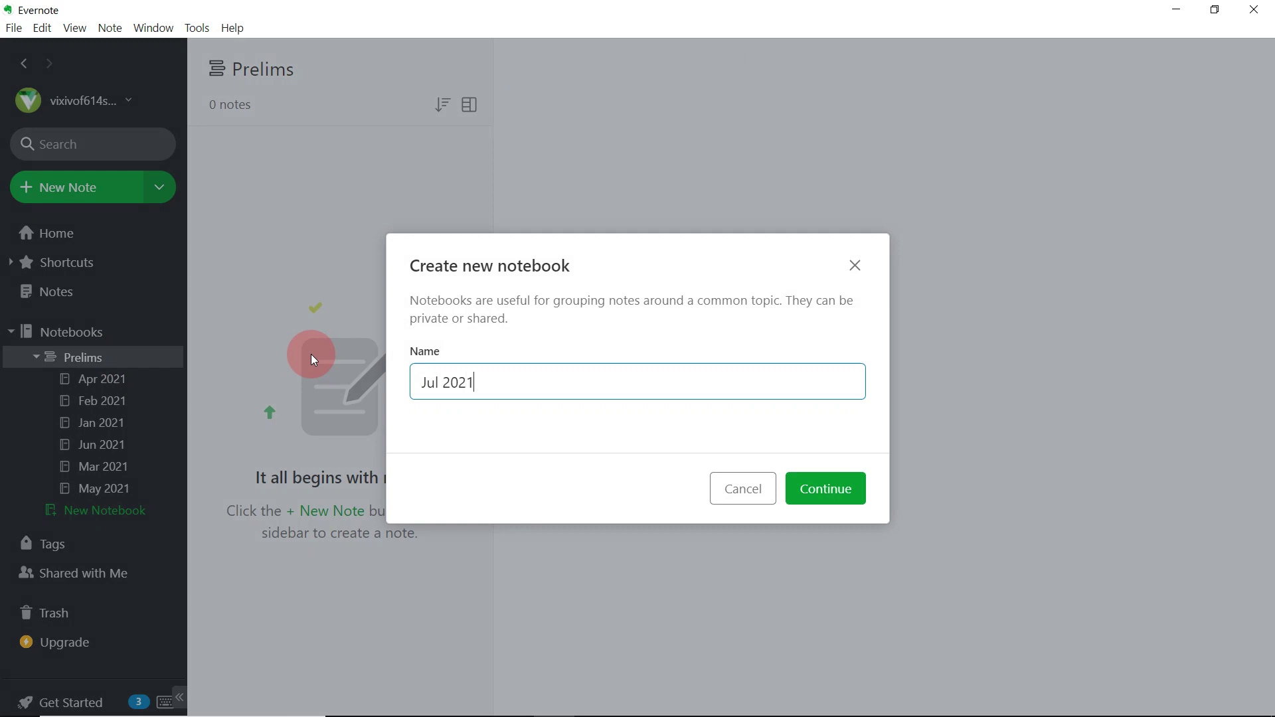
key("Return")
- Create notebooks Aug 2021, Sep 2021 and Oct 2021 inside Prelims
right_click(145, 358)
left_click(250, 351)
type("Aug")
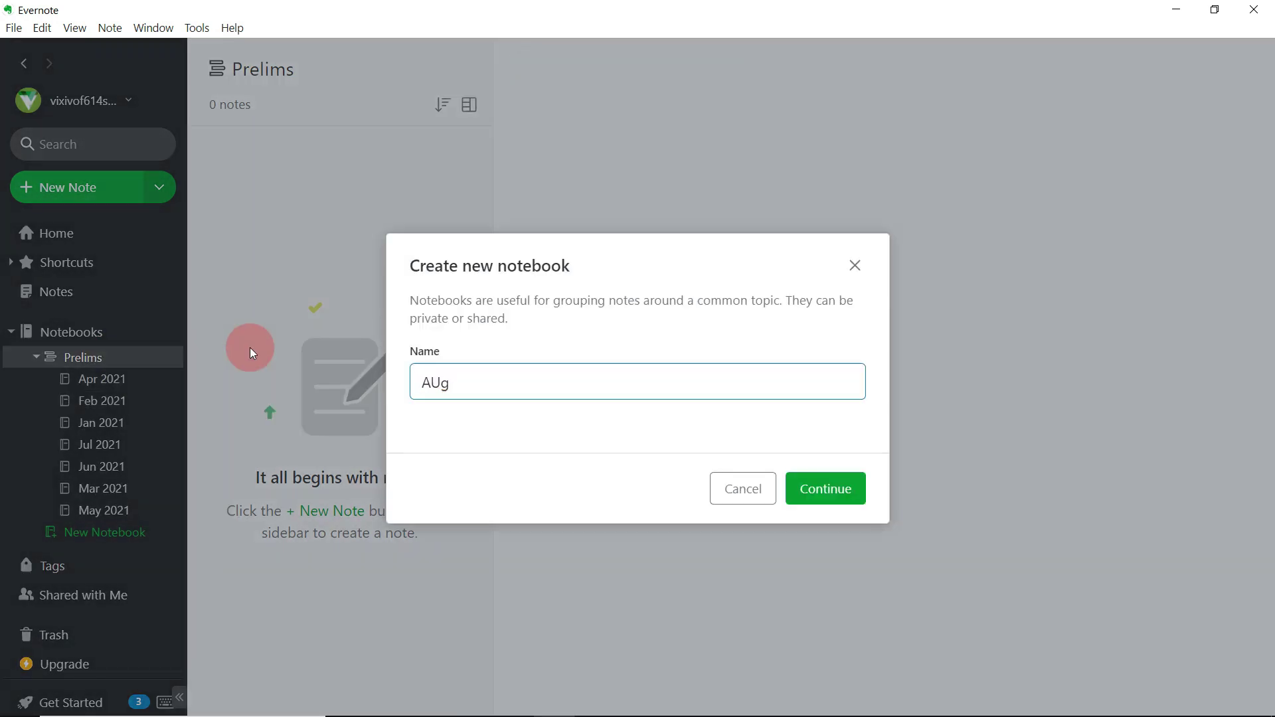
type(" 2021")
key("Return")
right_click(133, 359)
left_click(145, 369)
type("Sep 2021")
key("Return")
right_click(137, 357)
left_click(147, 367)
type("Oct 2021")
key("Return")
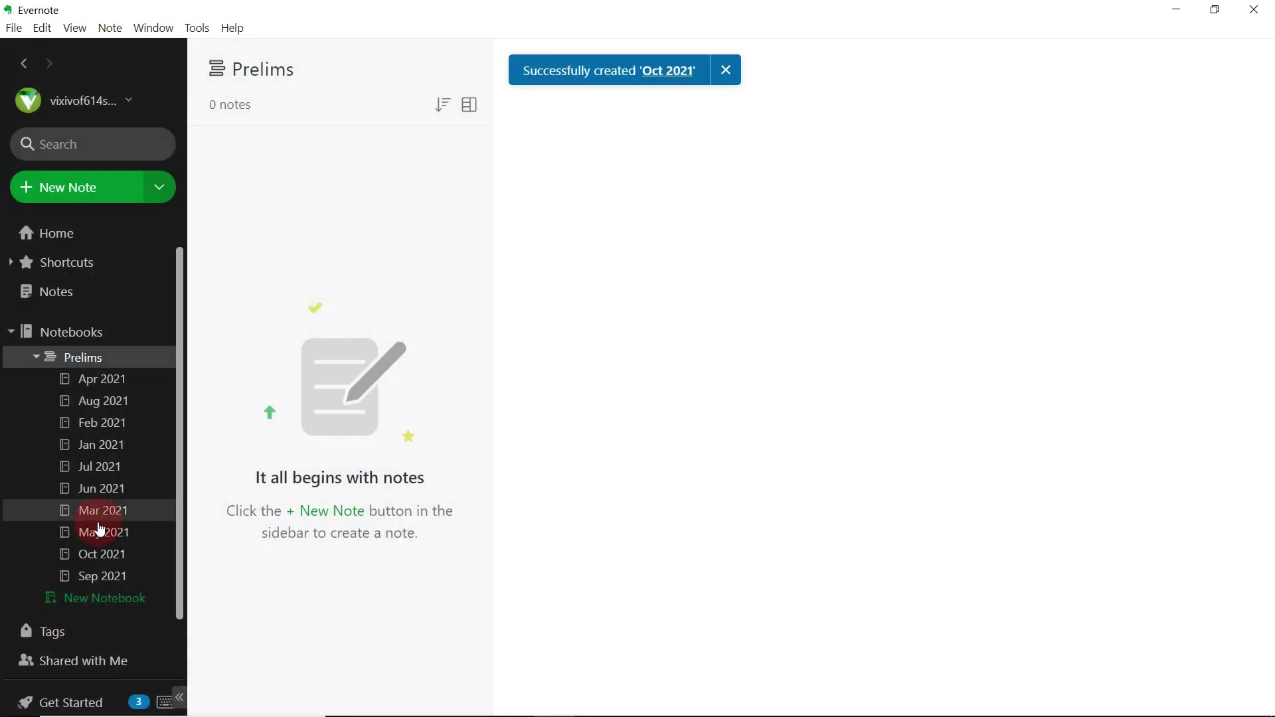
- Open the Jan 2021 notebook and select 'K-shaped recovery' in the Firefox article
left_click(124, 449)
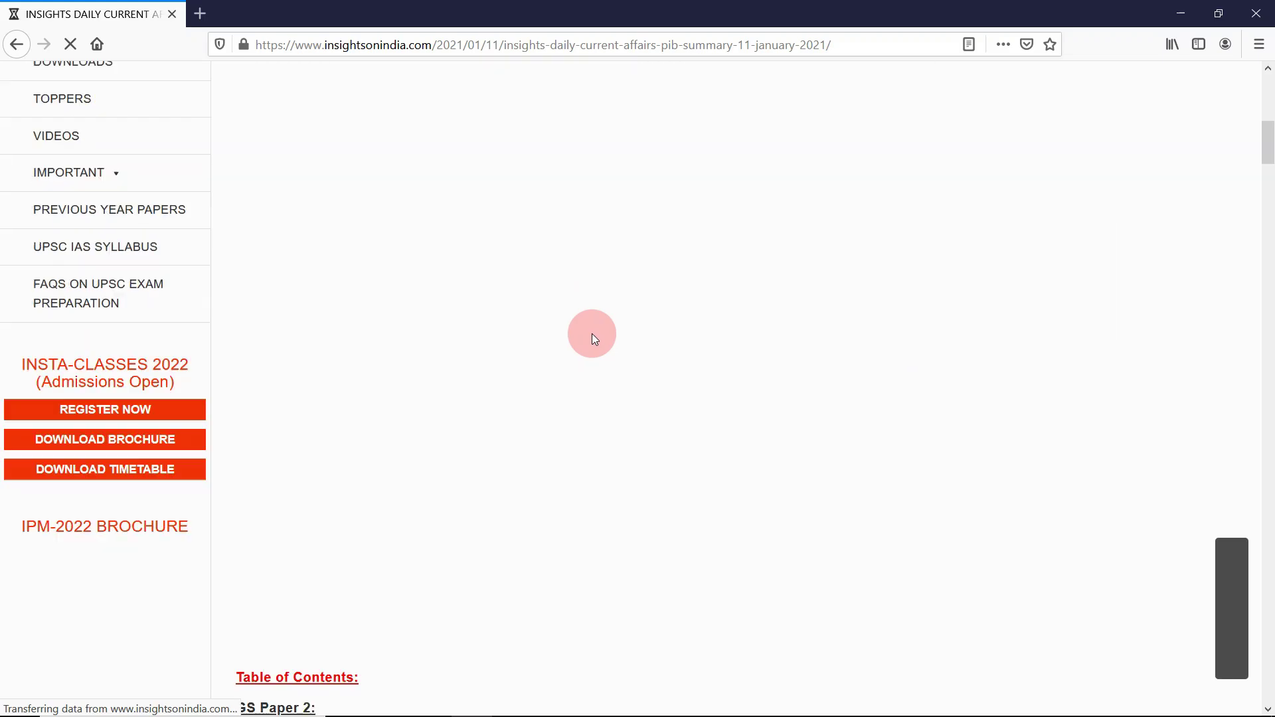
scroll(789, 270, "down", 5)
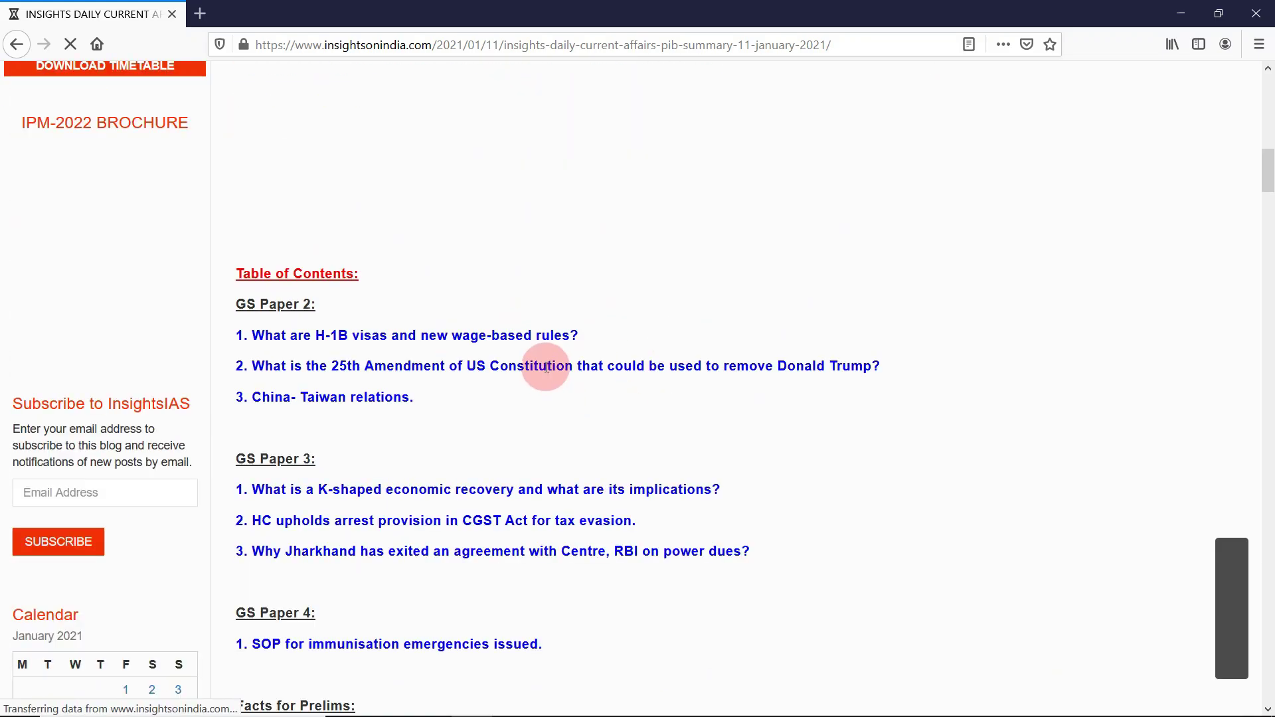
scroll(555, 421, "down", 20)
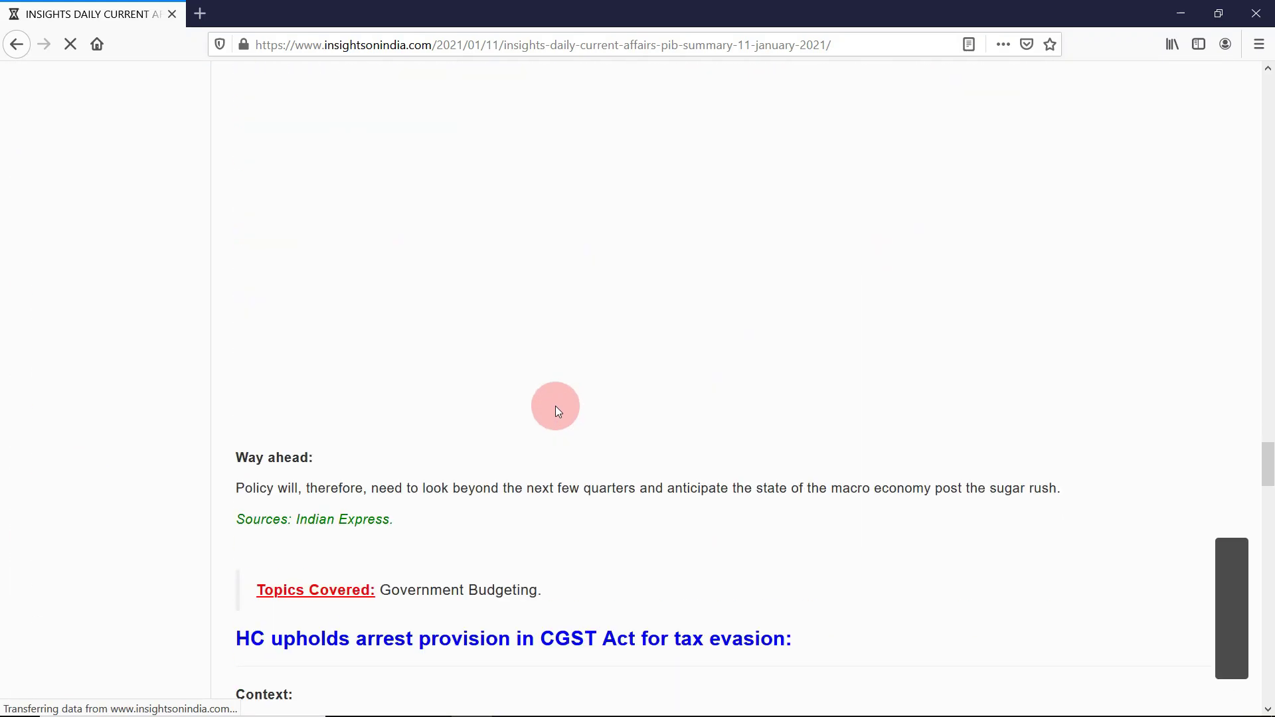
scroll(555, 405, "up", 5)
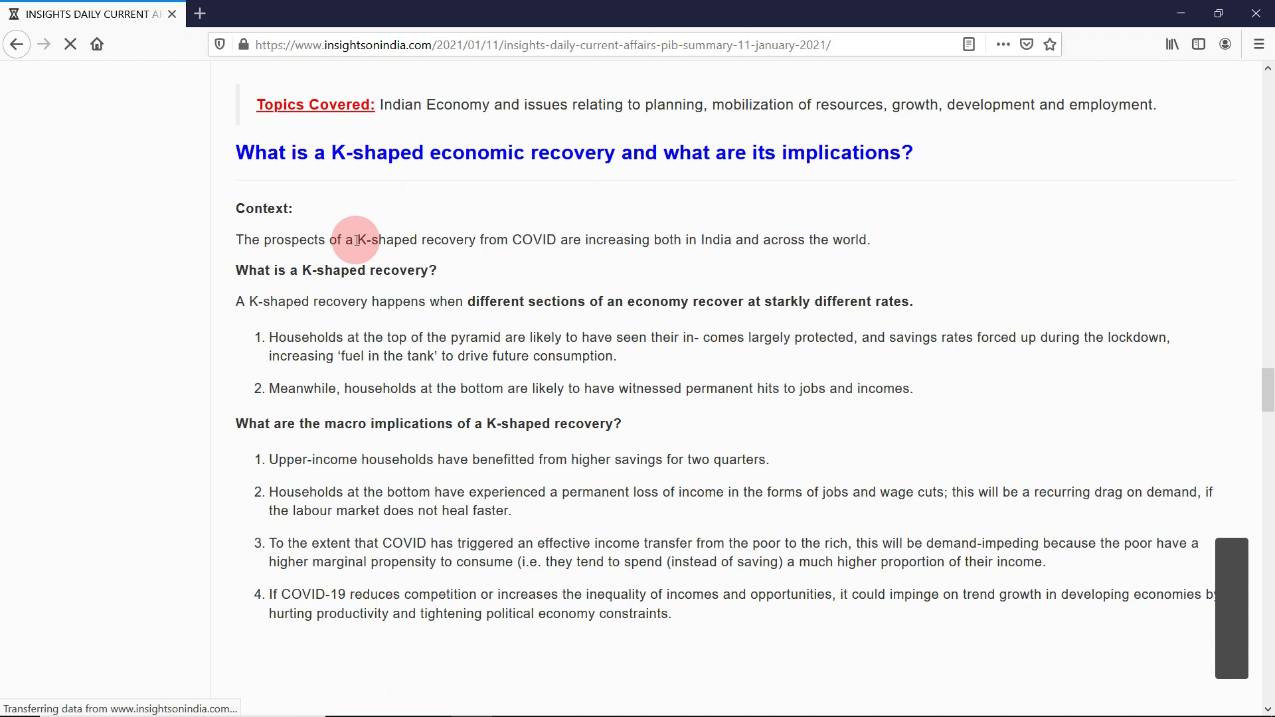
left_click_drag(359, 240, 437, 242)
key("ctrl+c")
- Create a new note in Jan 2021 titled 'K-shaped recovery'
left_click(545, 702)
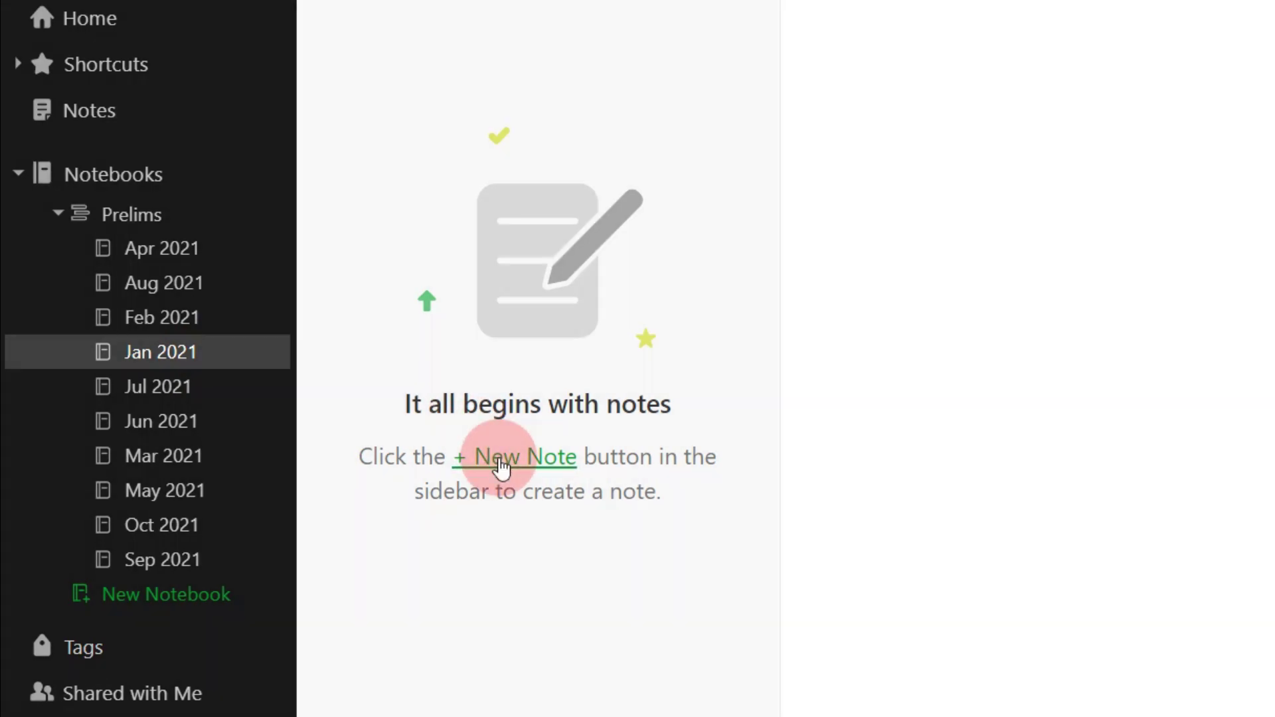
key("ctrl+n")
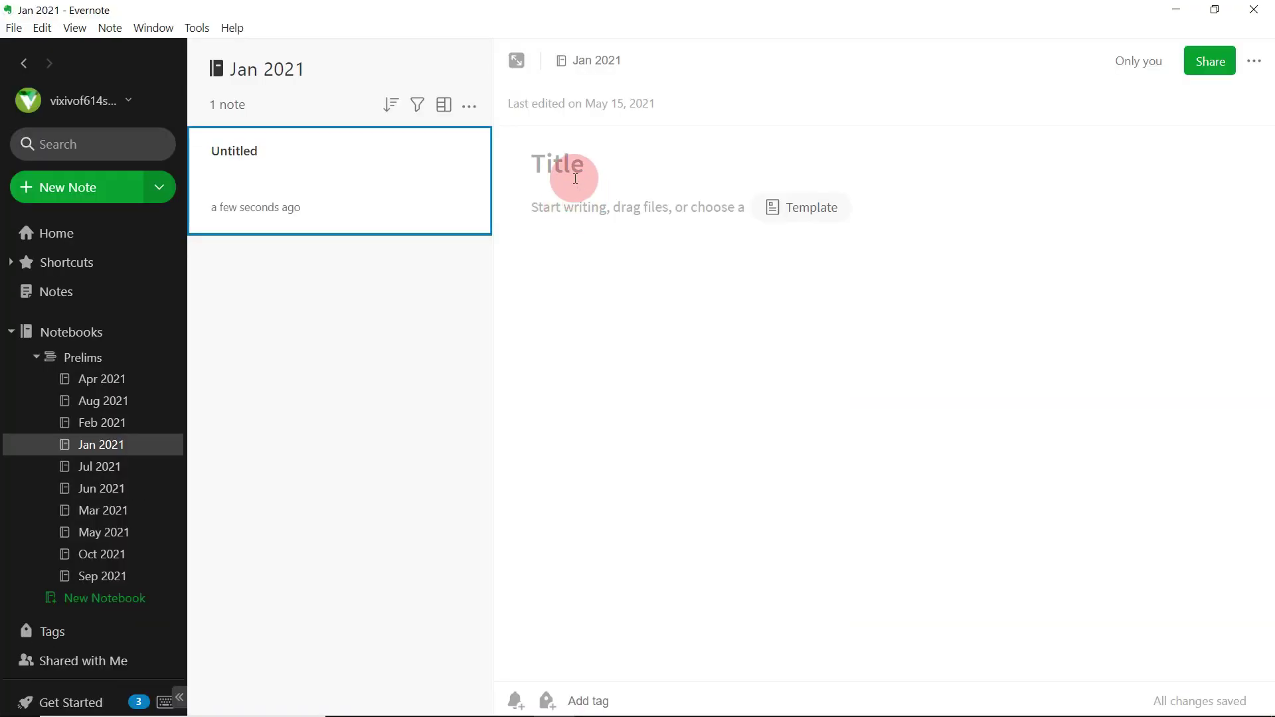
key("ctrl+v")
mouse_move(429, 711)
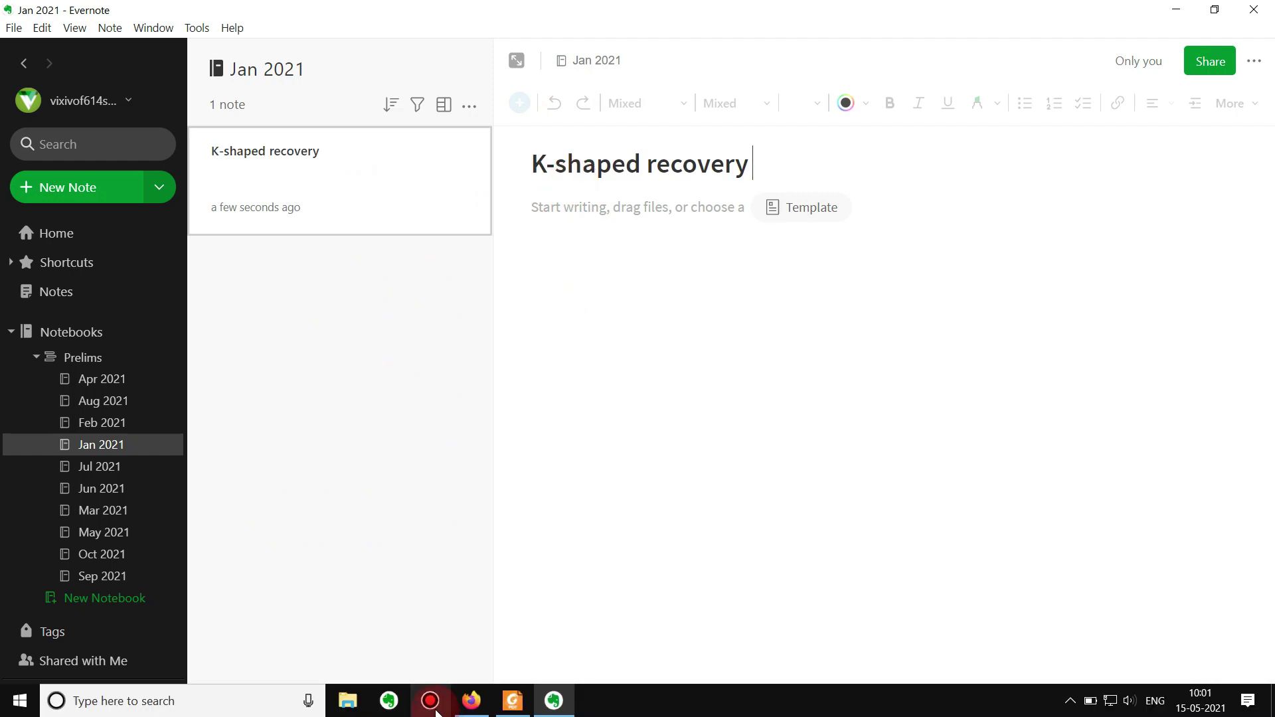
left_click(591, 213)
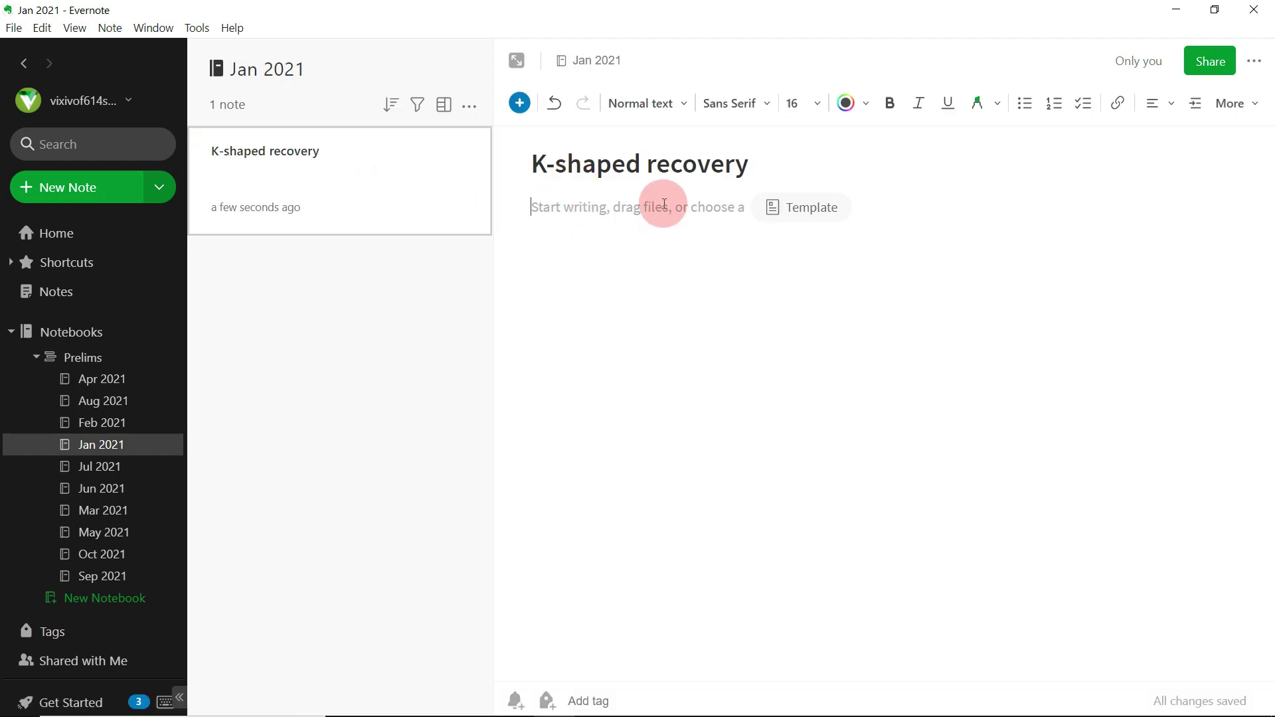
- Copy the article's K-shaped recovery explanation and macro implications into the note body
left_click(430, 702)
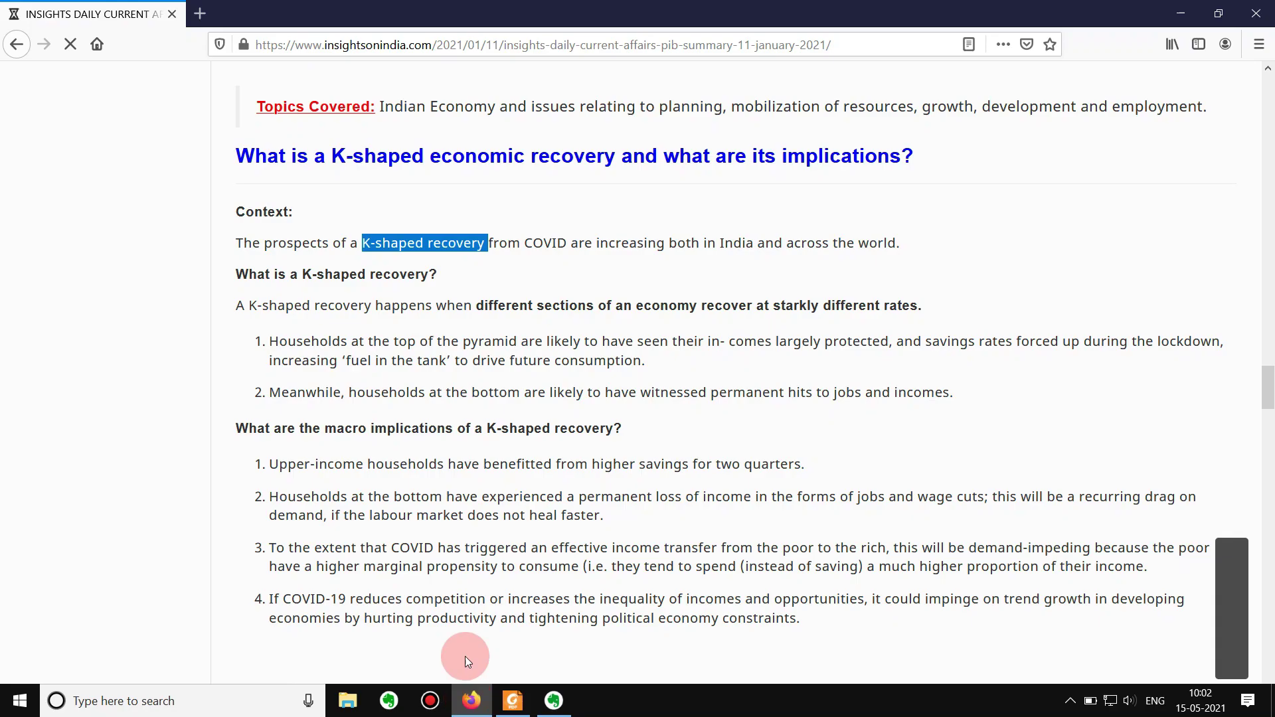
left_click_drag(237, 243, 804, 539)
scroll(774, 548, "down", 1)
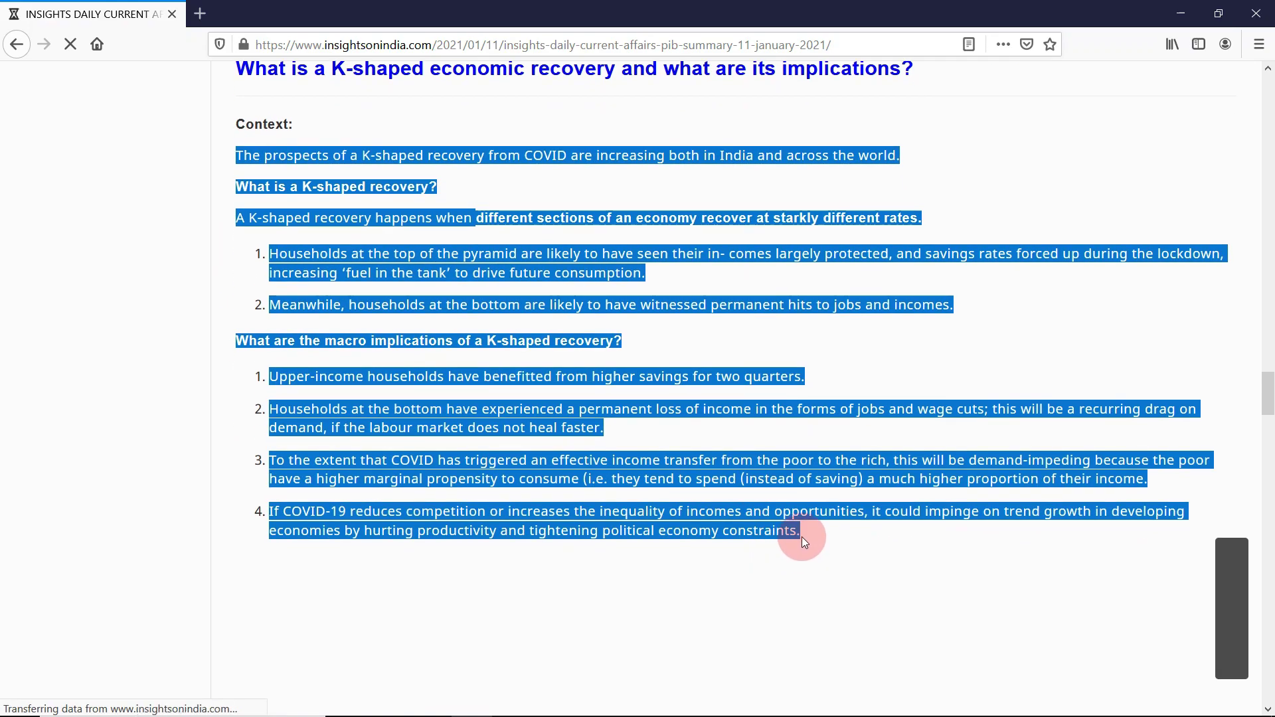
key("ctrl+c")
key("alt+Tab")
key("ctrl+v")
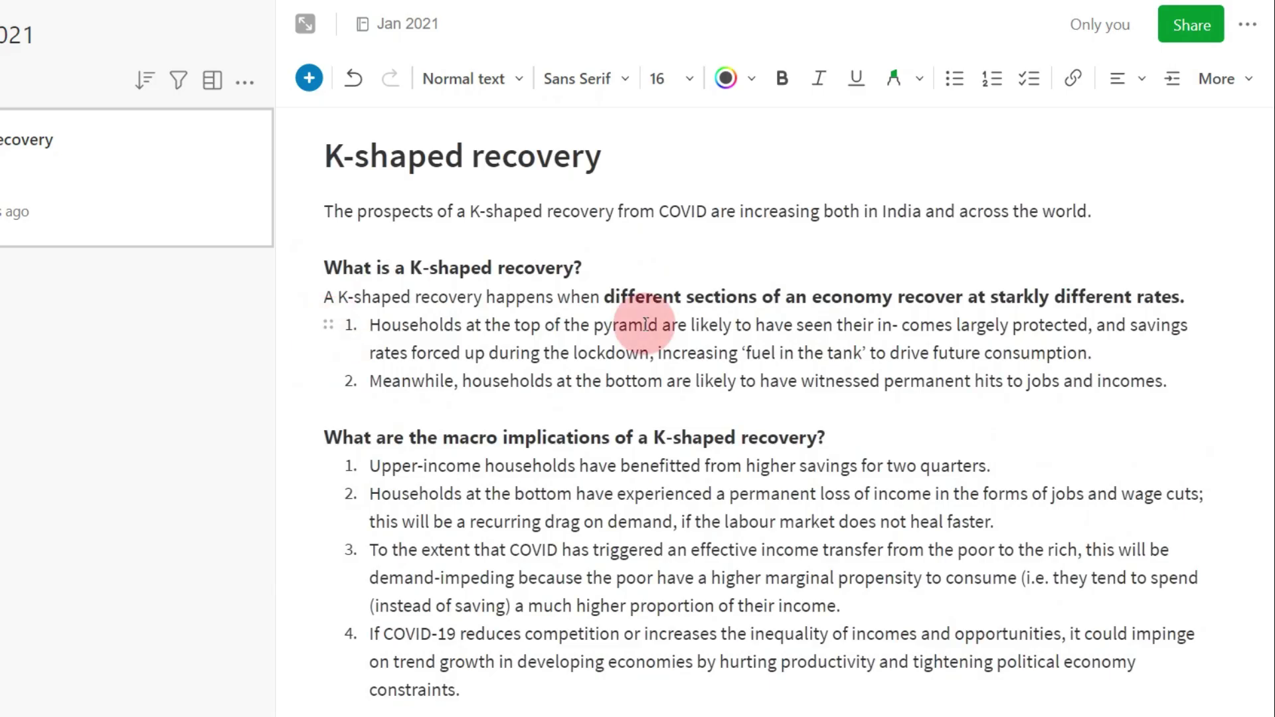
- Try small and large header styles on the note body, then revert to Normal text
key("ctrl+a")
left_click(521, 79)
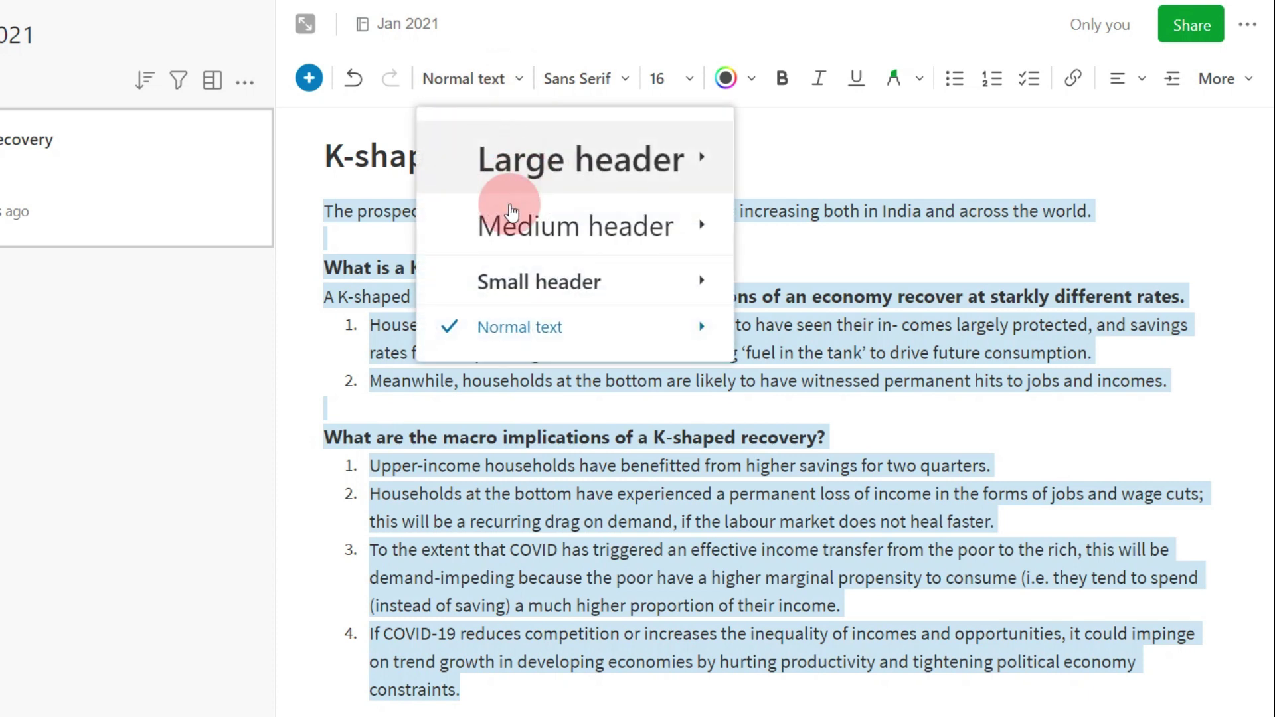
left_click(512, 279)
left_click(520, 78)
left_click(508, 140)
left_click(518, 79)
left_click(491, 326)
left_click(595, 259)
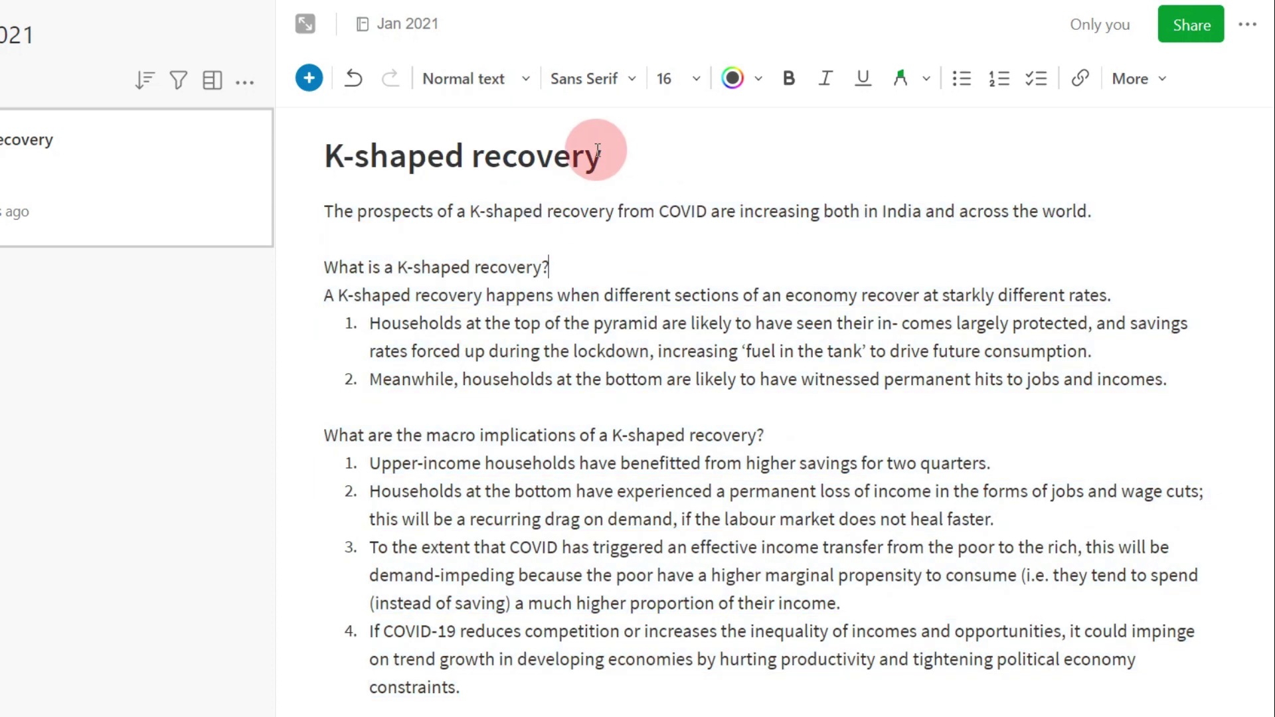
- Try Script and Slab Serif fonts on the body, then set it back to Sans Serif
key("ctrl+a")
left_click(616, 83)
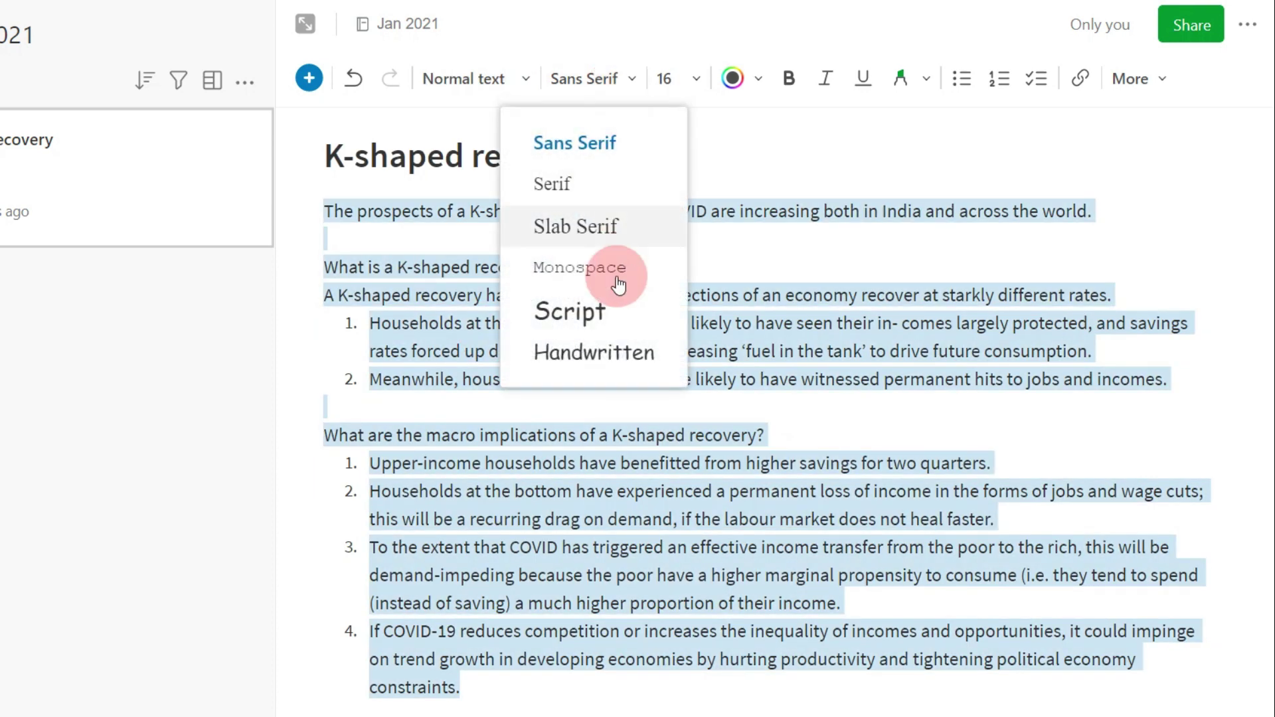
left_click(605, 307)
left_click(601, 80)
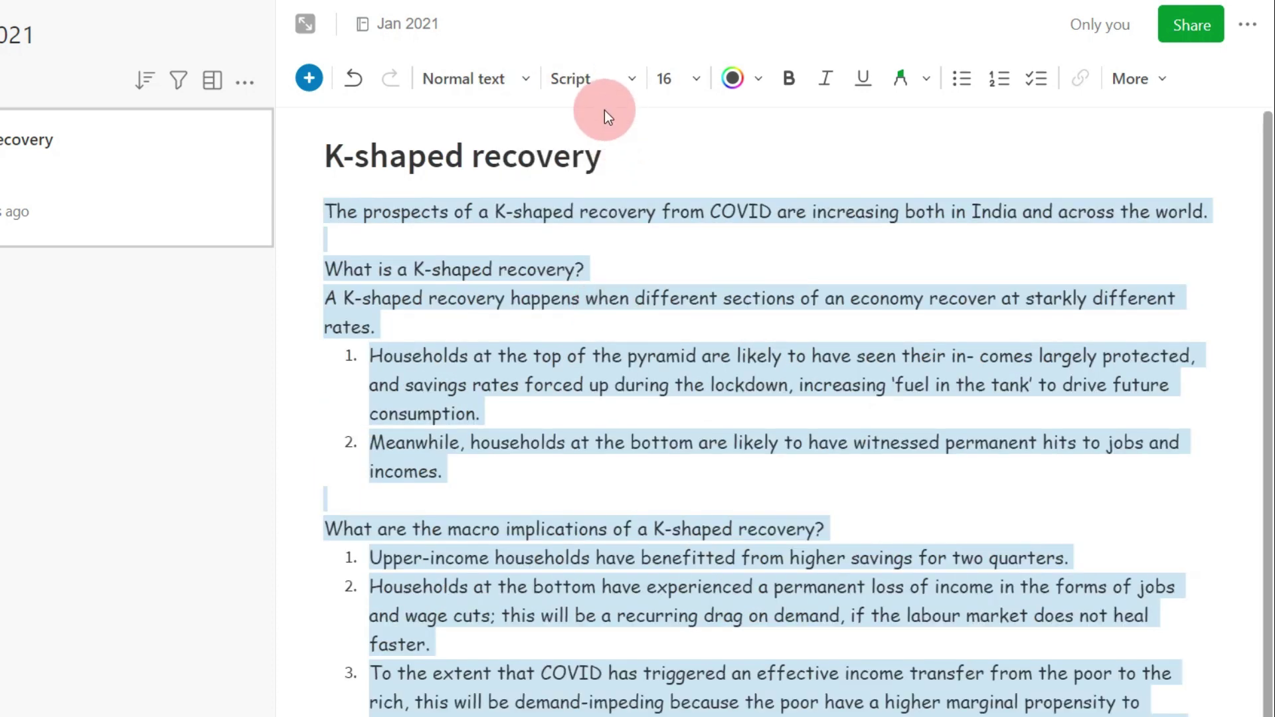
left_click(588, 224)
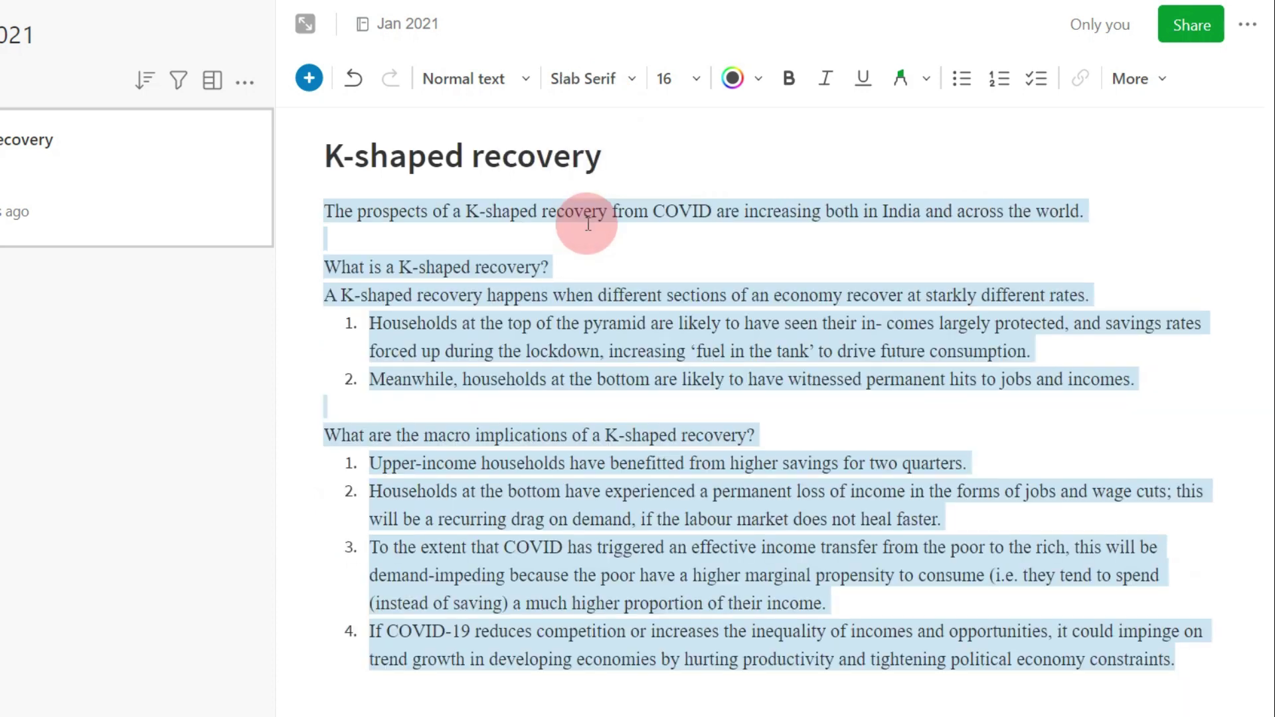
left_click(606, 79)
left_click(585, 138)
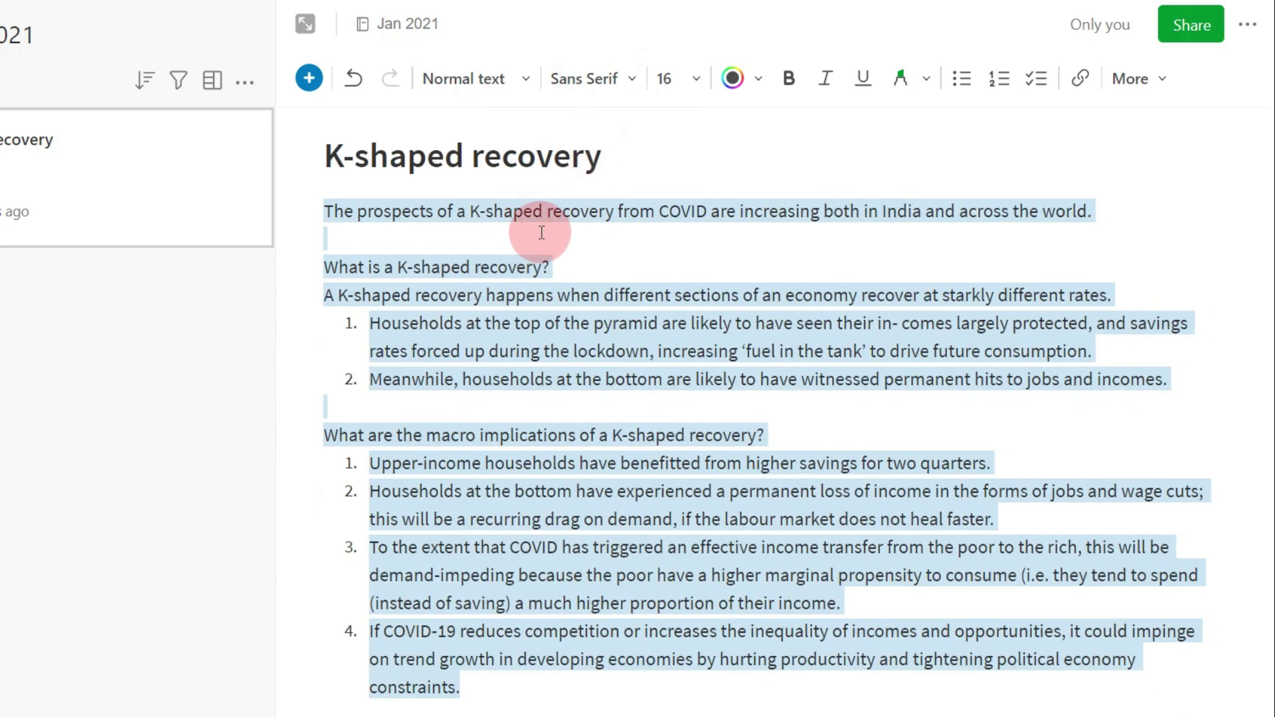
- Try font sizes 18 and 14, then set the body text to 16
left_click(682, 91)
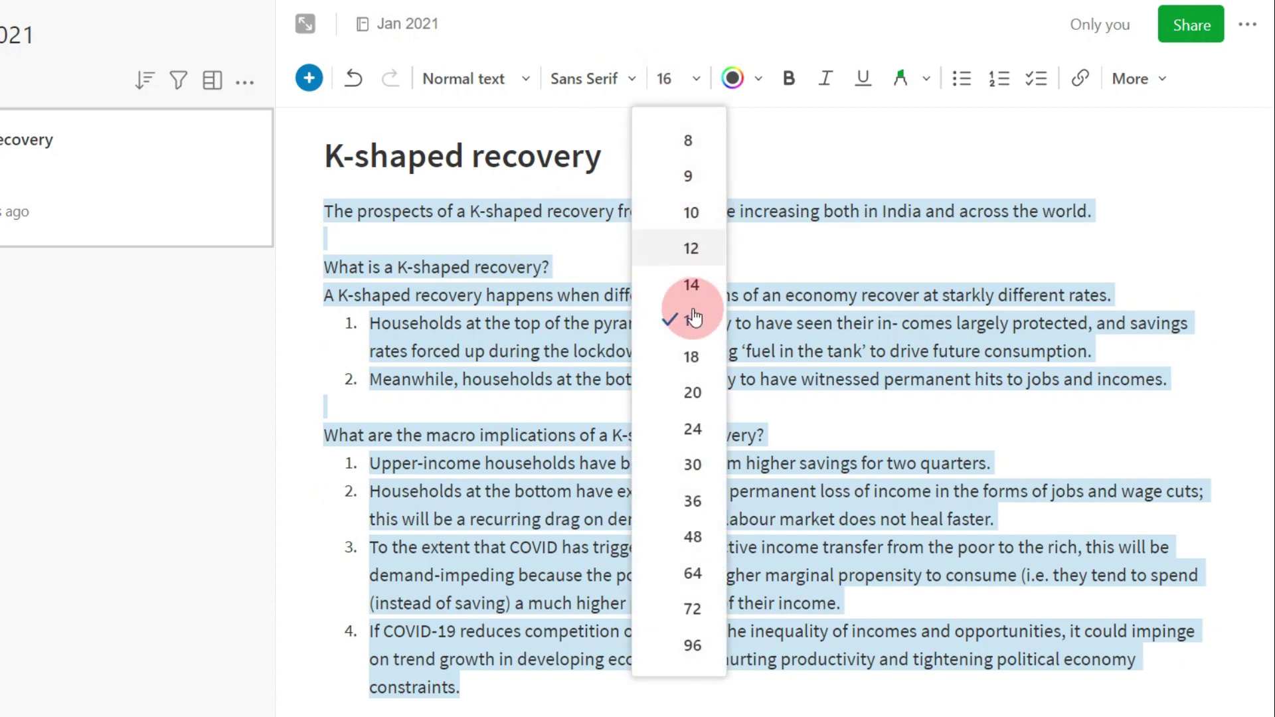
left_click(691, 356)
left_click(694, 93)
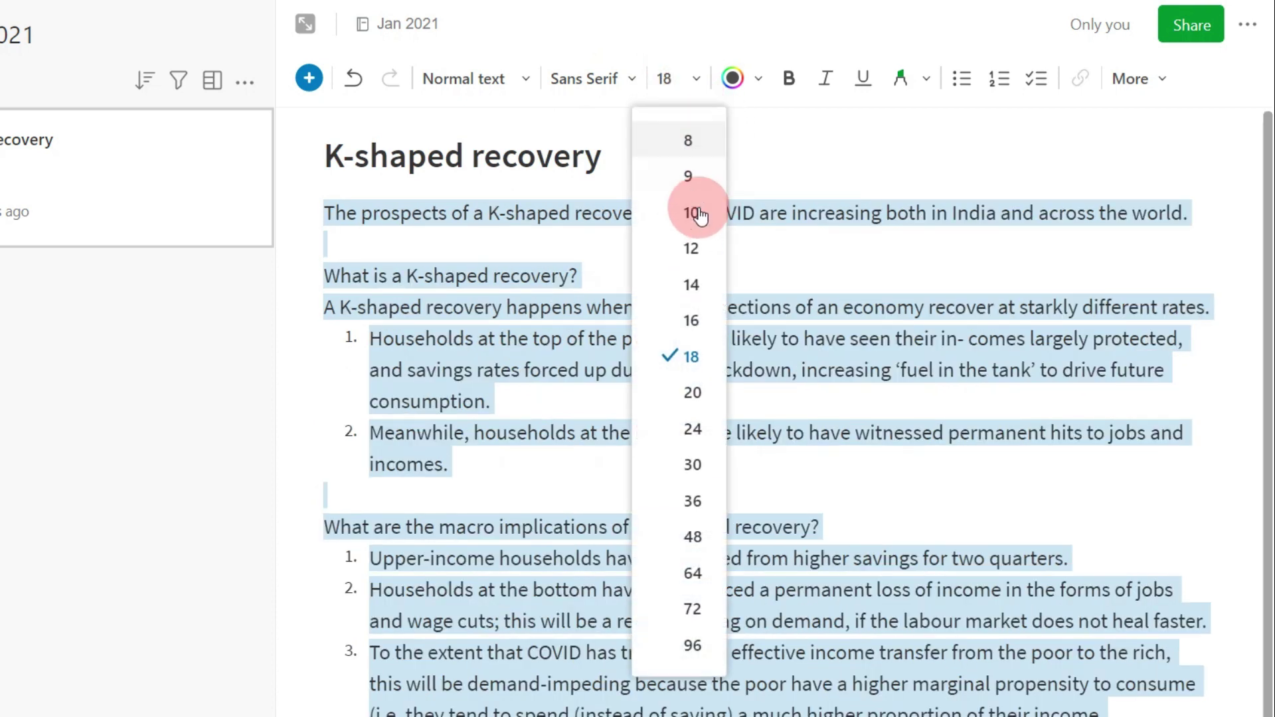
left_click(691, 276)
left_click(691, 78)
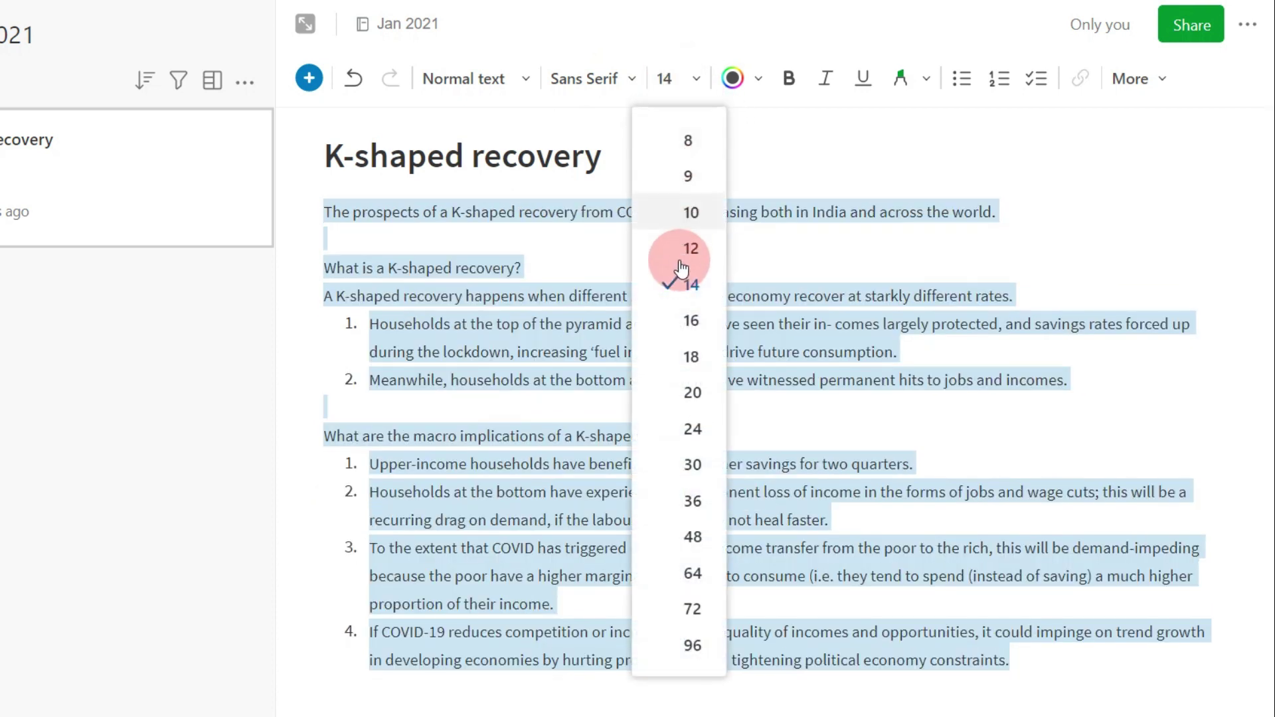
left_click(692, 321)
- Colour the body text orange, then change it back to black
left_click(733, 78)
left_click(668, 245)
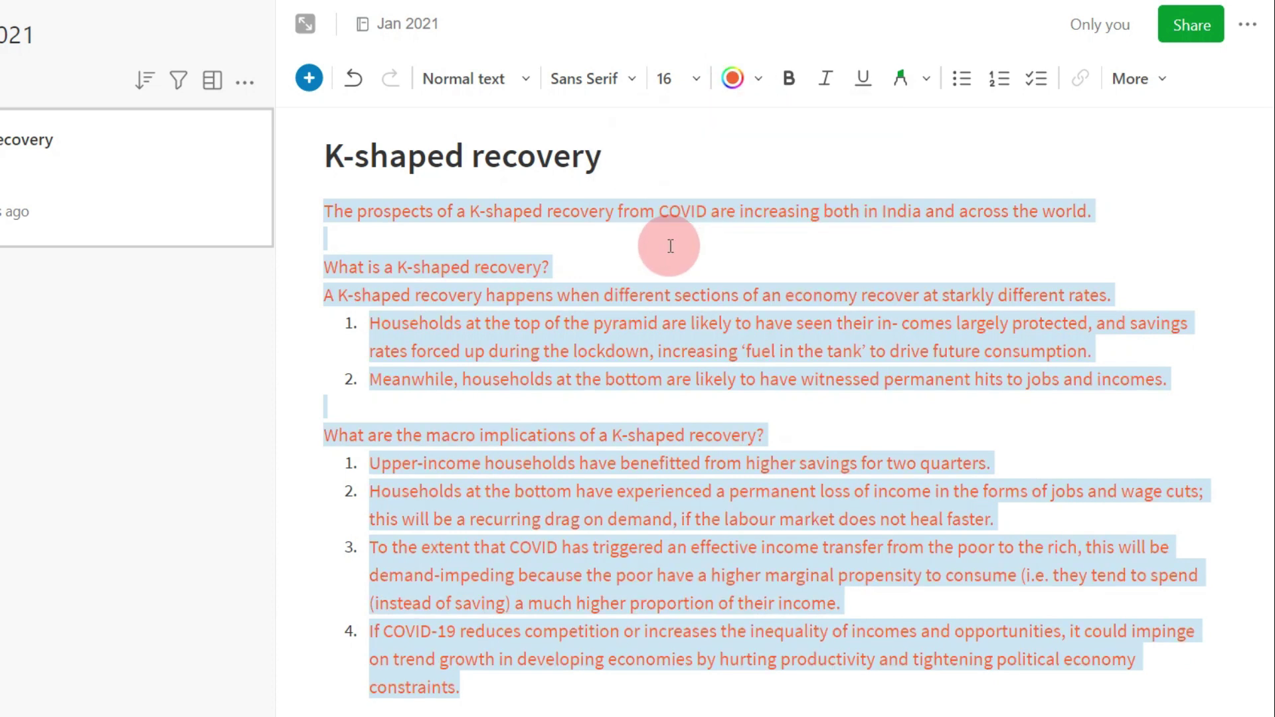
left_click(754, 189)
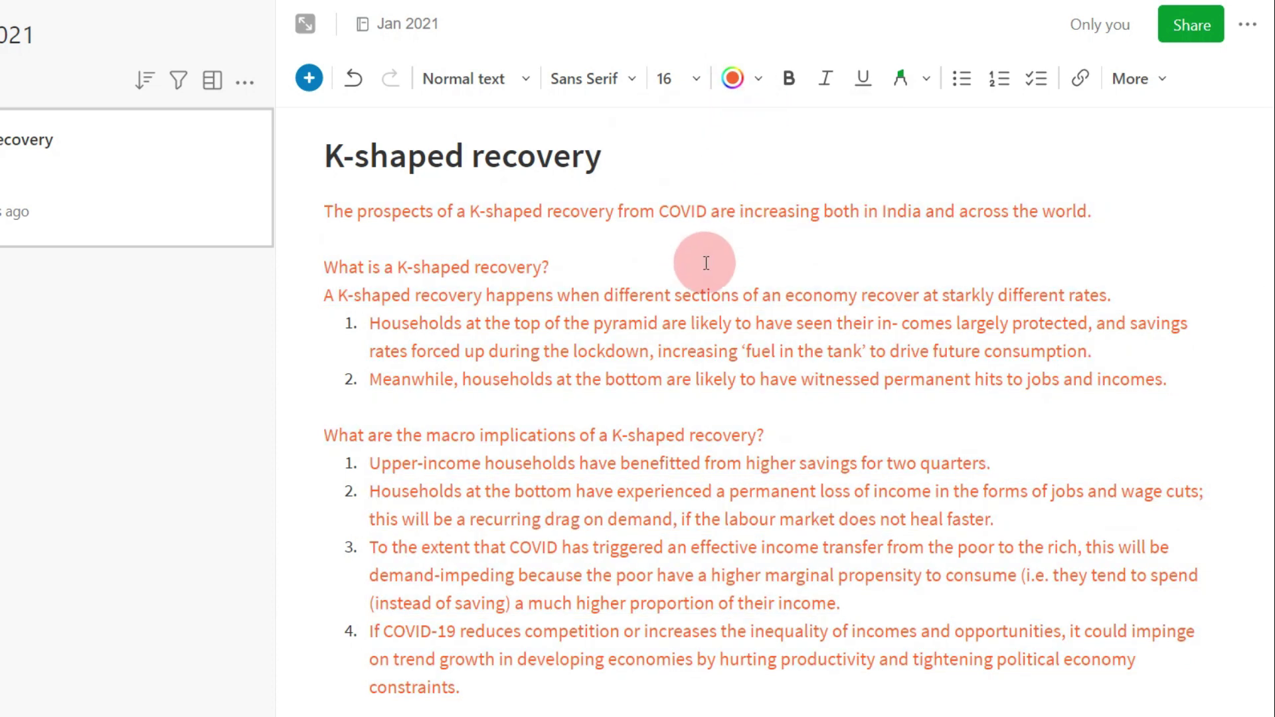
key("ctrl+a")
left_click(732, 77)
left_click(629, 205)
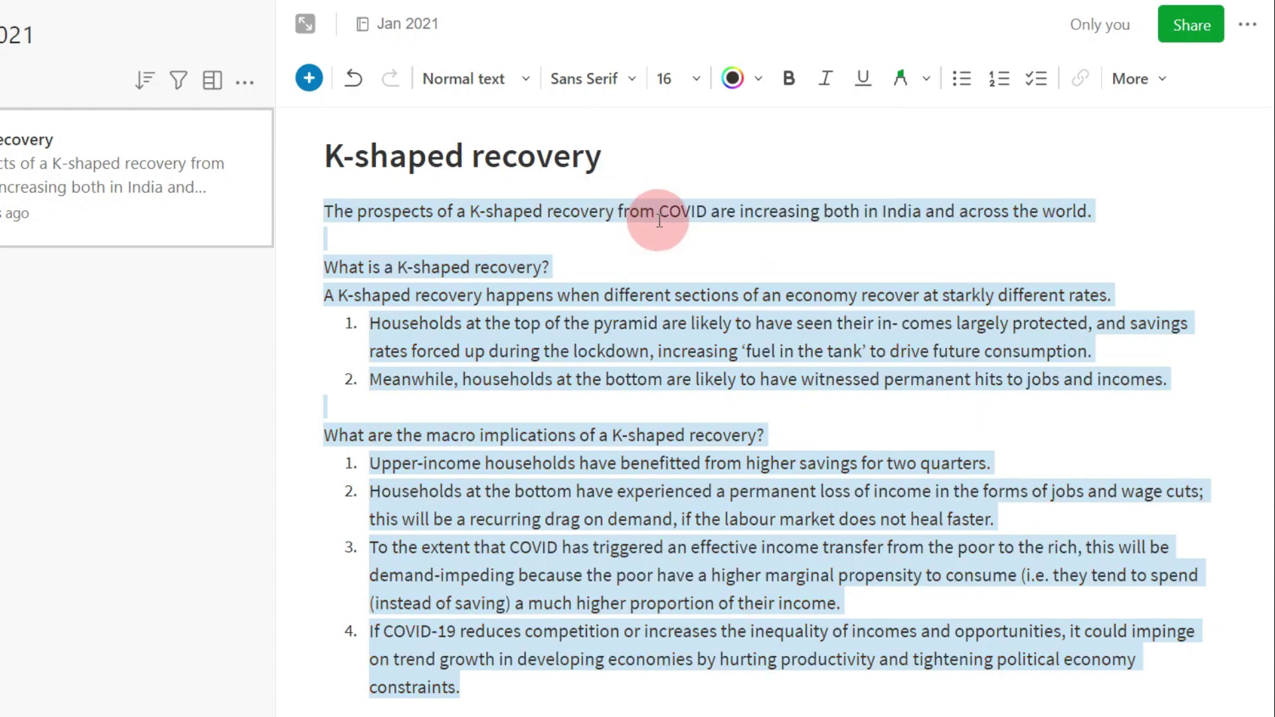
left_click(659, 220)
- Bold the macro implications and 'What is a K-shaped recovery?' question headings
left_click(544, 435)
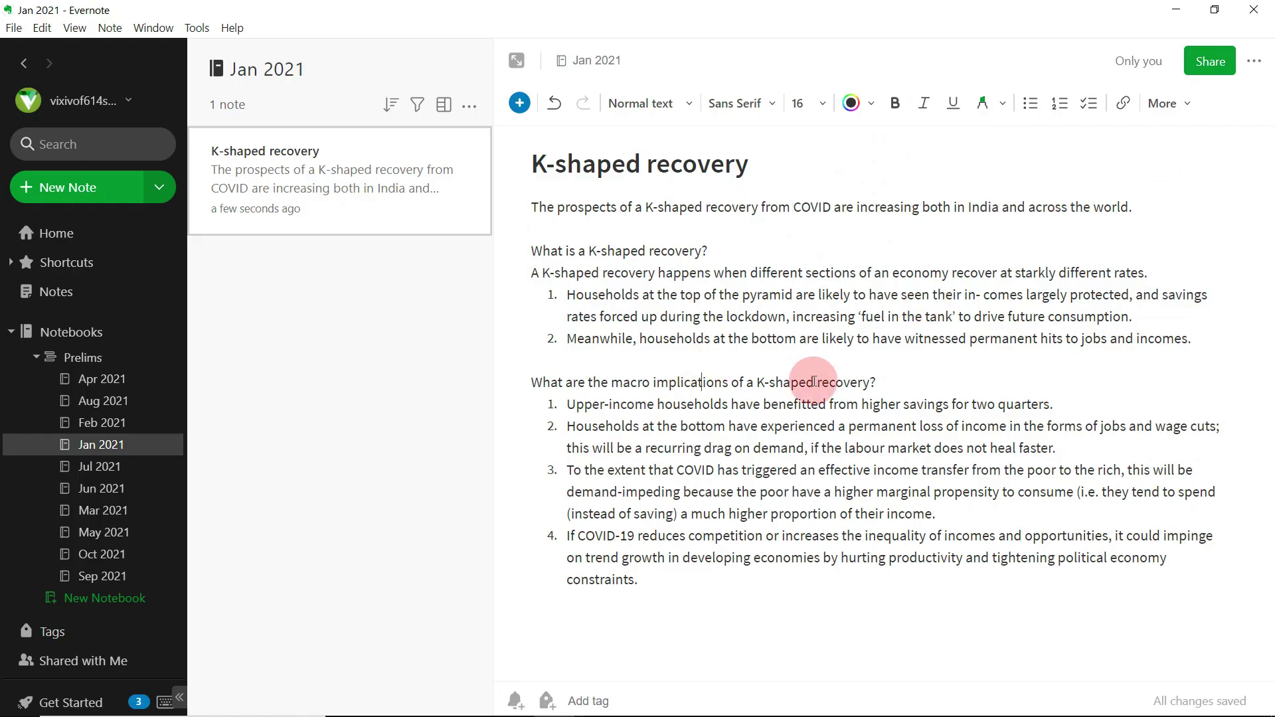
left_click_drag(879, 383, 498, 381)
key("ctrl+b")
left_click_drag(554, 255, 724, 249)
key("ctrl+b")
- Scroll the CSE 2021 PDF to page 32's PAPER-II General Studies-I list and briefly select 'Indian culture'
left_click(748, 246)
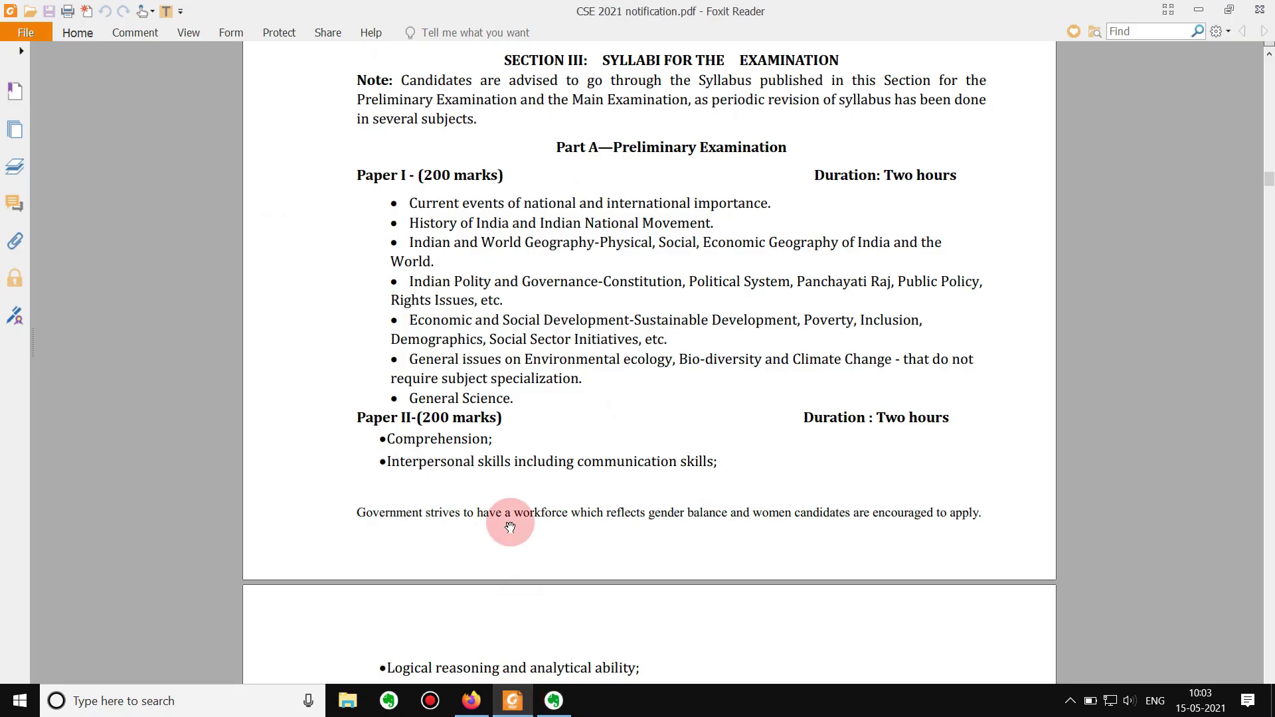
scroll(315, 386, "down", 2)
scroll(315, 385, "down", 20)
scroll(317, 383, "down", 12)
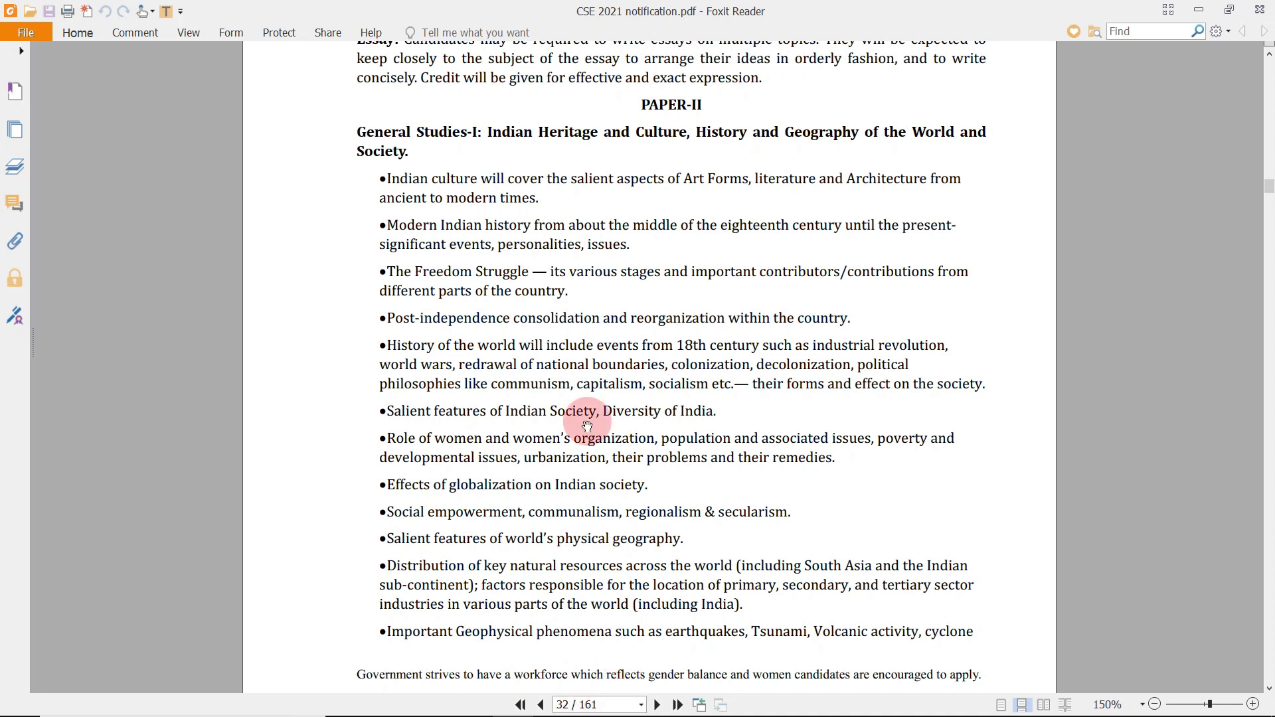
left_click_drag(350, 287, 339, 340)
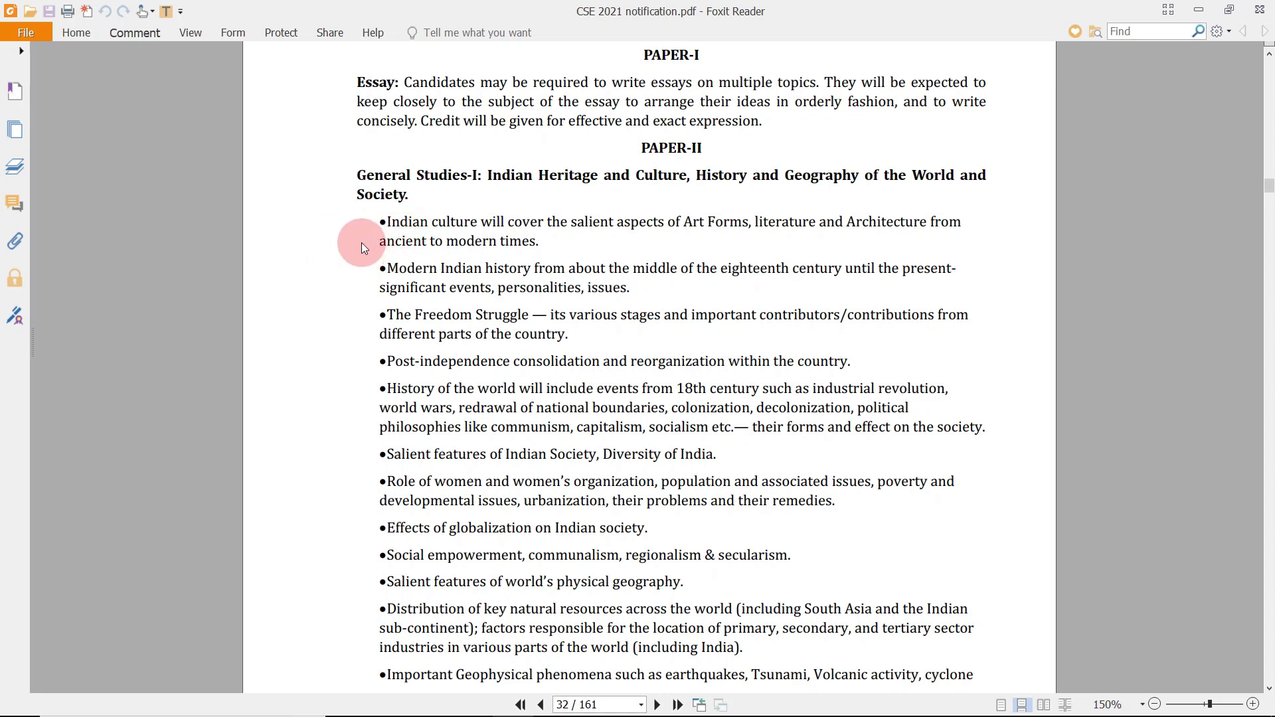
scroll(344, 368, "down", 6)
scroll(320, 360, "down", 3)
scroll(322, 359, "up", 11)
scroll(324, 358, "down", 2)
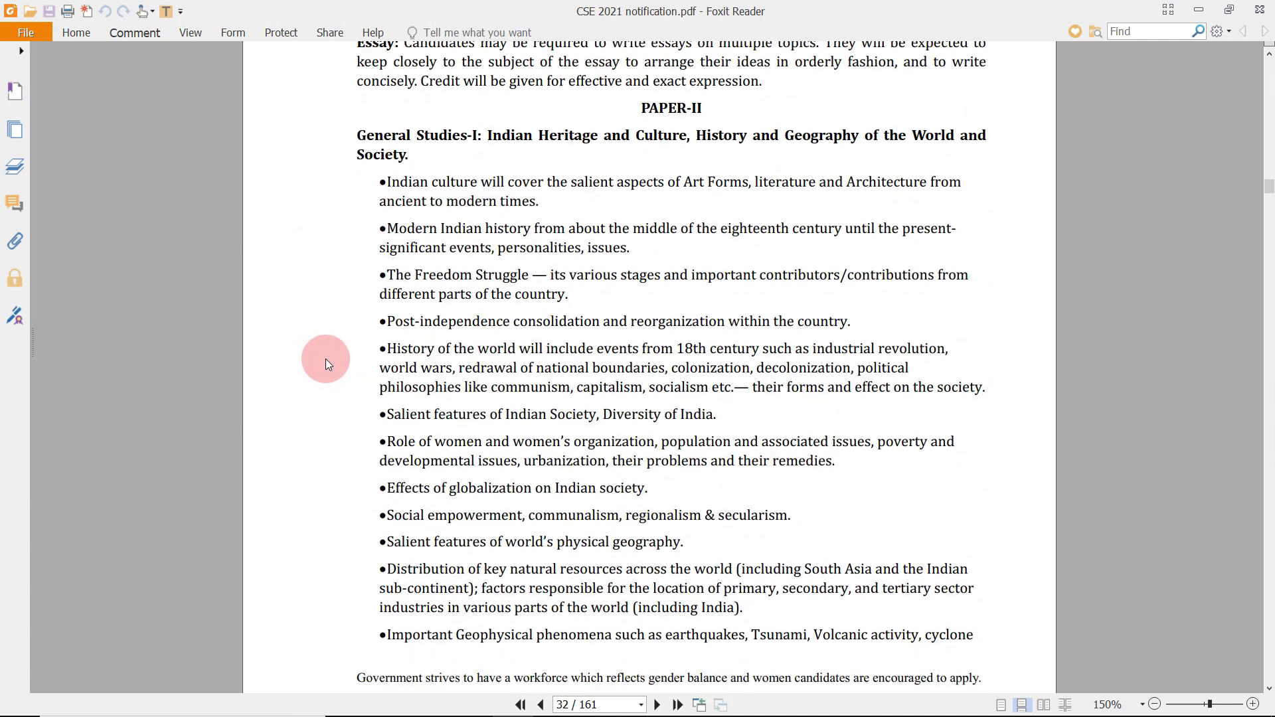
left_click_drag(386, 180, 478, 181)
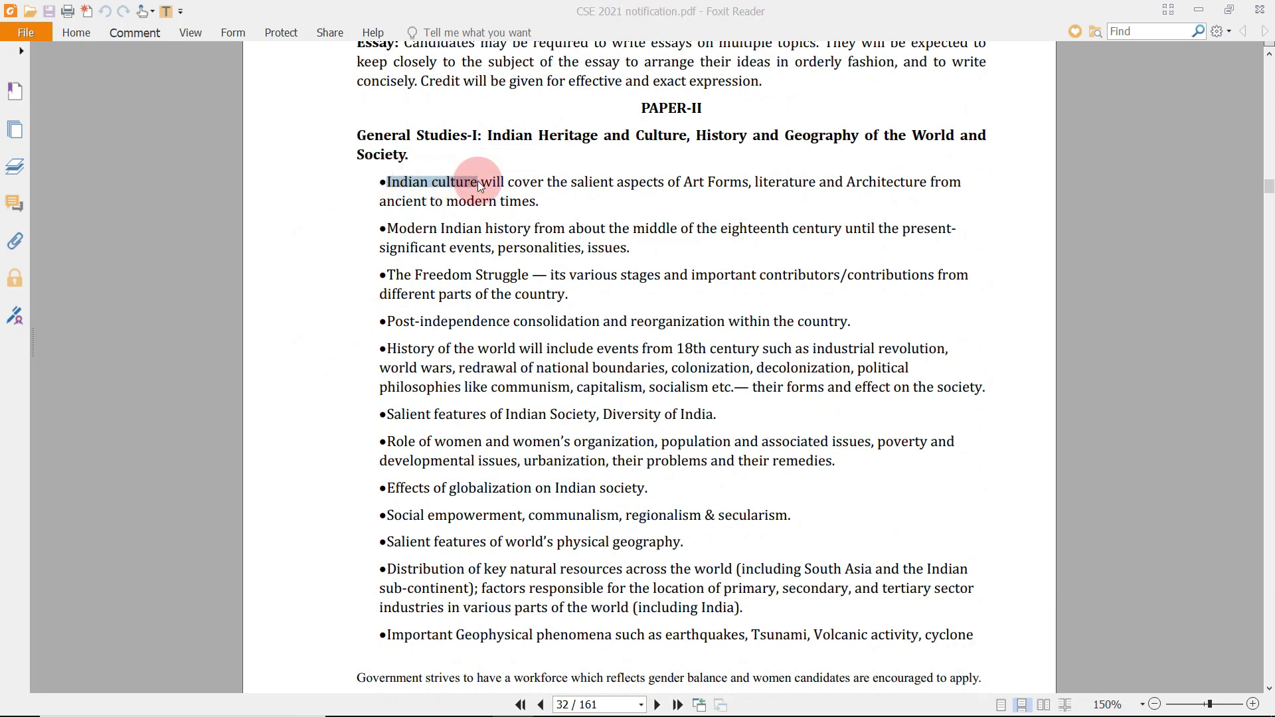
left_click(328, 246)
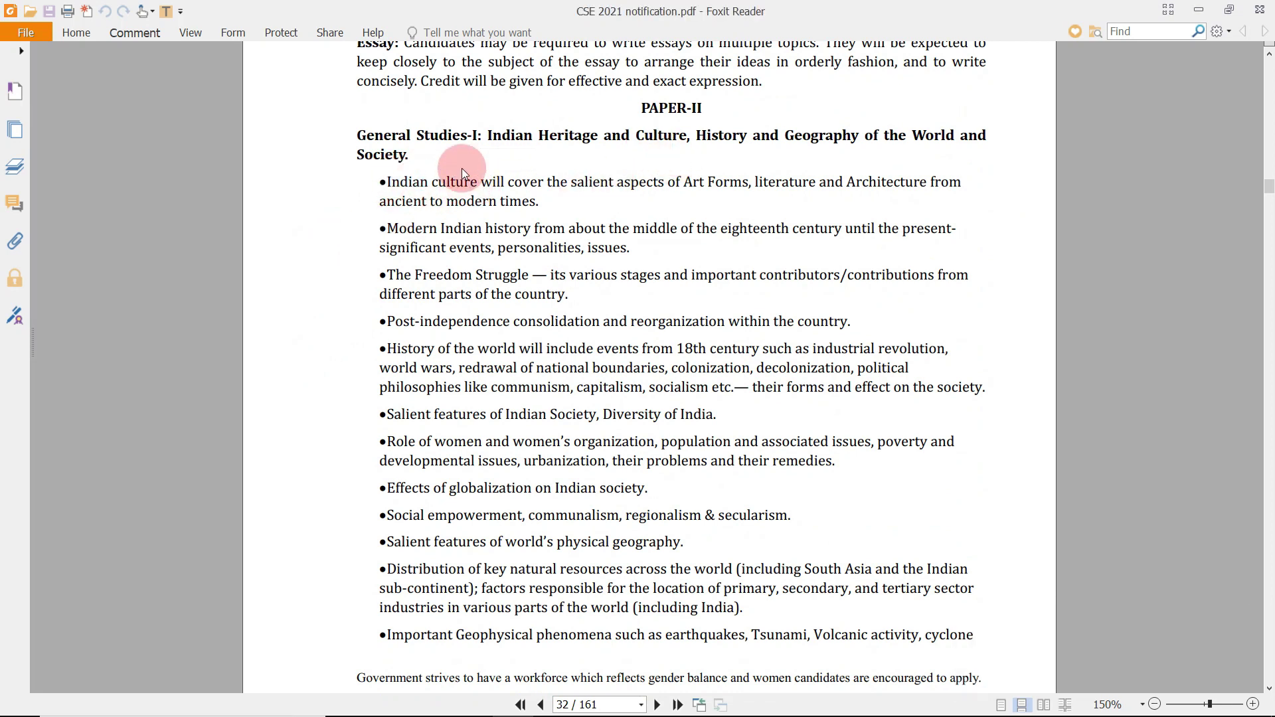
- Add a new Evernote notebook called 'Indian culture' and open its empty view
left_click(553, 700)
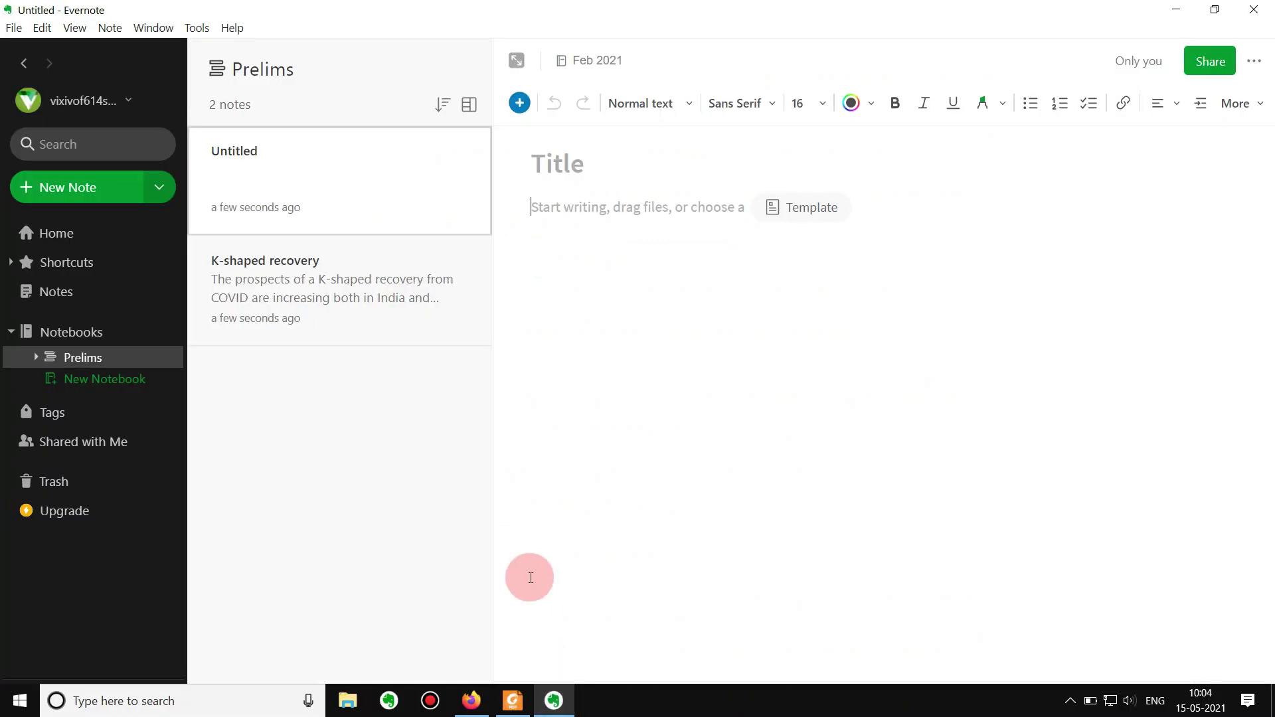
left_click(101, 385)
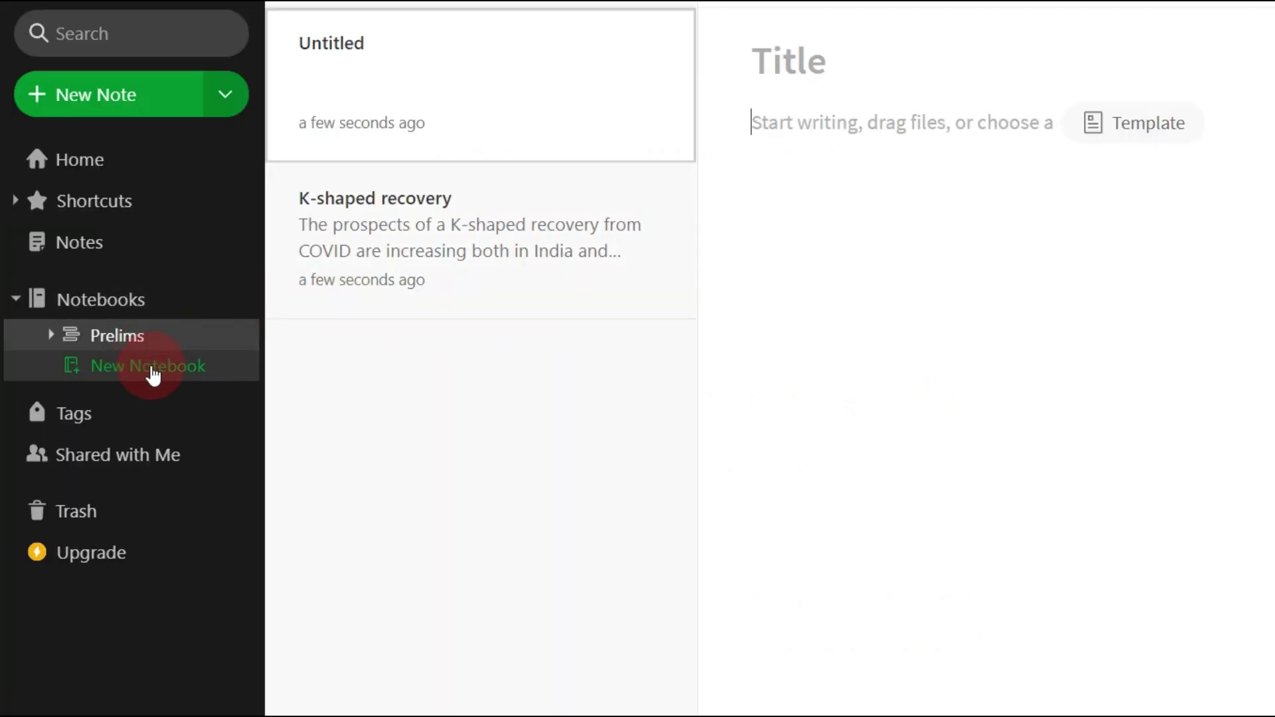
left_click(216, 375)
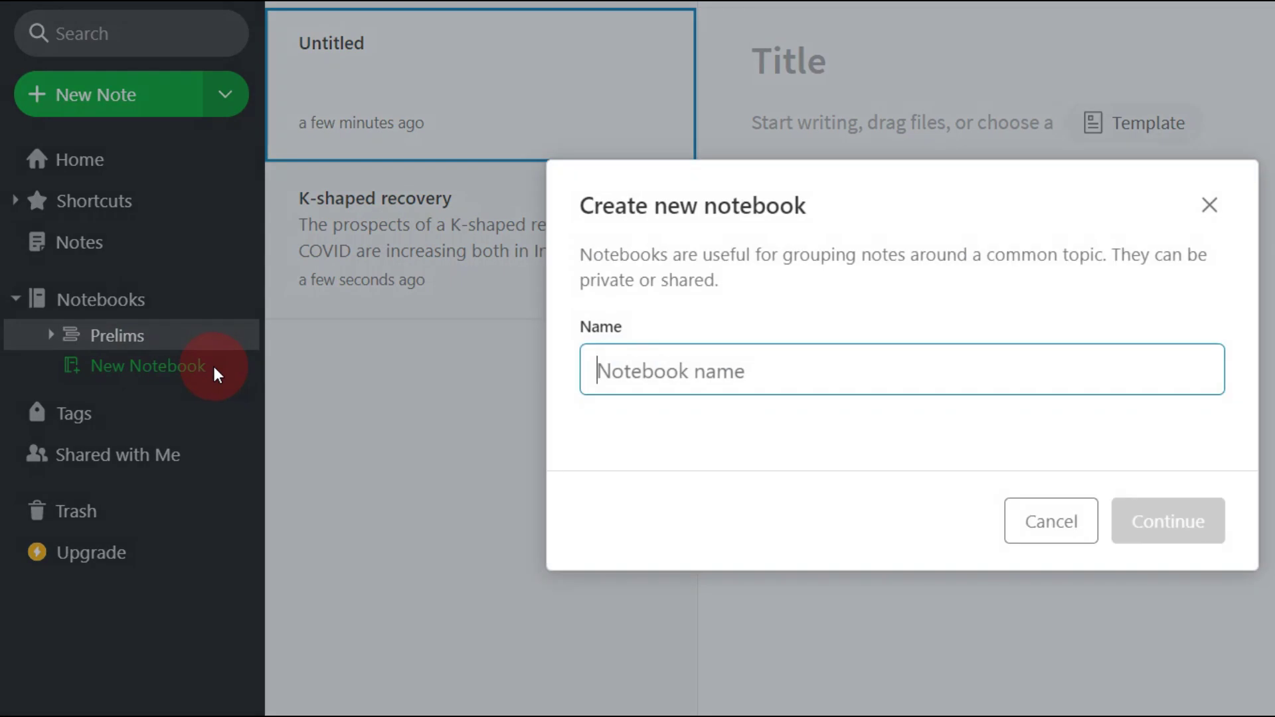
type("Indian culture")
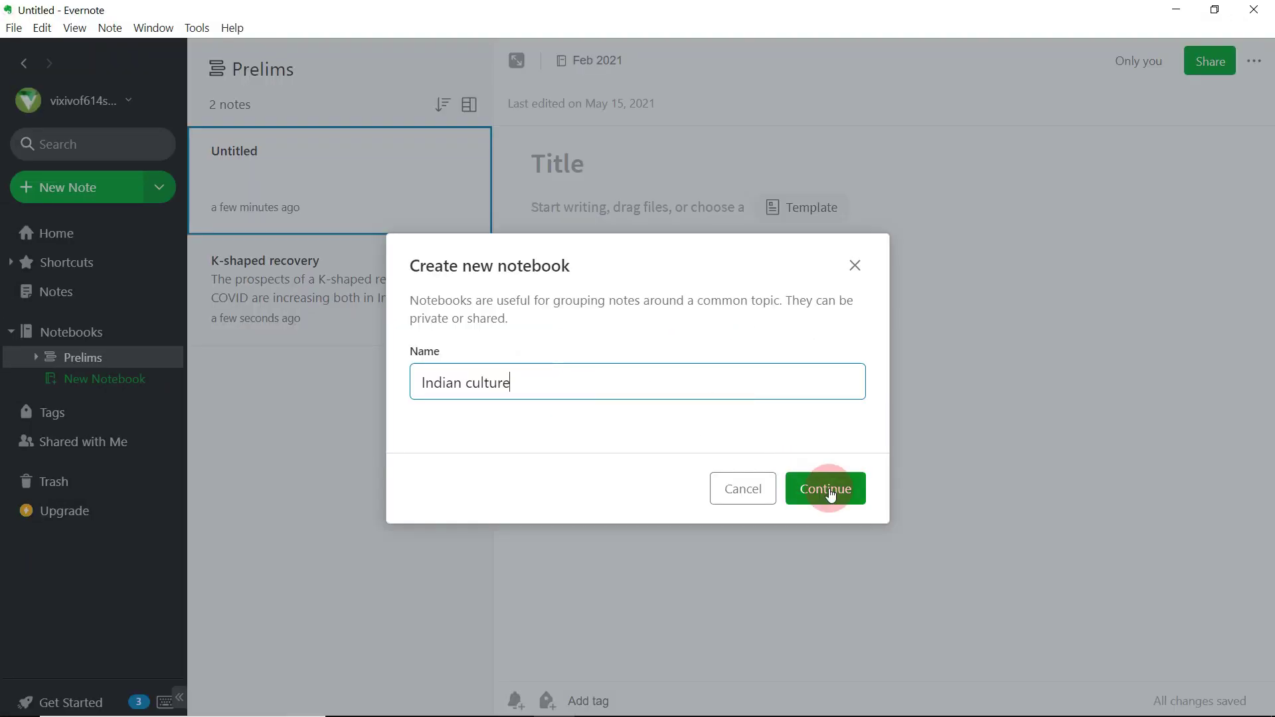
left_click(830, 495)
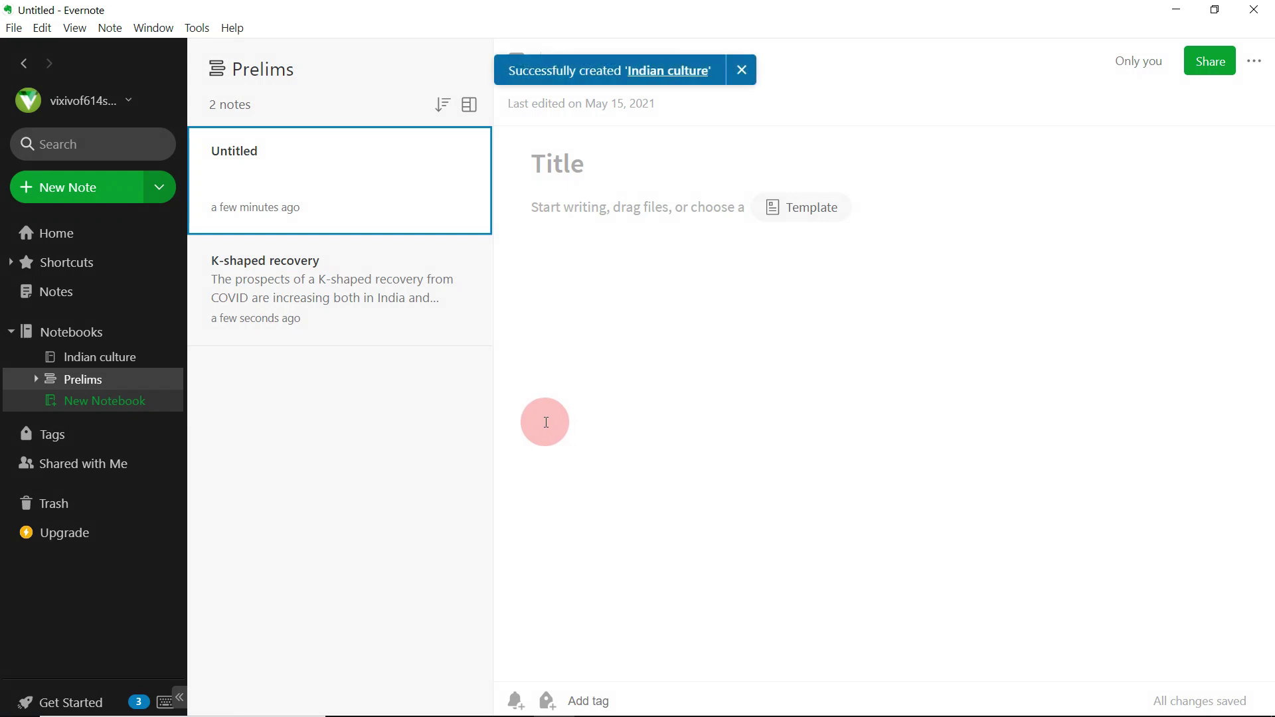
left_click(113, 357)
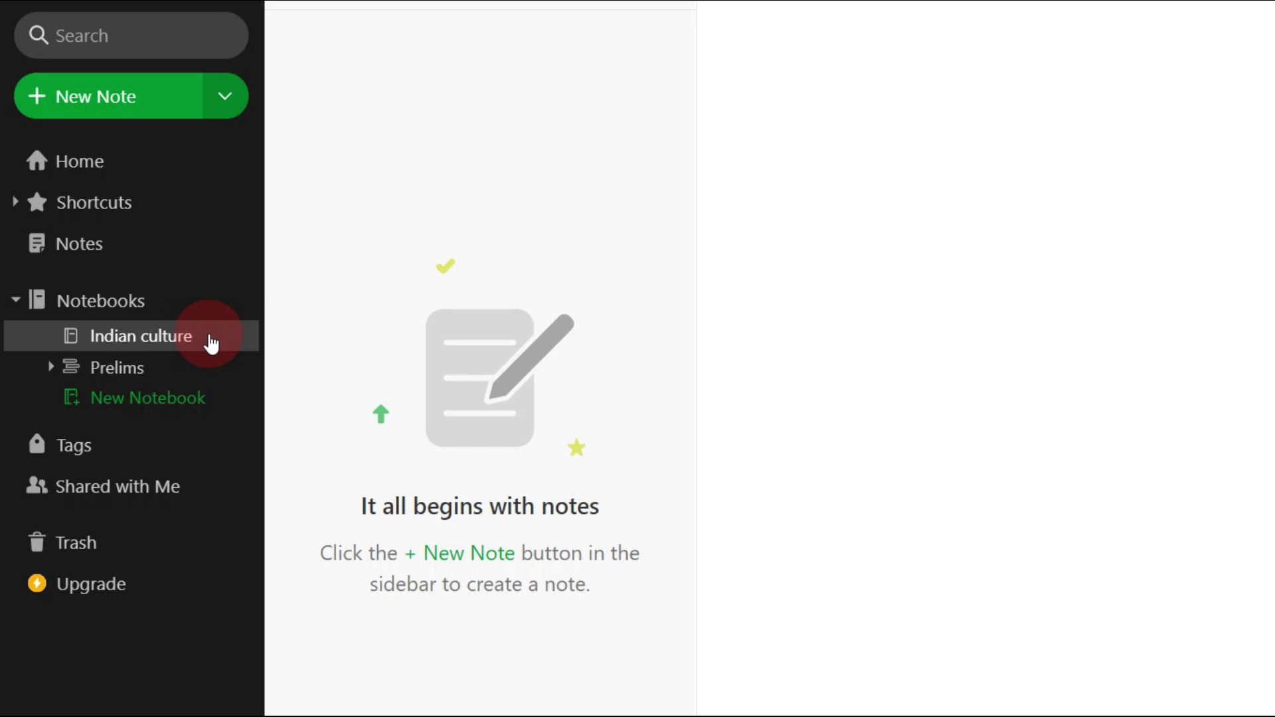
- Move the Indian culture notebook into a newly created stack named 'GS 1'
right_click(222, 346)
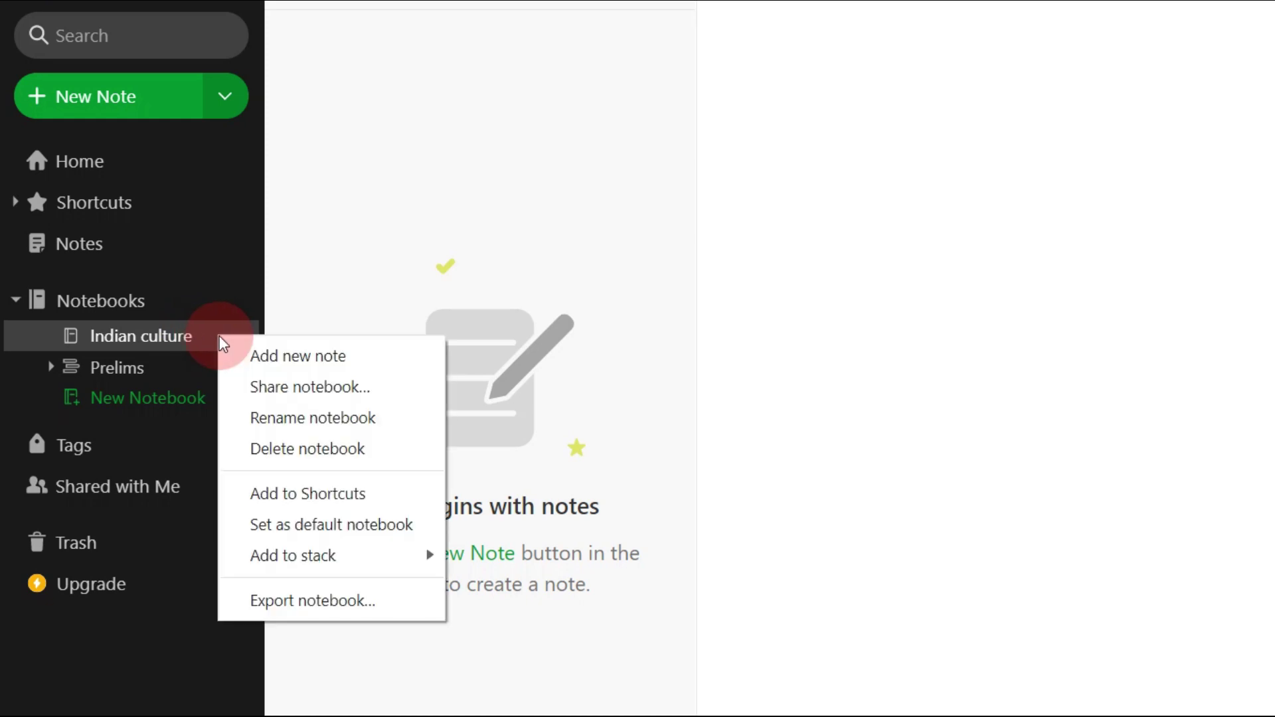
mouse_move(358, 561)
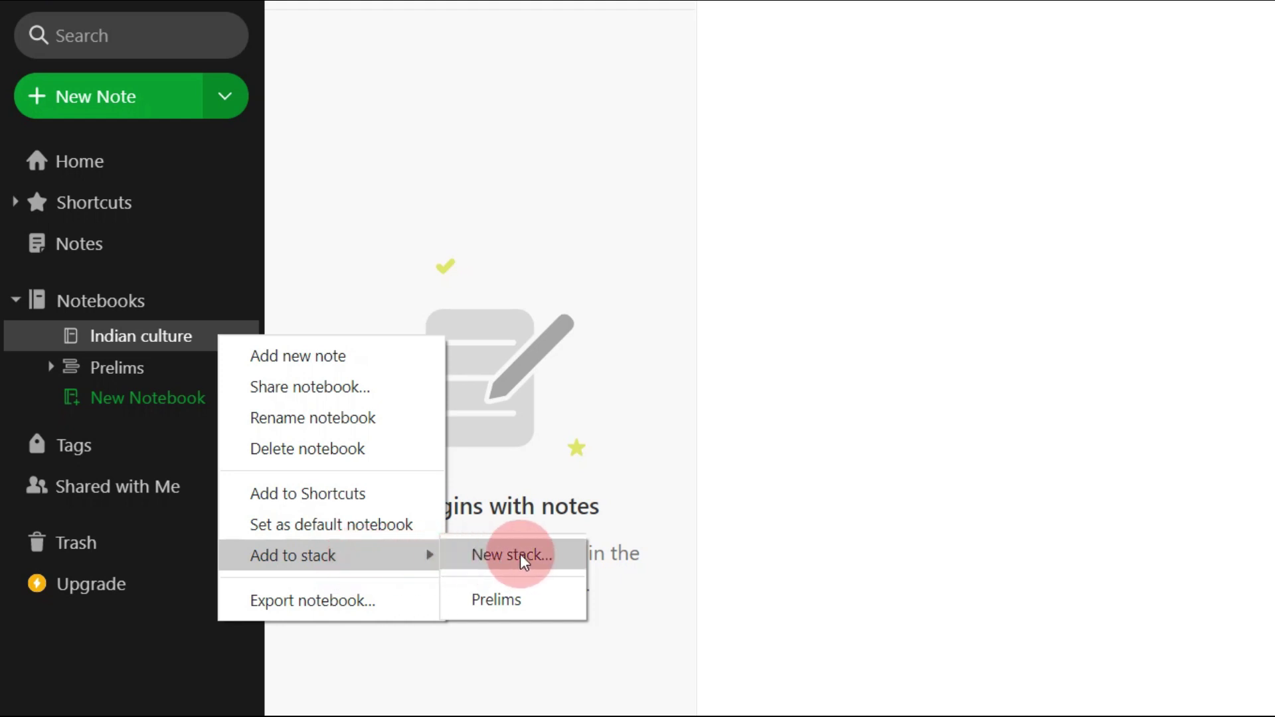
left_click(572, 558)
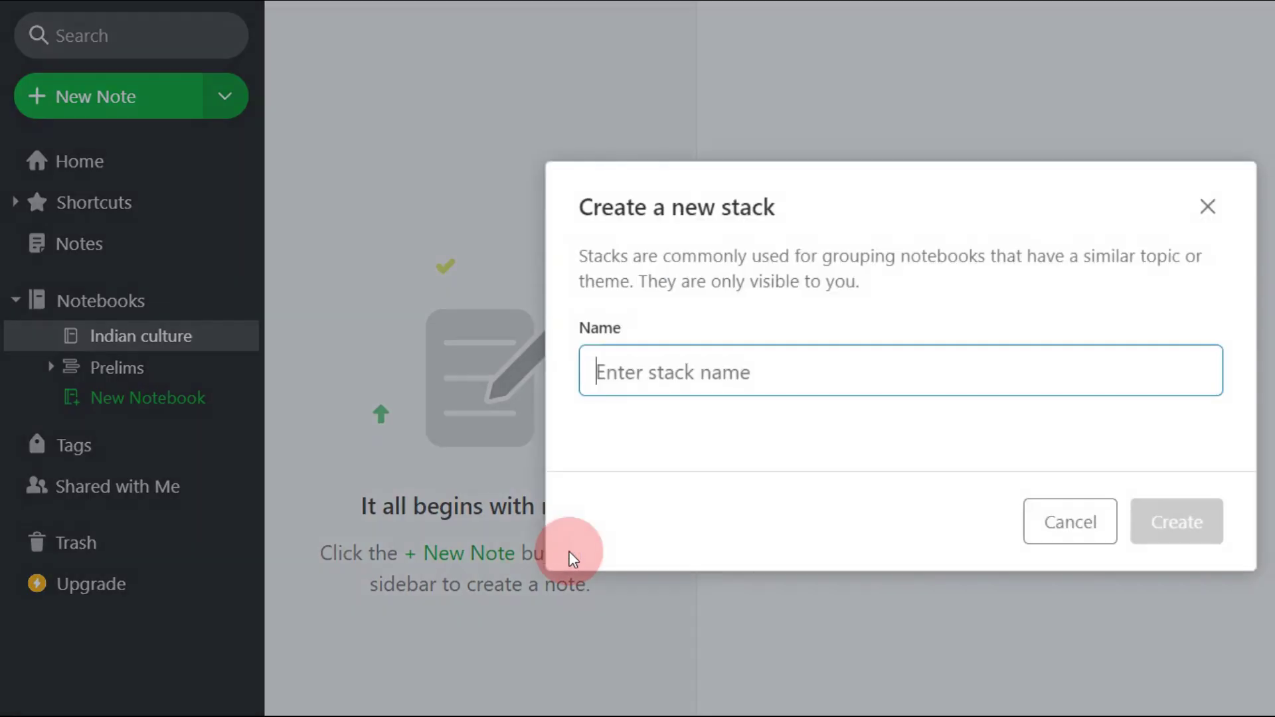
left_click(660, 381)
type("GS 1")
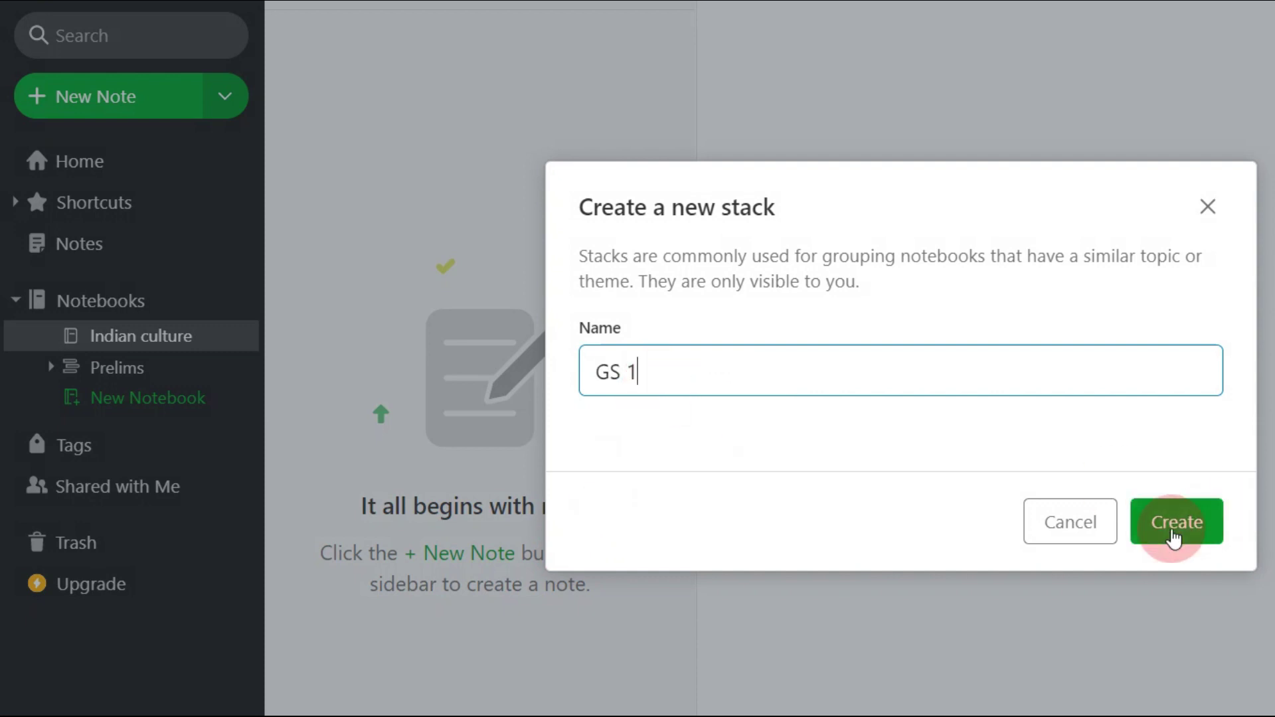
left_click(1169, 524)
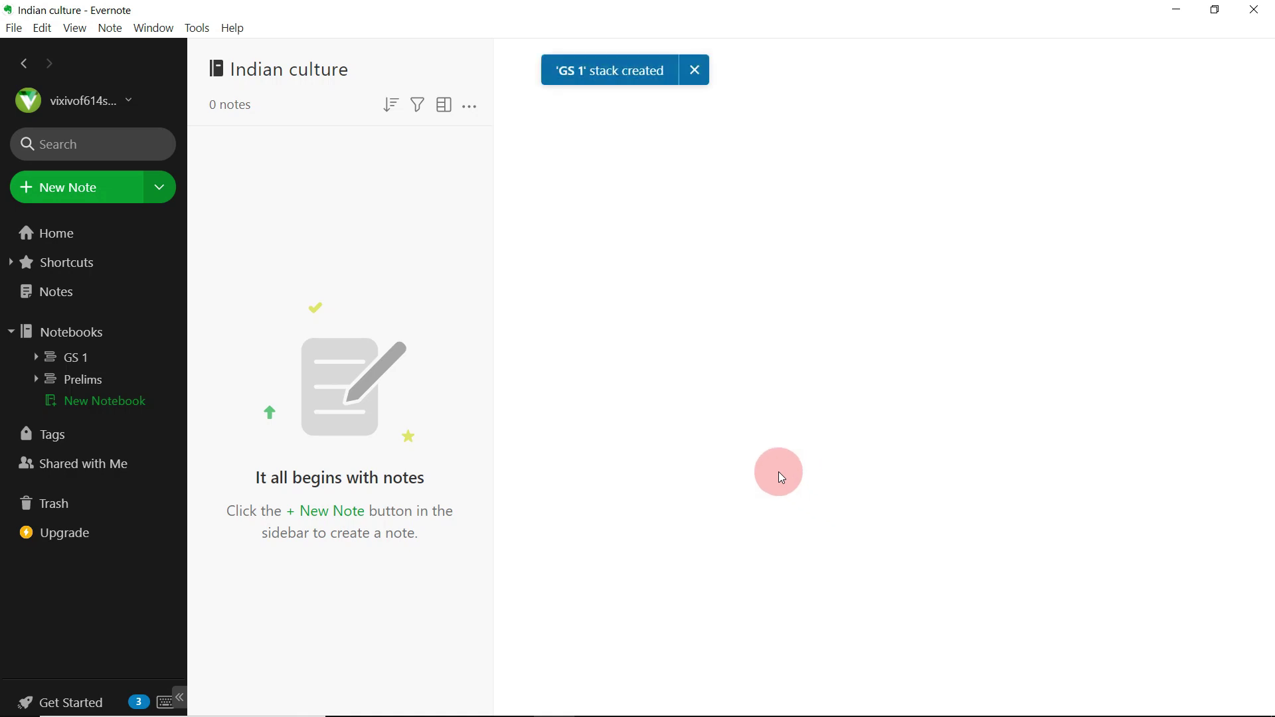
- Title the first Untitled note 'Art Forms', copied from the syllabus PDF
left_click(37, 358)
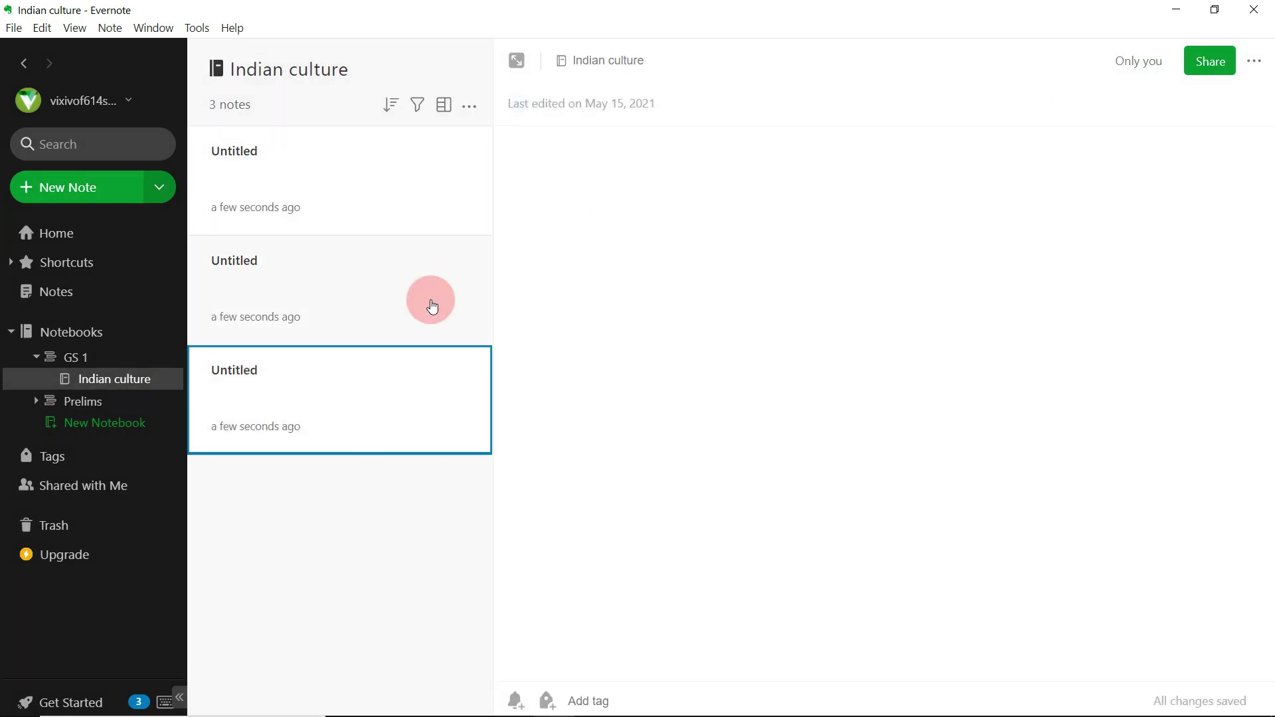
left_click(569, 713)
left_click(569, 713)
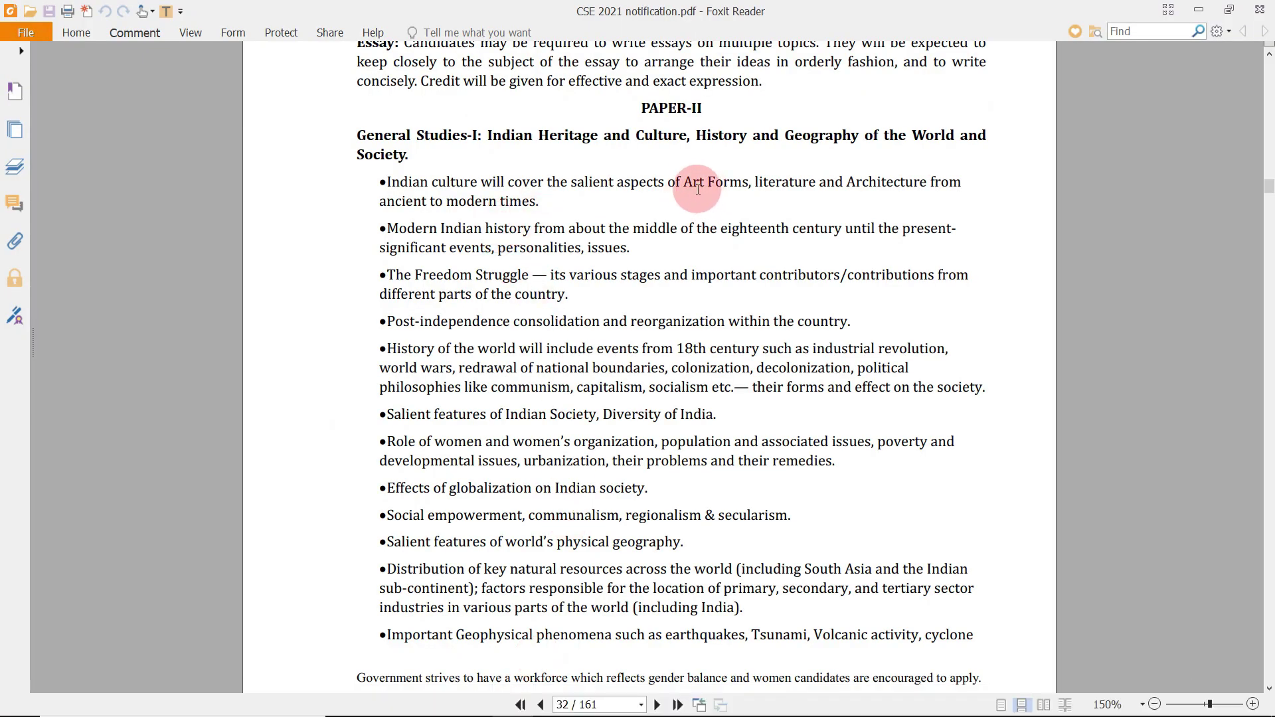
left_click_drag(694, 182, 741, 182)
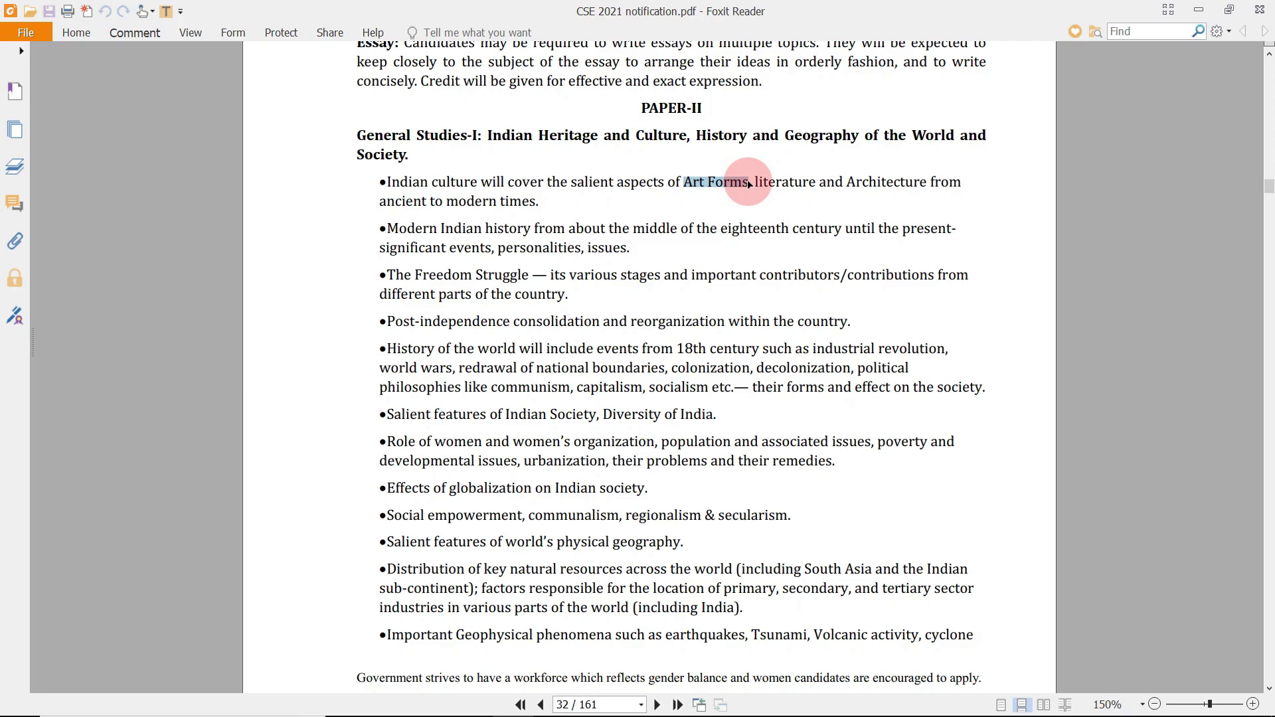
key("alt+Tab")
left_click(427, 168)
left_click(569, 158)
type("Art Forms")
- Title the next Untitled note 'literature', copied from the syllabus PDF
key("alt+Tab")
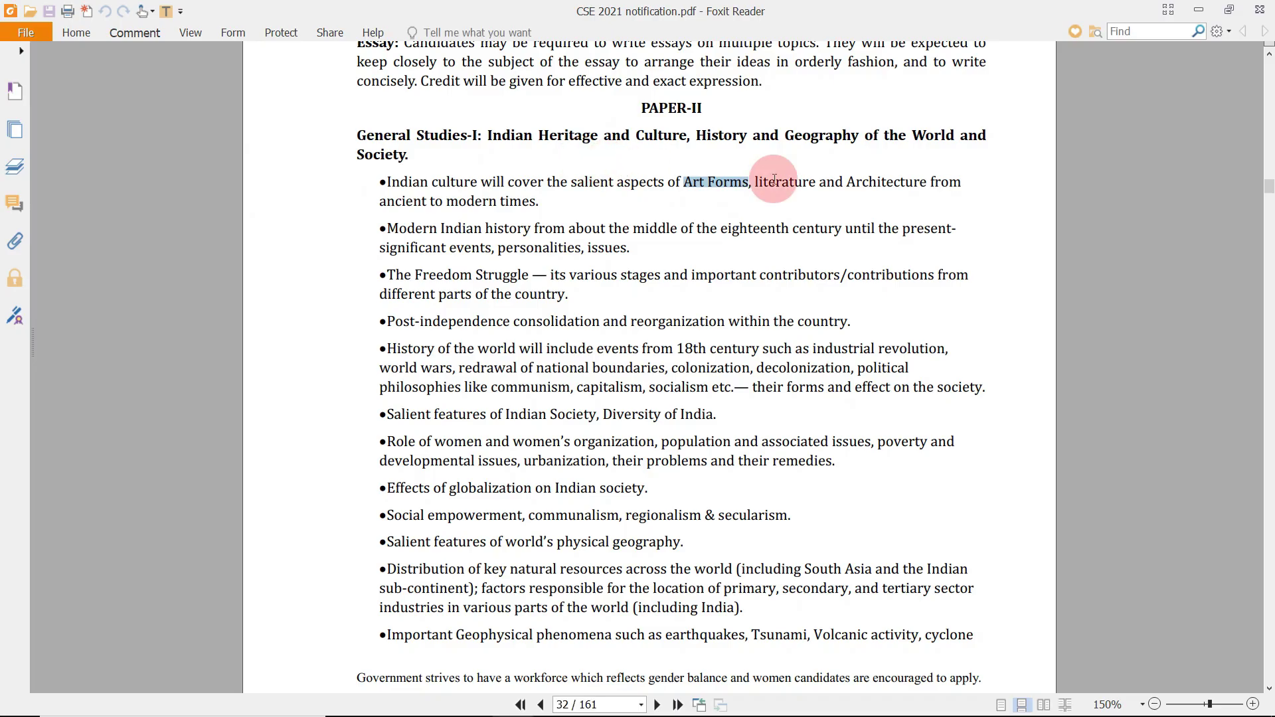
double_click(774, 180)
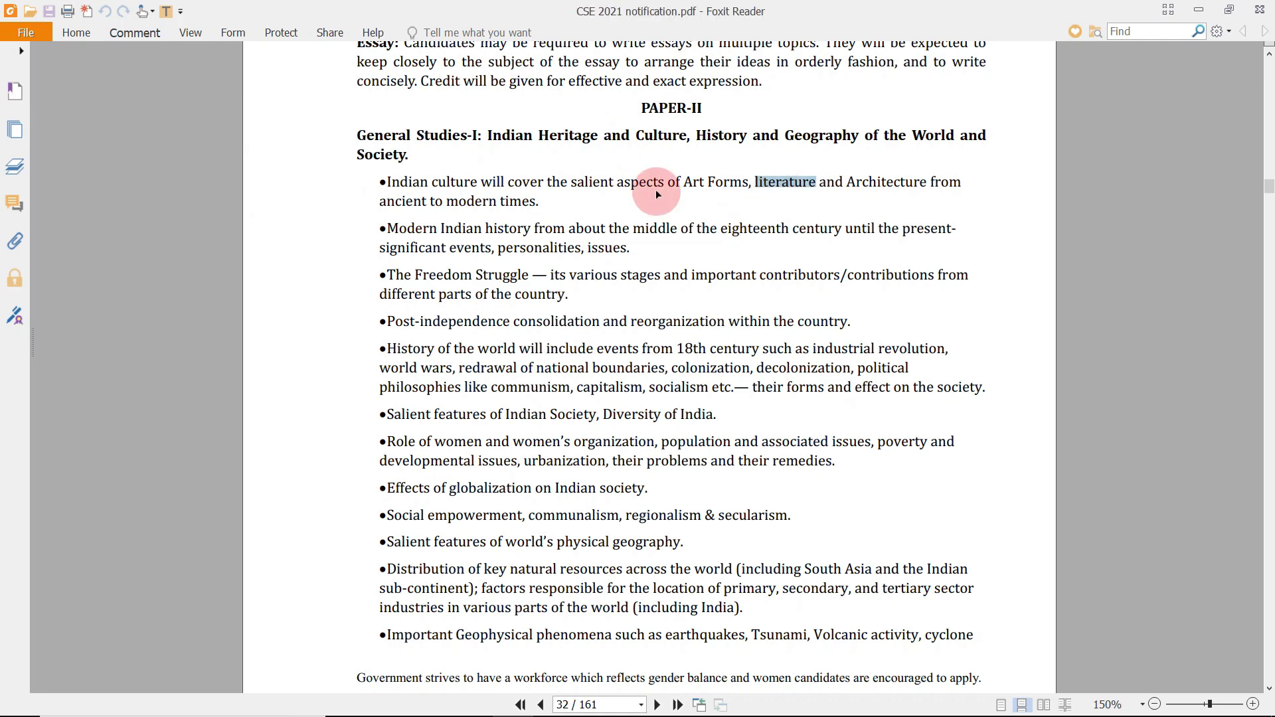
key("alt+Tab")
left_click(345, 276)
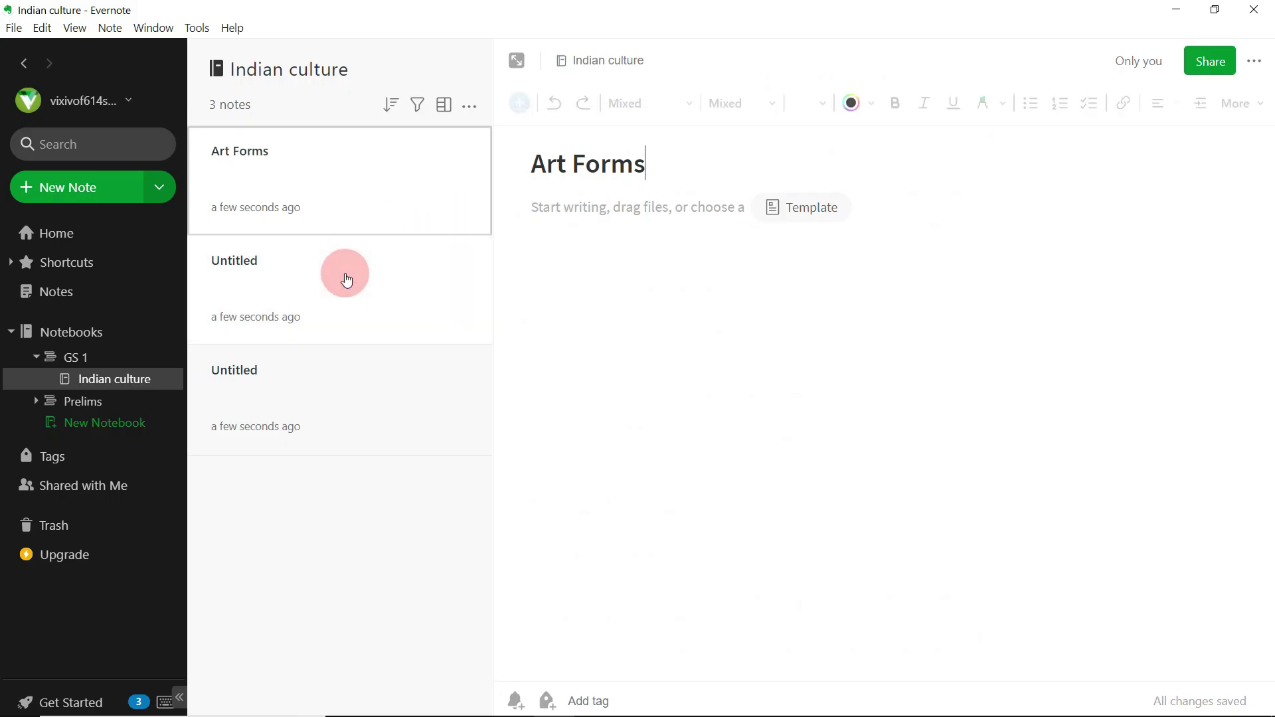
left_click(587, 166)
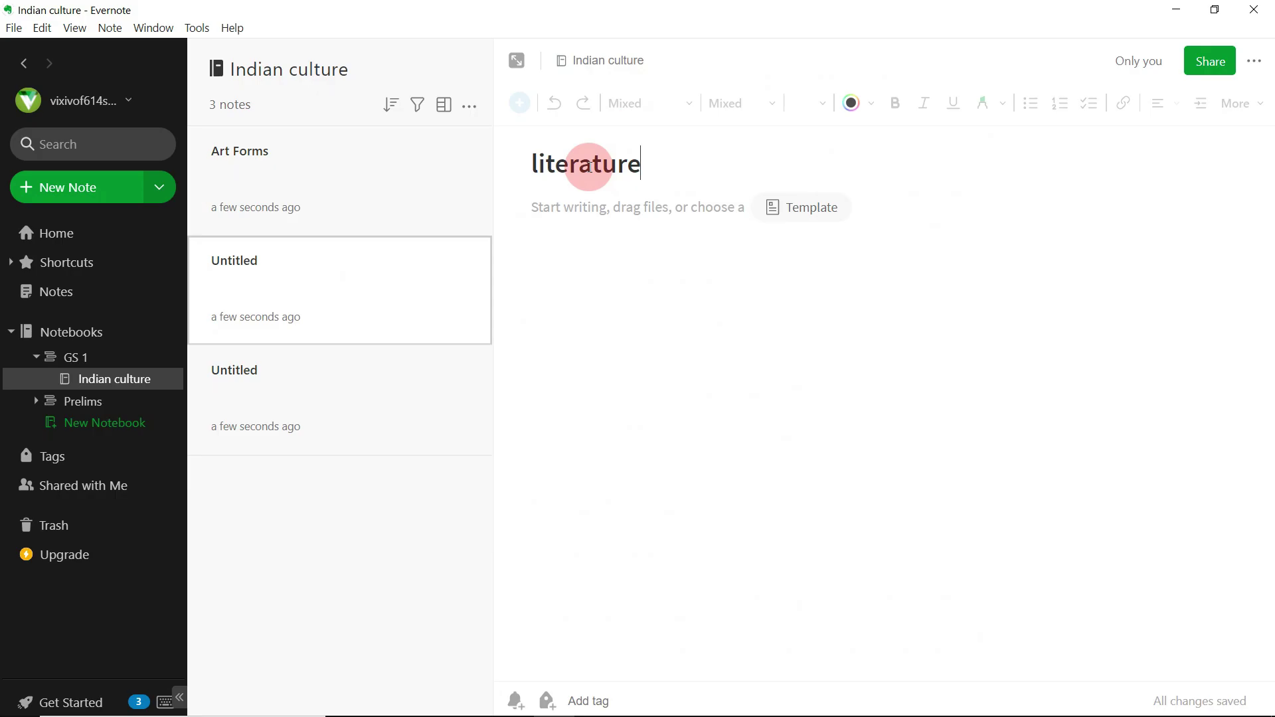
key("alt+Tab")
- Title the last Untitled note 'Architecture' and show all notes in the GS 1 stack
left_click(888, 181)
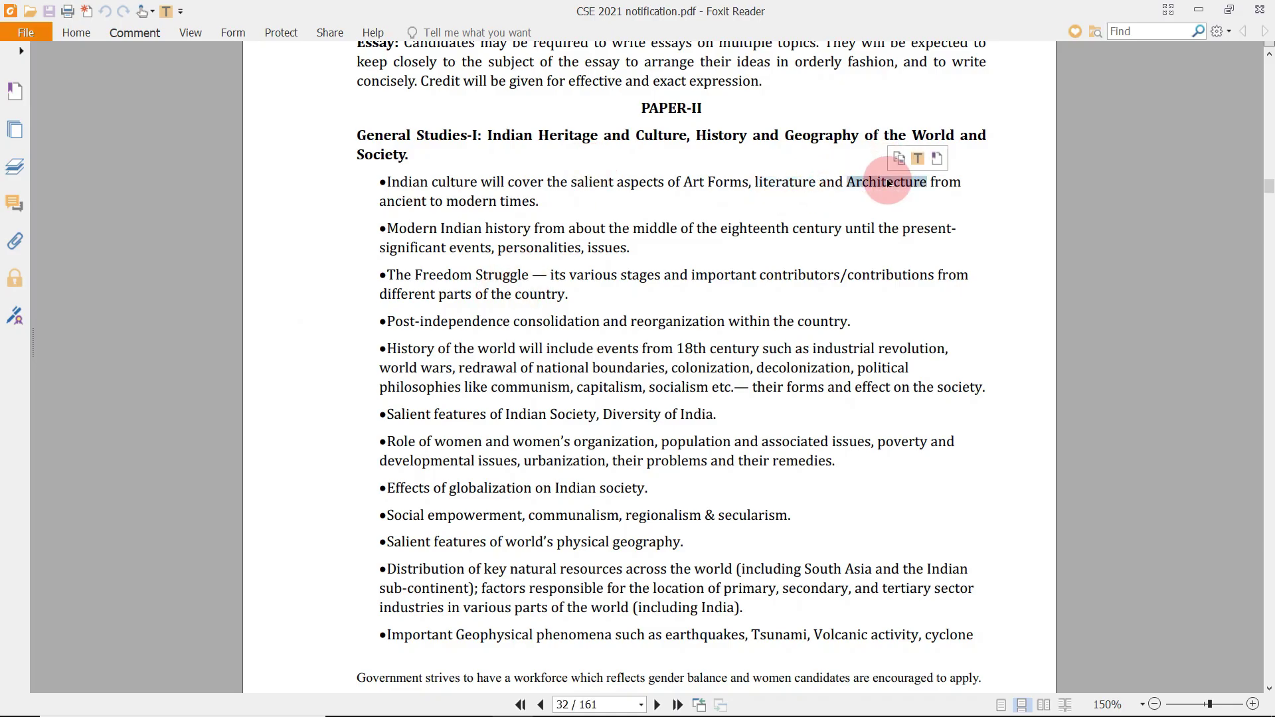
key("alt+Tab")
left_click(307, 390)
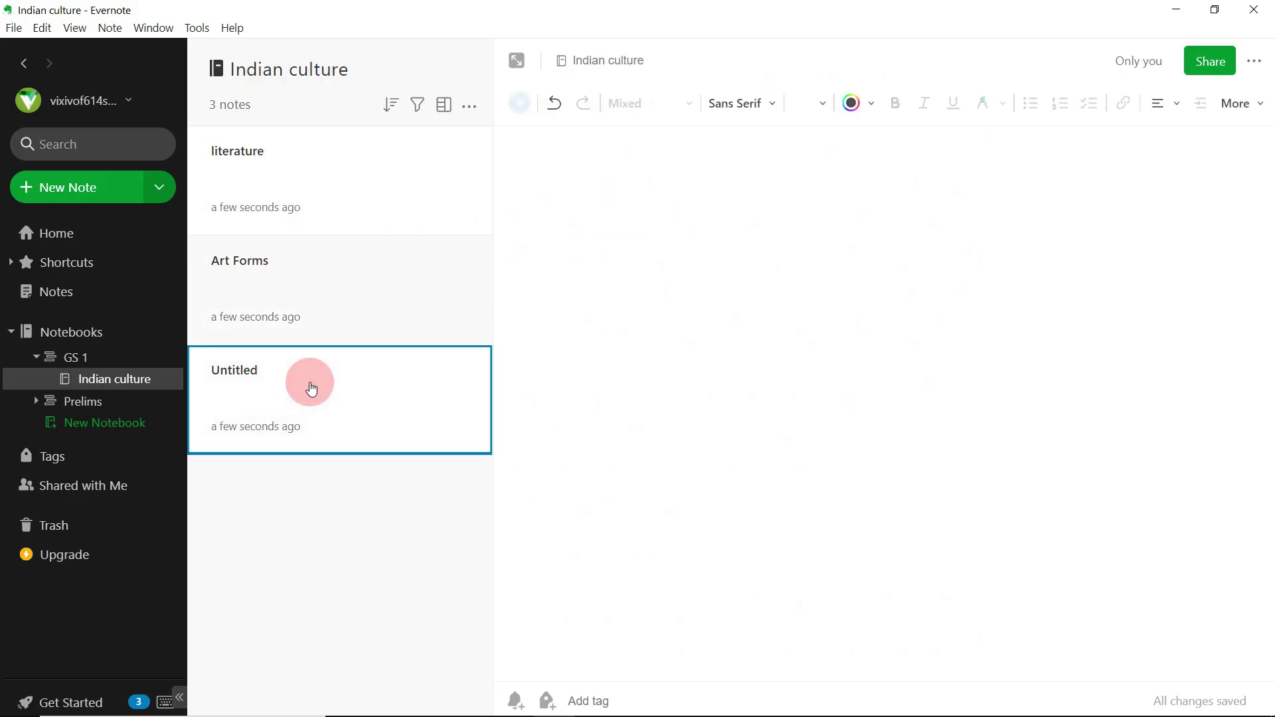
left_click(579, 180)
type("Architecture")
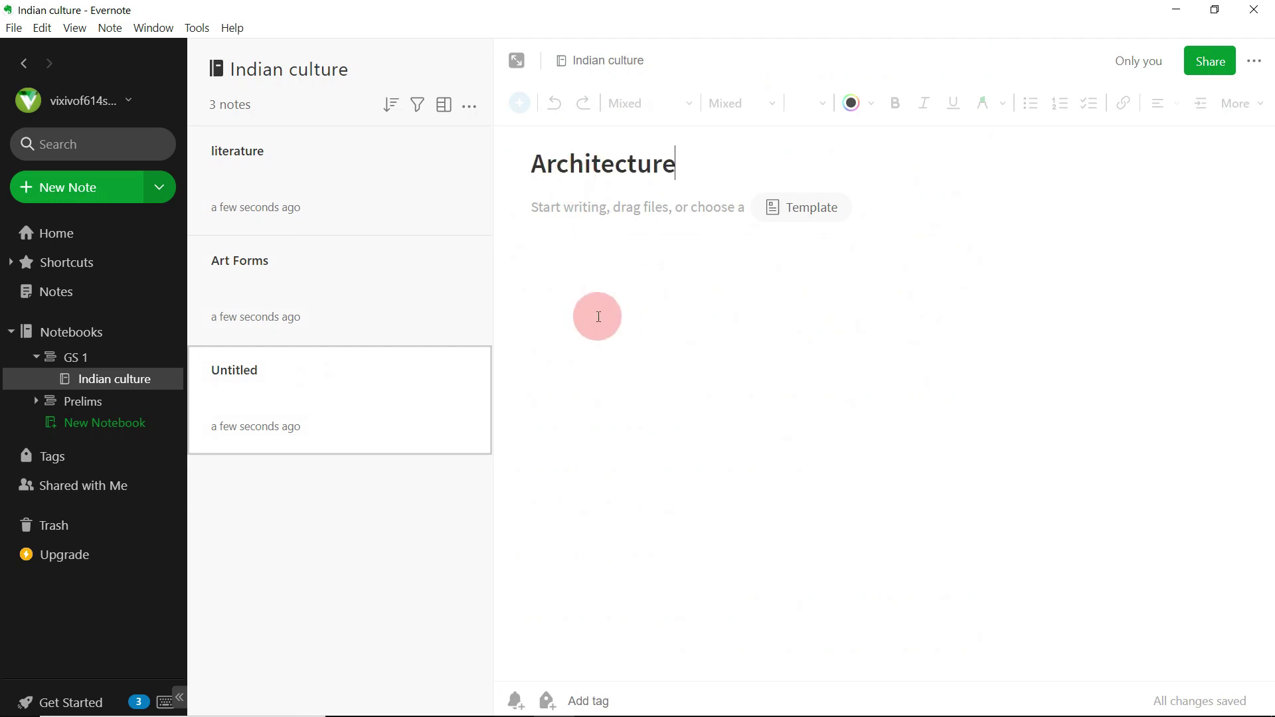
left_click(578, 310)
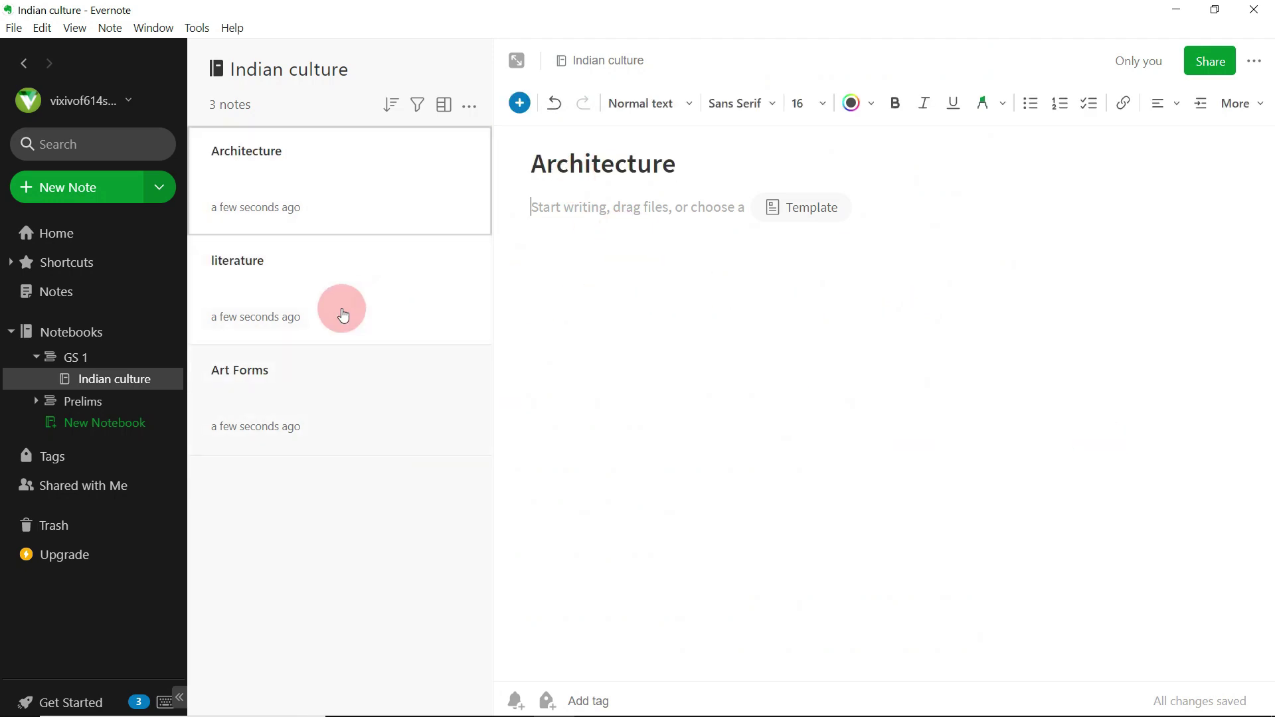
left_click(112, 365)
key("alt+Tab")
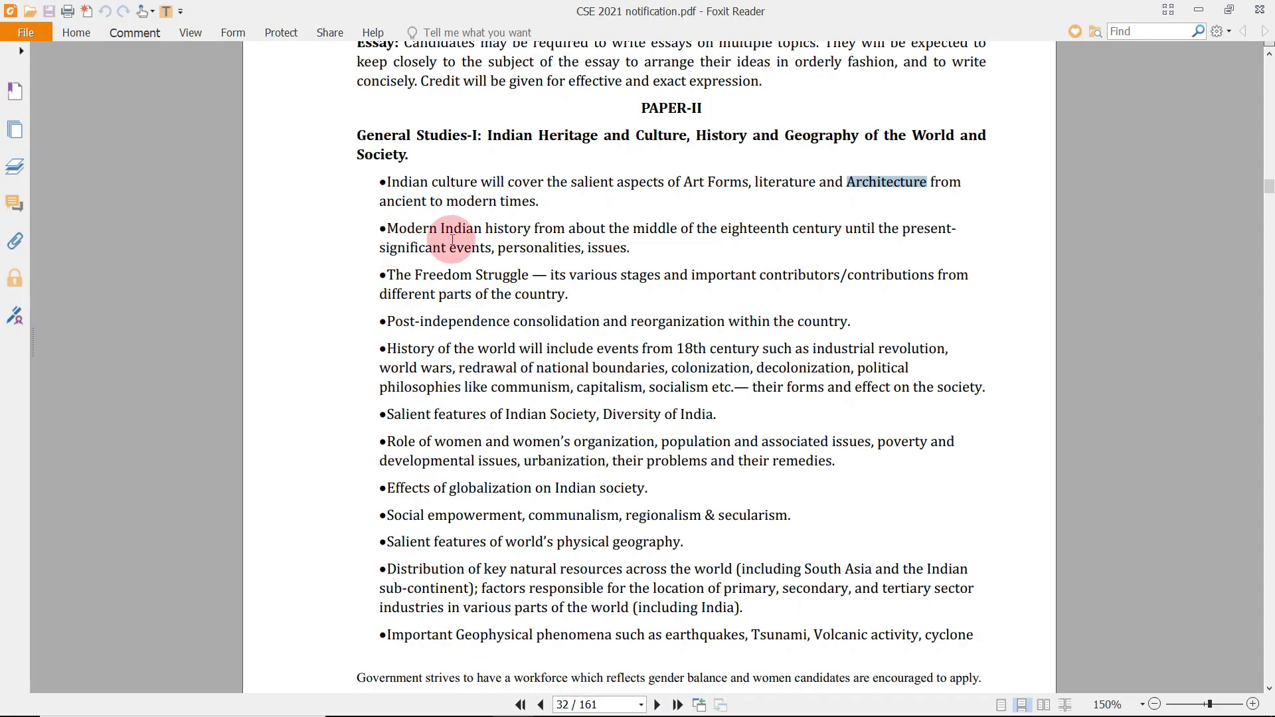
- Create a 'Modern Indian history' notebook inside GS 1 using the name copied from the syllabus
left_click_drag(388, 225, 518, 231)
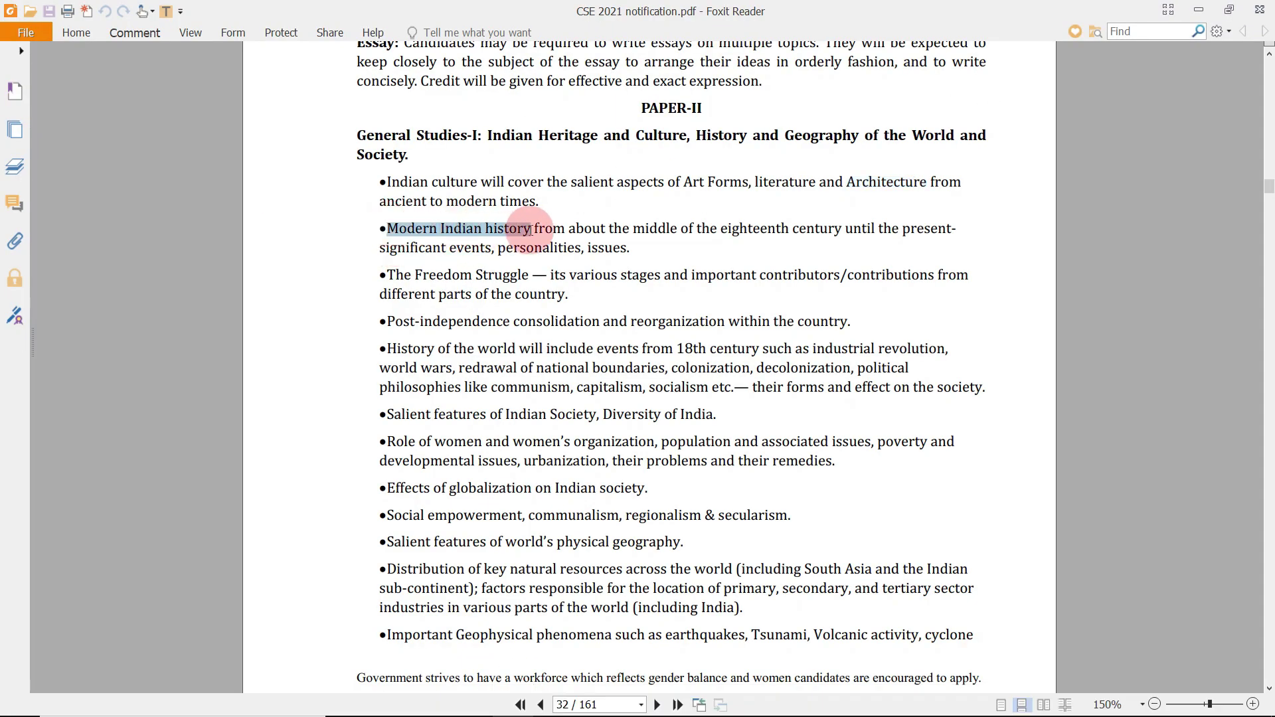
key("alt+Tab")
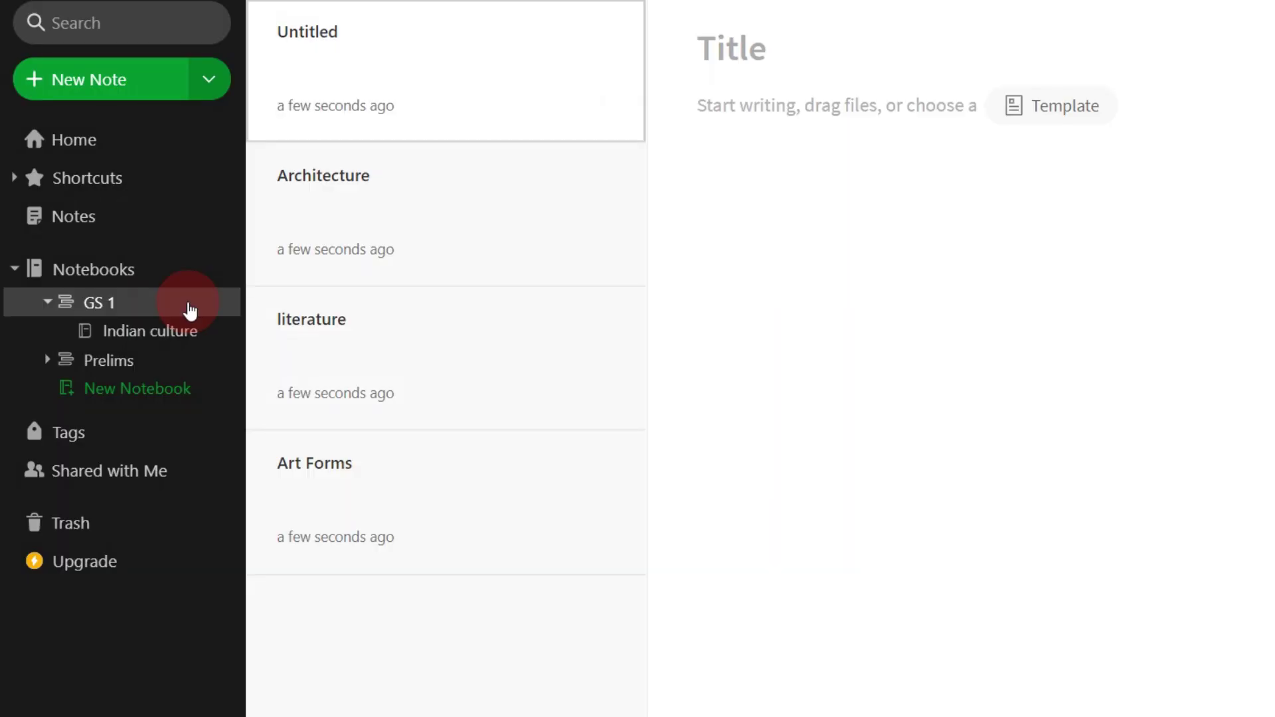
right_click(191, 307)
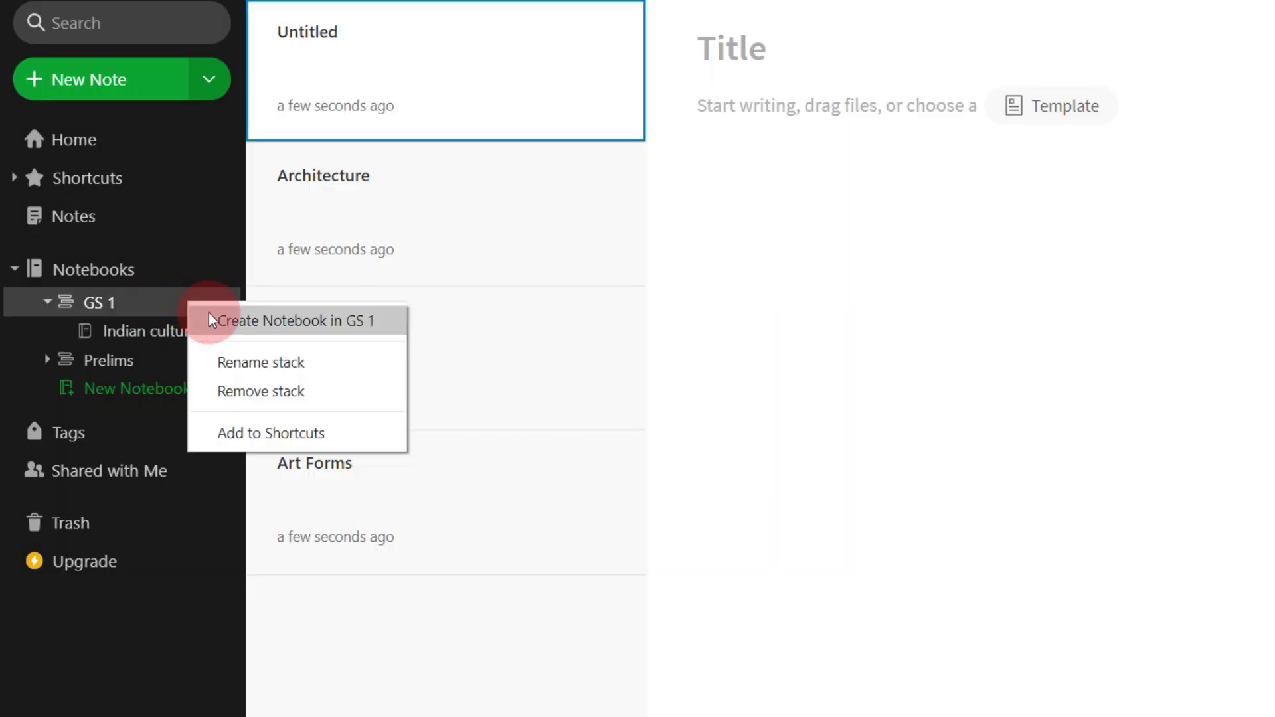
left_click(208, 312)
type("Modern Indian history")
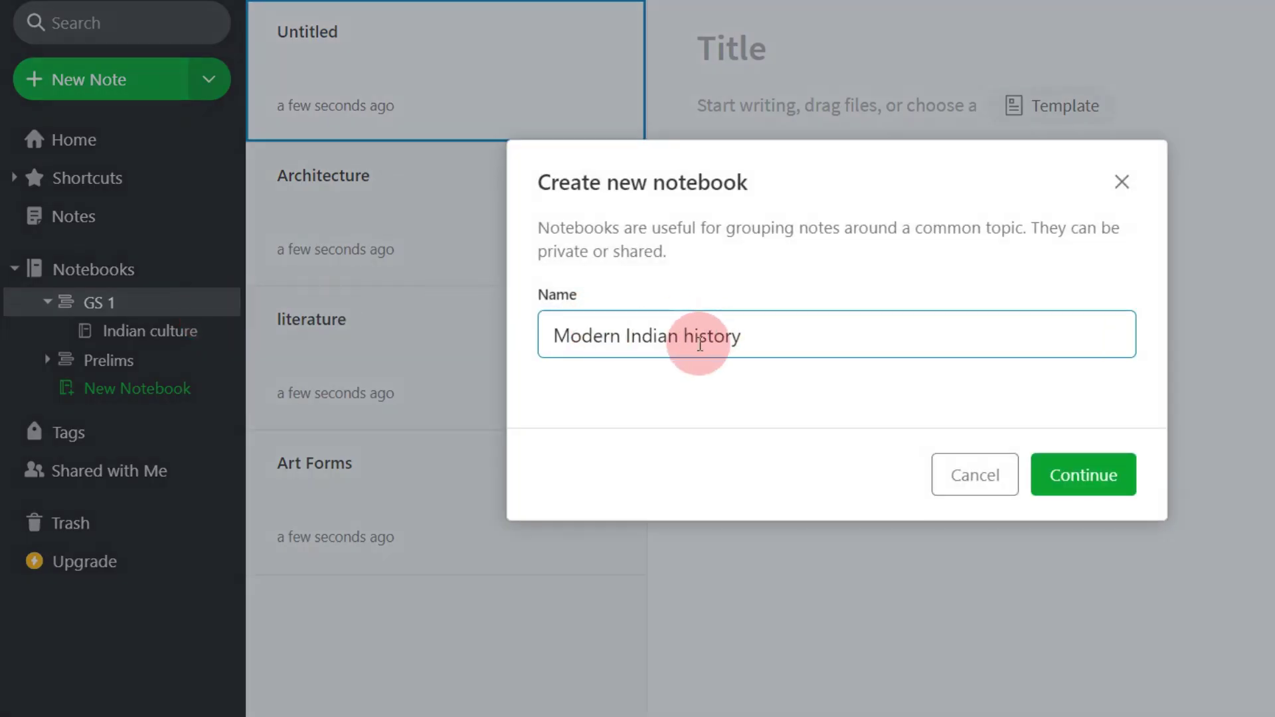
left_click(1110, 495)
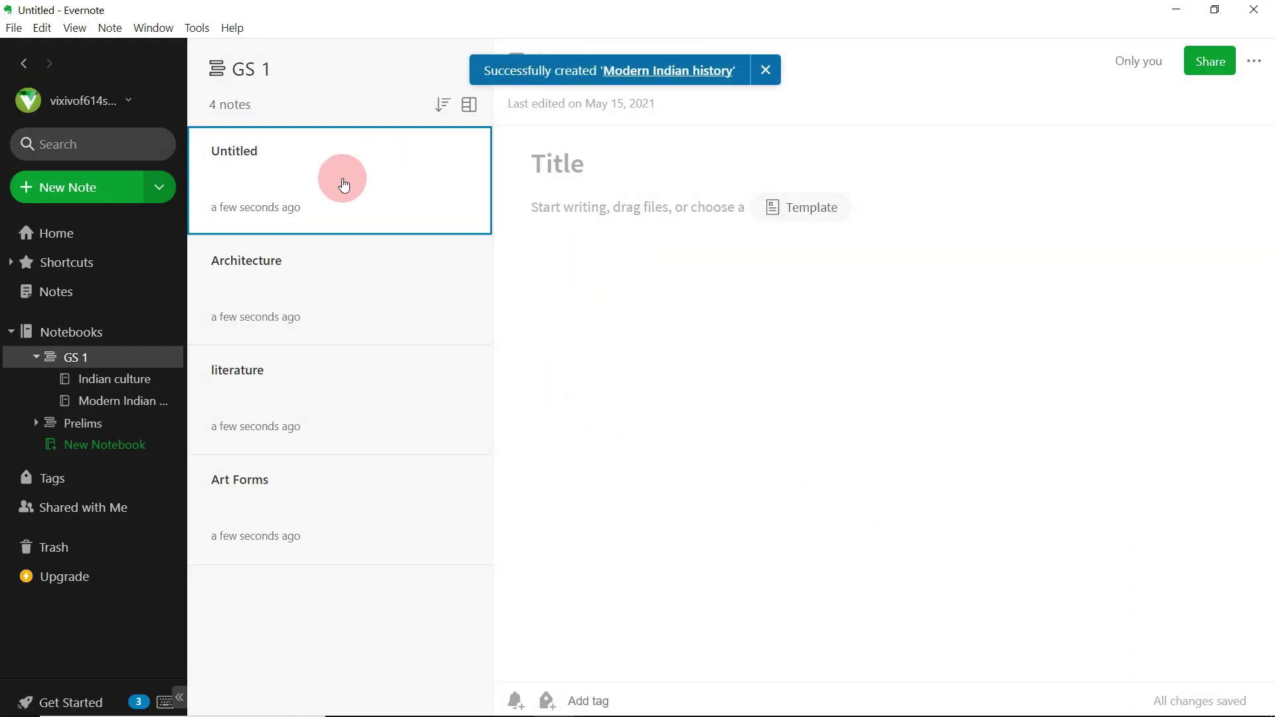
left_click(133, 406)
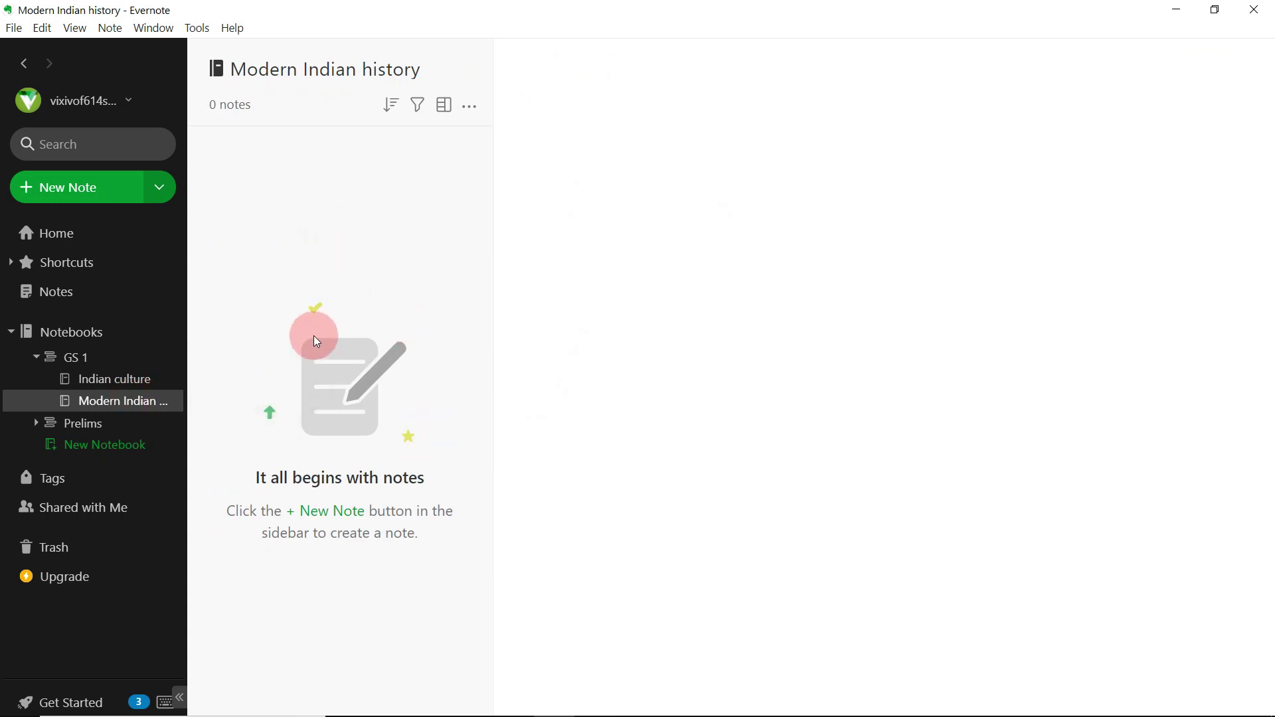
left_click(114, 358)
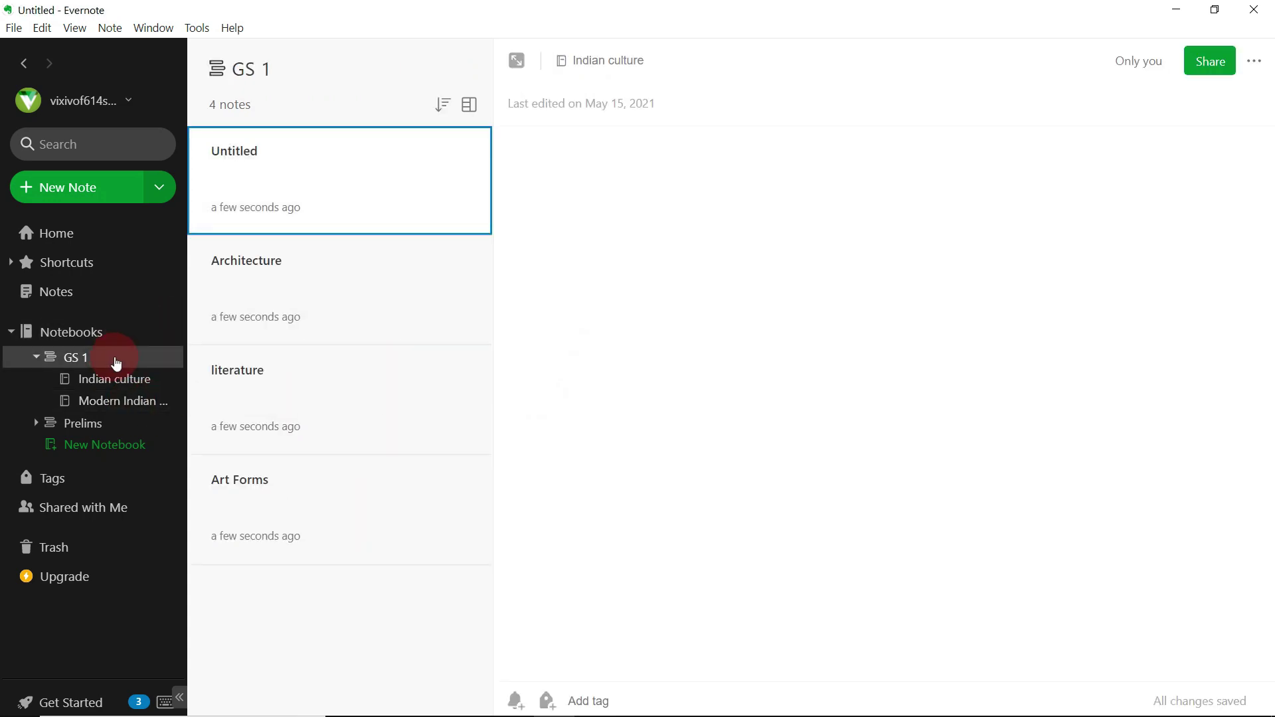
left_click(526, 333)
- Start another GS 1 notebook named 'Freedom Struggle', copied from the syllabus
key("alt+Tab")
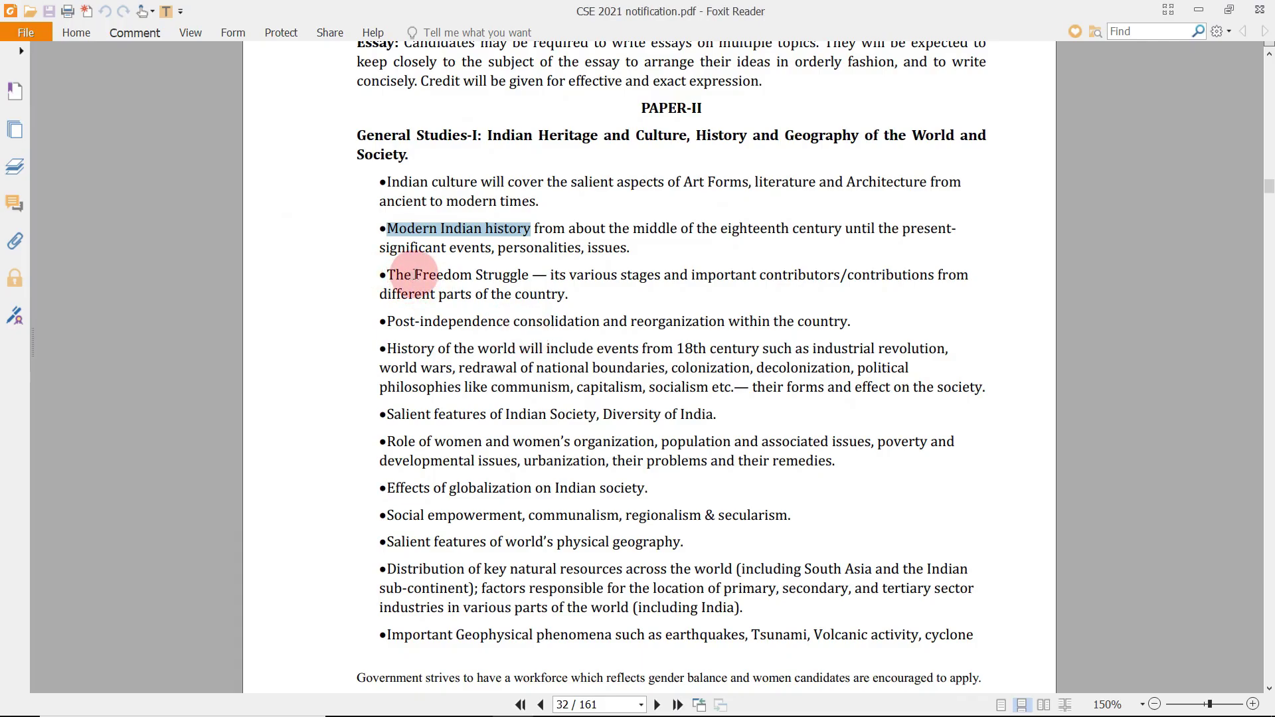
left_click_drag(415, 274, 519, 274)
key("ctrl+c")
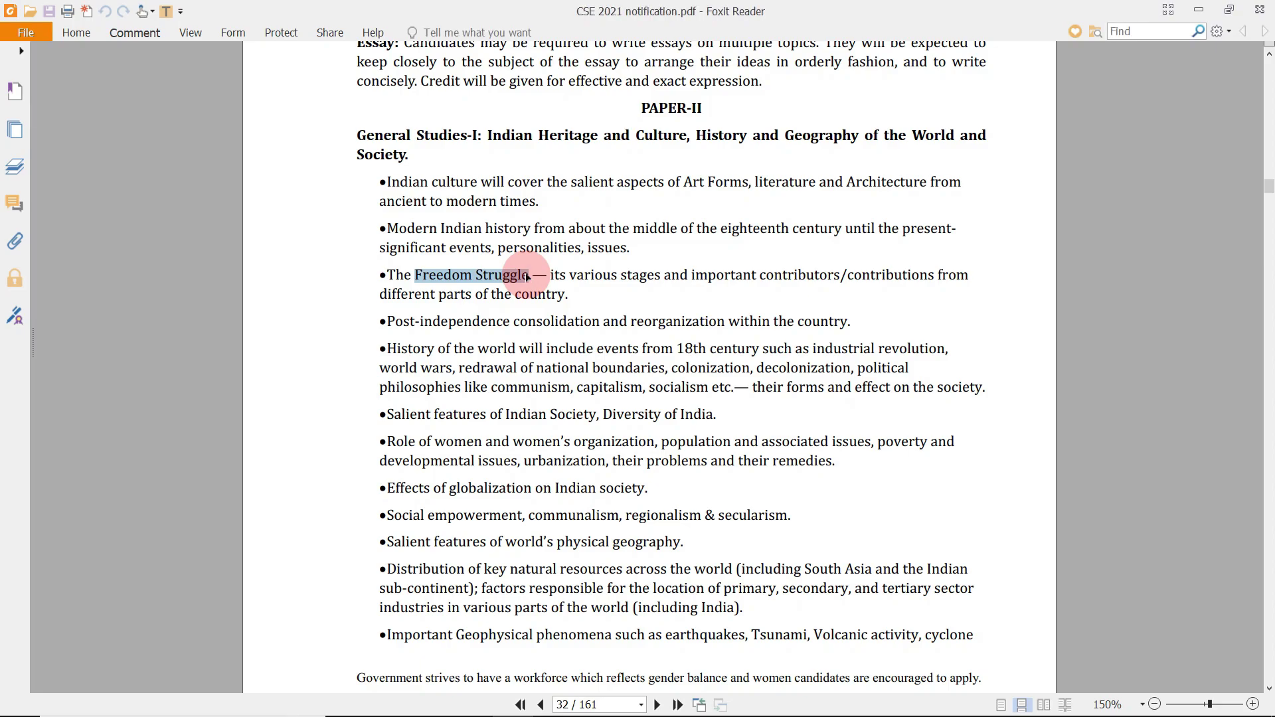
key("alt+Tab")
right_click(117, 362)
left_click(119, 367)
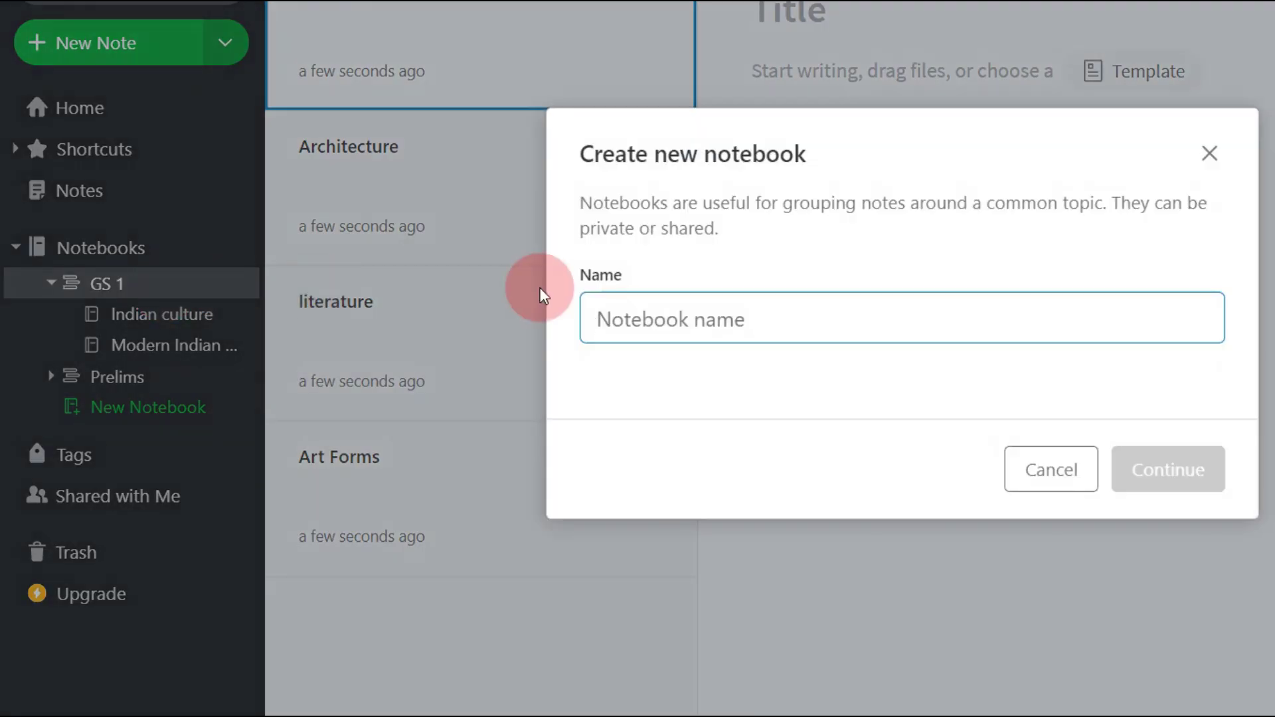
key("ctrl+v")
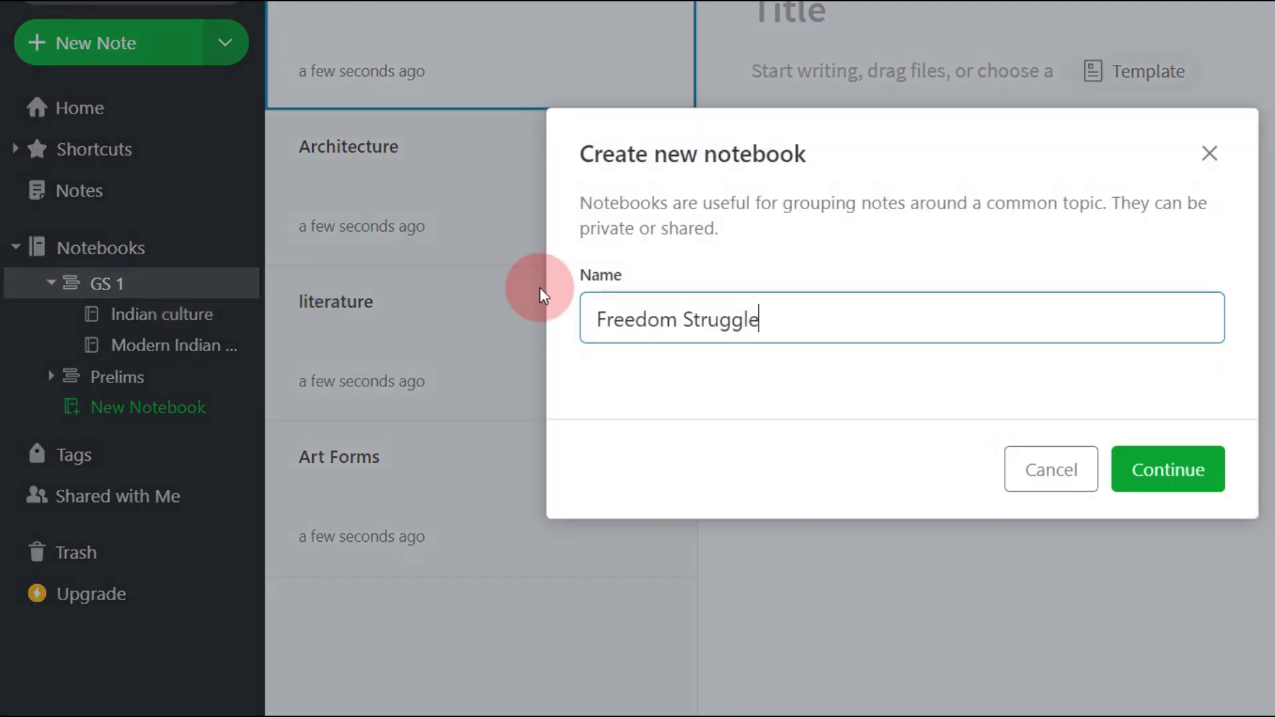
- Confirm the Freedom Struggle notebook and add a note titled 'redrawal of national boundaries'
left_click(1209, 488)
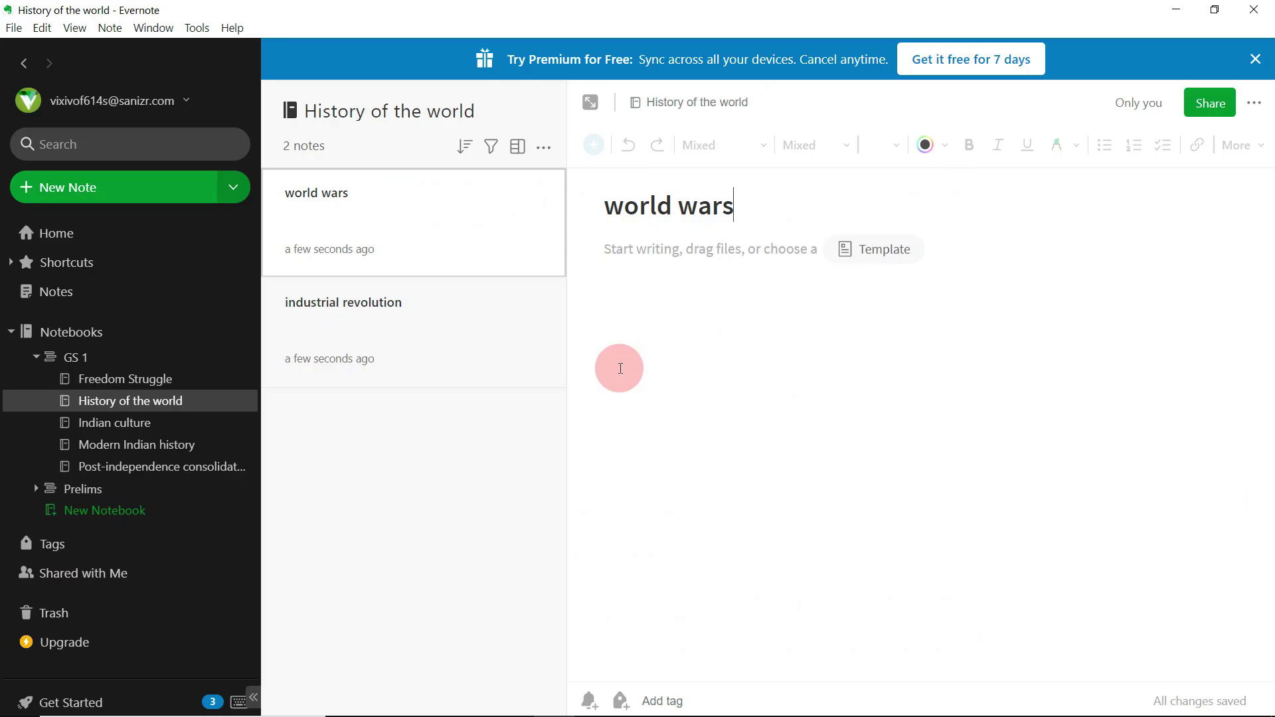
key("ctrl+n")
left_click(640, 196)
type("redrawal of national boundaries")
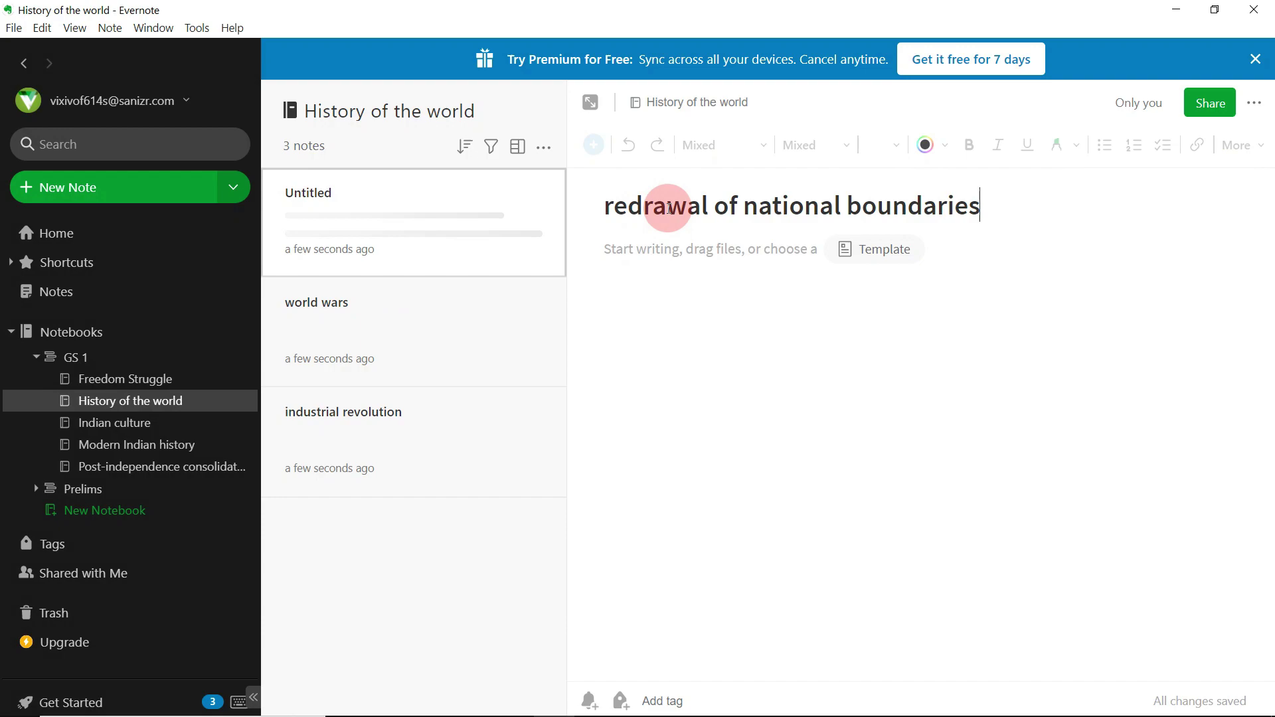
- Add a note titled 'colonization', copied from the syllabus PDF
key("alt+Tab")
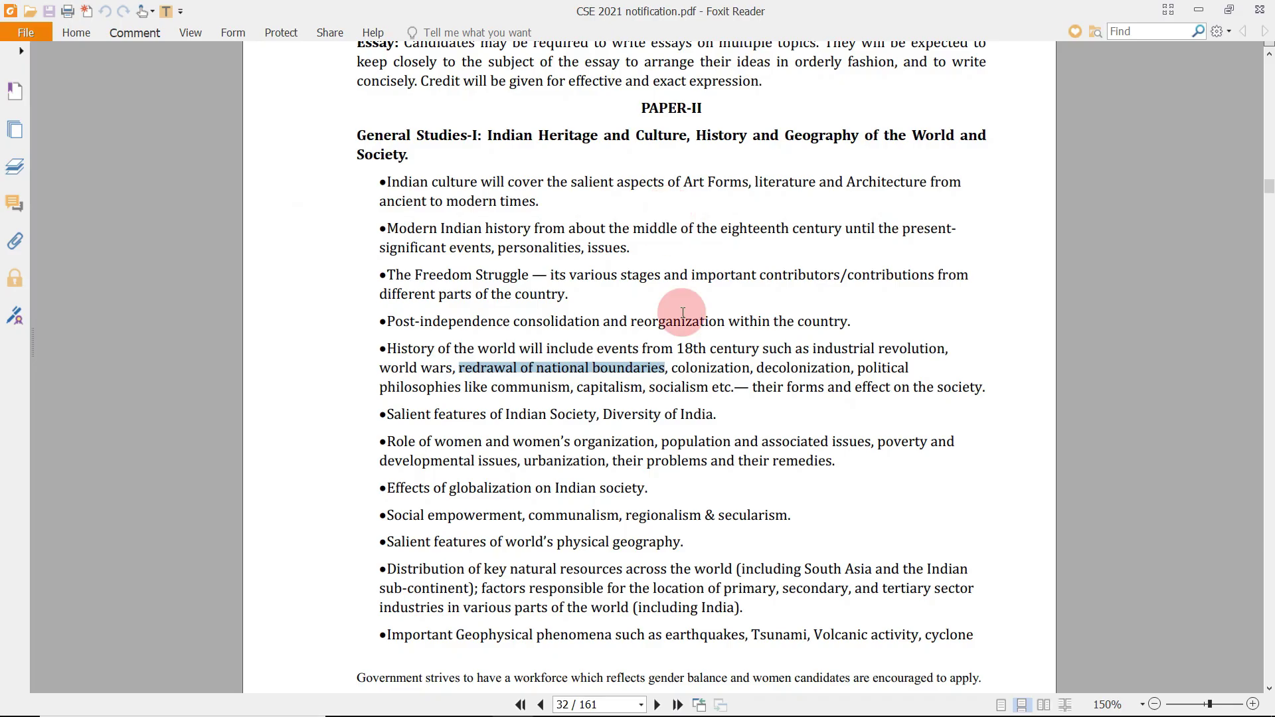
double_click(692, 366)
key("ctrl+c")
key("alt+Tab")
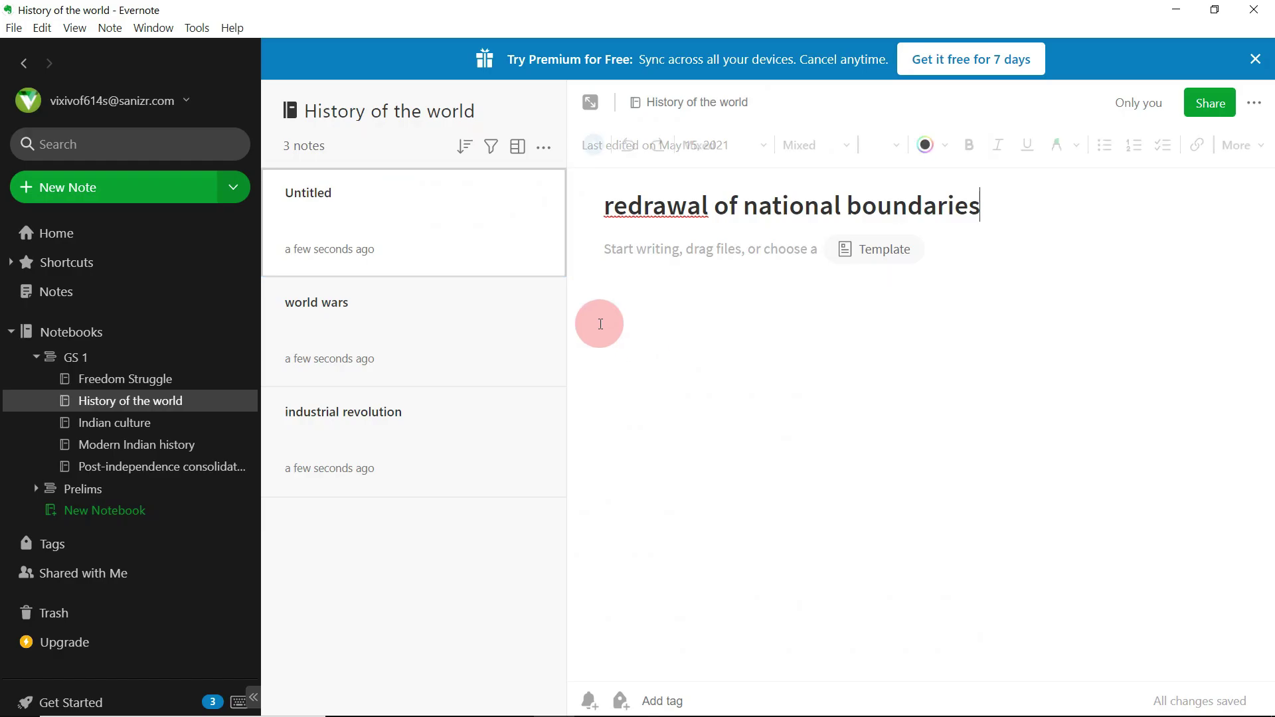
key("ctrl+n")
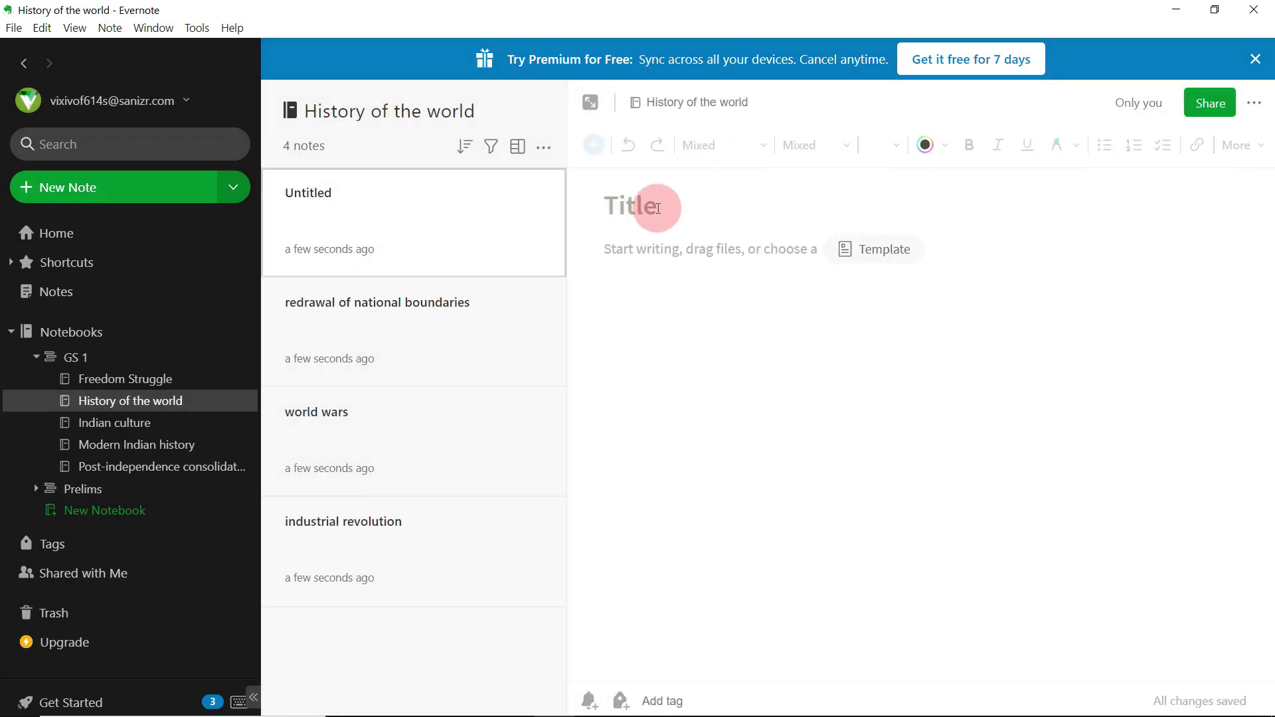
key("ctrl+v")
- Add a note titled 'decolonization', copied from the syllabus PDF
key("alt+Tab")
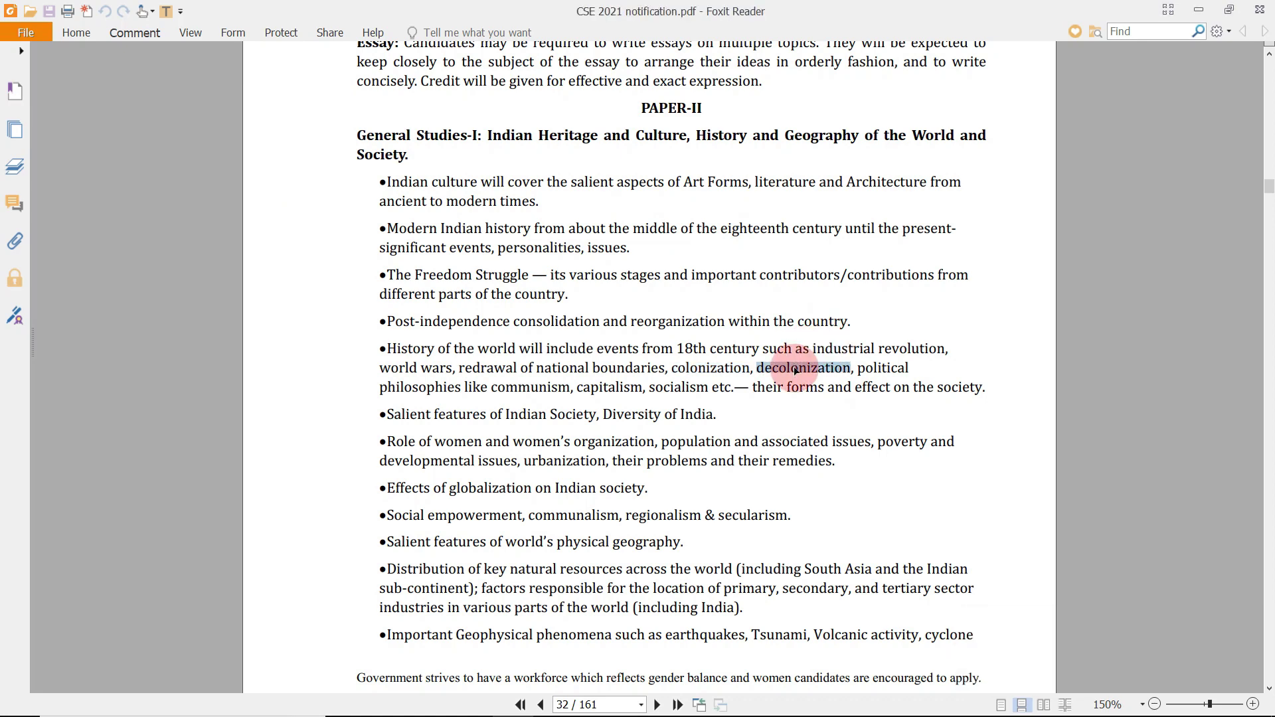
key("alt+Tab")
key("ctrl+n")
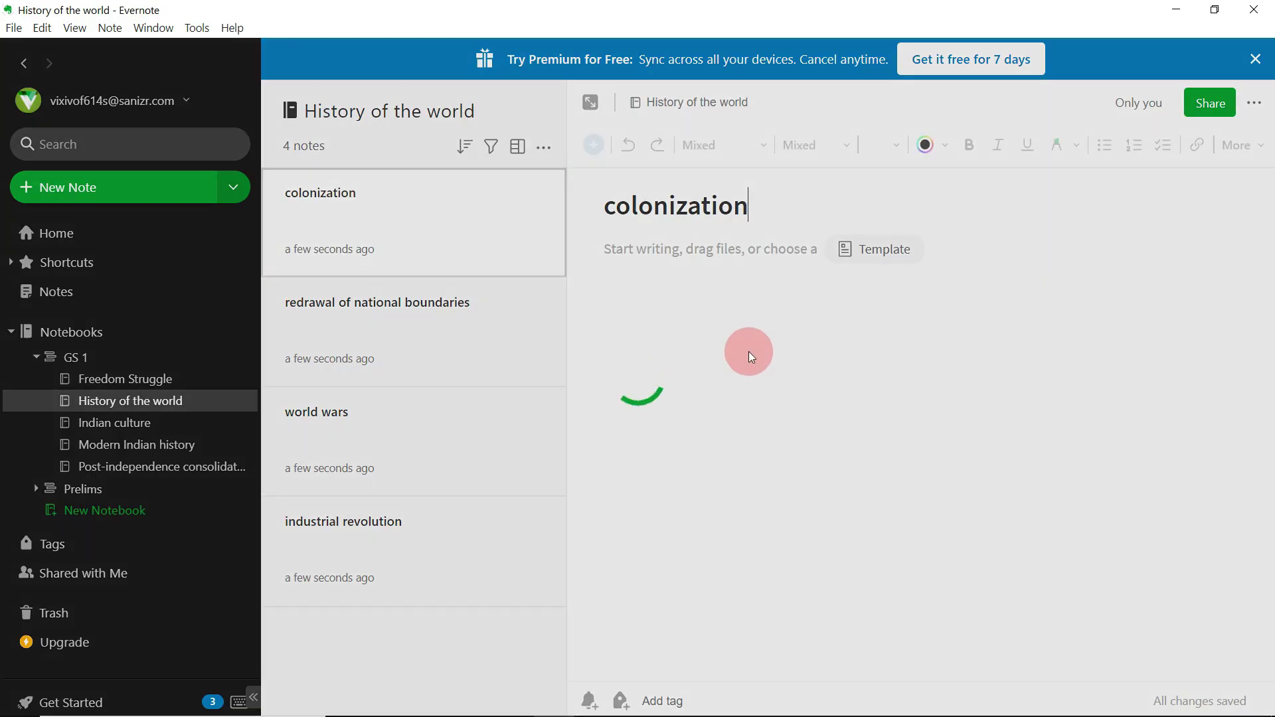
left_click(672, 207)
type("decolonization")
- Review the decolonization, redrawal and colonization notes, ending on the world wars note
left_click(475, 216)
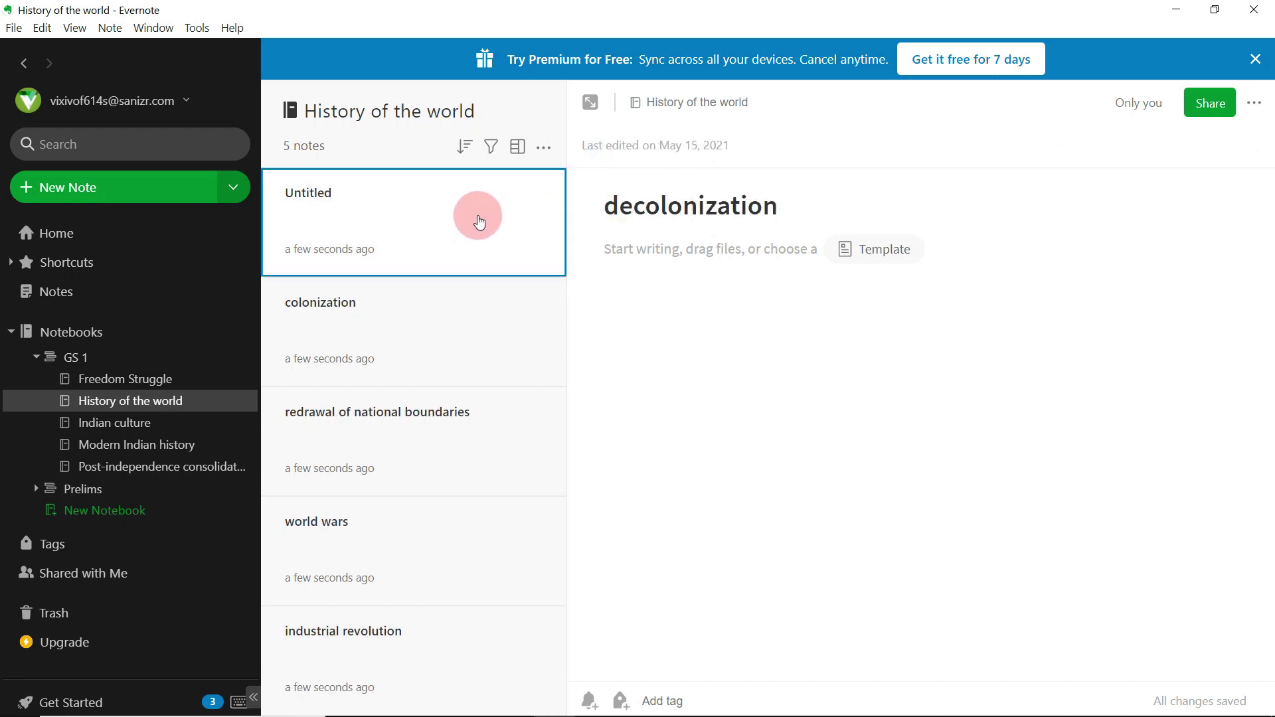
left_click(408, 537)
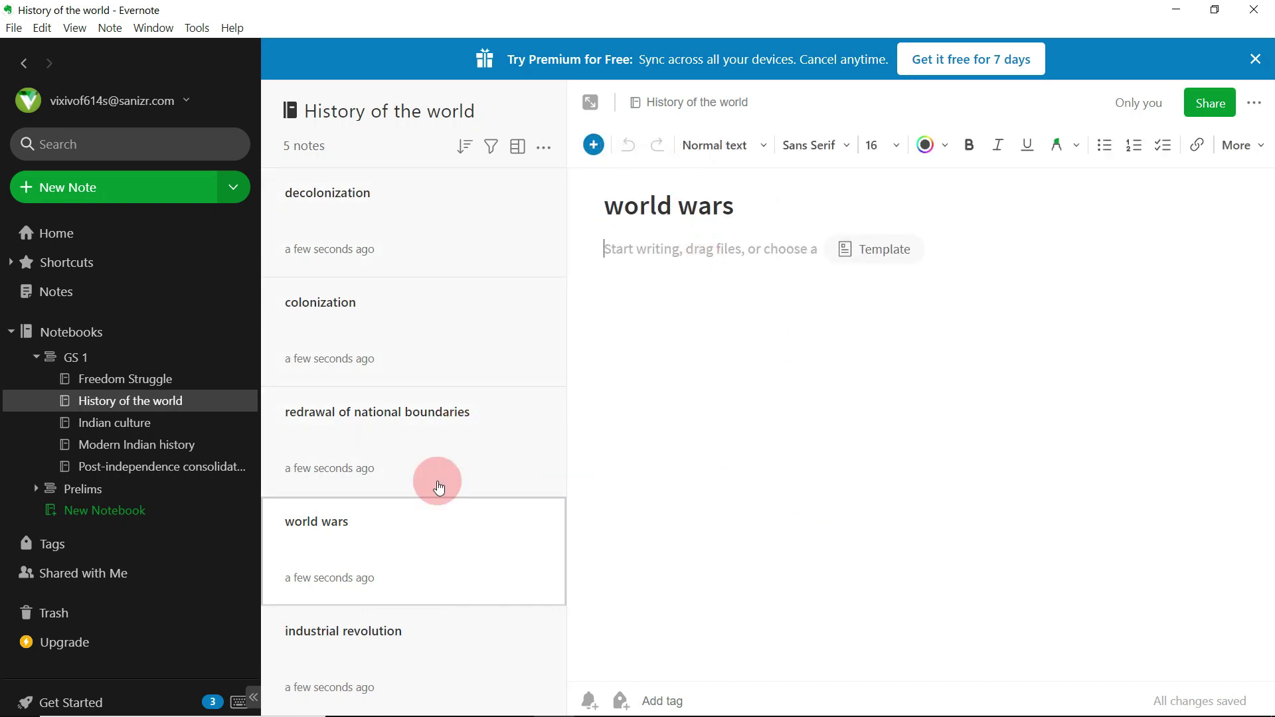
left_click(406, 447)
left_click(441, 345)
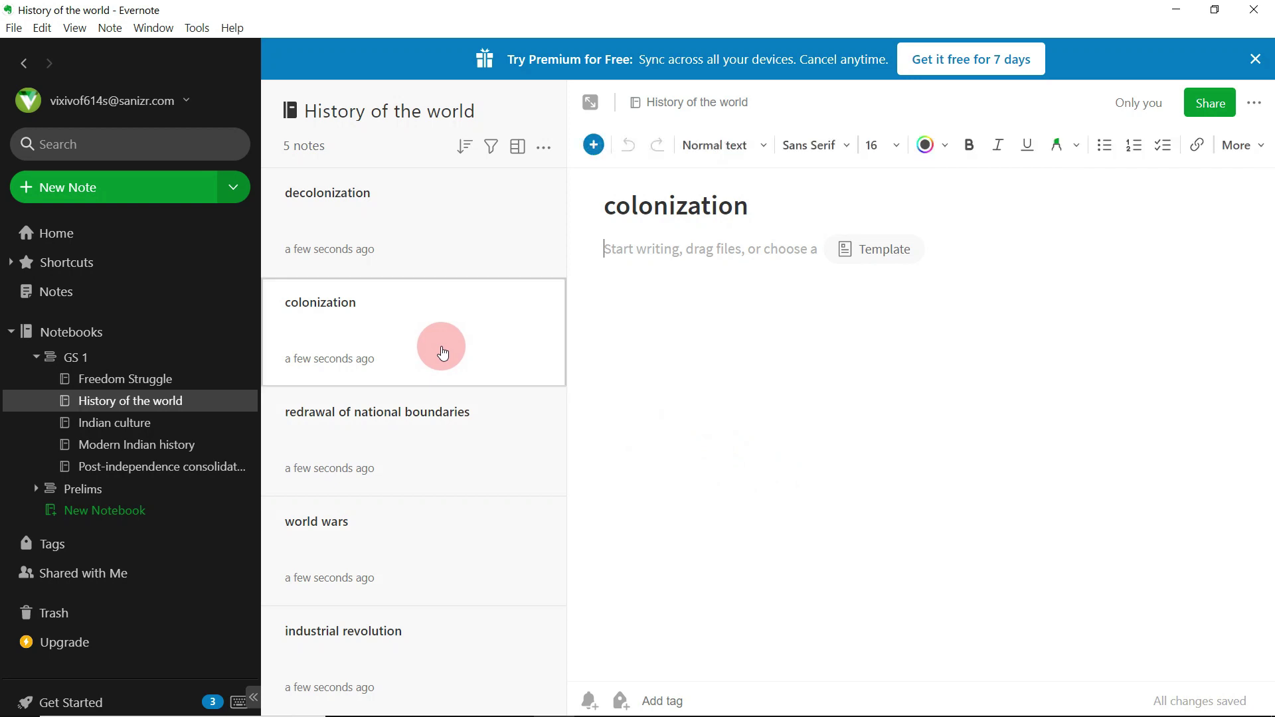
left_click(395, 593)
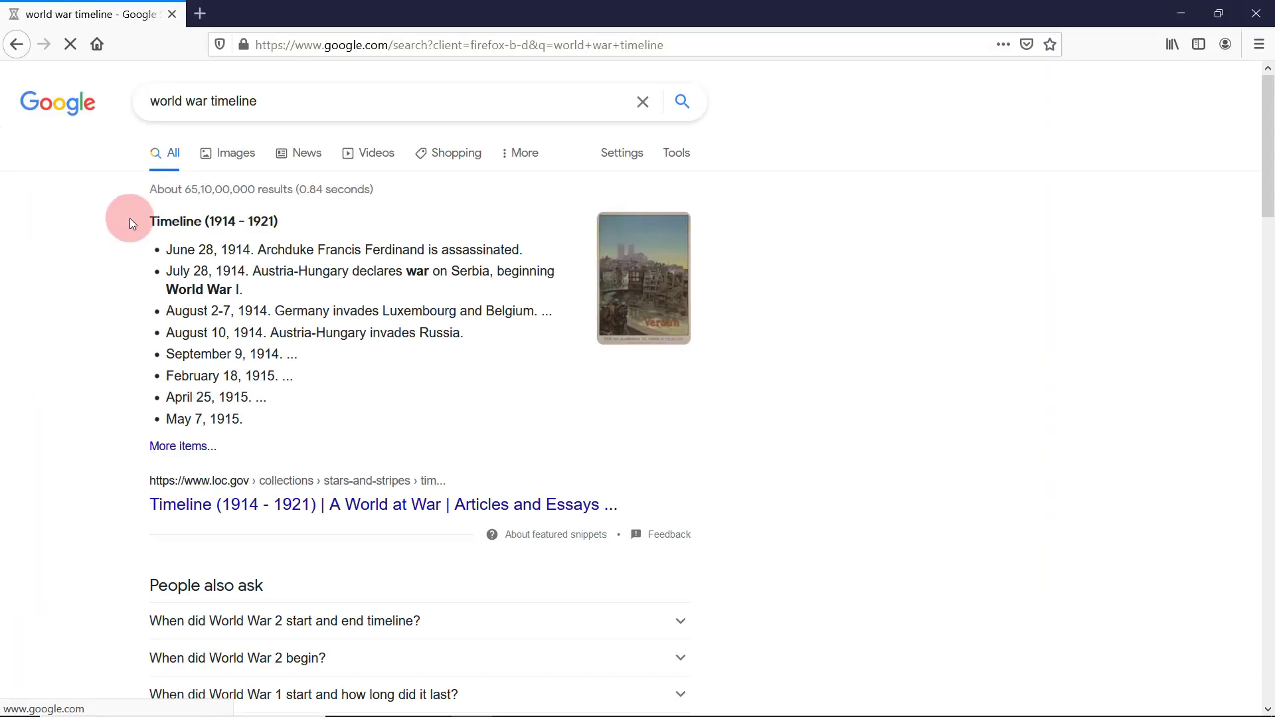
- Copy the Britannica 'Chief Events of World War I, 1914–18' timeline from Google Images
left_click(238, 163)
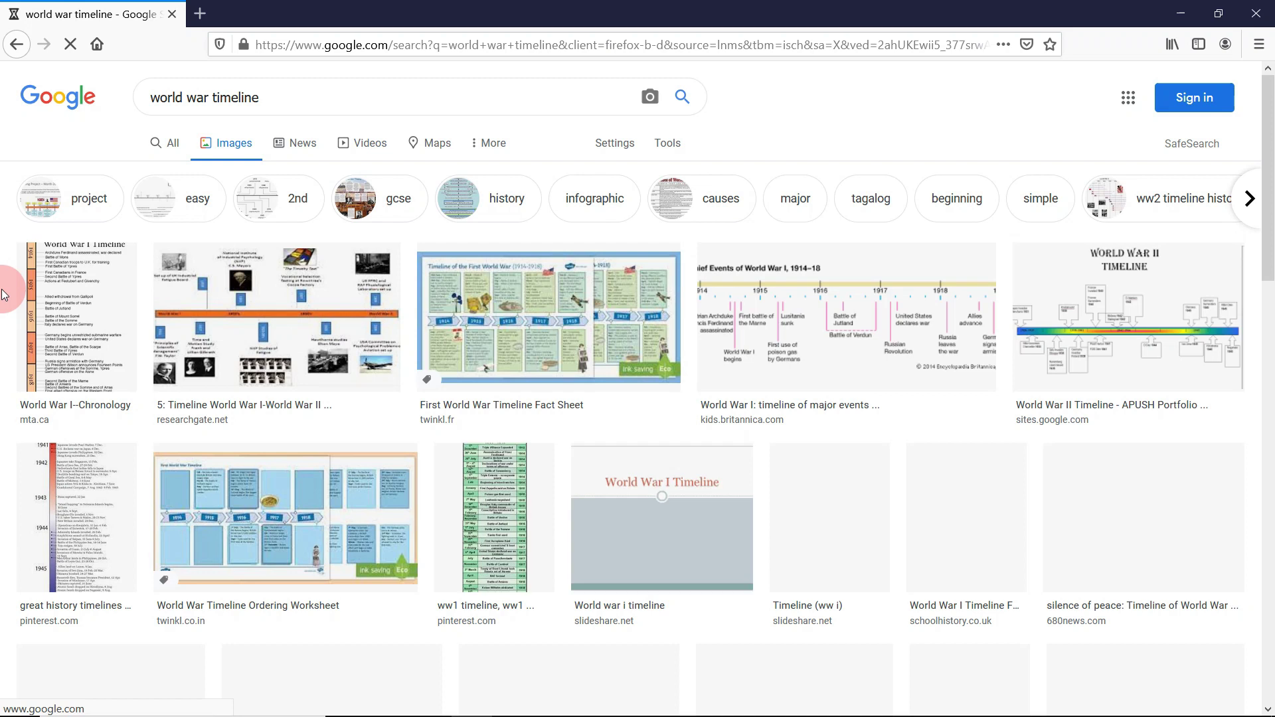
left_click(687, 409)
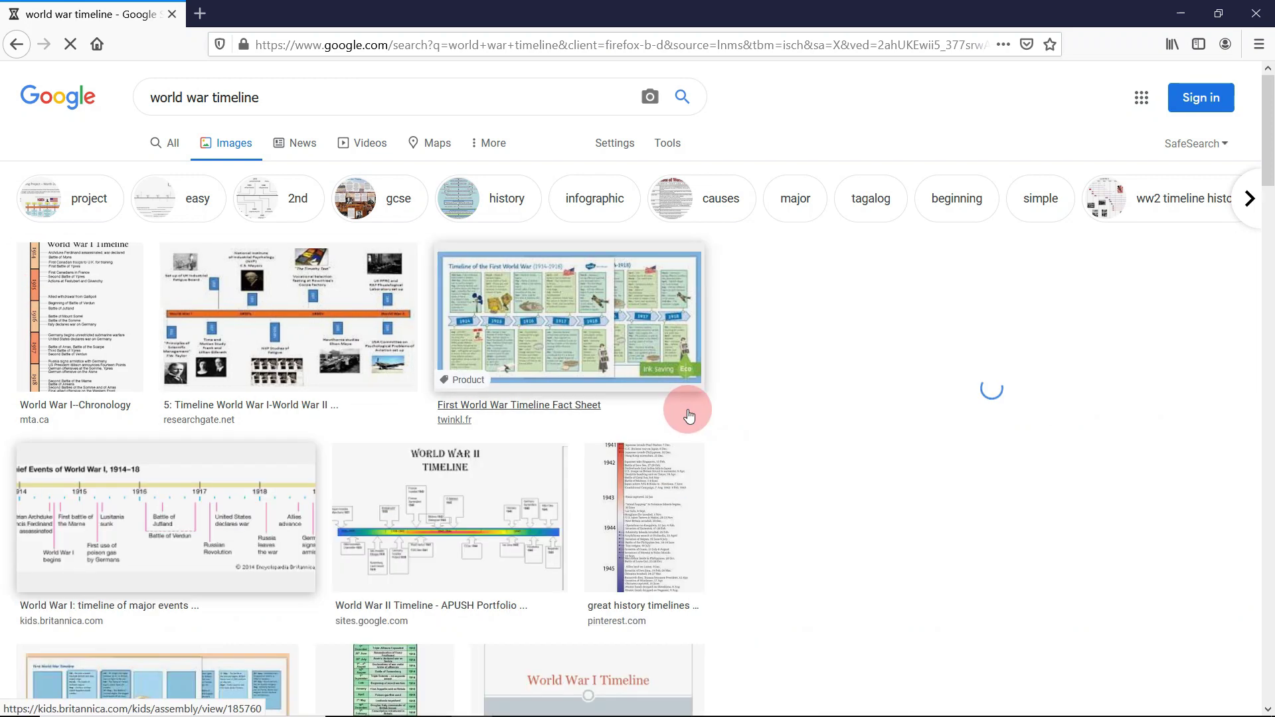
left_click(695, 230)
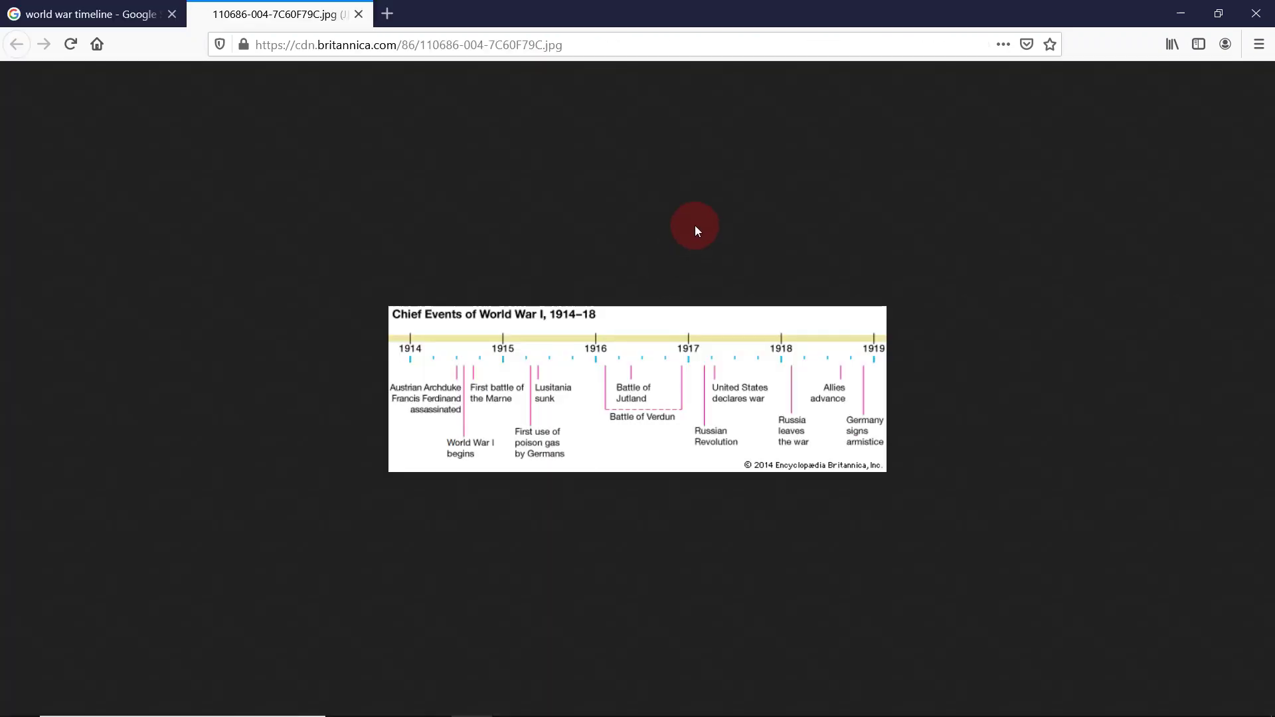
right_click(600, 440)
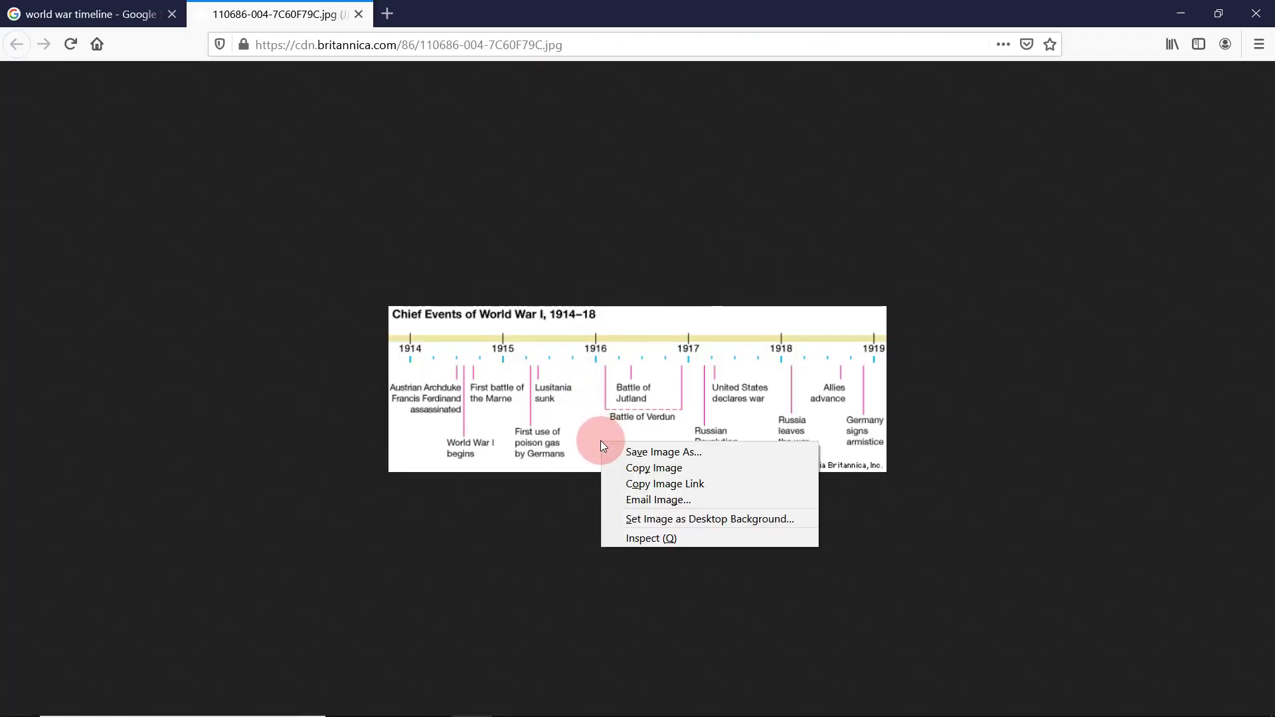
left_click(616, 461)
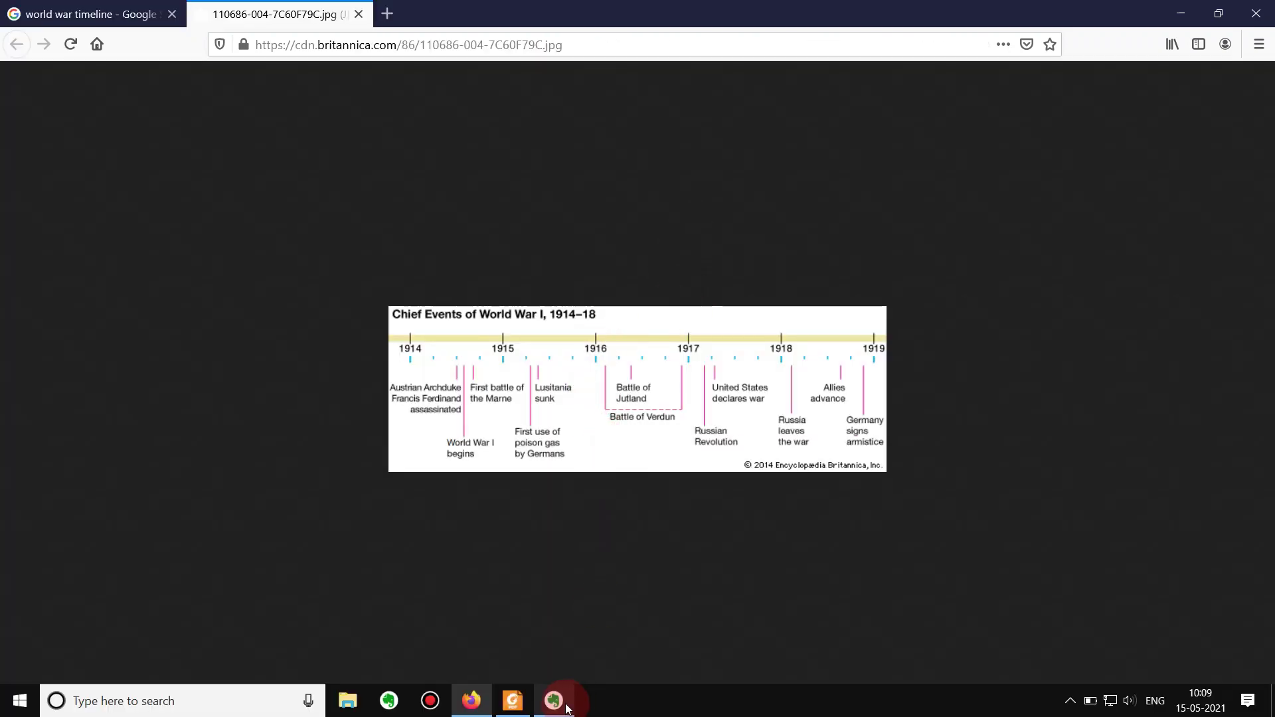
left_click(564, 700)
- Paste the World War I timeline image into the world wars note, then return to the syllabus PDF
key("ctrl+v")
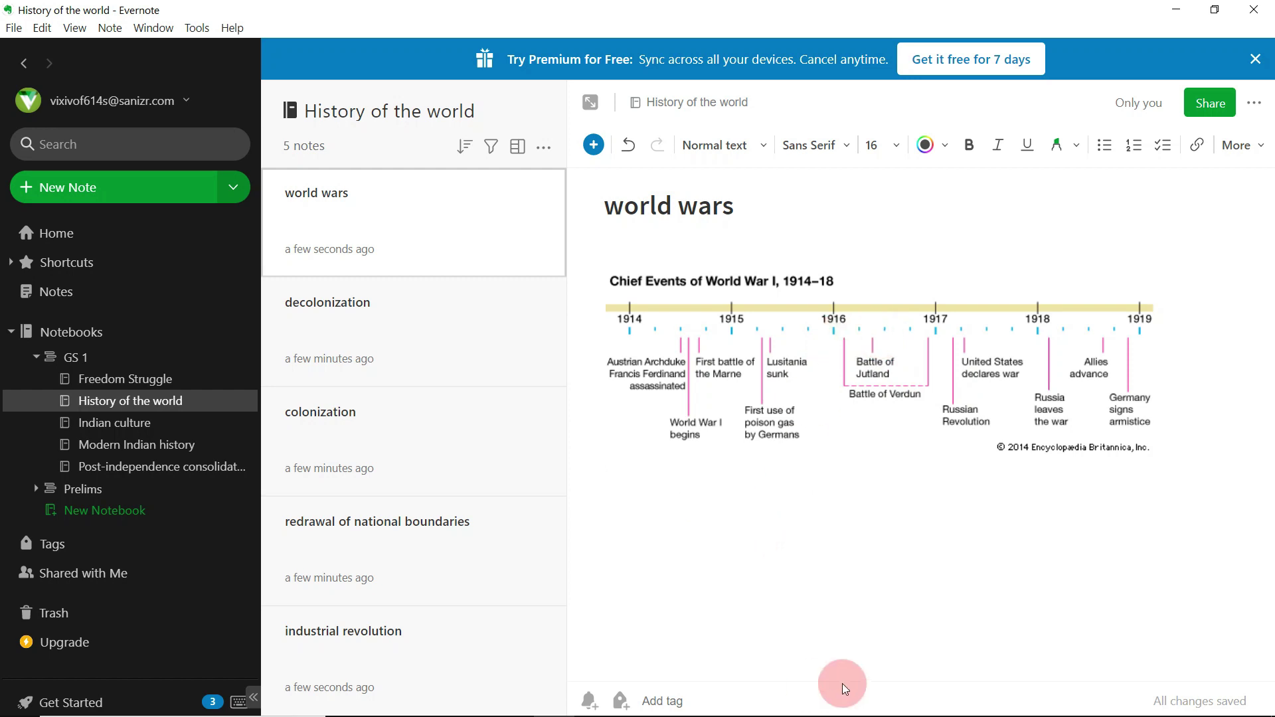
key("alt+Tab")
scroll(563, 405, "up", 3)
scroll(563, 405, "up", 5)
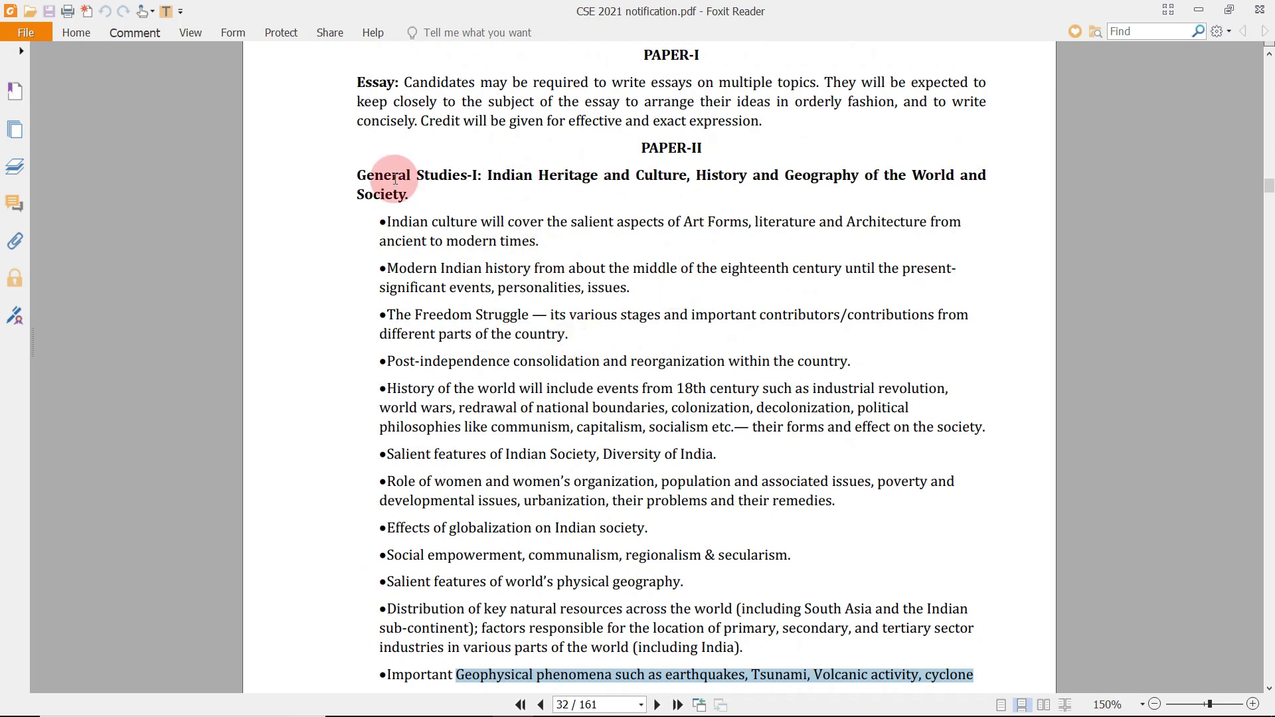
- Clear the PDF text selection and collapse the GS 1 stack in Evernote
left_click(362, 180)
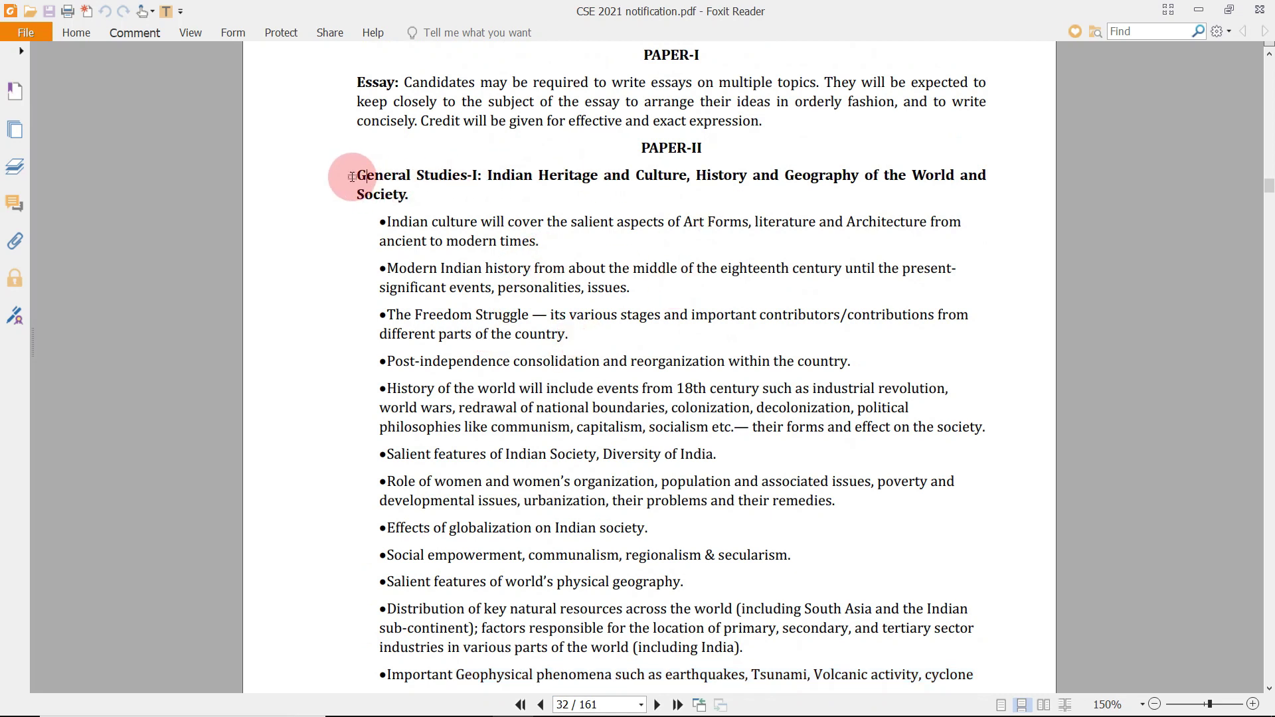
key("alt+Tab")
scroll(109, 391, "down", 2)
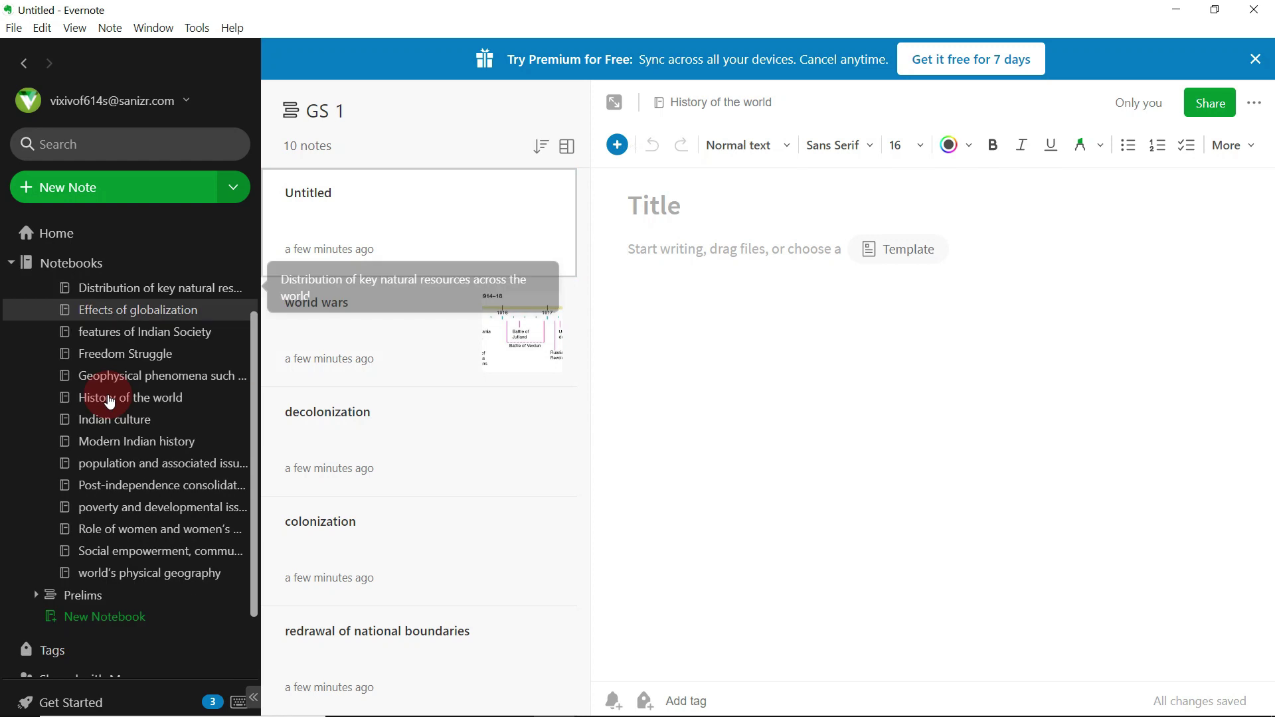
scroll(121, 562, "up", 2)
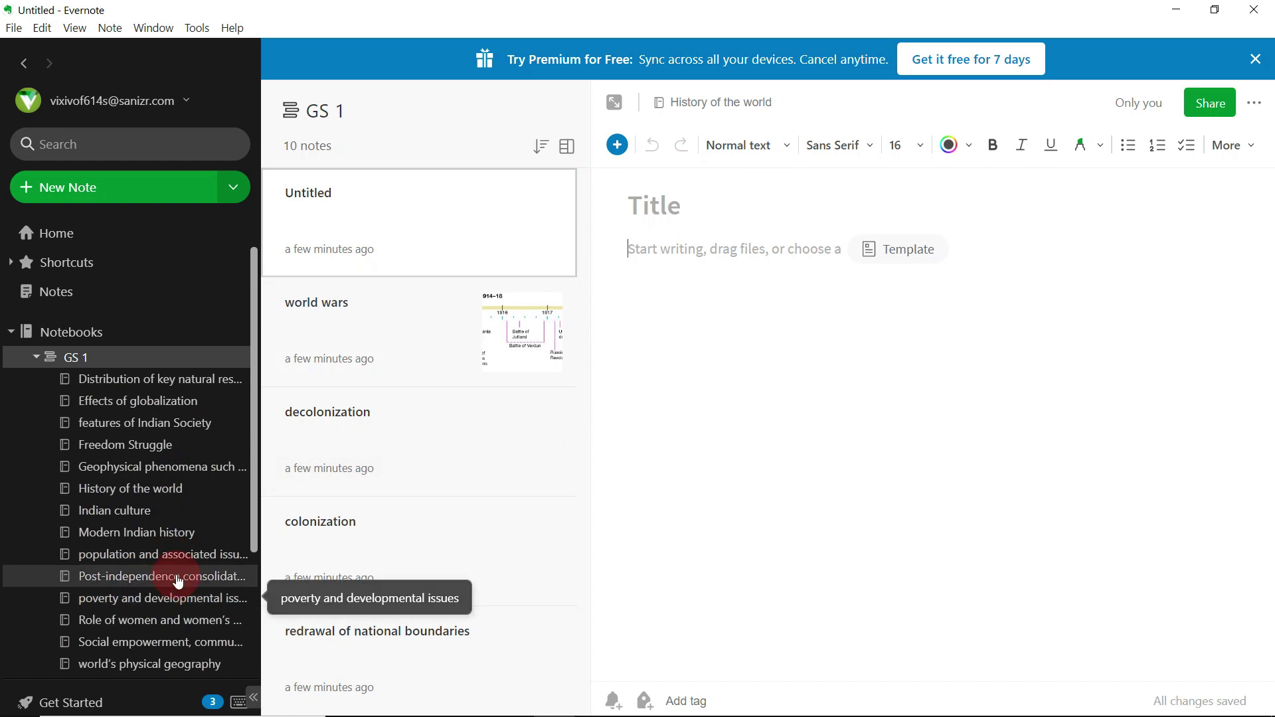
scroll(169, 575, "down", 2)
scroll(126, 422, "up", 2)
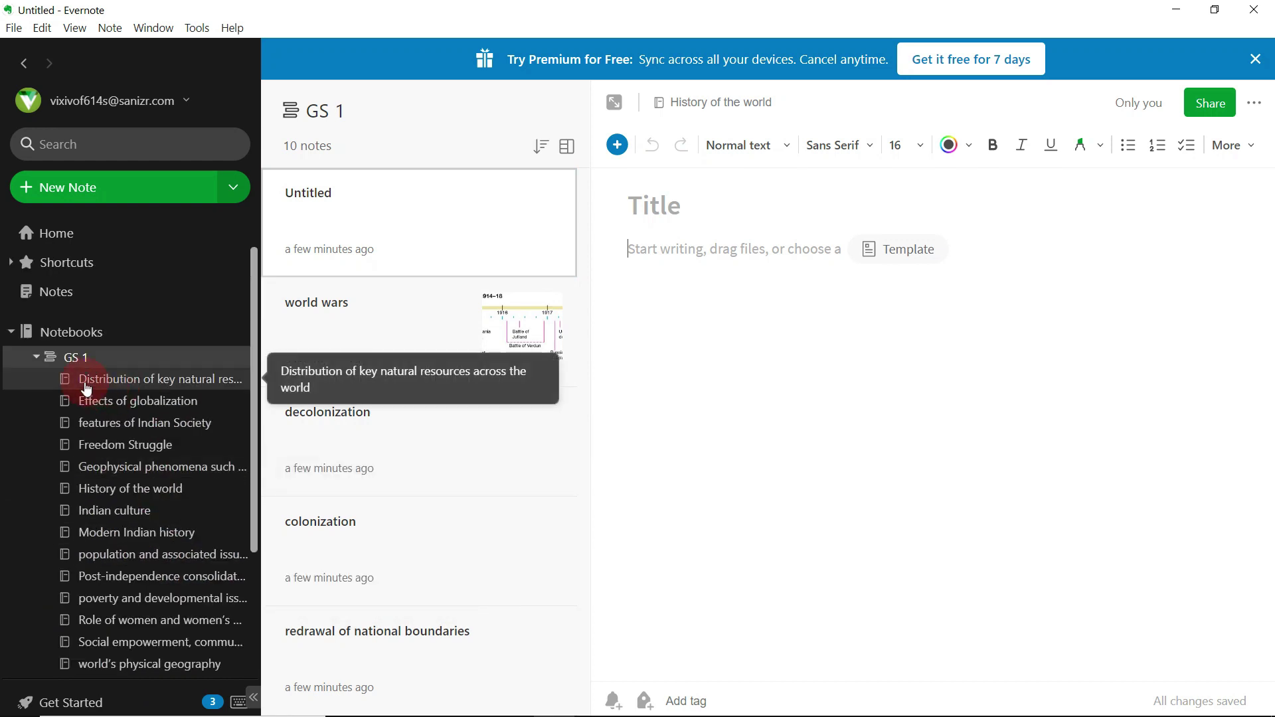
left_click(37, 356)
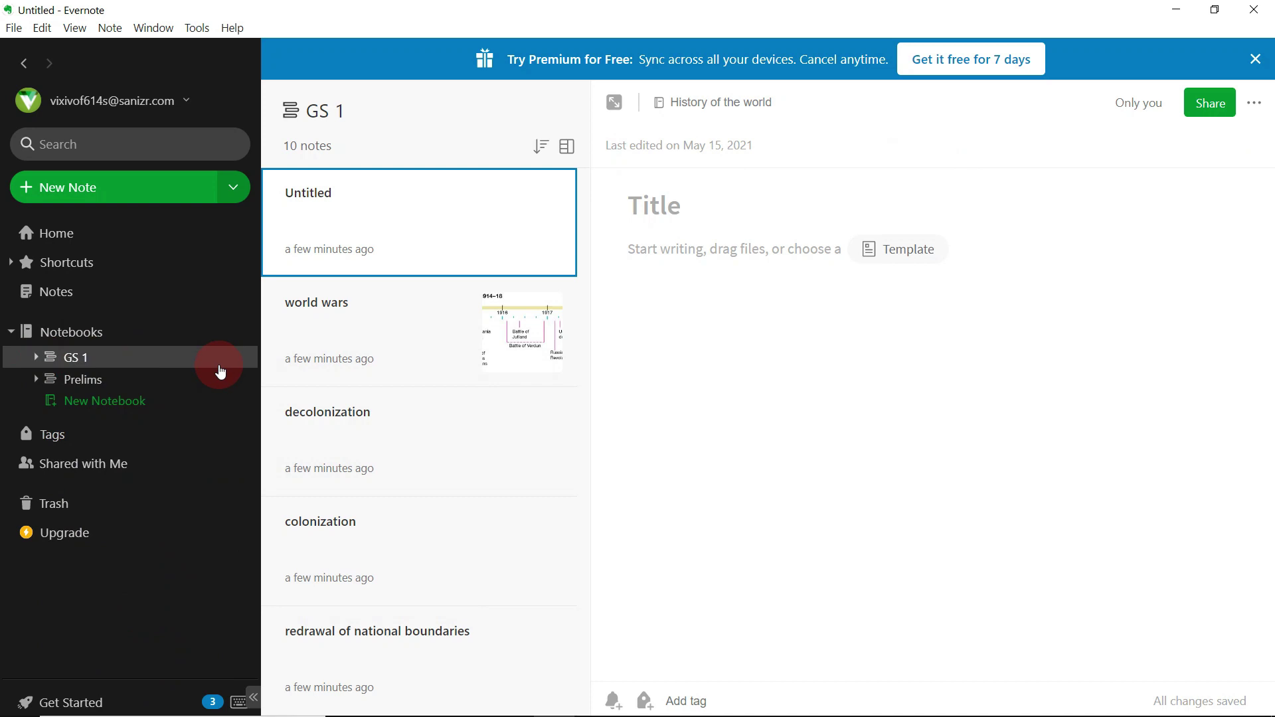
- Leave both stacks collapsed with Prelims selected, showing its Untitled and K-shaped recovery notes
left_click(113, 385)
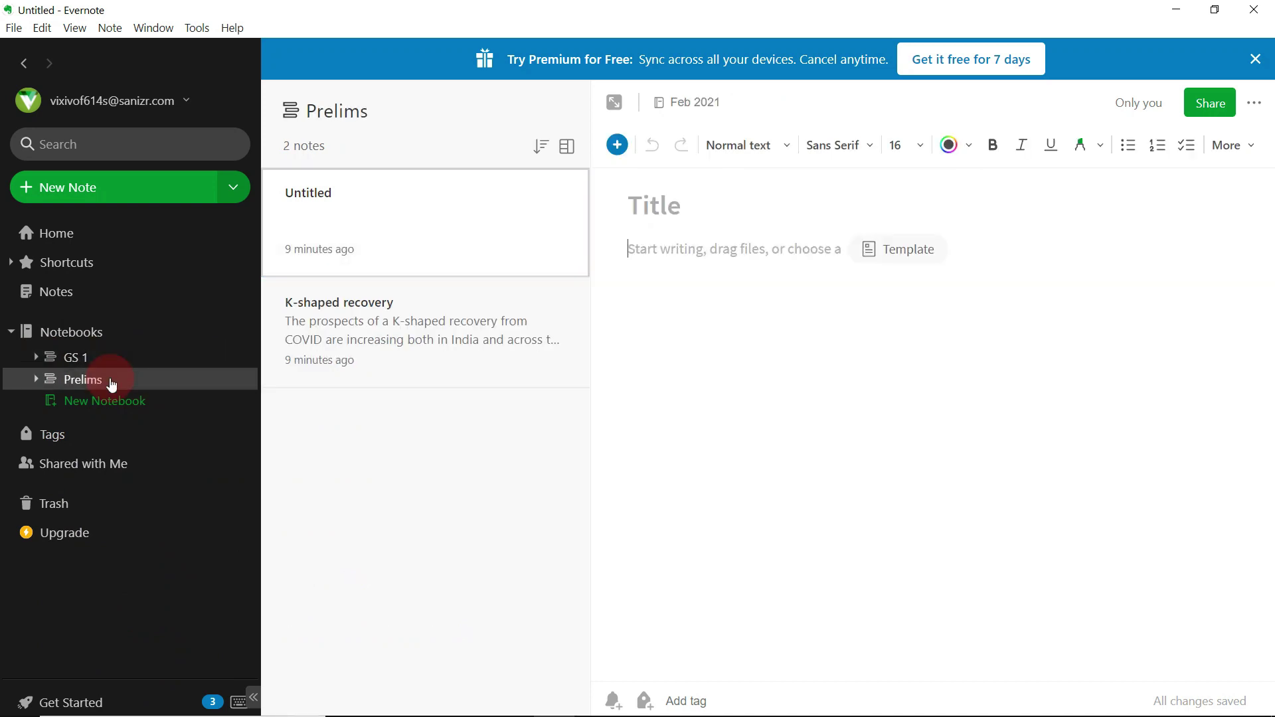
left_click(38, 378)
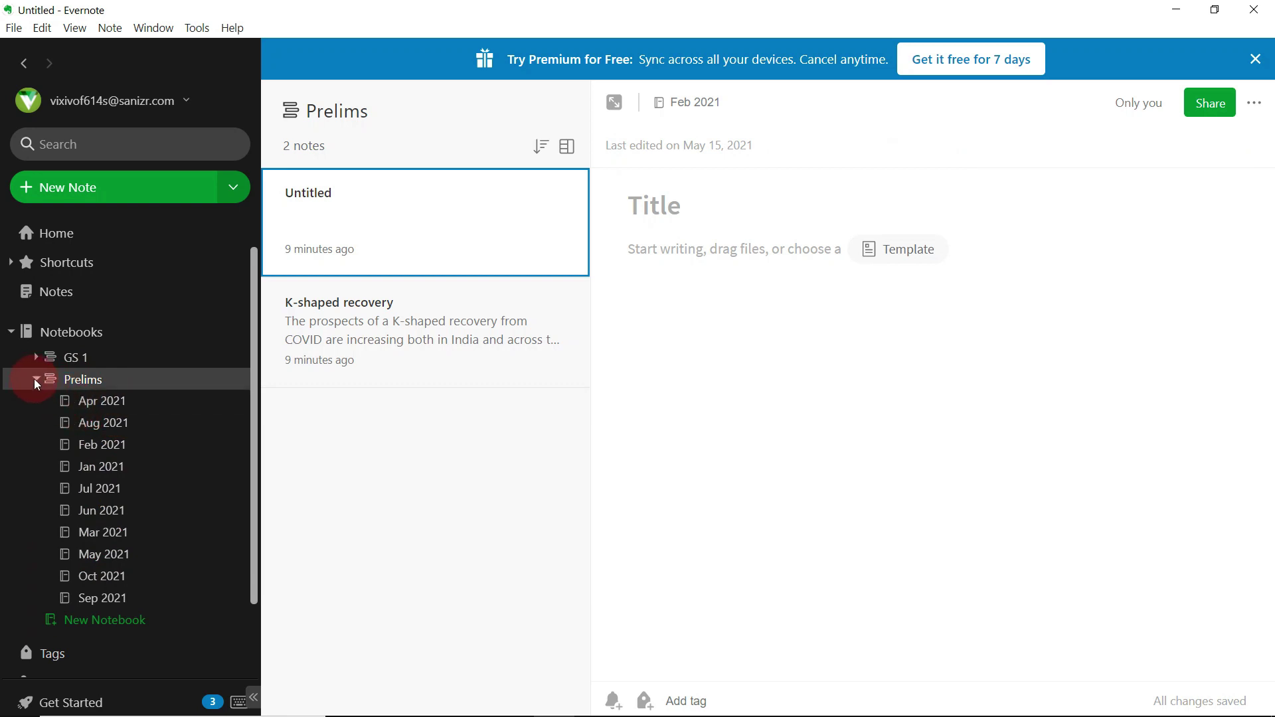
left_click(34, 379)
left_click(37, 356)
scroll(137, 410, "down", 1)
scroll(113, 469, "down", 2)
scroll(113, 379, "up", 2)
scroll(174, 465, "up", 1)
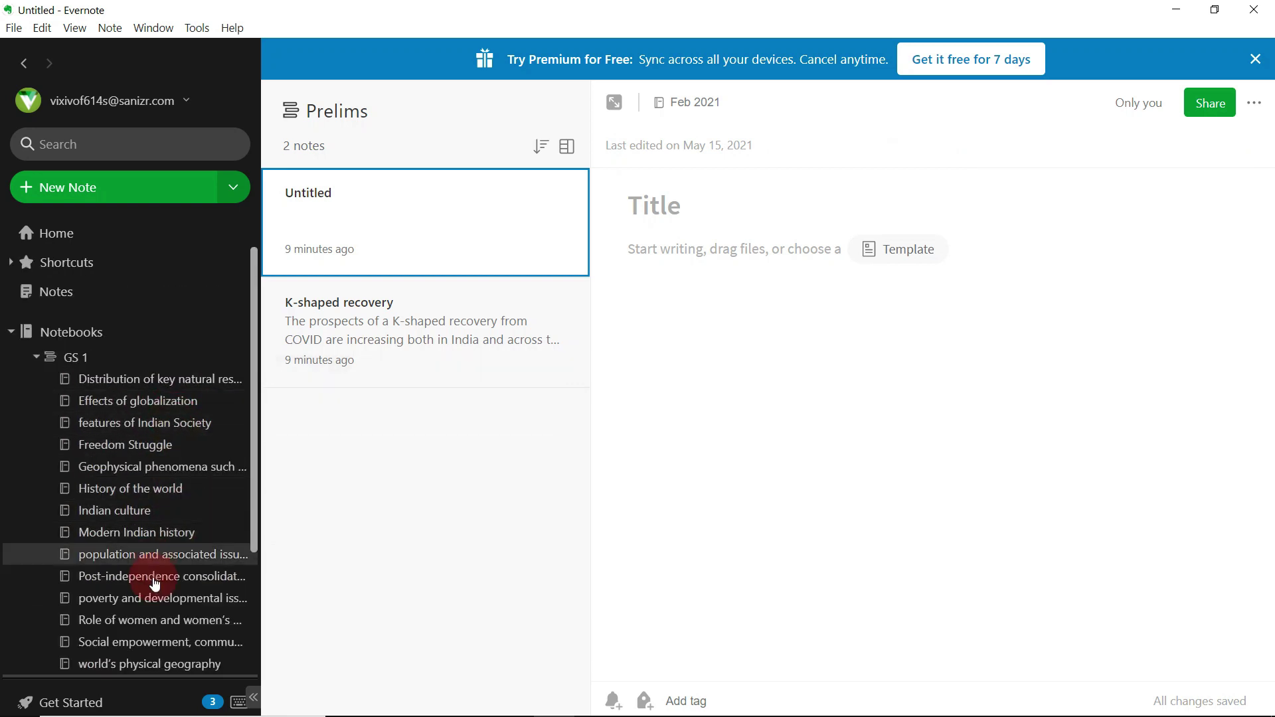
left_click(37, 357)
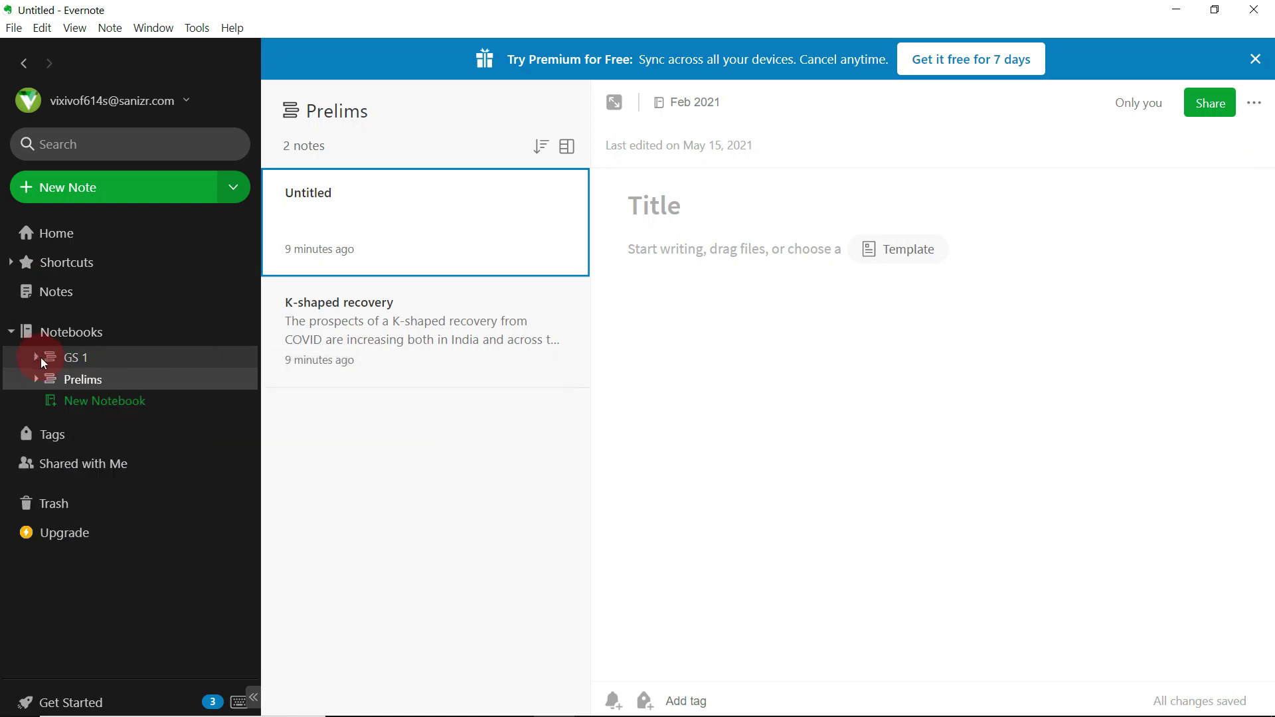
left_click(145, 387)
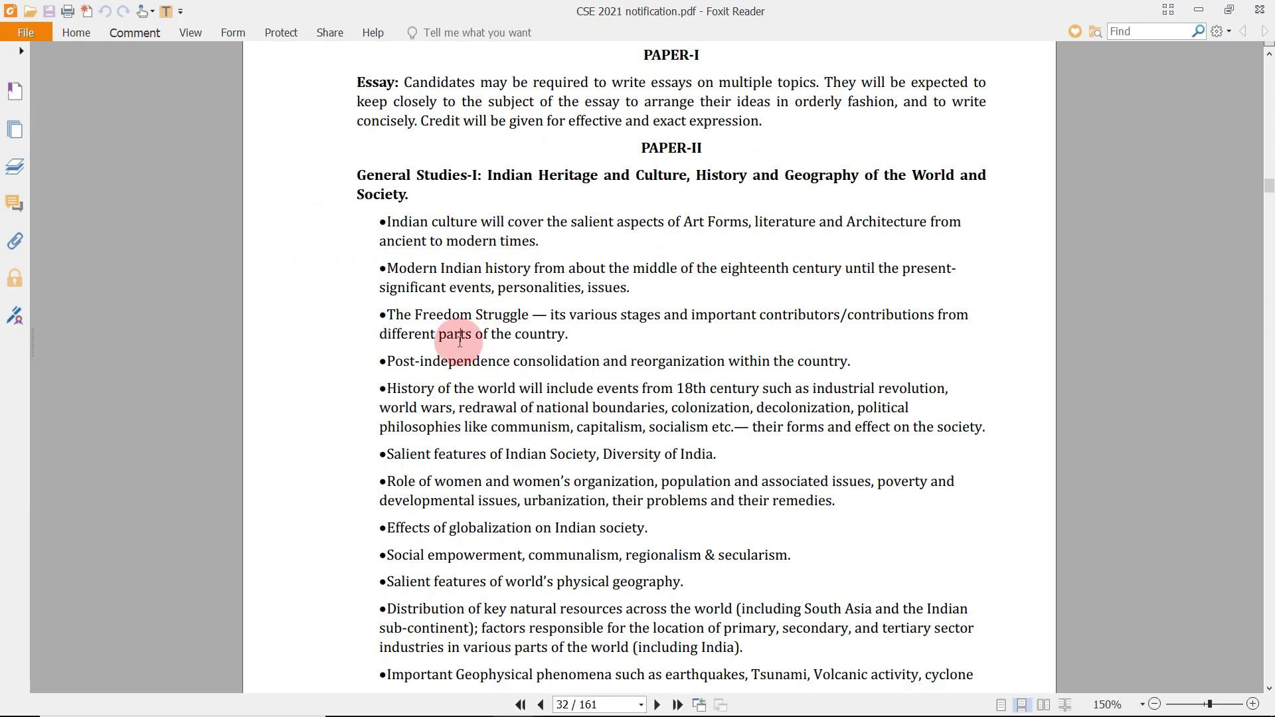
- Copy the Indian Constitution bullet from the PAPER-III General Studies II syllabus
scroll(460, 342, "down", 10)
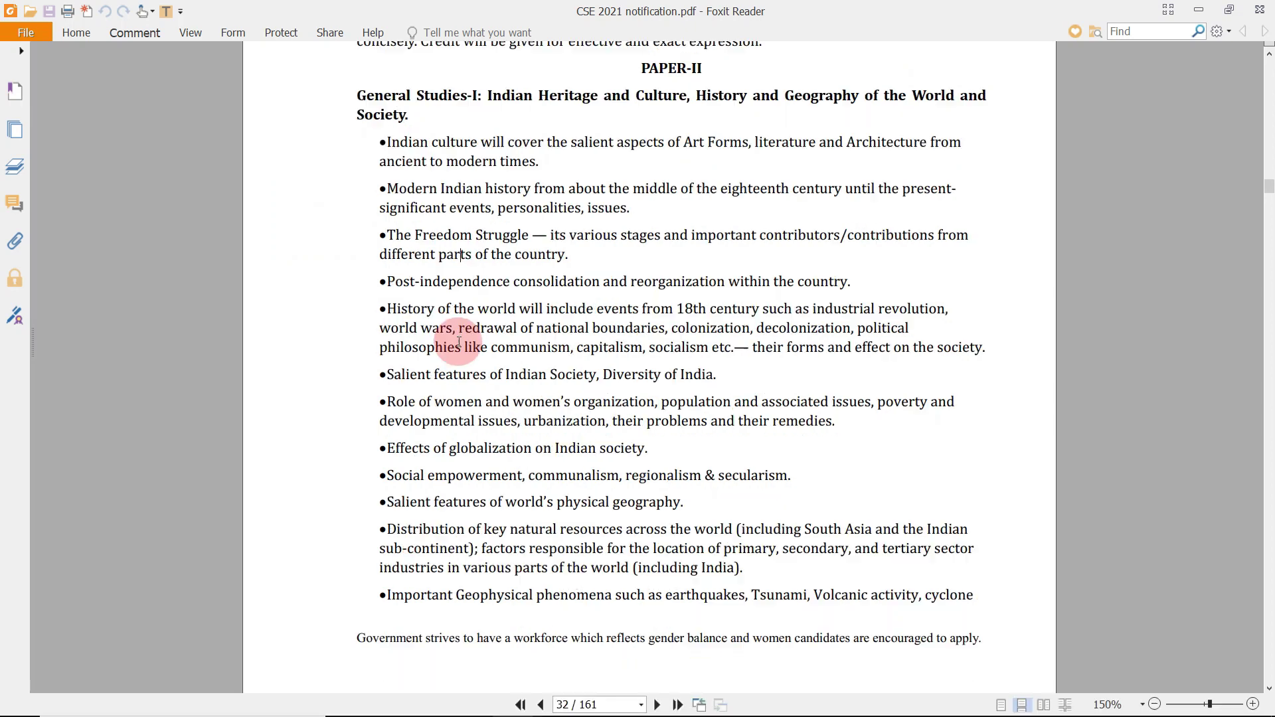
scroll(413, 340, "down", 1)
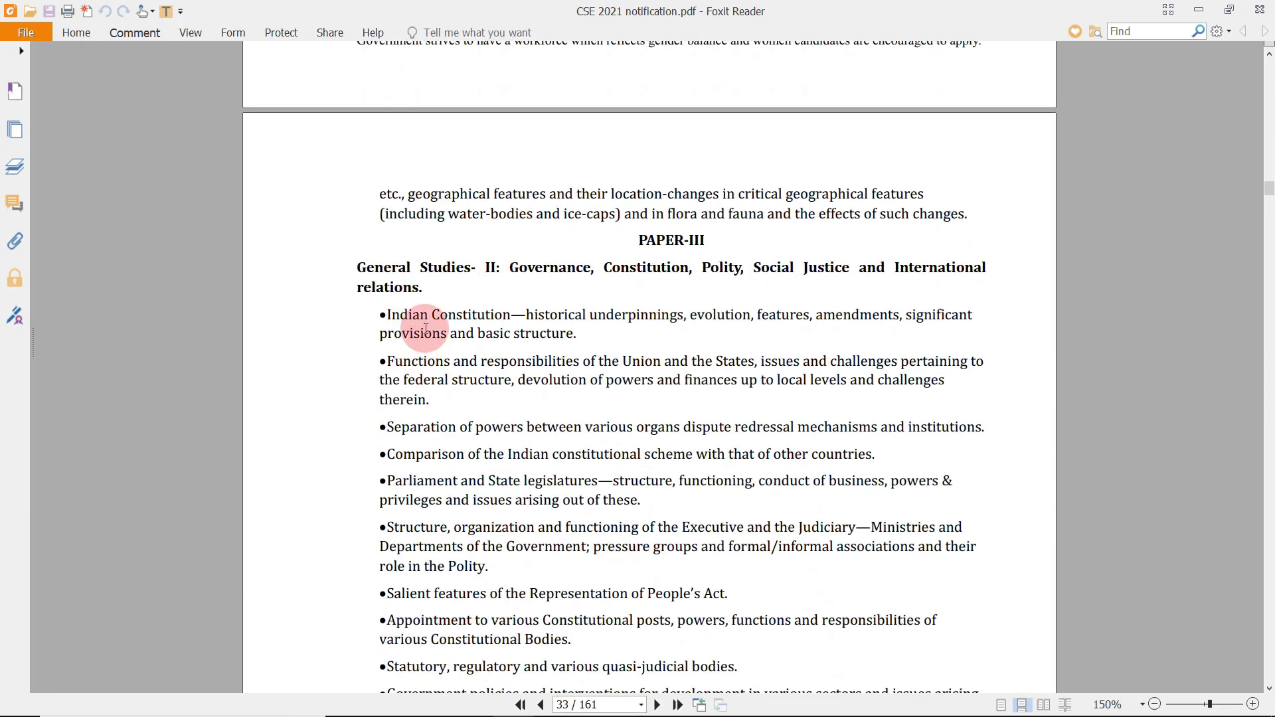
scroll(434, 310, "down", 2)
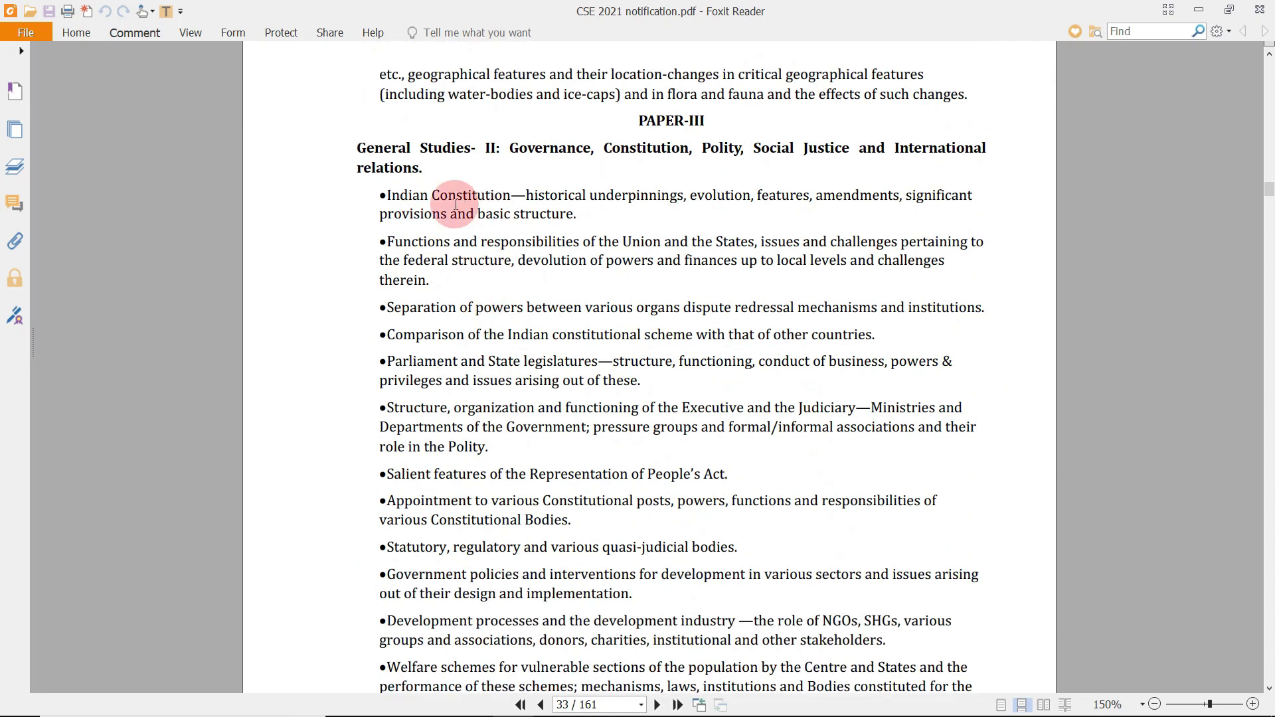
left_click_drag(388, 195, 879, 201)
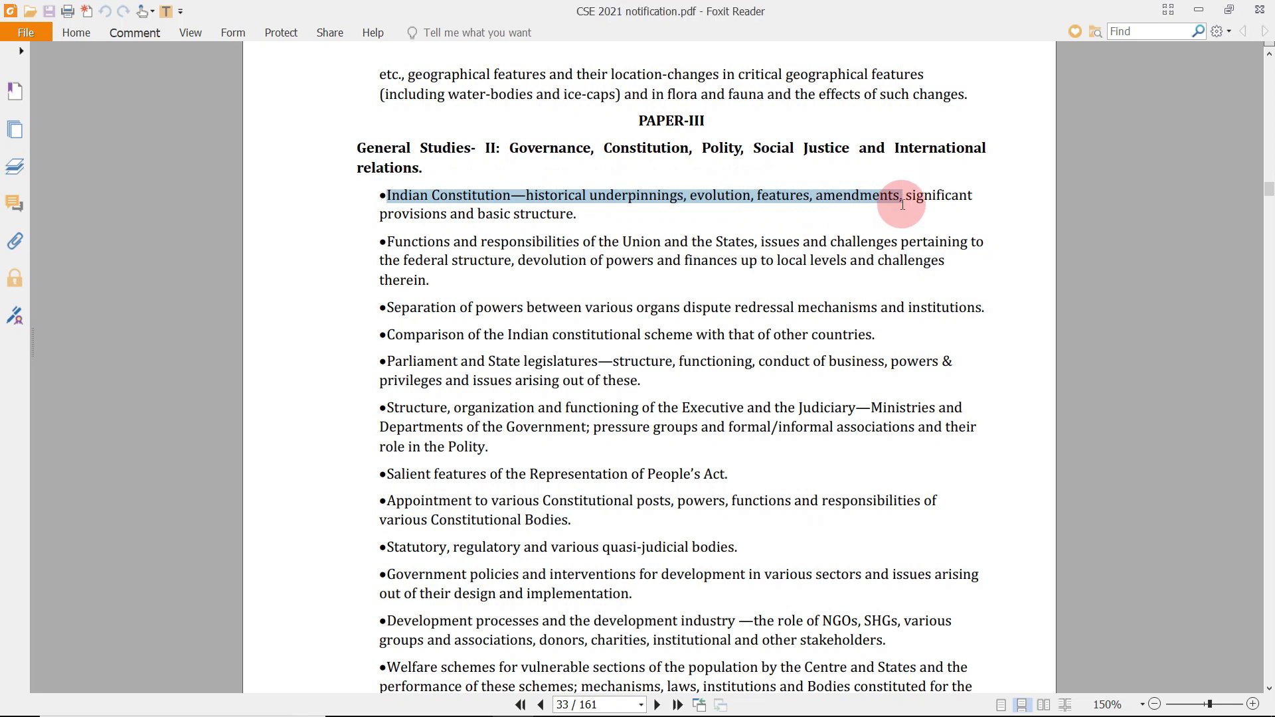
key("alt+Tab")
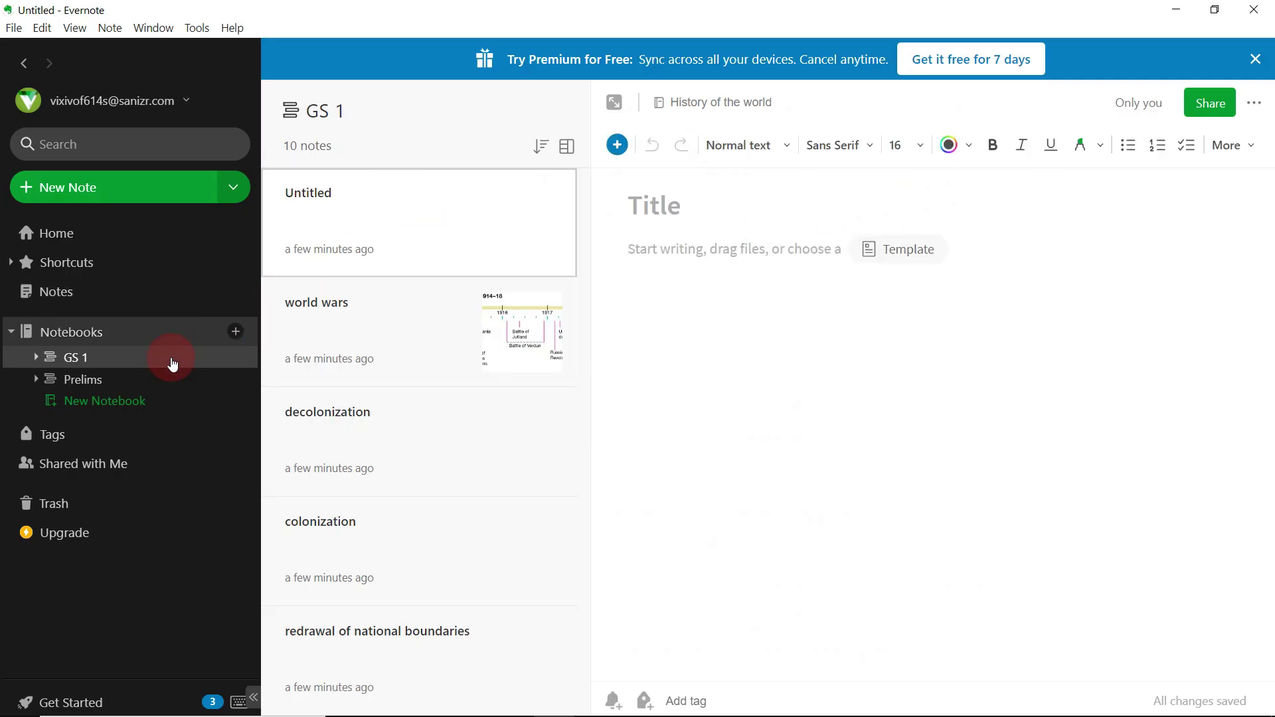
- Create an Indian Constitution notebook named from the copied syllabus topic
left_click(118, 410)
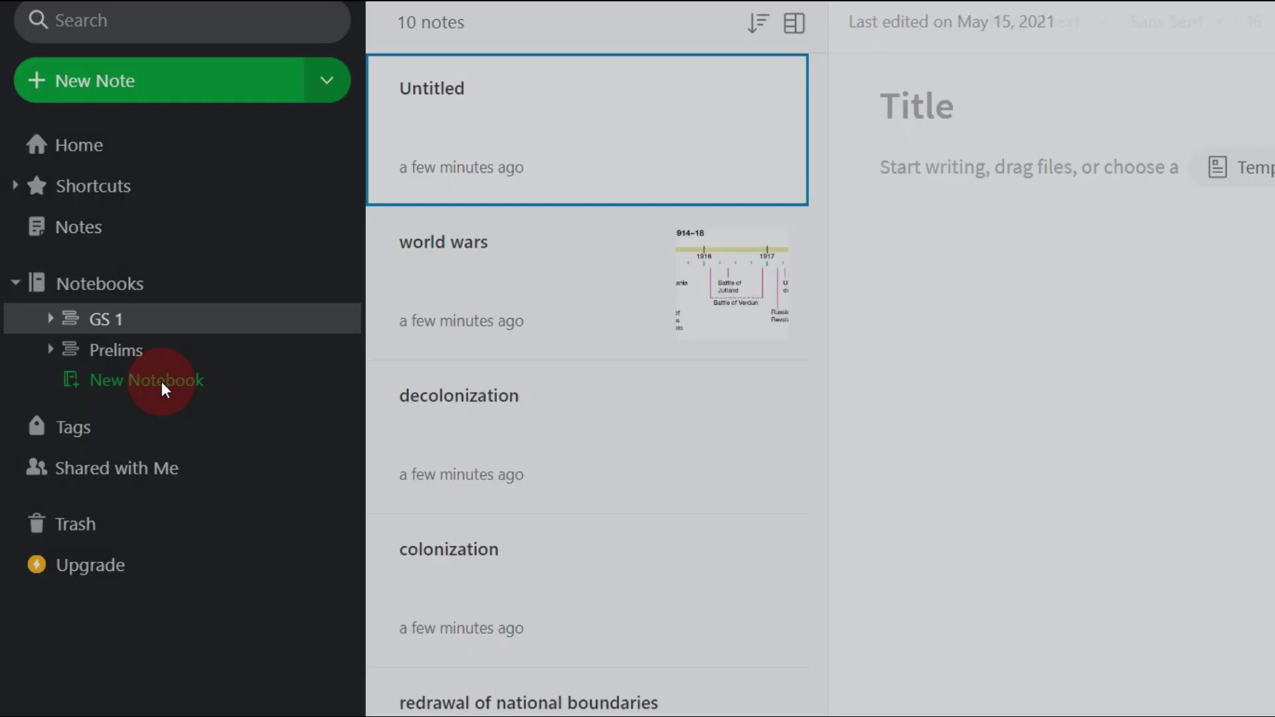
type("Indian Constitution—historical underpinnings, evolution, features, amendments,")
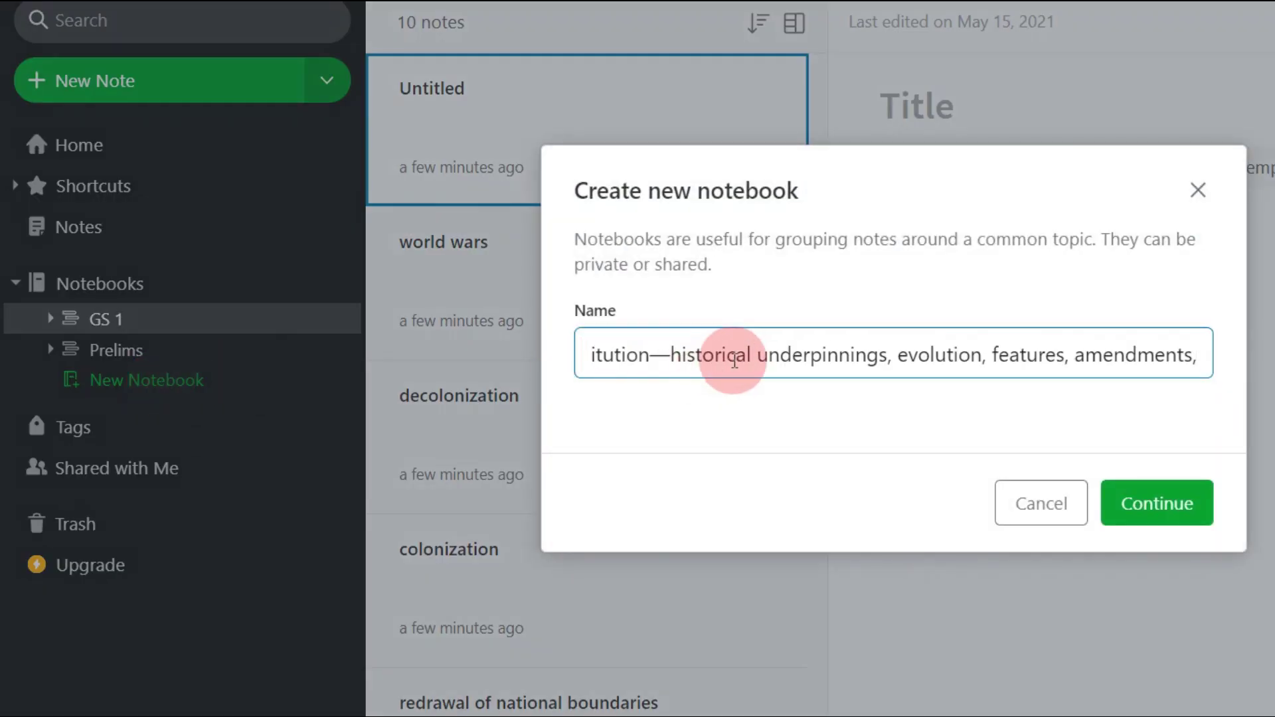
left_click(1166, 512)
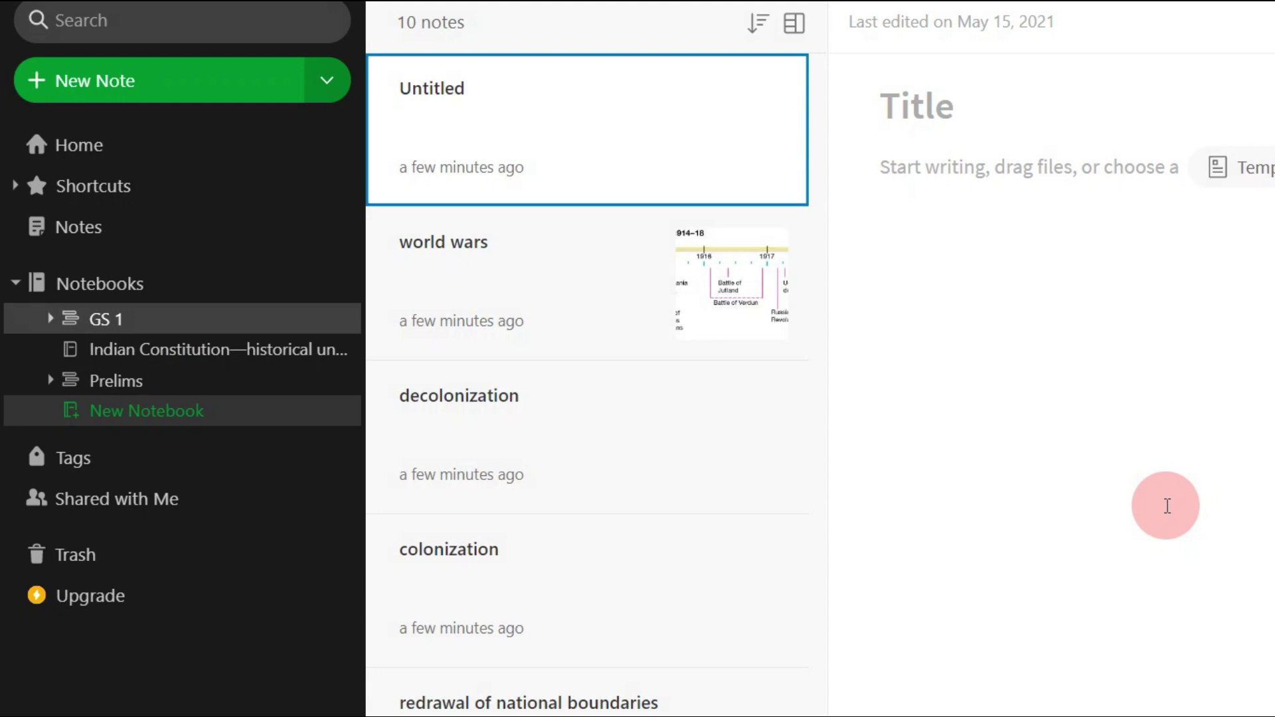
left_click(201, 349)
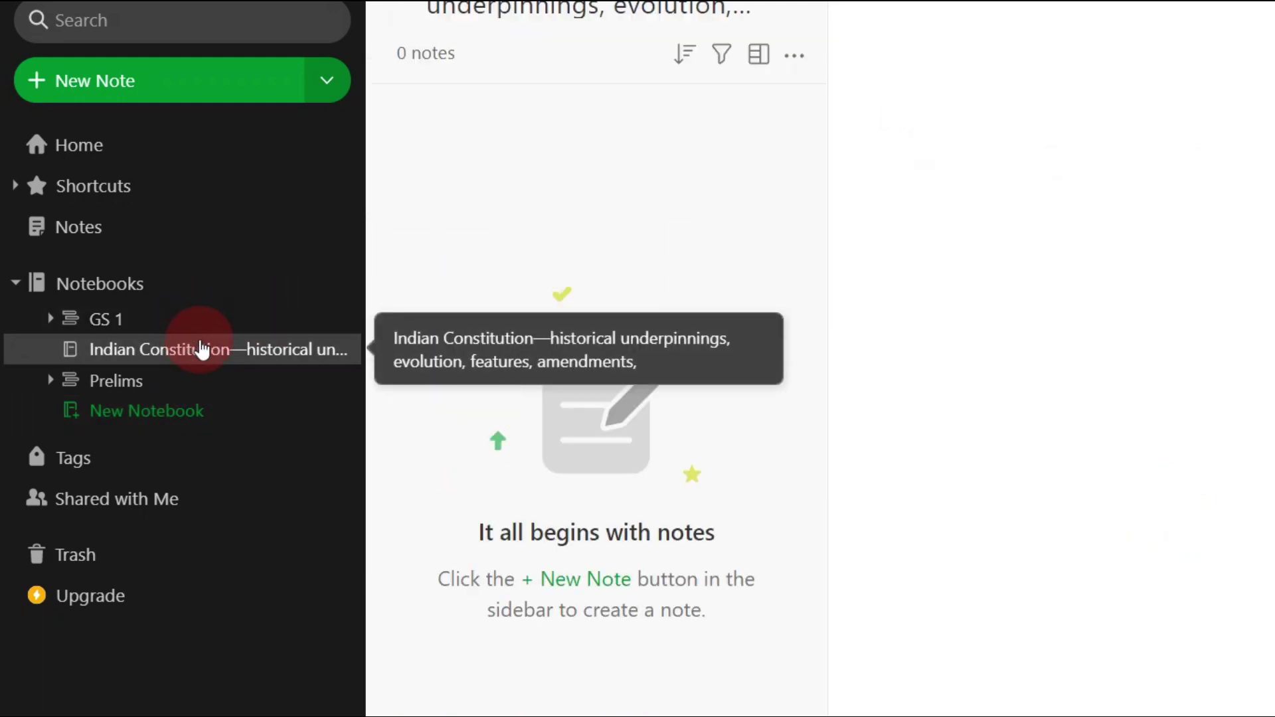
- Put the Indian Constitution notebook into a new stack named GS 2
right_click(281, 356)
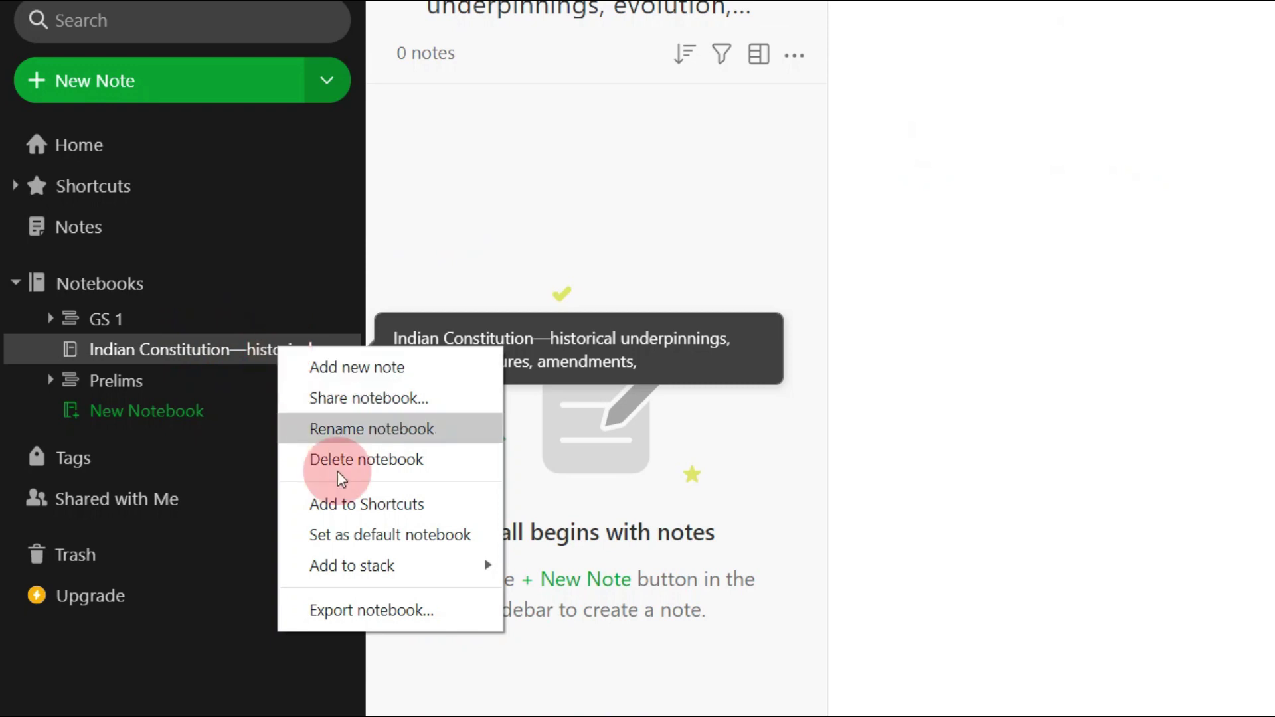
mouse_move(347, 566)
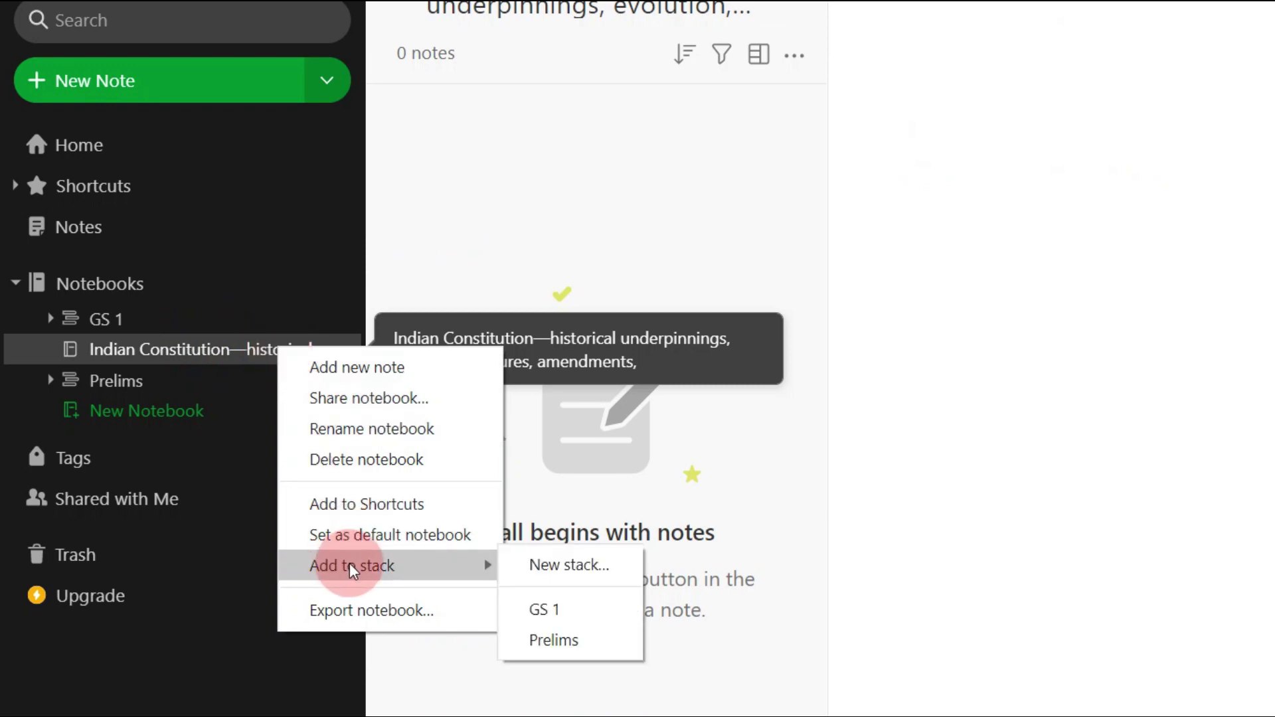
left_click(530, 559)
left_click(612, 348)
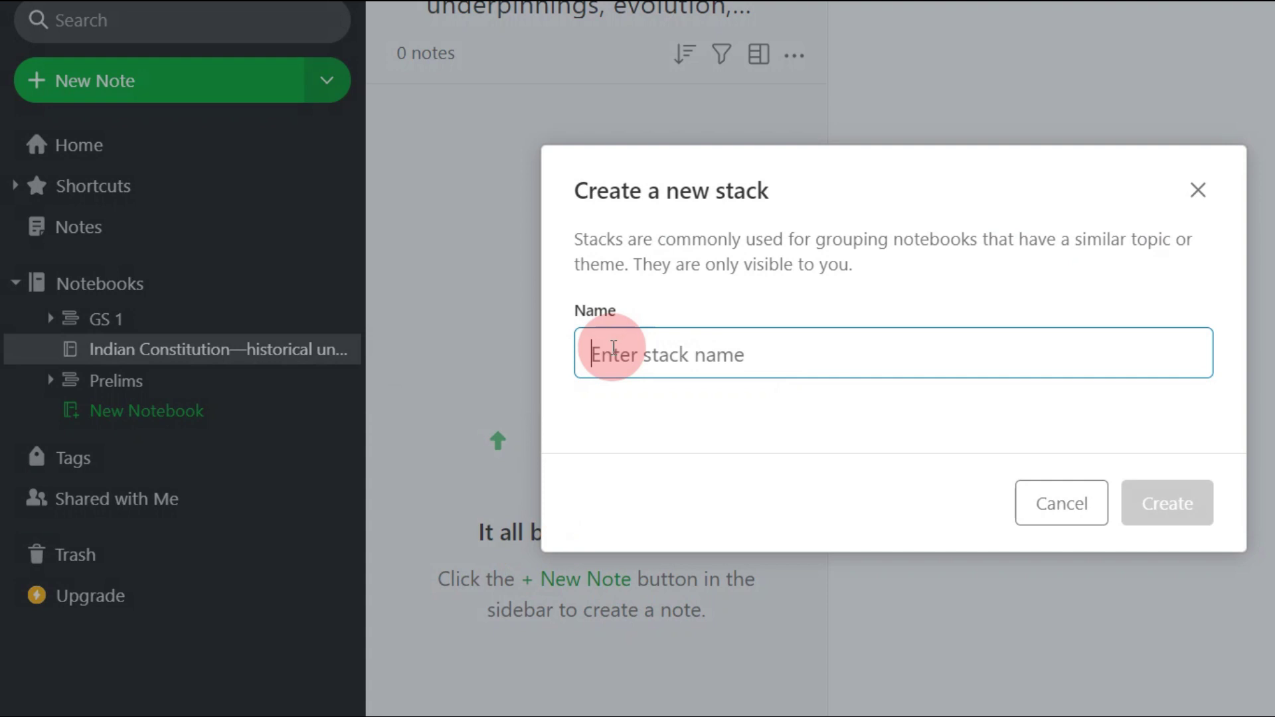
type("Gs")
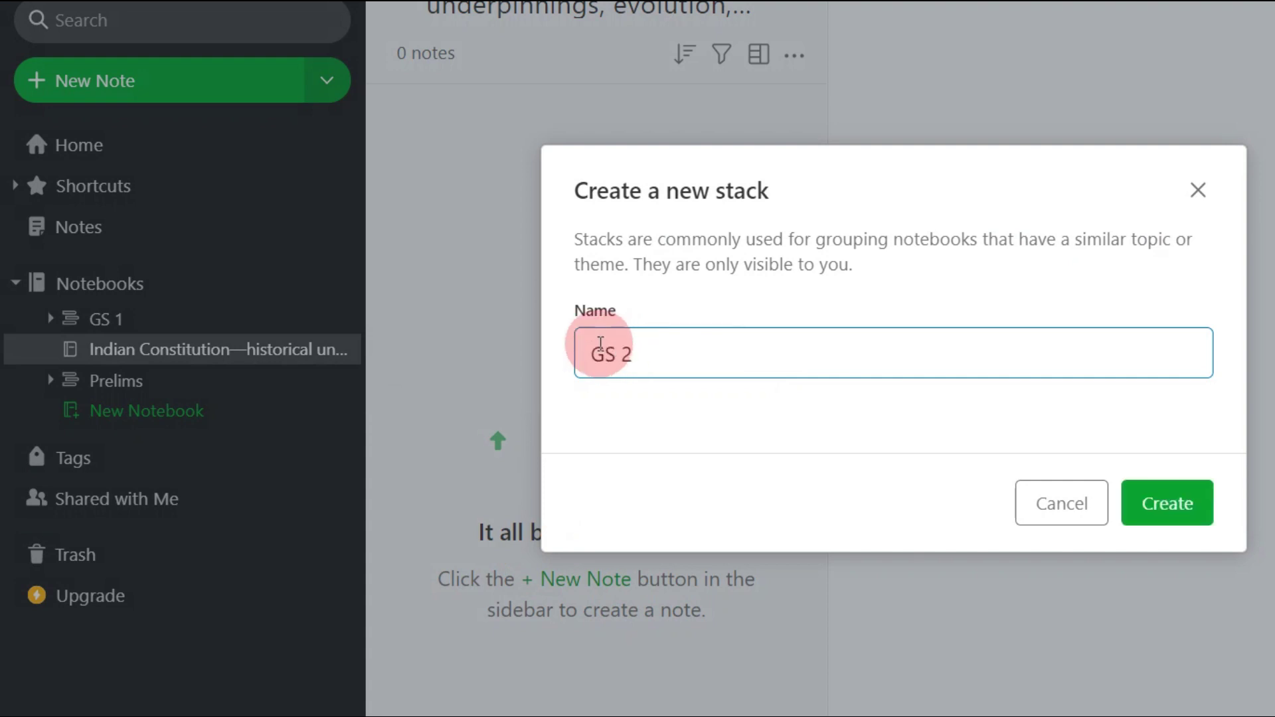
left_click(1208, 513)
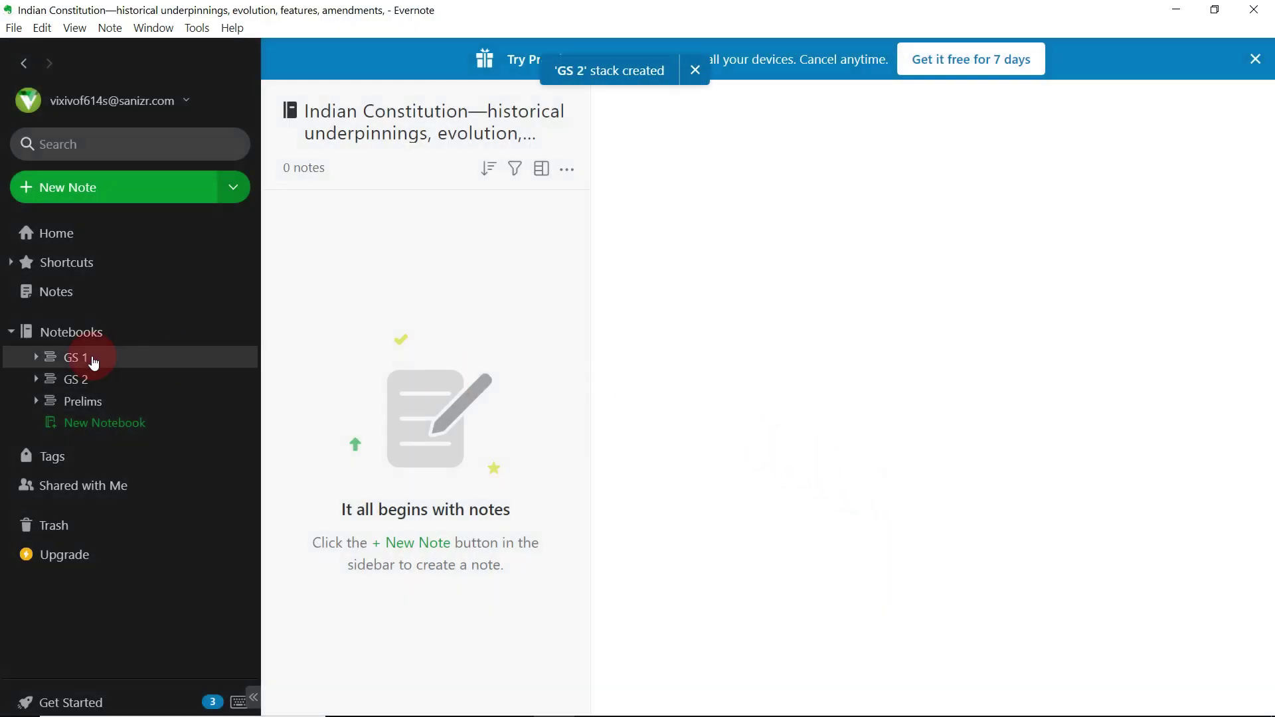
- Expand GS 2, open Indian Constitution, and bring the syllabus PDF back up
left_click(101, 387)
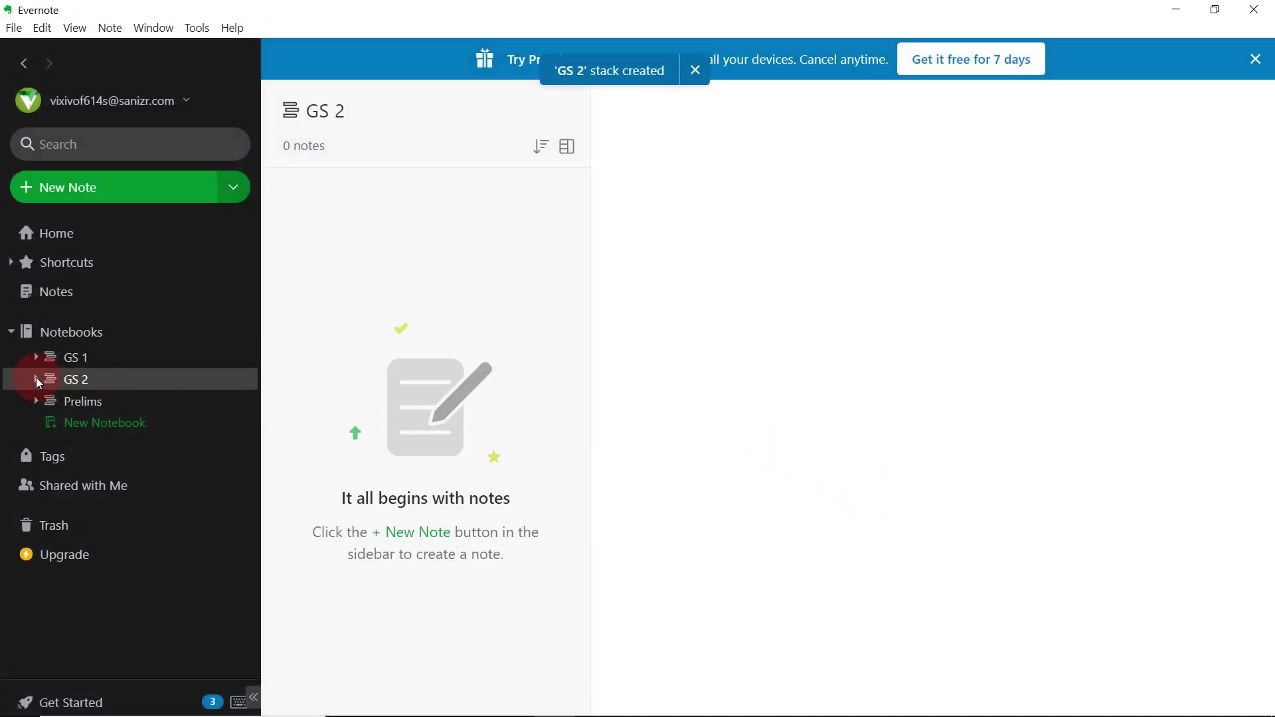
left_click(37, 379)
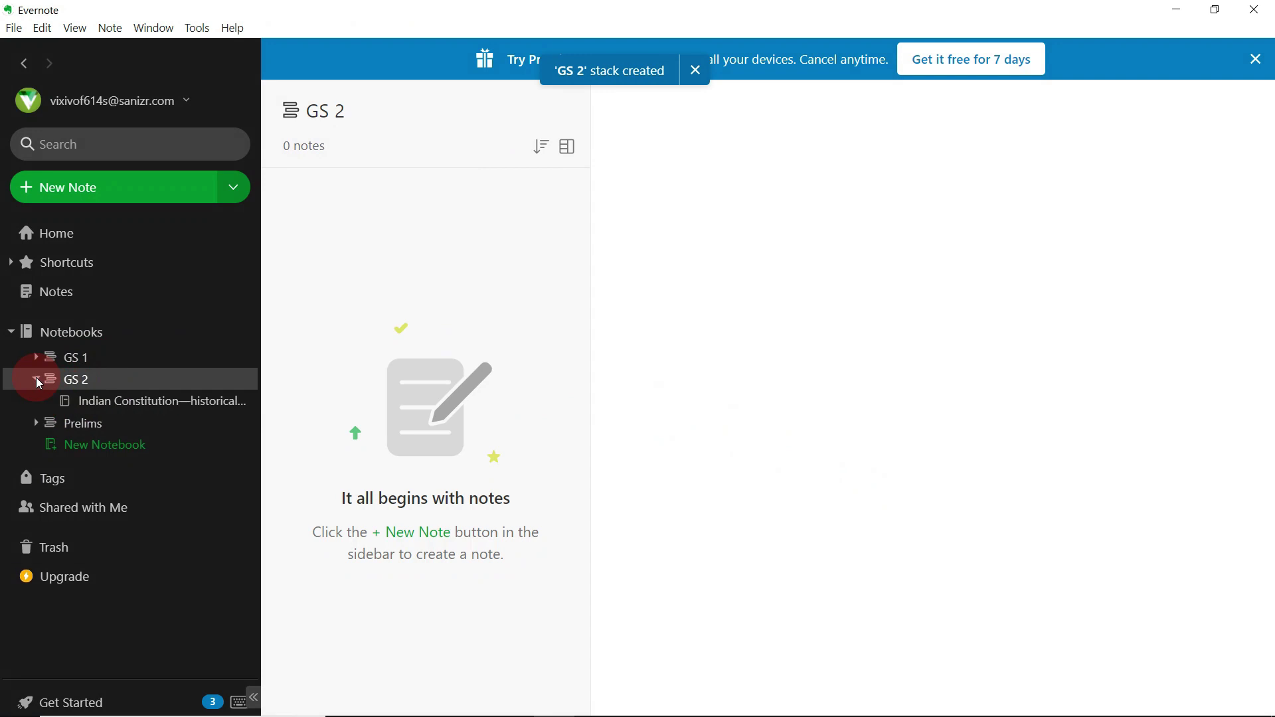
left_click(218, 407)
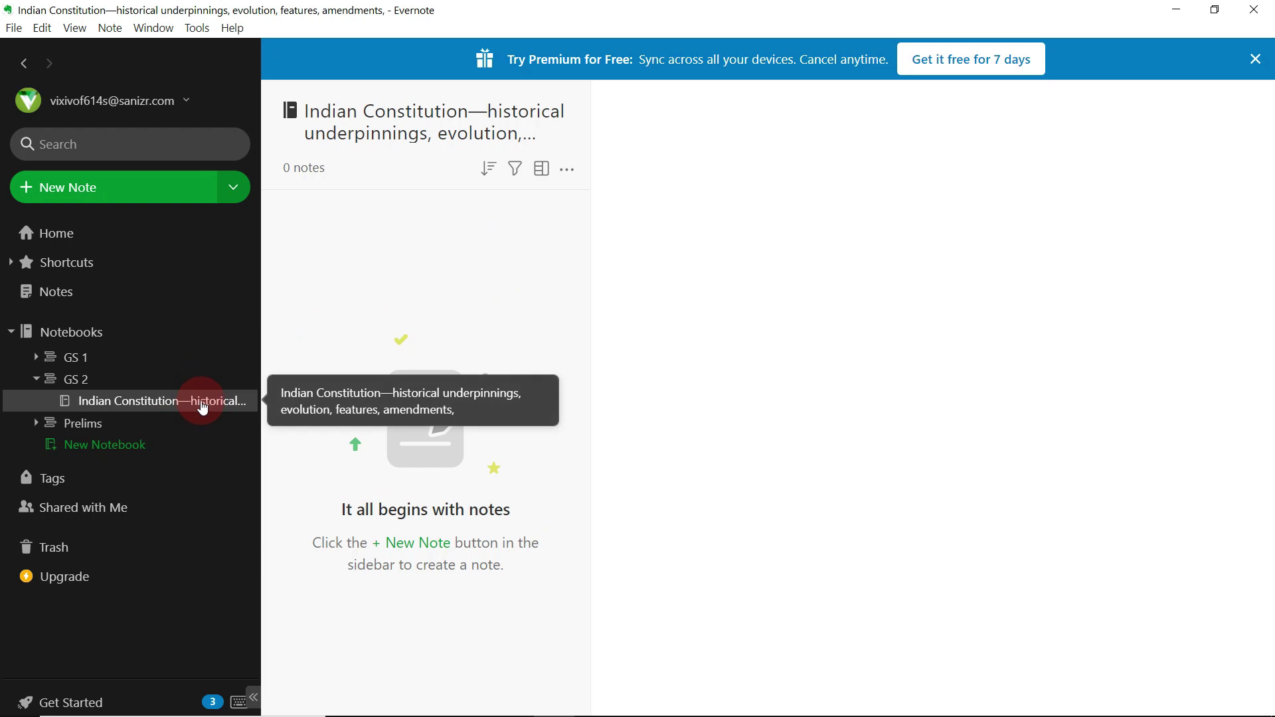
key("alt+Tab")
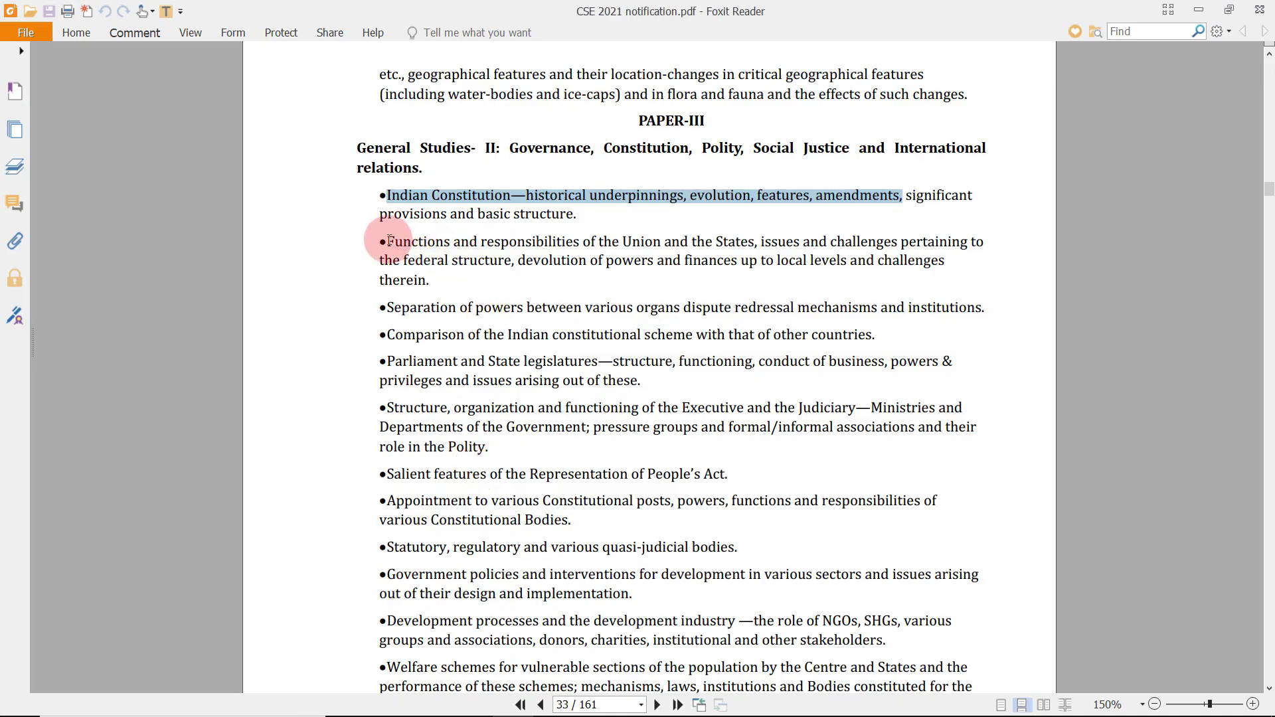
- Add a GS 2 notebook for the Union and States functions topic copied from the PDF
left_click_drag(389, 240, 750, 239)
key("ctrl+c")
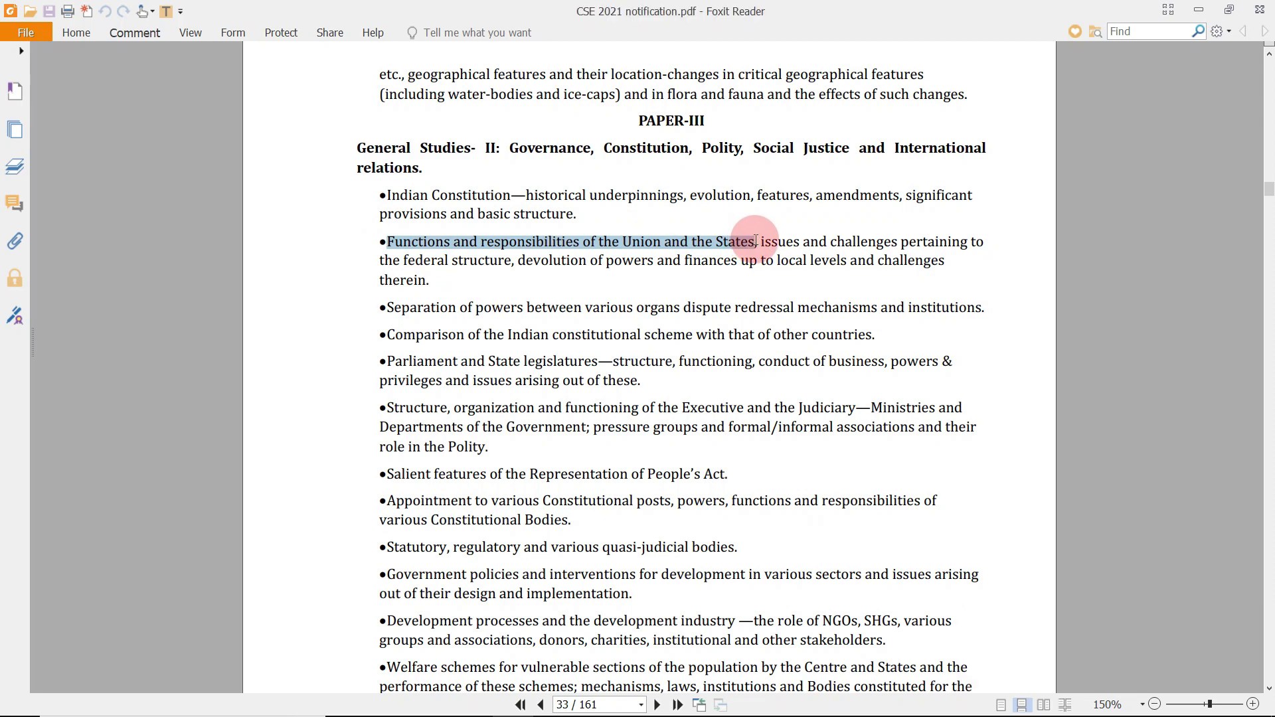
key("alt+Tab")
left_click(145, 383)
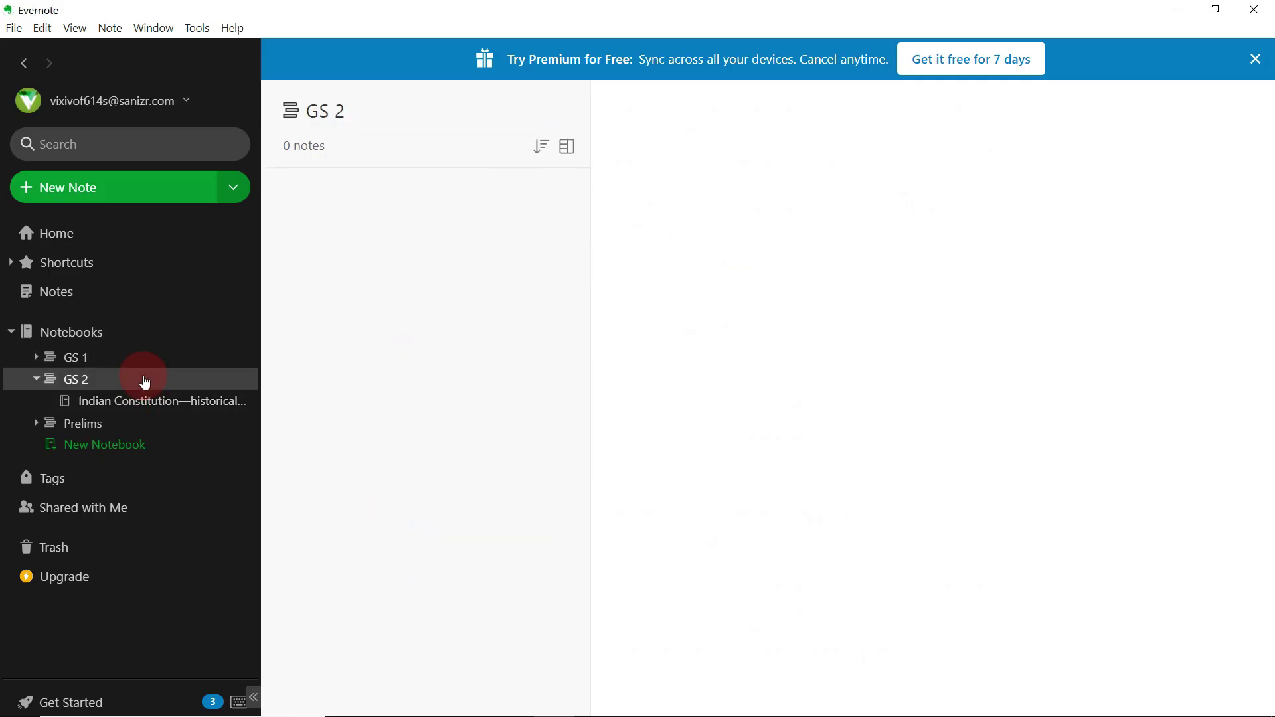
right_click(157, 389)
left_click(175, 392)
left_click(455, 382)
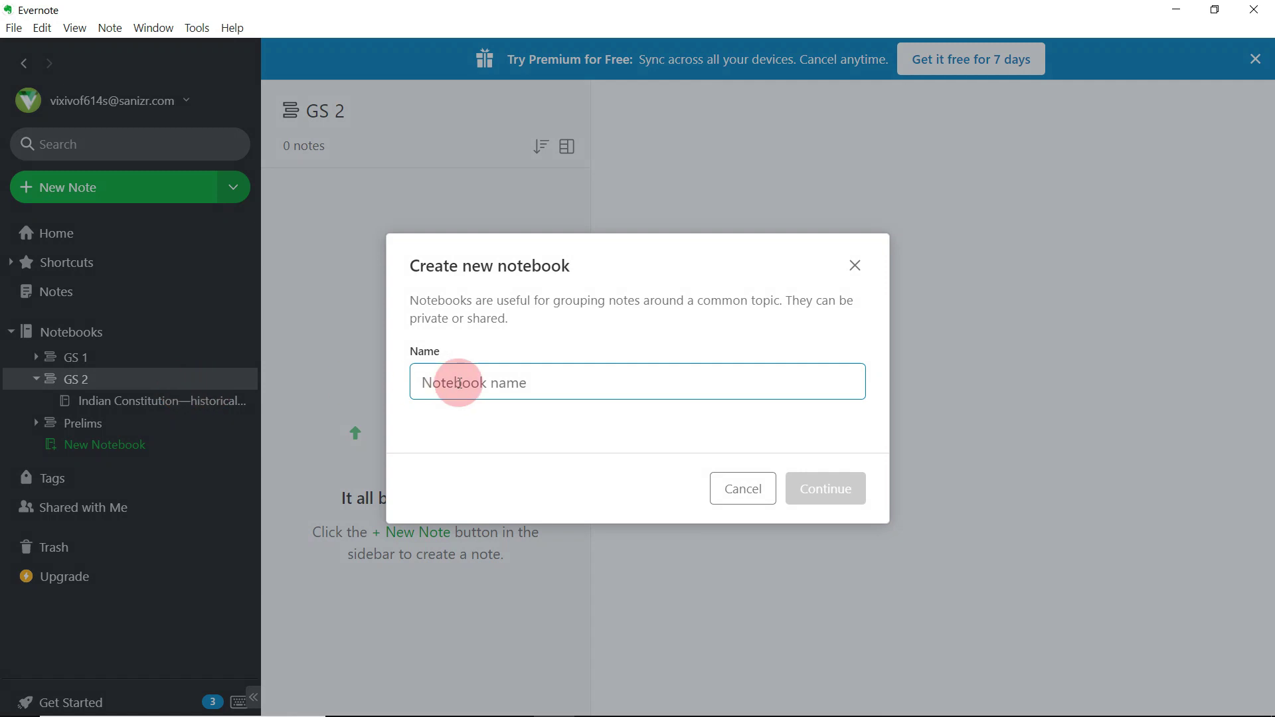
key("ctrl+v")
left_click(826, 475)
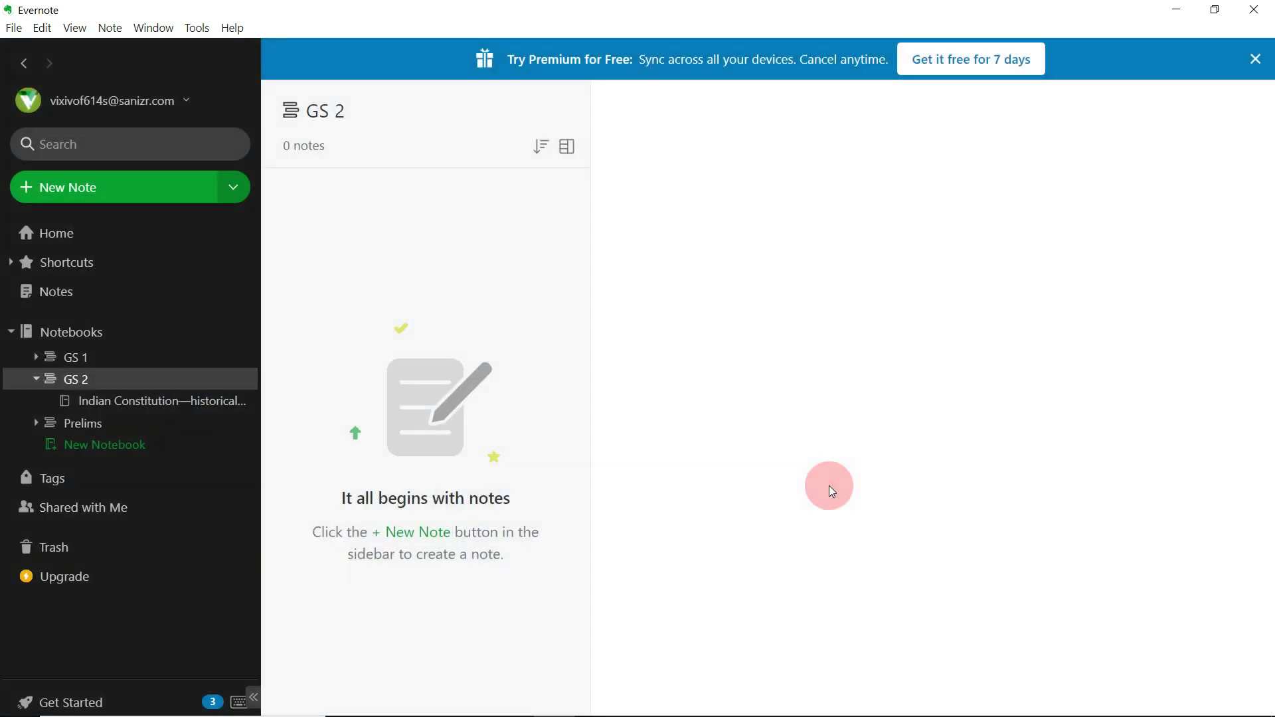
key("alt+Tab")
- Add a Separation of powers notebook to the GS 2 stack
left_click_drag(386, 307, 703, 309)
key("ctrl+c")
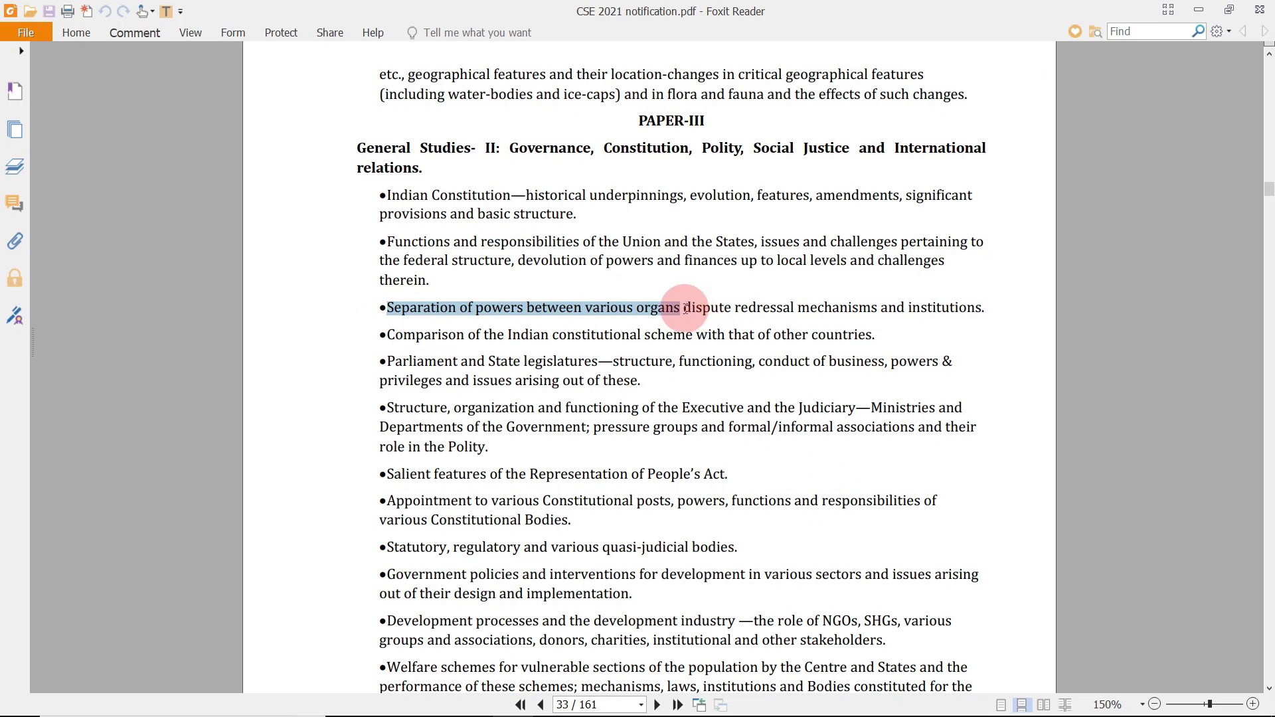
key("alt+Tab")
right_click(167, 381)
left_click(181, 392)
left_click(396, 384)
key("ctrl+v")
left_click(820, 486)
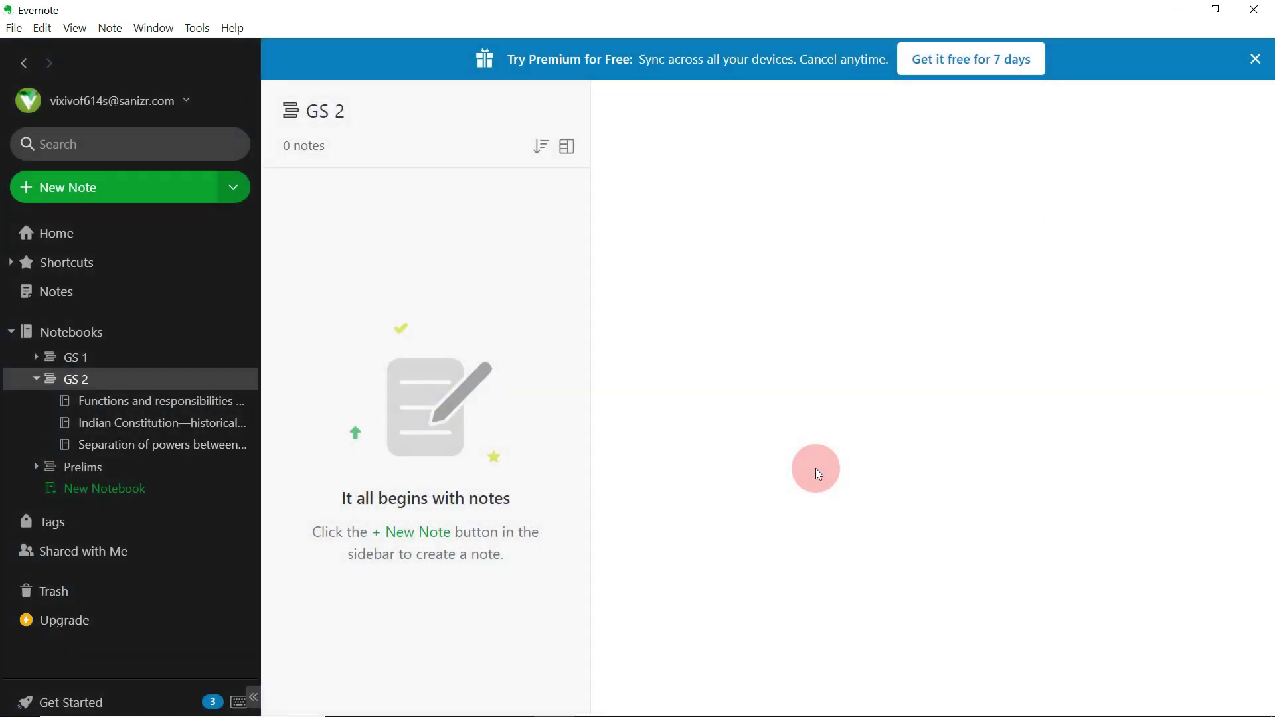
key("alt+Tab")
- Add a Parliament and State legislatures notebook to GS 2
left_click_drag(388, 334, 872, 334)
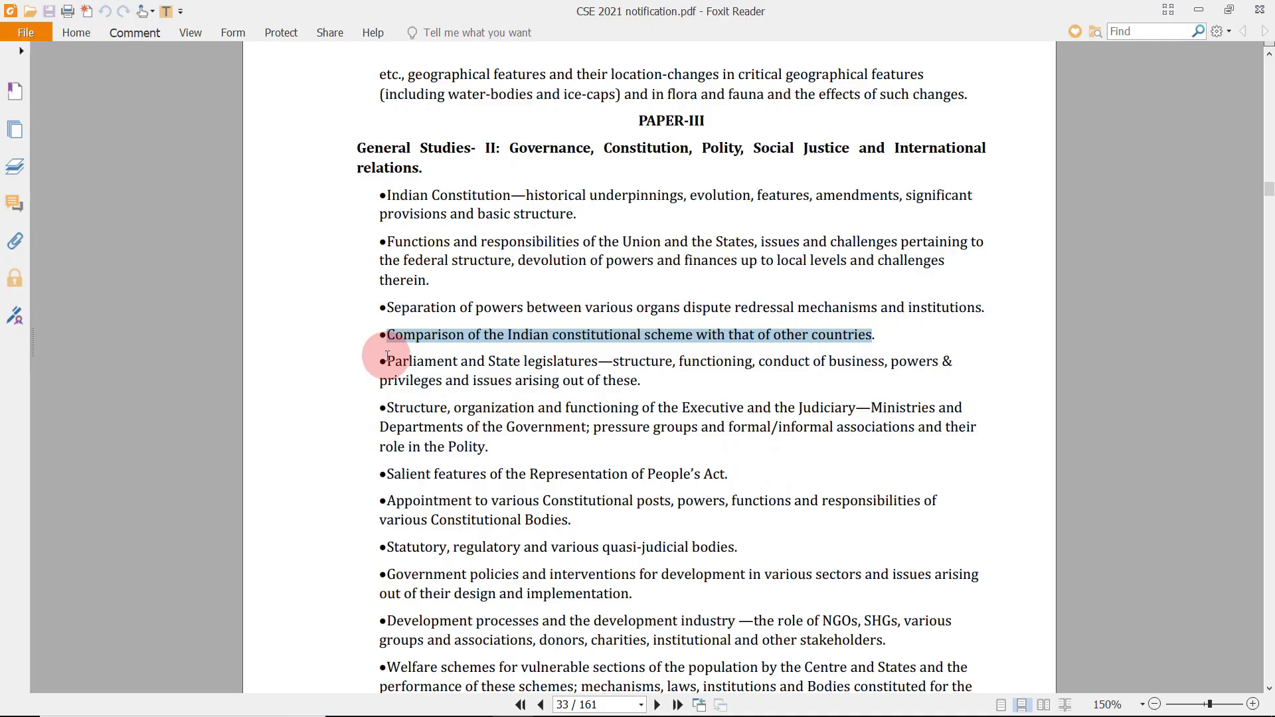
left_click_drag(387, 358, 598, 362)
key("alt+Tab")
right_click(183, 380)
left_click(196, 391)
type("Parliament and State legislatures")
left_click(864, 482)
key("alt+Tab")
- Copy the next GS II syllabus topic and add it as another GS 2 notebook
left_click_drag(381, 407, 883, 408)
key("alt+Tab")
right_click(205, 381)
left_click(321, 385)
type("Structure, organization and functioning of the Executive and the Judiciary")
left_click(805, 483)
key("alt+Tab")
- Add an Important International institutions notebook to GS 2
scroll(379, 319, "down", 1)
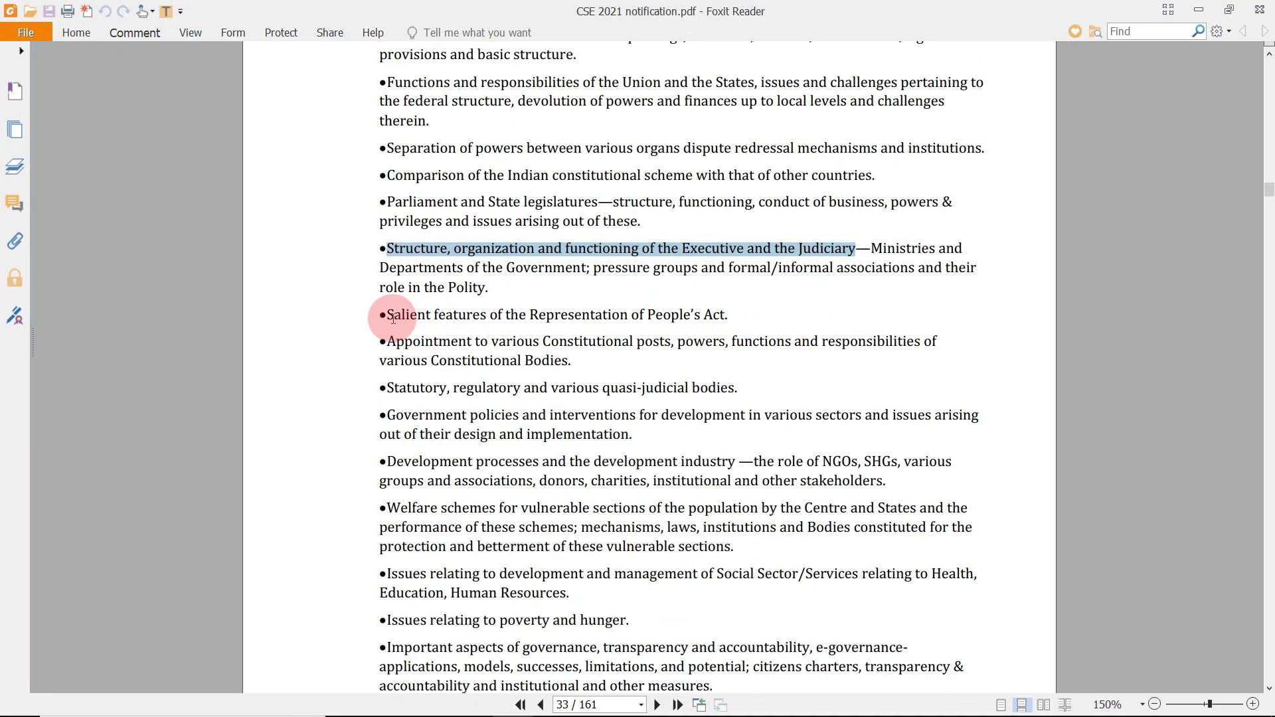
left_click_drag(387, 290, 888, 302)
key("ctrl+c")
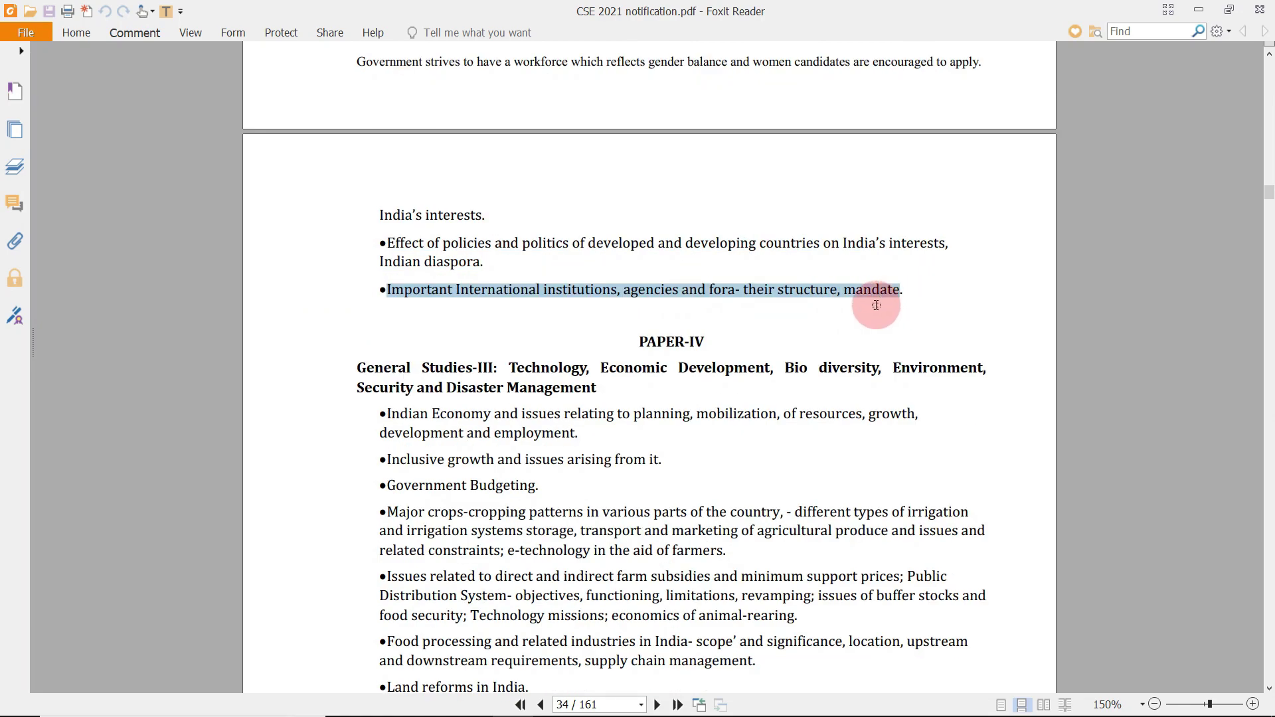
key("alt+Tab")
right_click(240, 381)
left_click(287, 389)
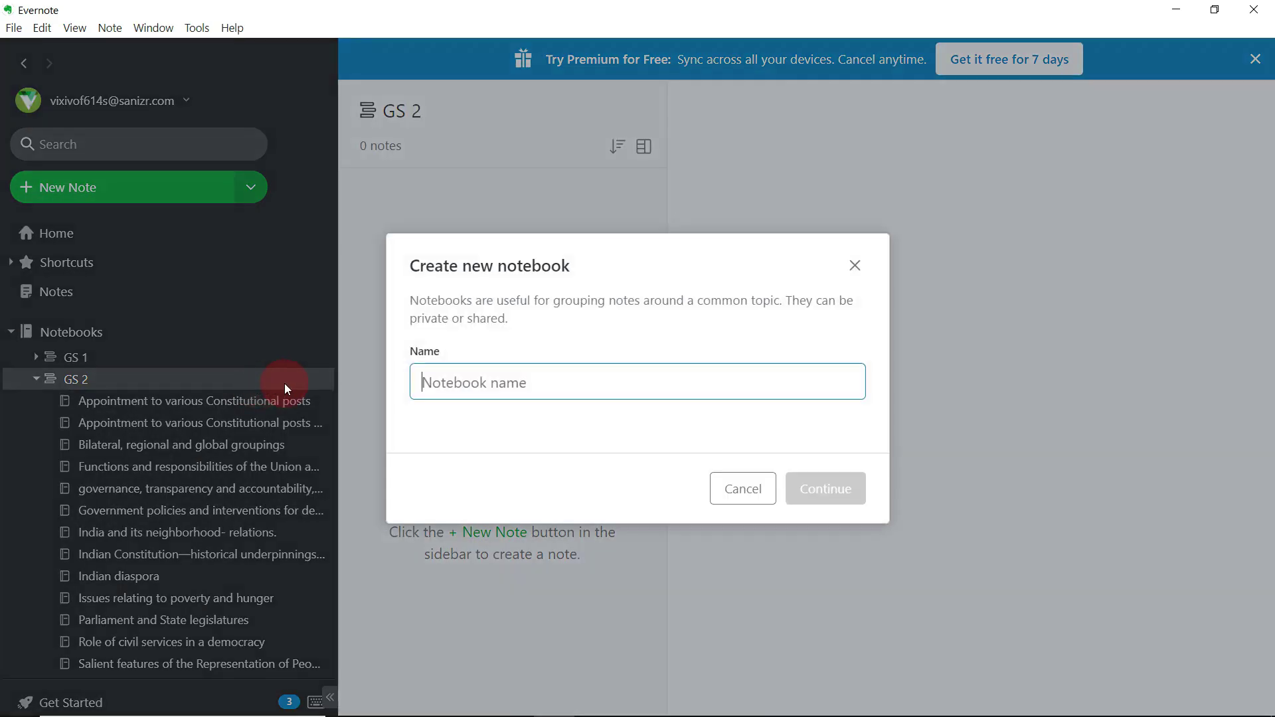
key("ctrl+v")
left_click(818, 493)
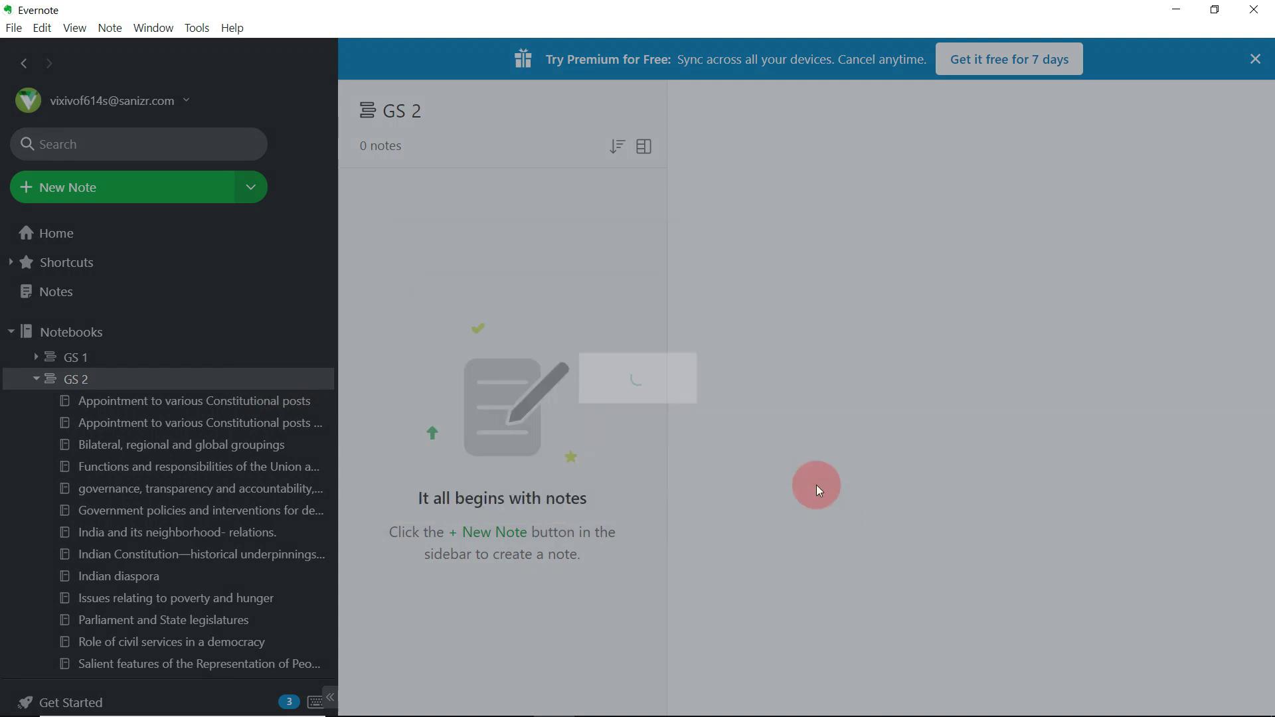
- Check GS 2 notebooks like India and its neighborhood- relations, then find the General Studies-III heading
scroll(233, 447, "down", 3)
scroll(233, 370, "up", 1)
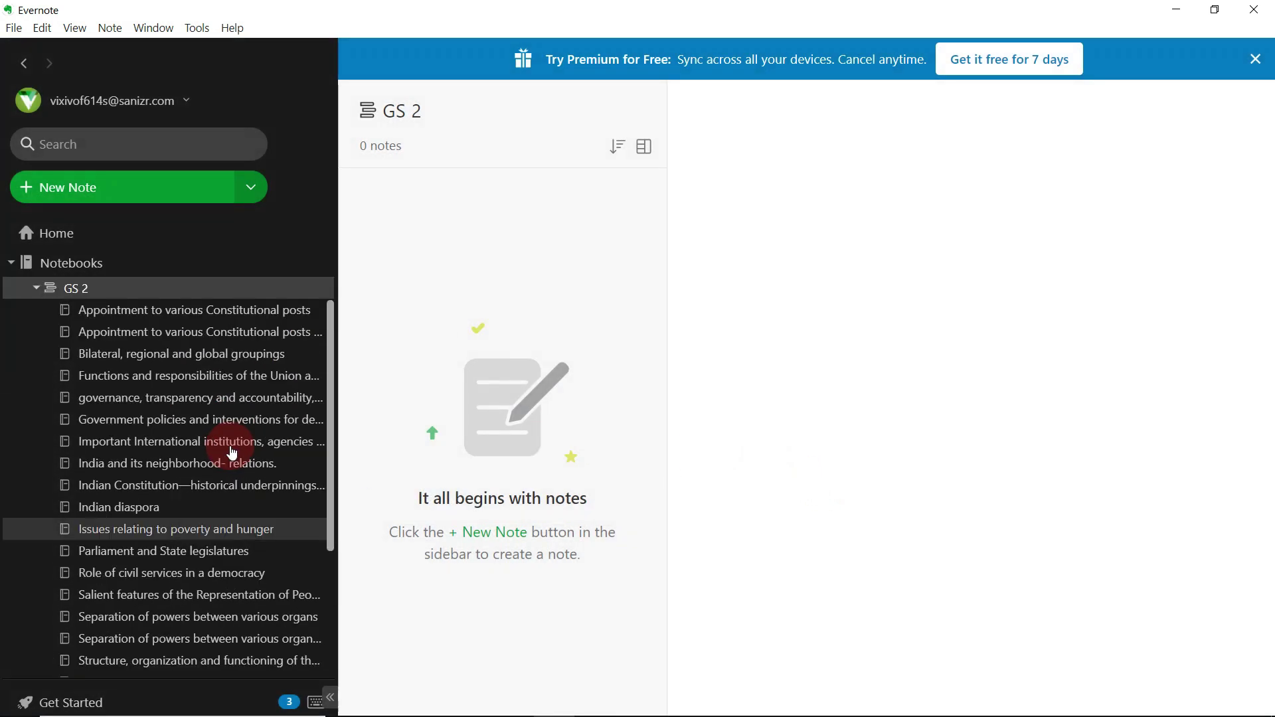
scroll(316, 414, "up", 1)
left_click_drag(328, 404, 251, 413)
left_click(252, 416)
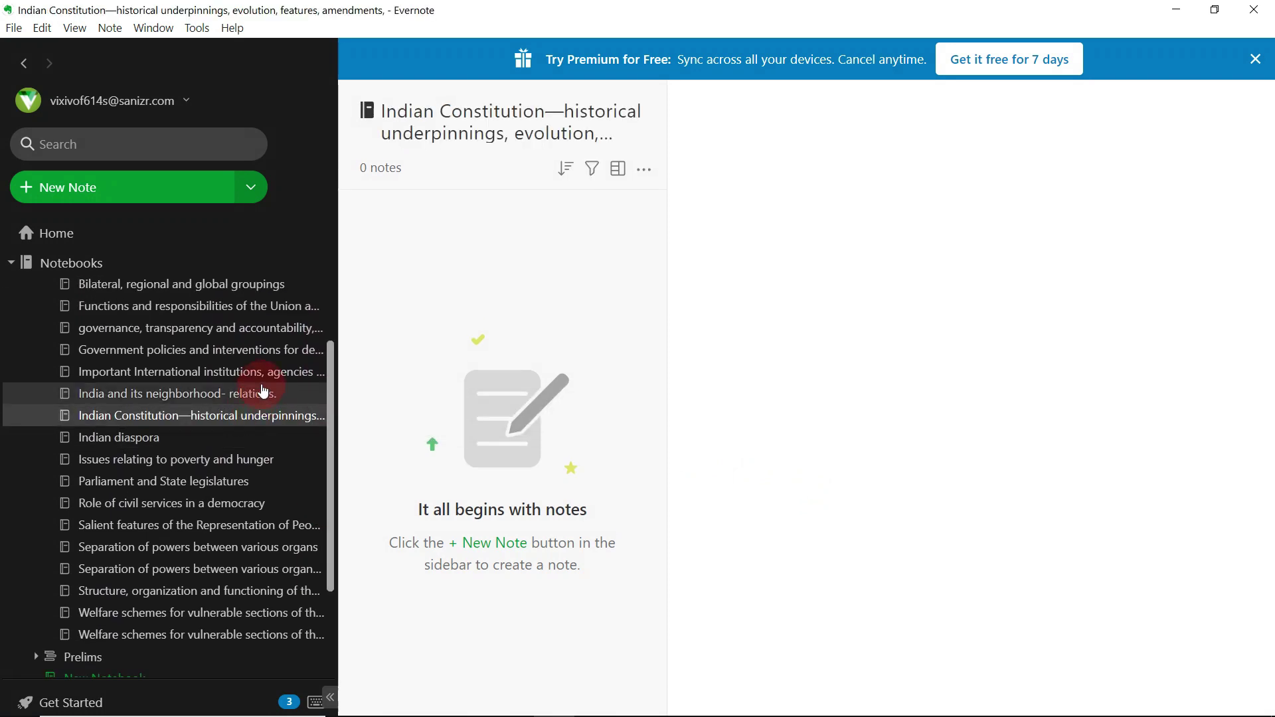
left_click(259, 395)
left_click_drag(228, 352, 216, 409)
key("alt+Tab")
left_click_drag(357, 367, 496, 369)
left_click(380, 448)
- Create the 'Indian Economy and issues relating to planning' notebook from the PDF topic
scroll(380, 448, "down", 4)
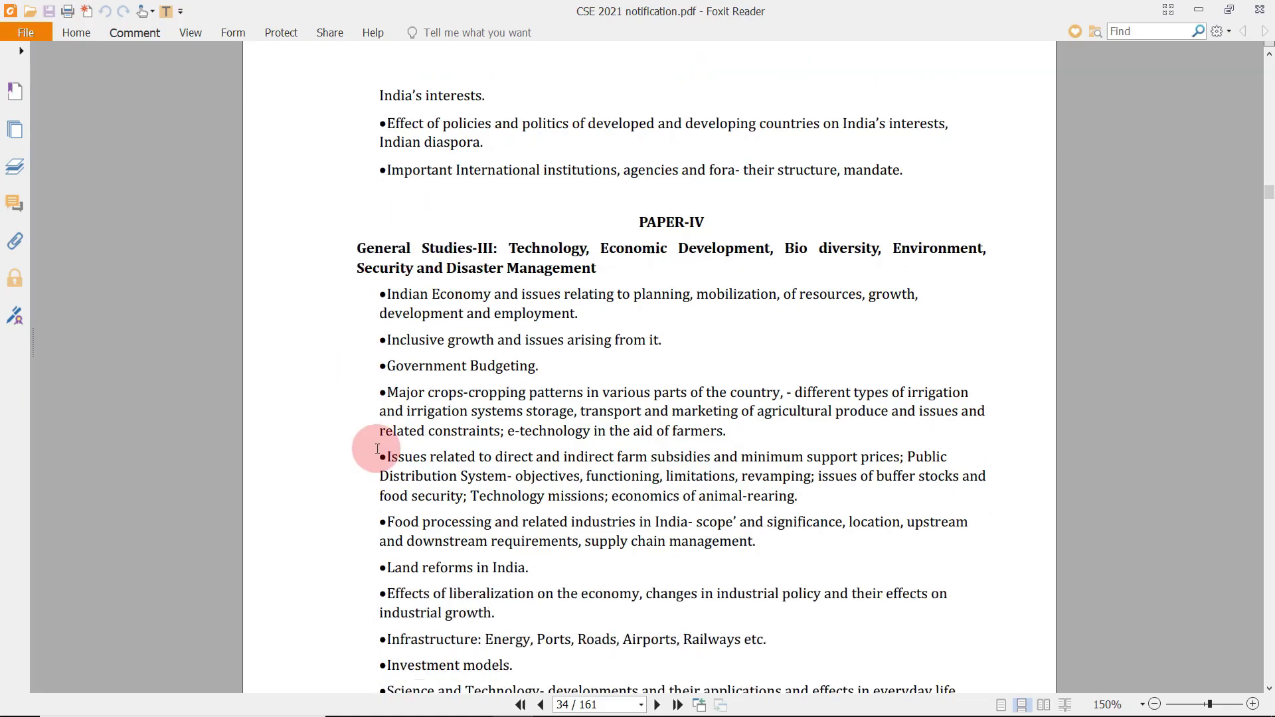
left_click_drag(385, 254, 615, 272)
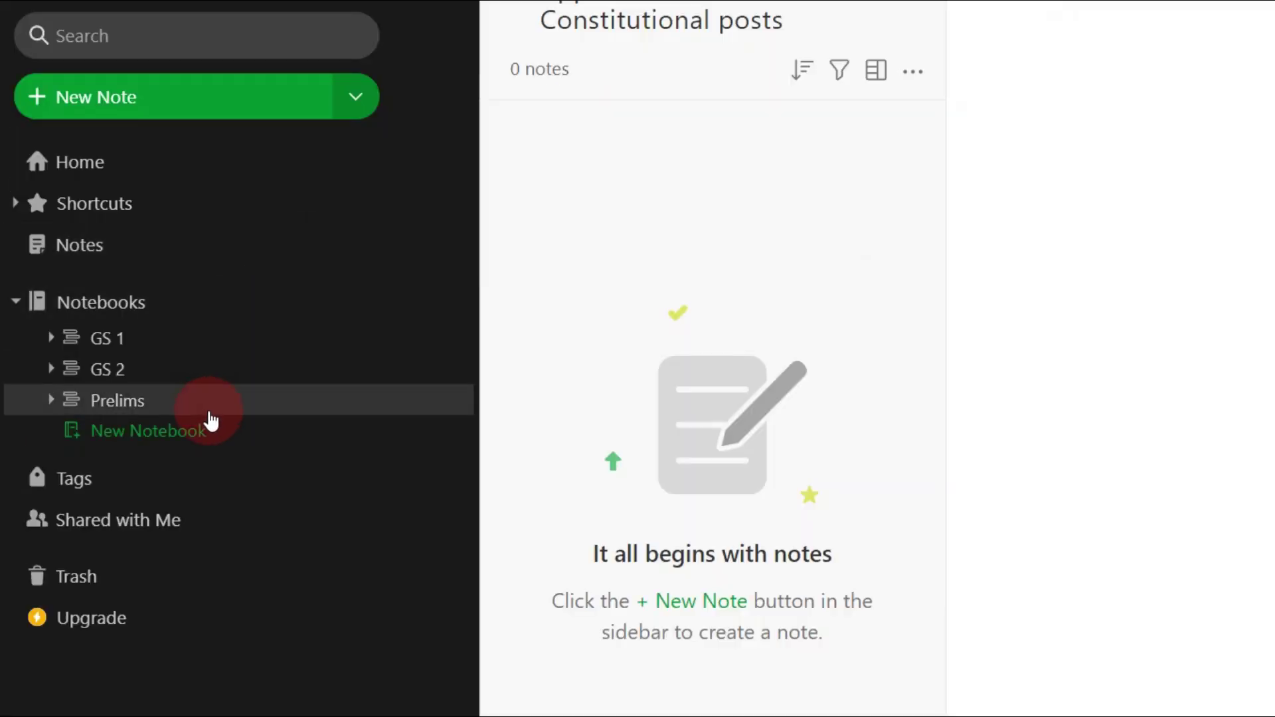
left_click(212, 438)
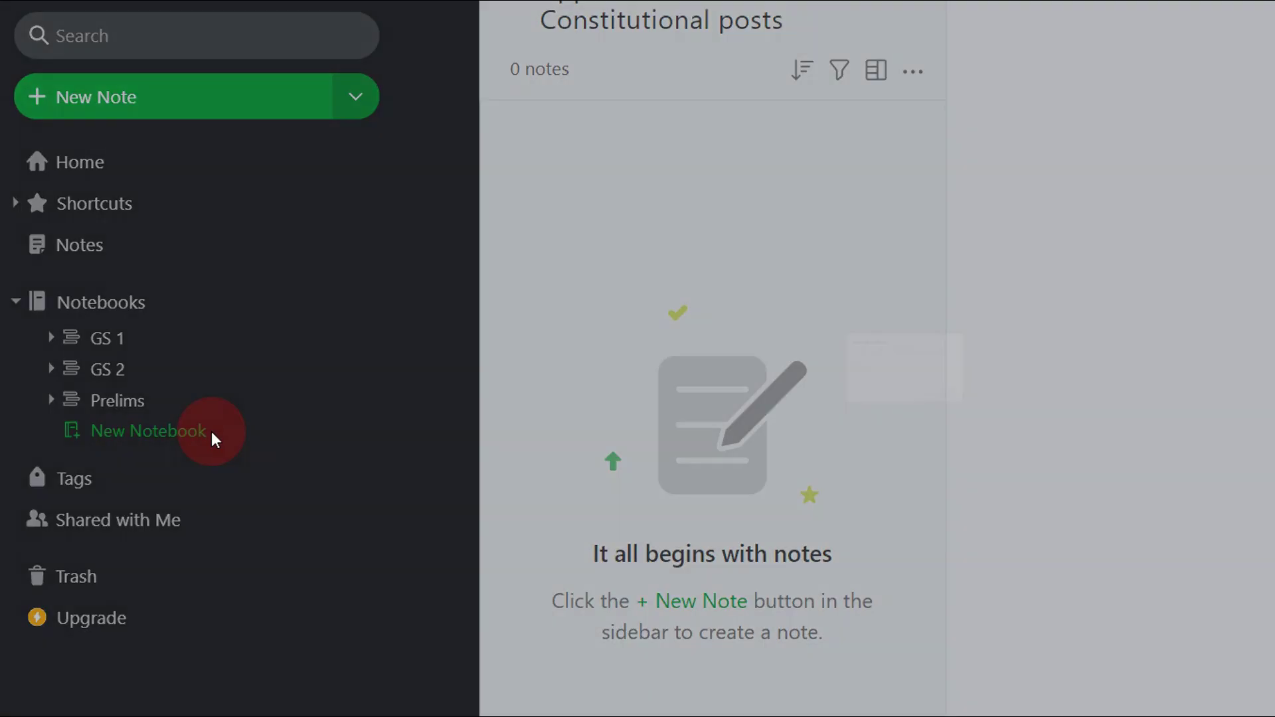
key("ctrl+v")
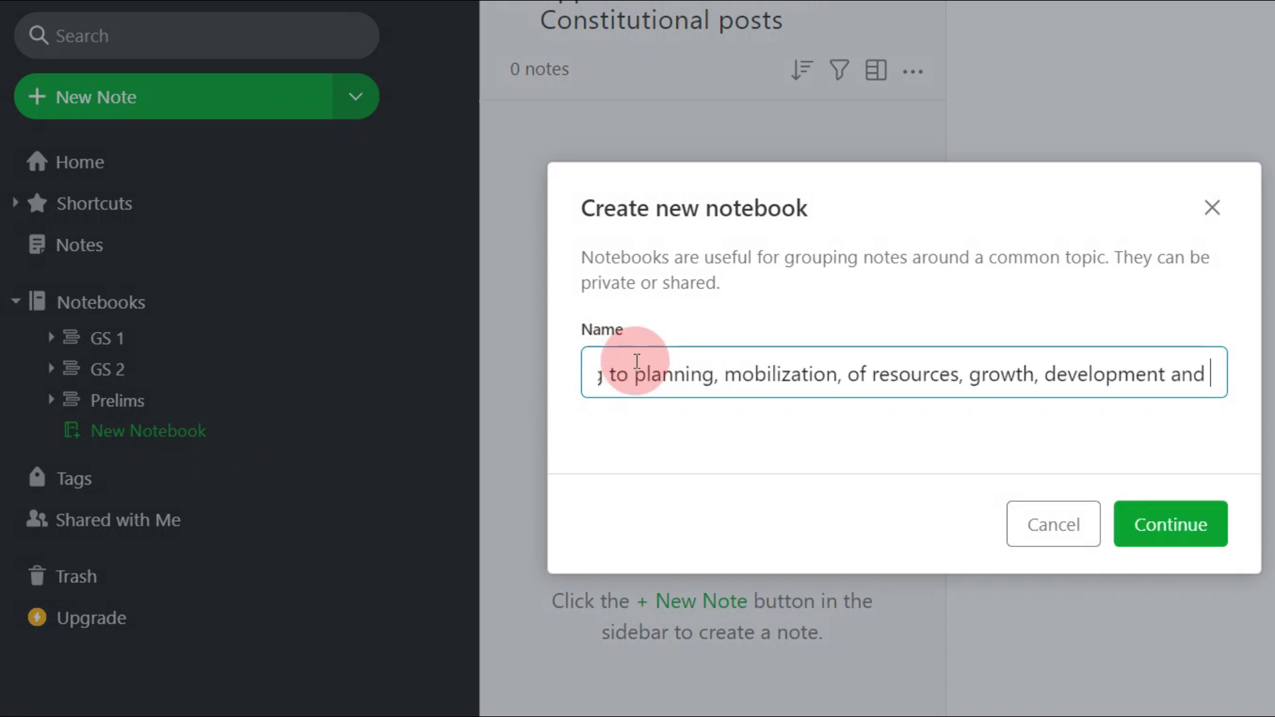
left_click(1192, 532)
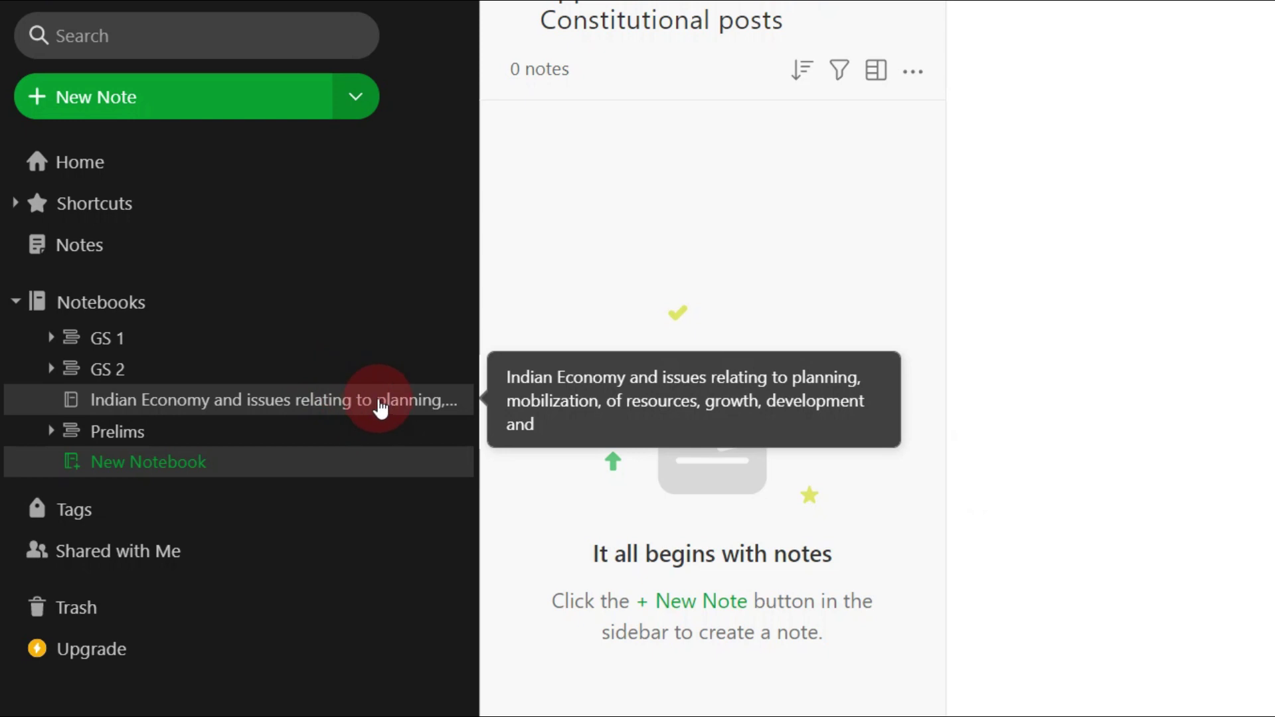
left_click(386, 410)
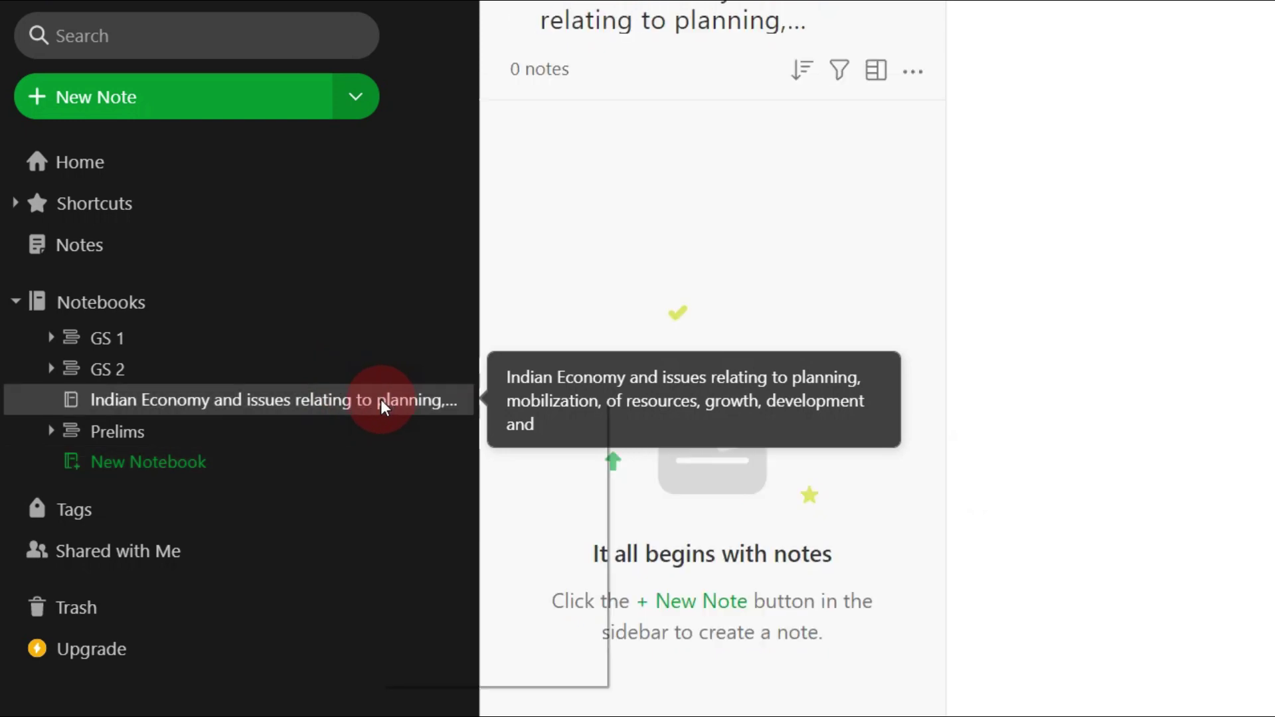
- Put the Indian Economy notebook into a new stack named GS 3
right_click(383, 406)
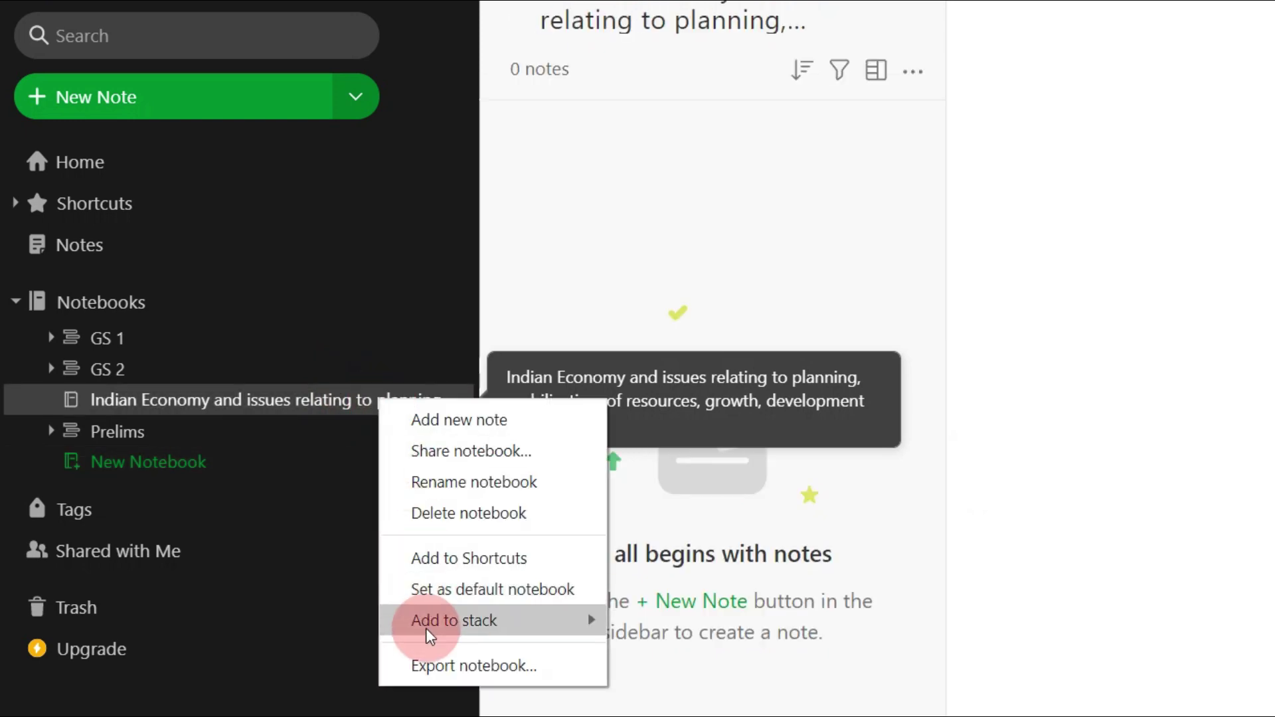
mouse_move(427, 628)
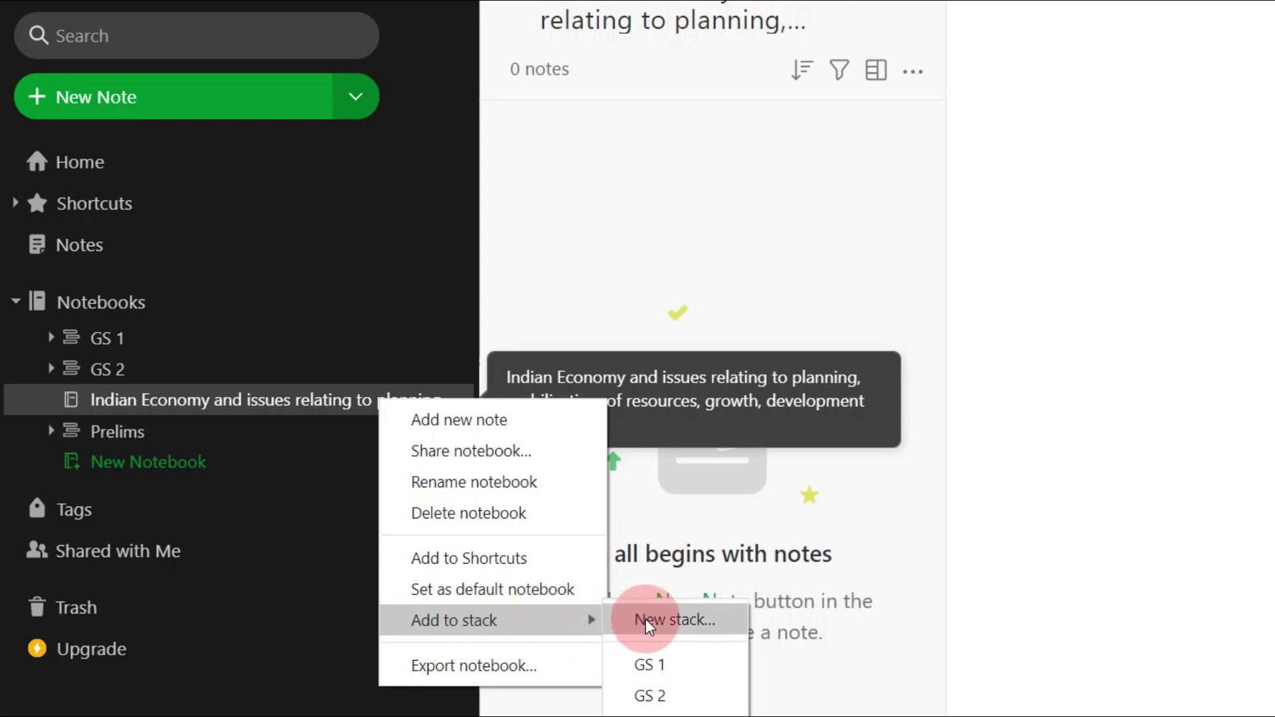
left_click(671, 619)
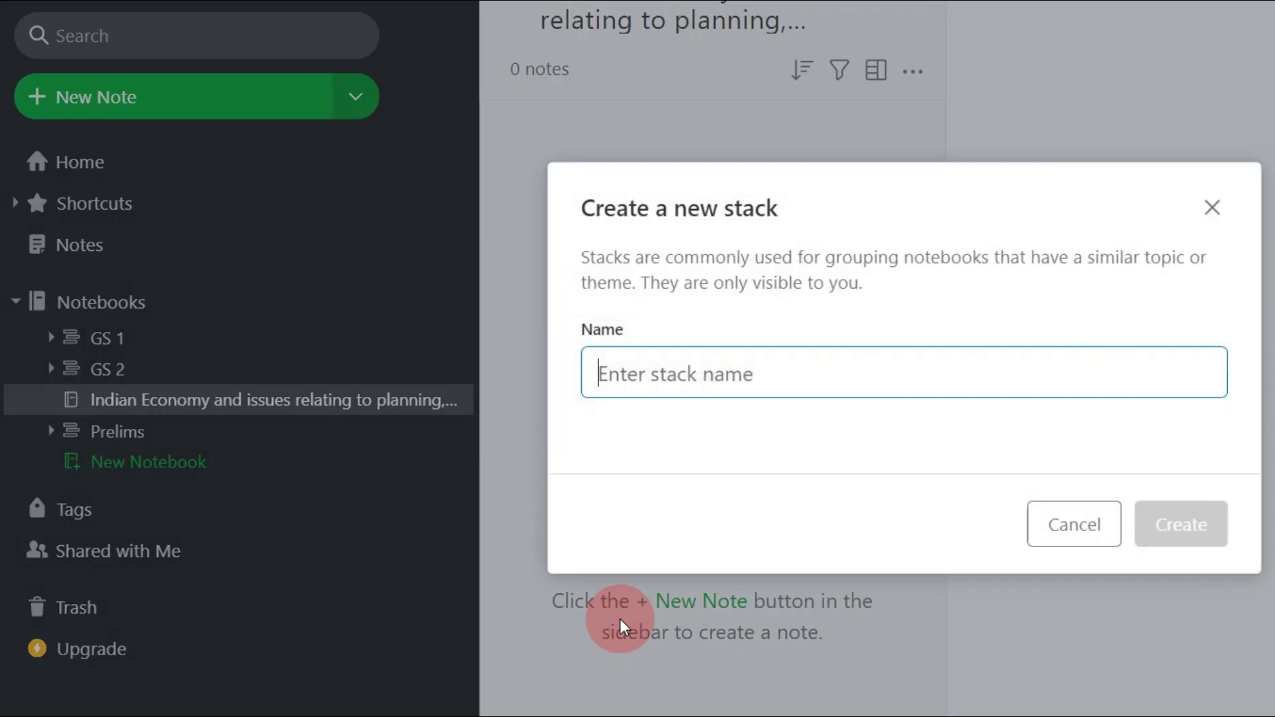
type("GS 3")
key("Escape")
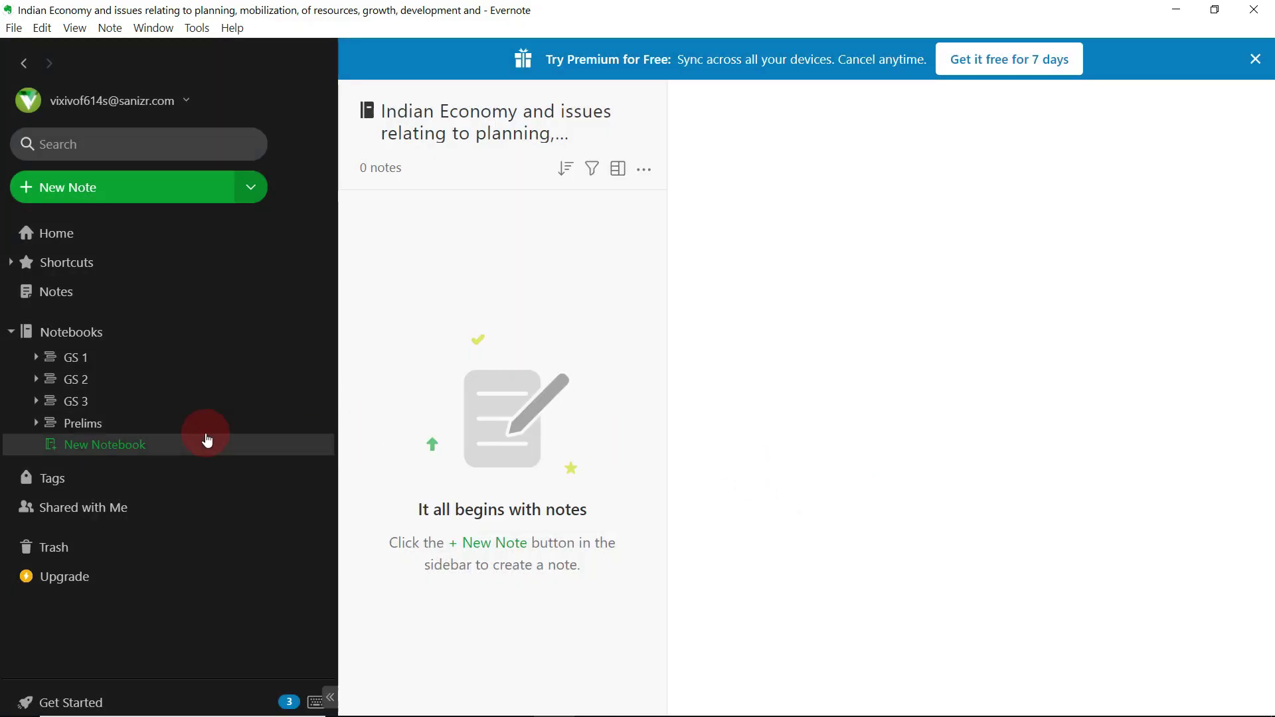
- Expand GS 3 to show the Indian Economy notebook, then return to the syllabus PDF
left_click(103, 403)
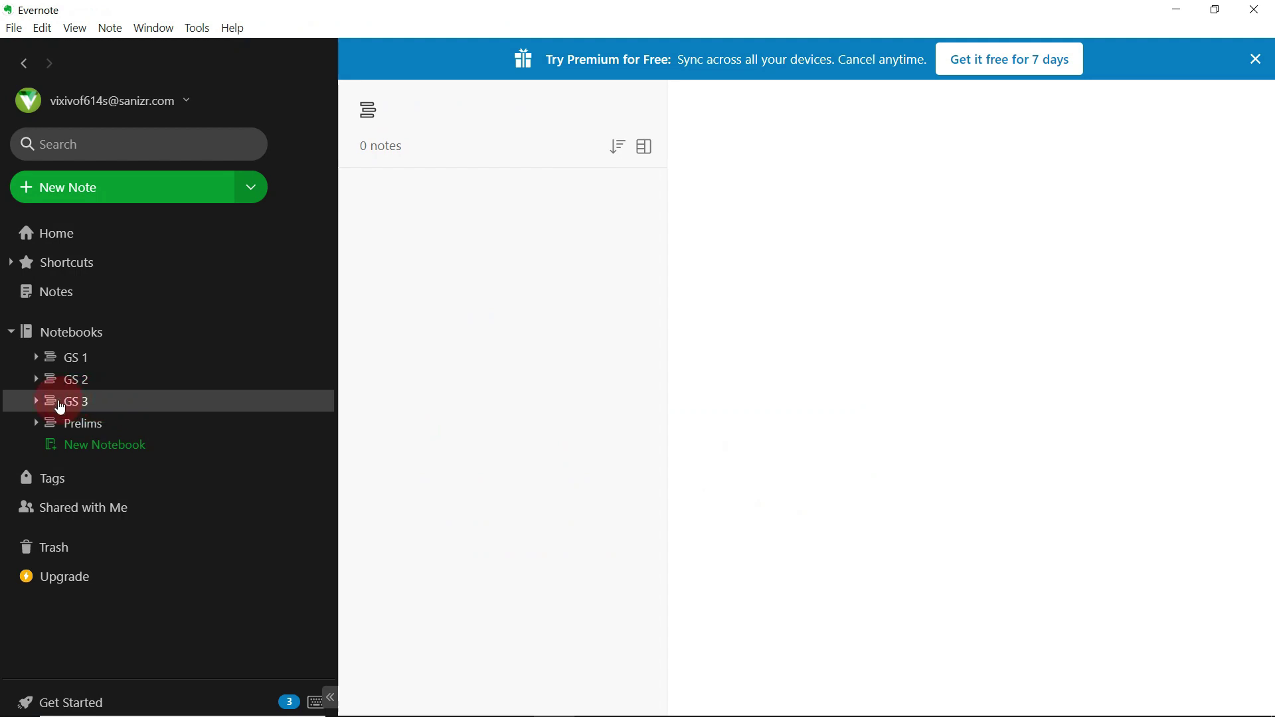
left_click(37, 401)
left_click(213, 431)
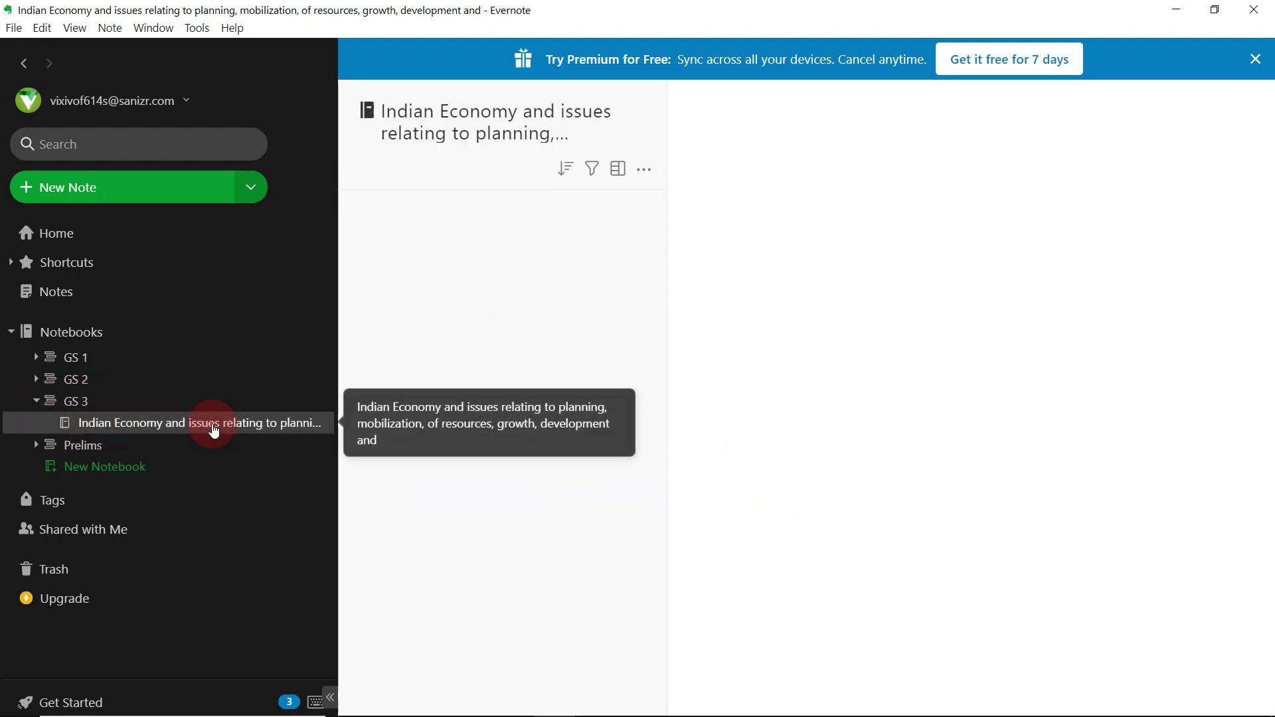
left_click(183, 404)
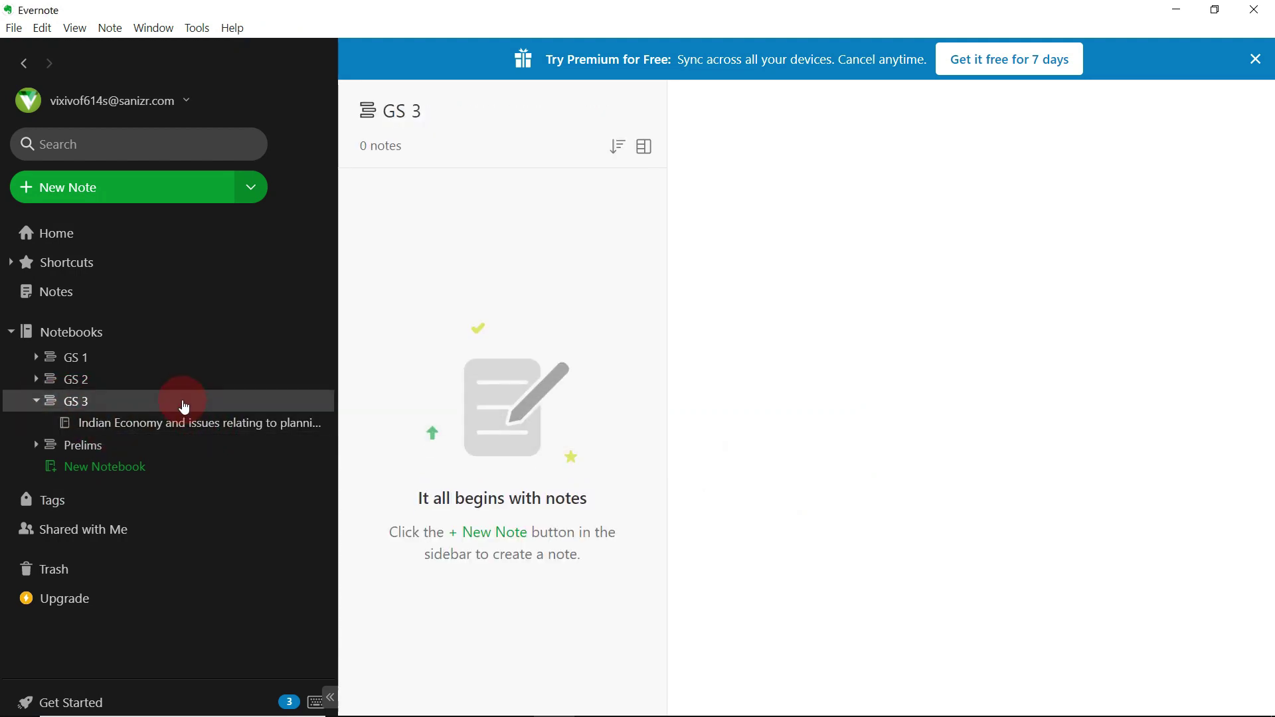
key("alt+Tab")
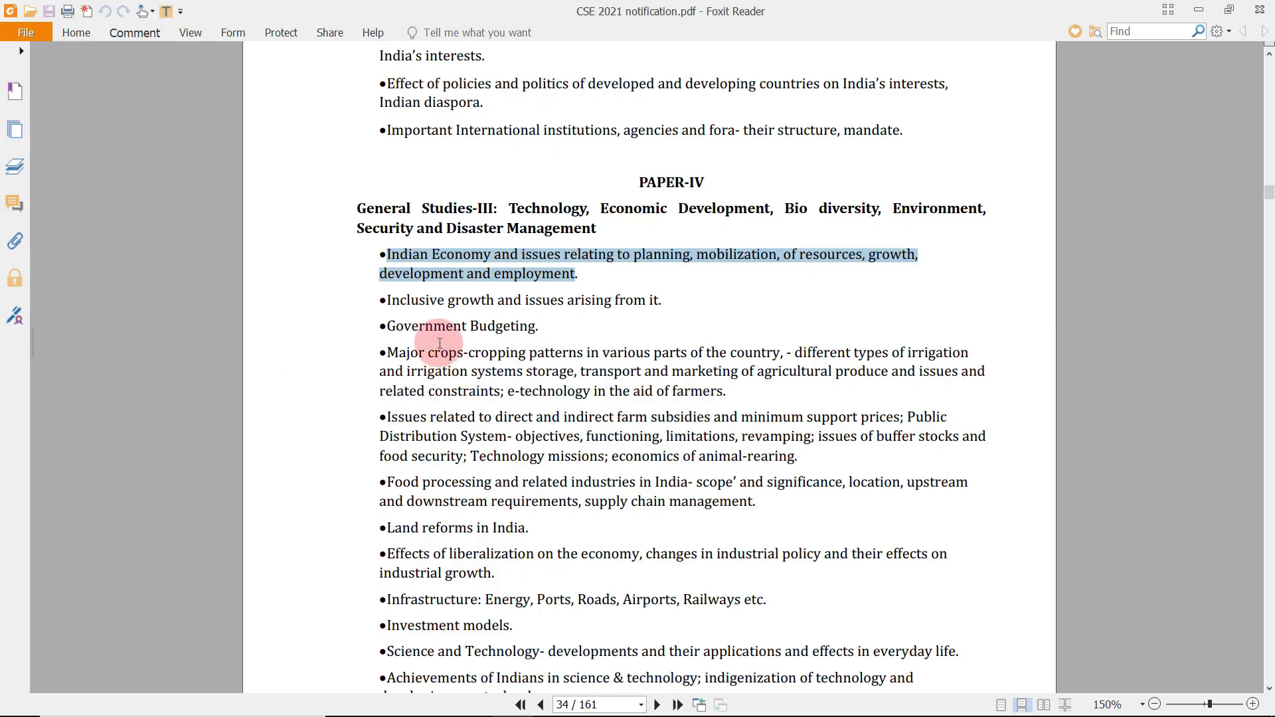
- Add an Inclusive growth notebook to the GS 3 stack
left_click_drag(389, 299, 682, 303)
key("ctrl+c")
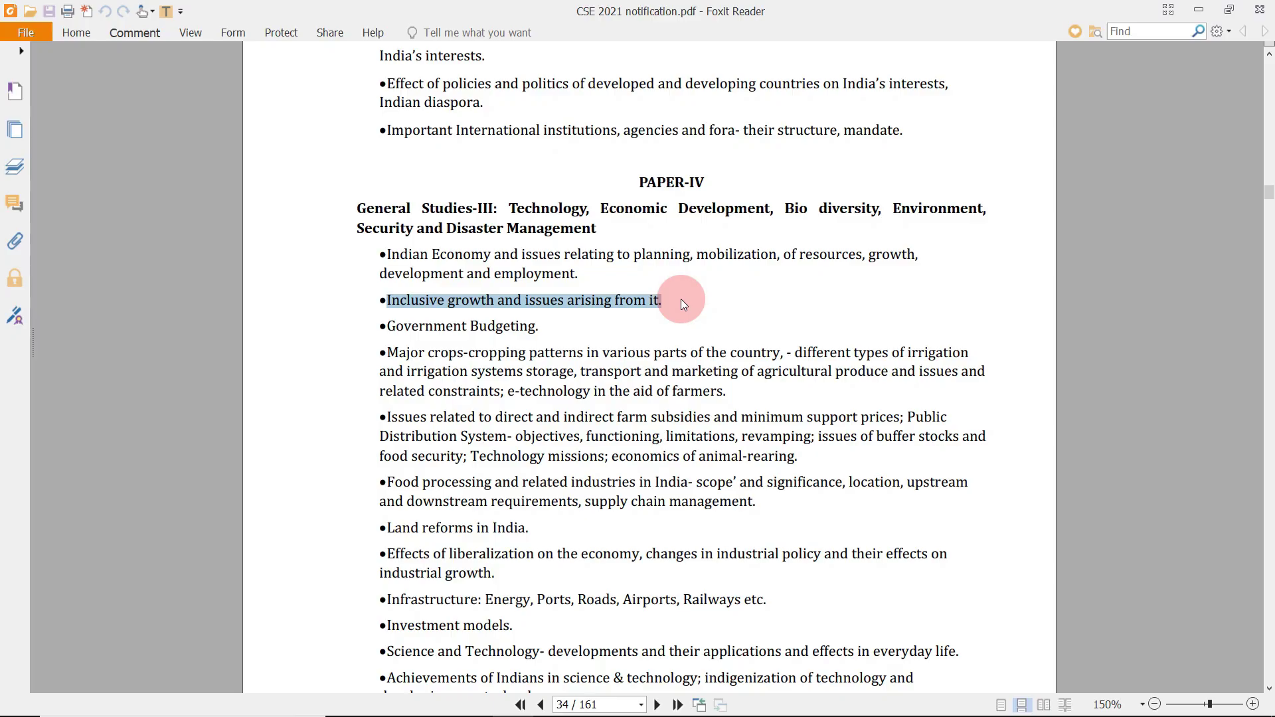
key("alt+Tab")
right_click(213, 412)
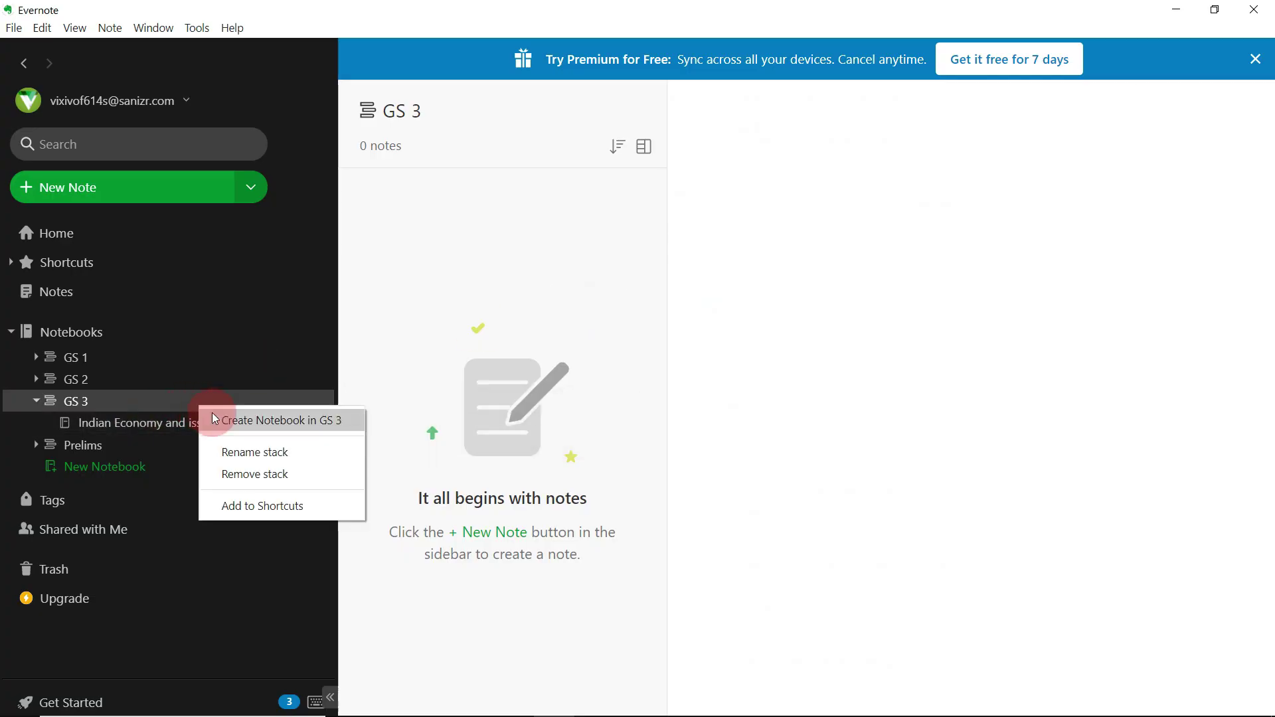
left_click(214, 416)
key("ctrl+v")
left_click(822, 481)
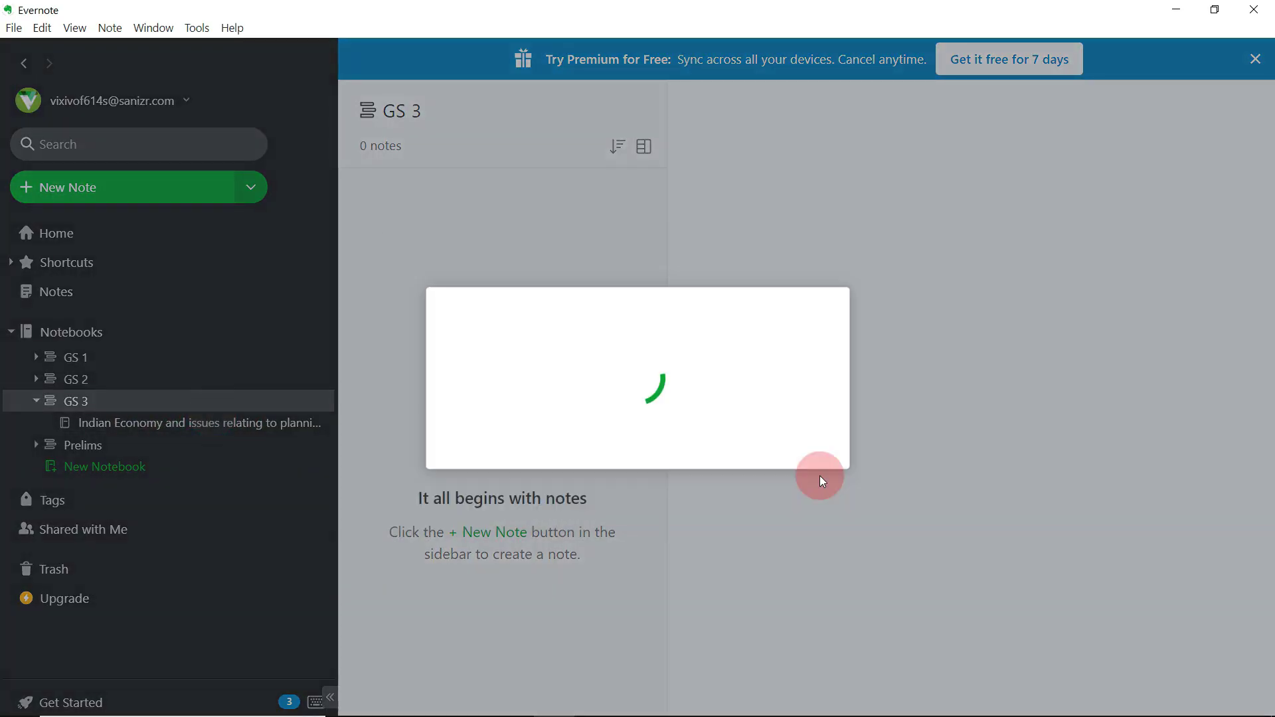
key("alt+Tab")
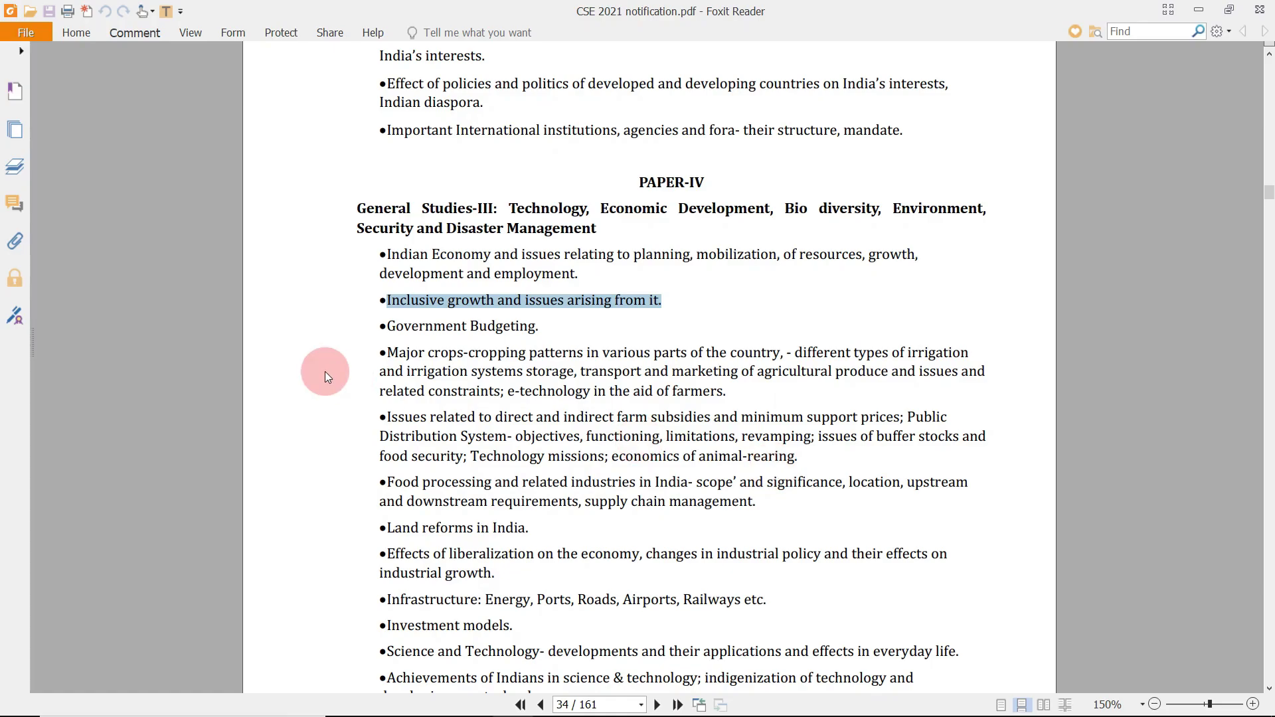
- Add GS 3 notebooks for Government Budgeting and 'Various Security forces and agencies and their mandate'
triple_click(548, 327)
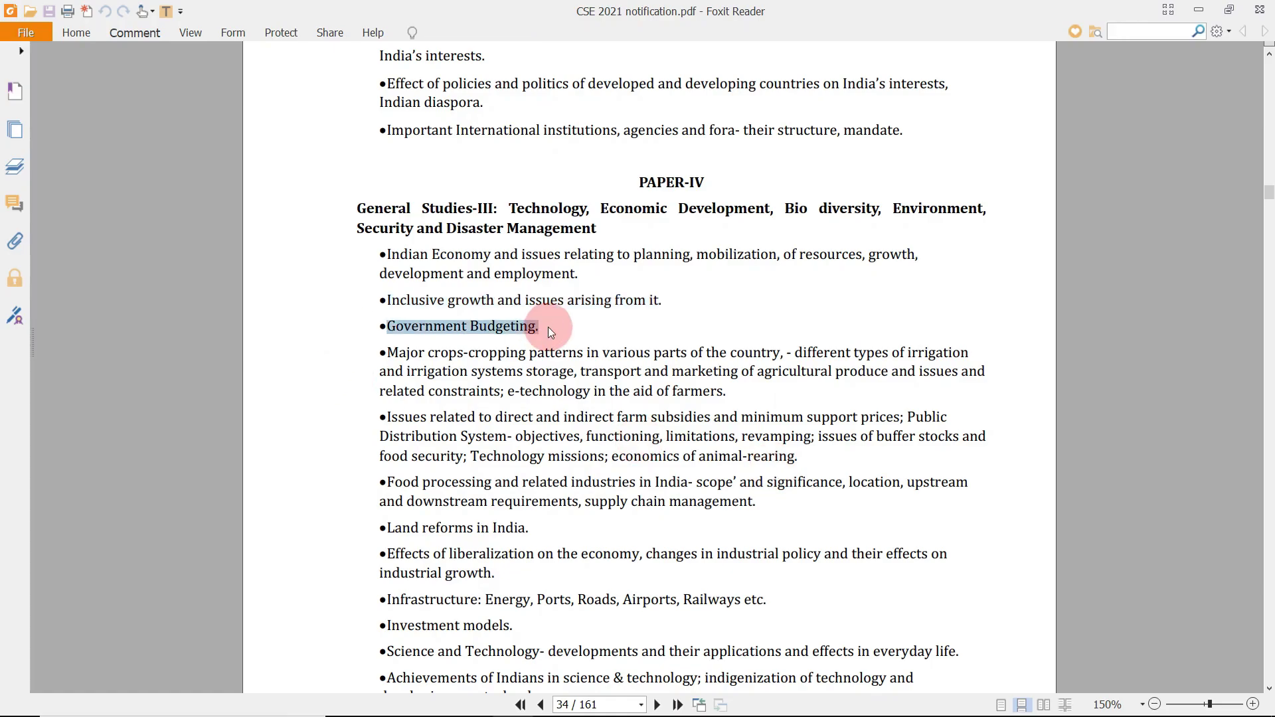
key("alt+Tab")
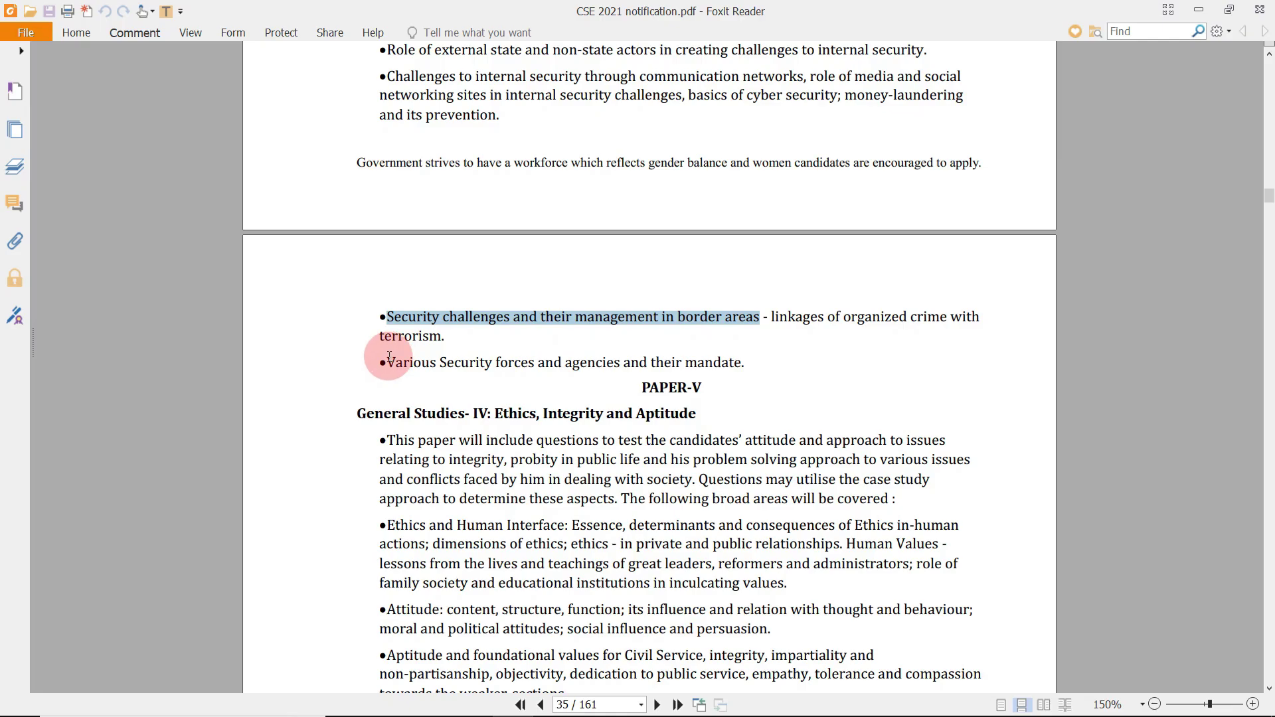
left_click_drag(387, 362, 744, 358)
key("ctrl+c")
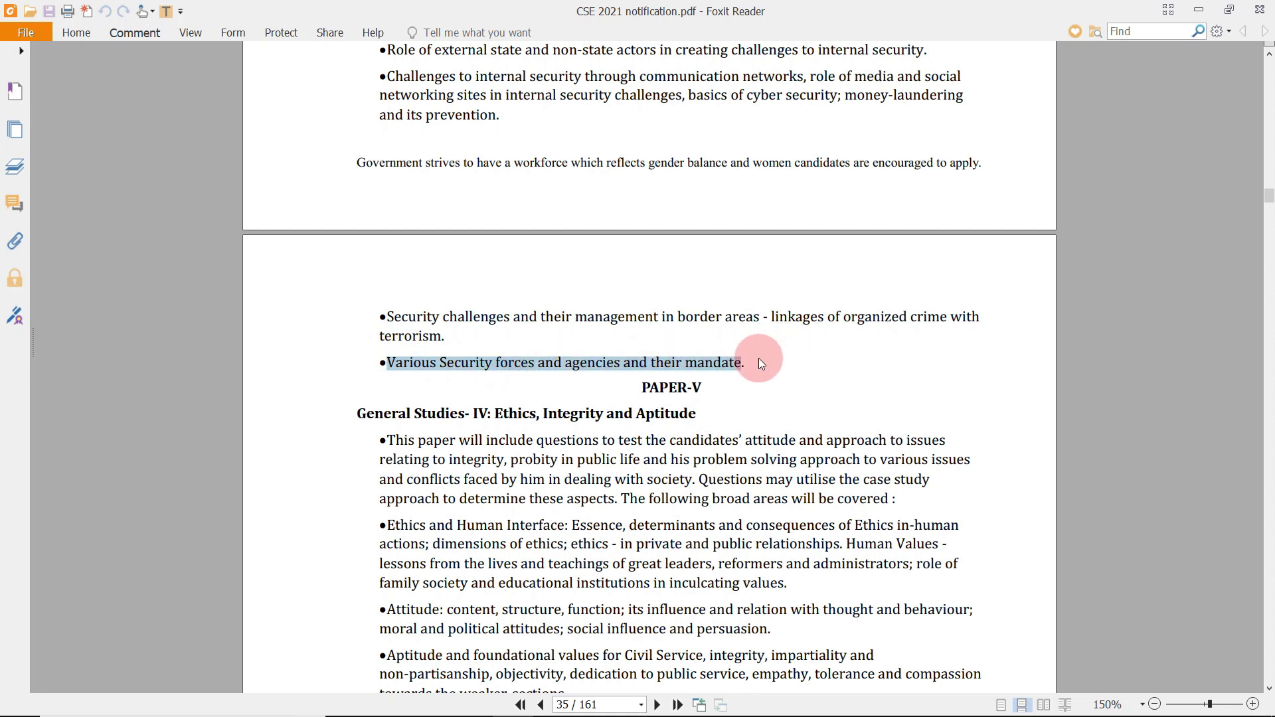
key("alt+Tab")
right_click(236, 403)
left_click(240, 411)
key("ctrl+v")
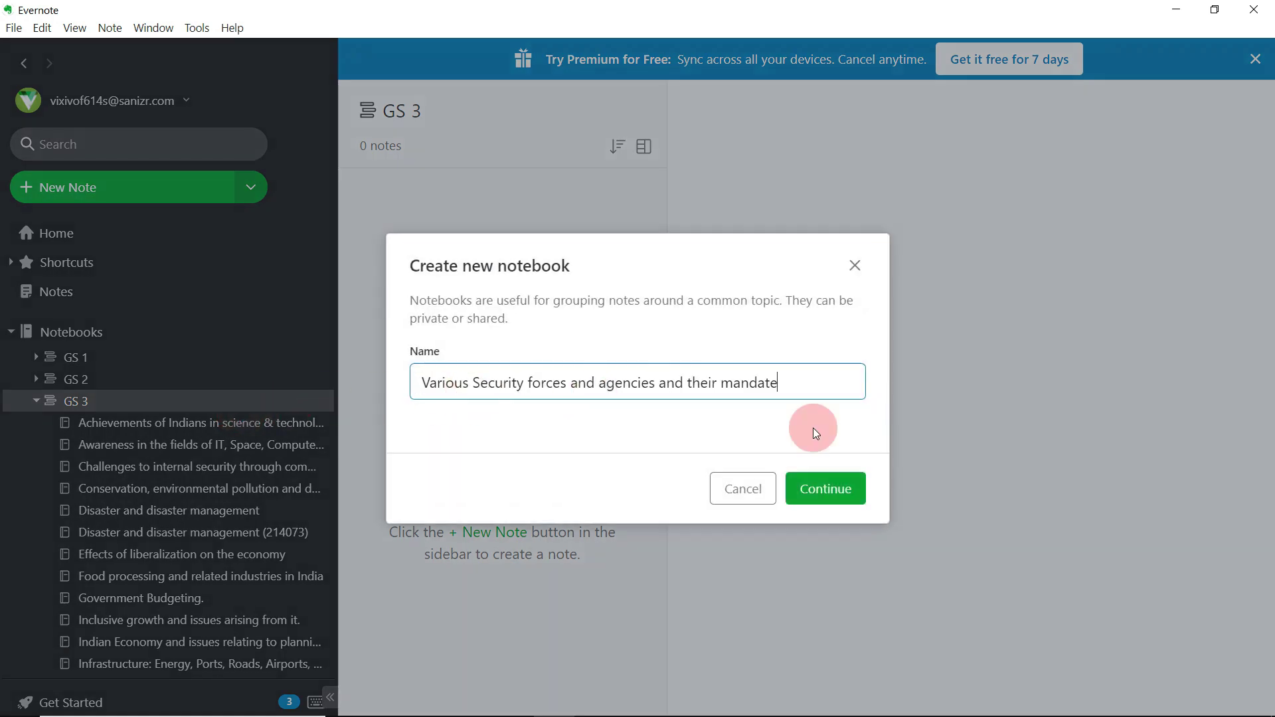
left_click(830, 489)
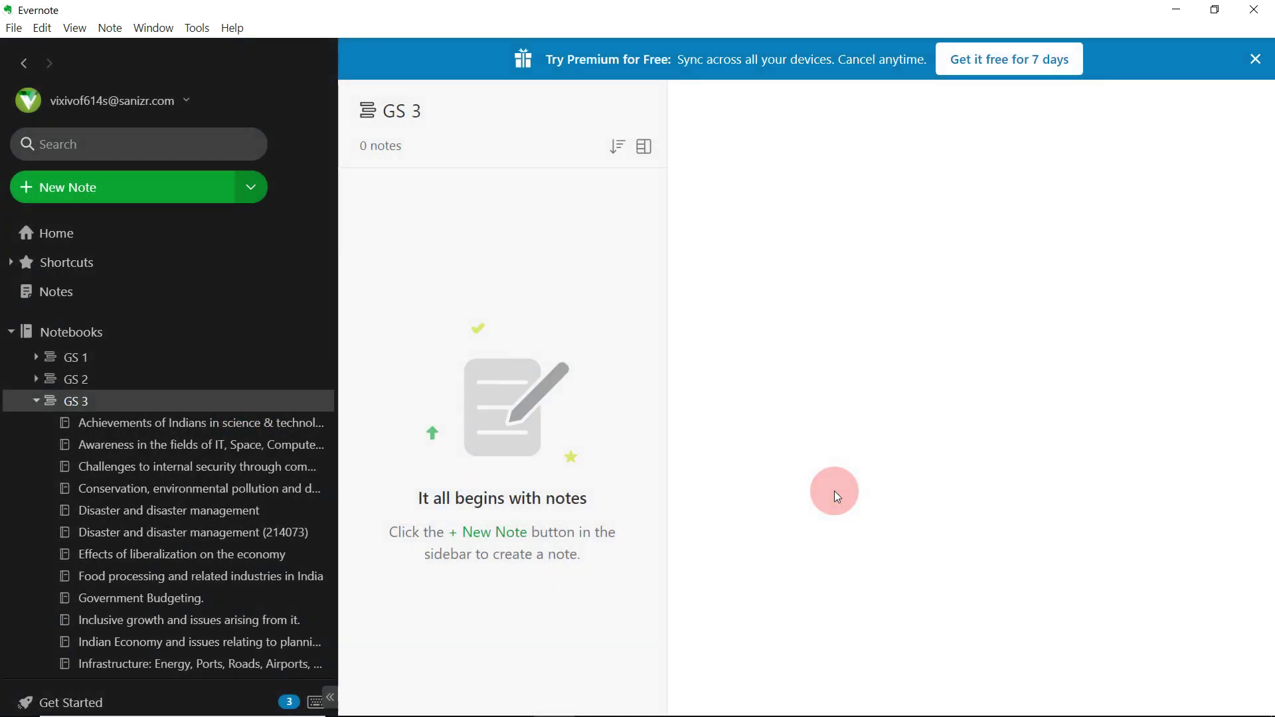
key("alt+Tab")
scroll(584, 398, "down", 3)
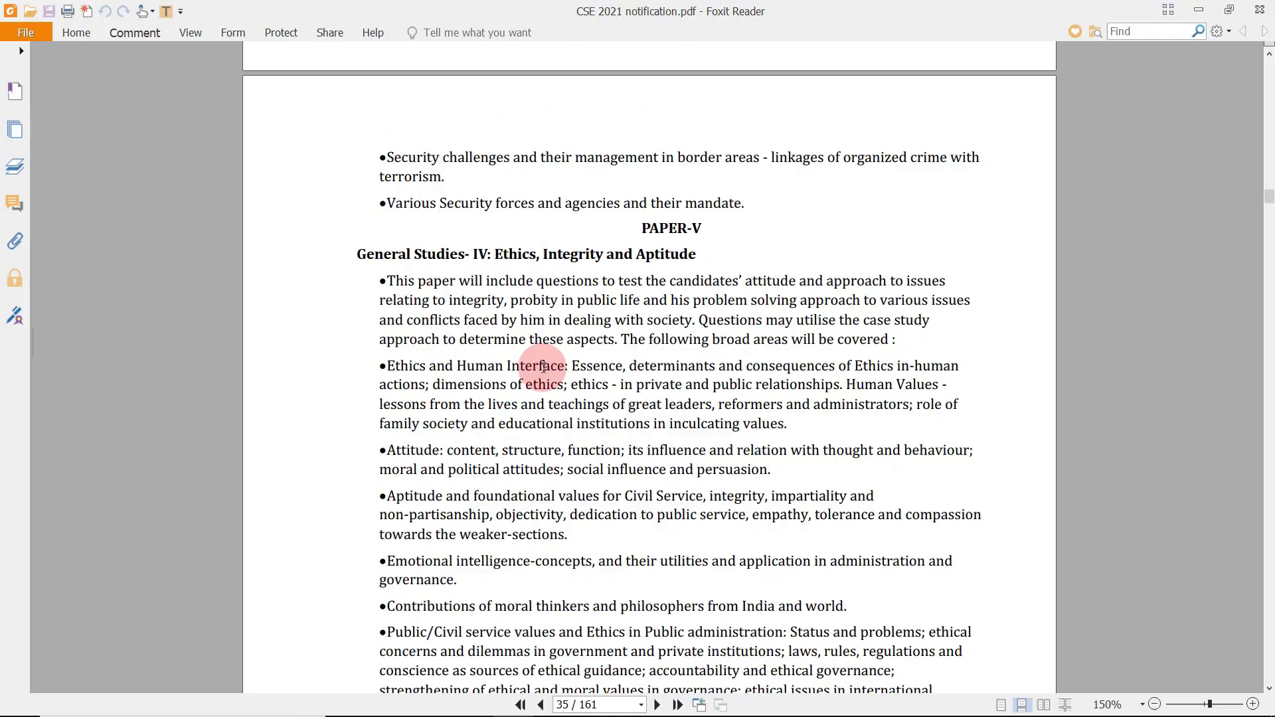
- Create an Ethics and Human Interface notebook from the PDF's ethics topic
key("alt+Tab")
left_click_drag(331, 409, 362, 448)
key("alt+Tab")
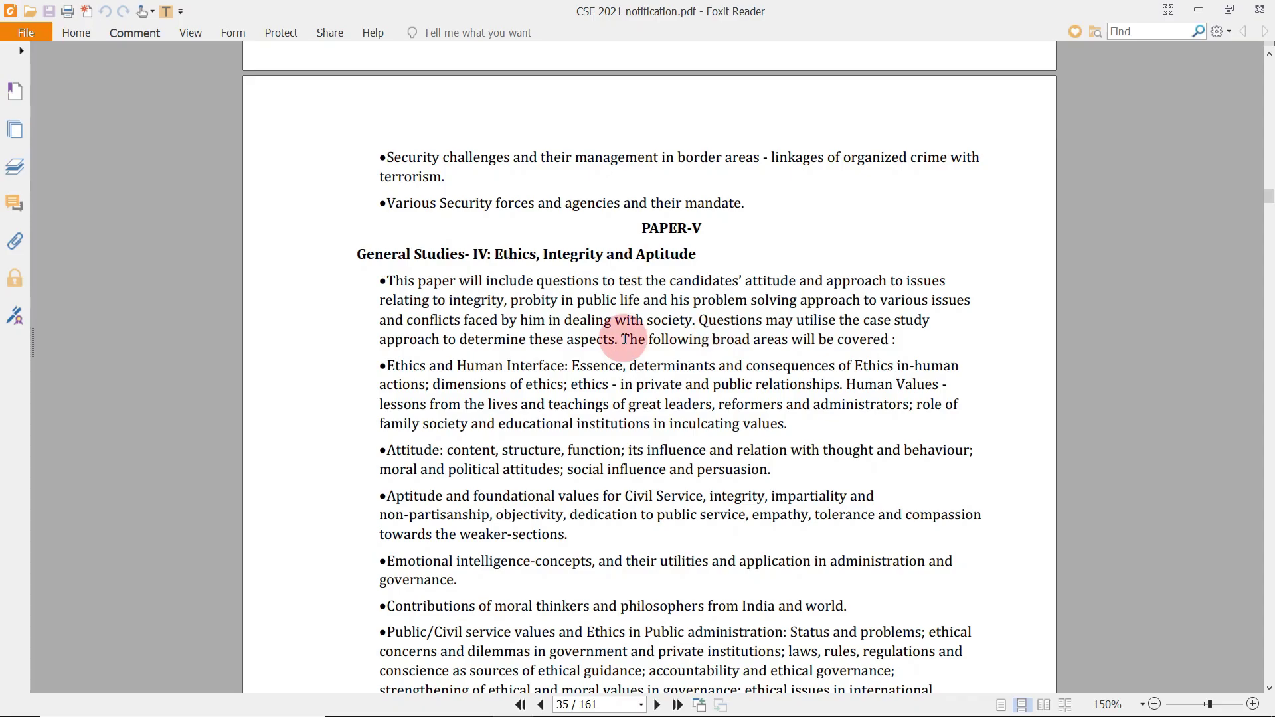
scroll(544, 327, "down", 1)
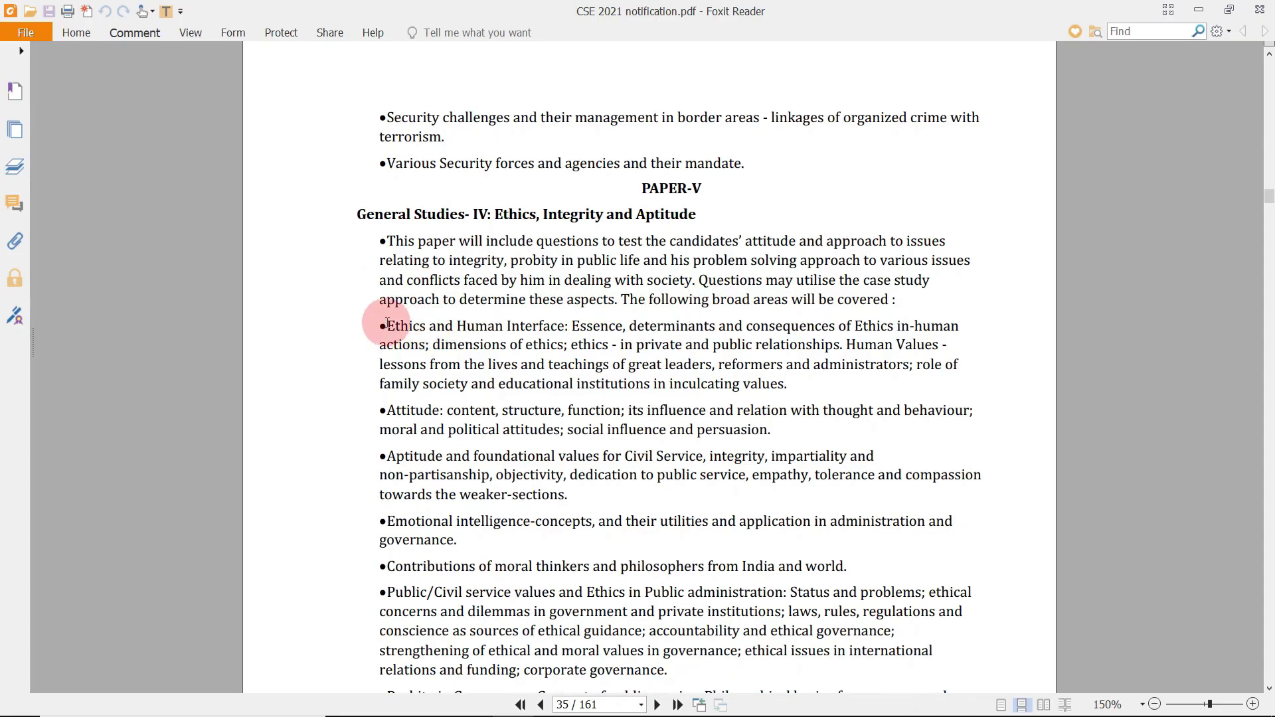
left_click_drag(389, 324, 580, 325)
left_click_drag(800, 338, 434, 350)
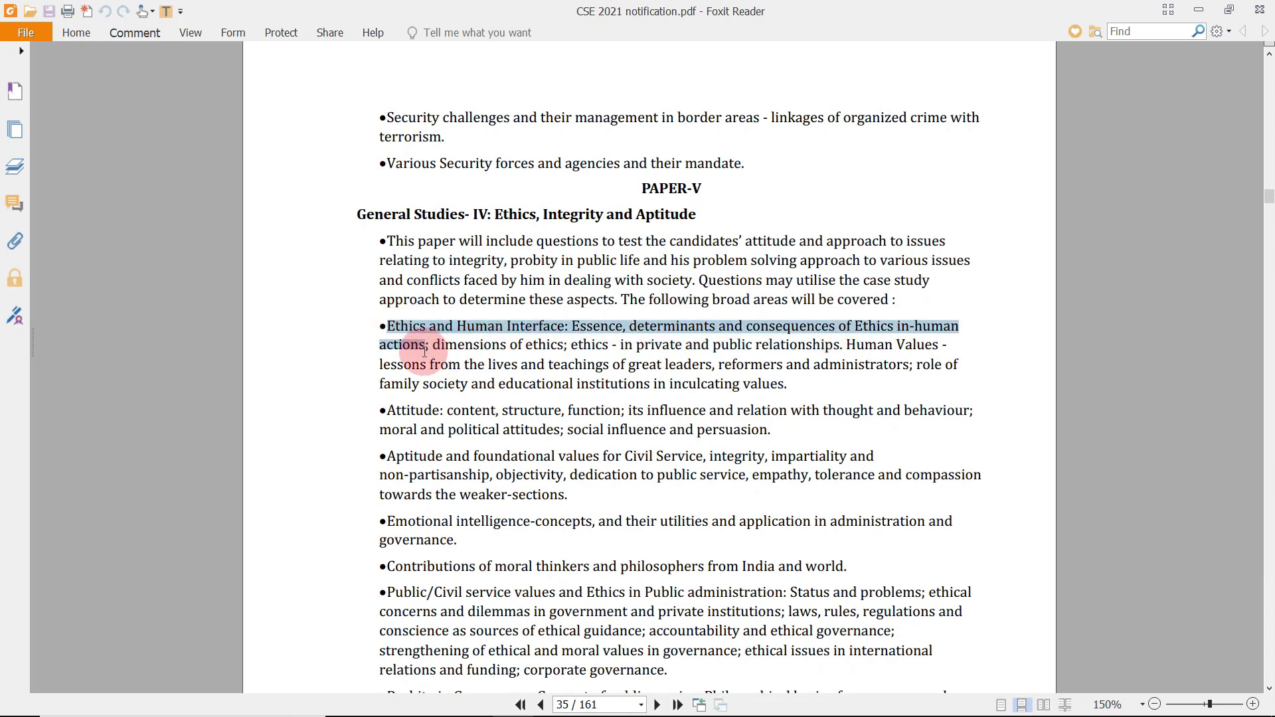
key("alt+Tab")
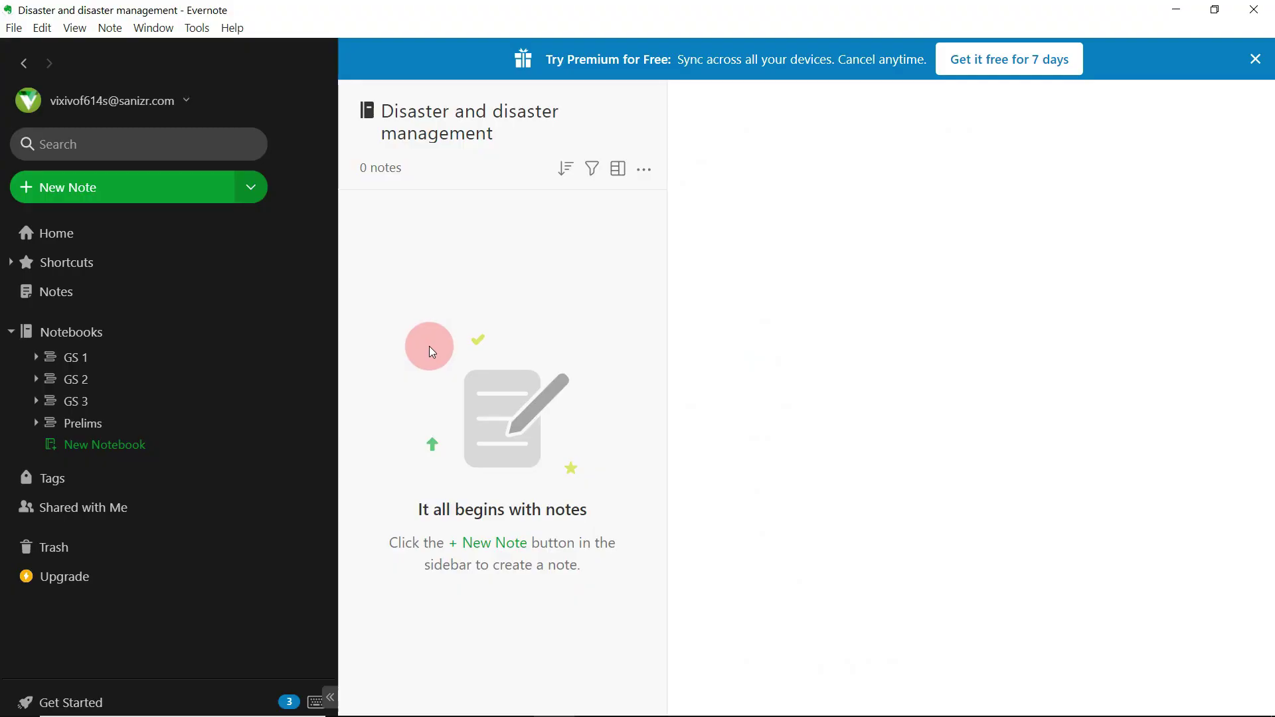
left_click(156, 454)
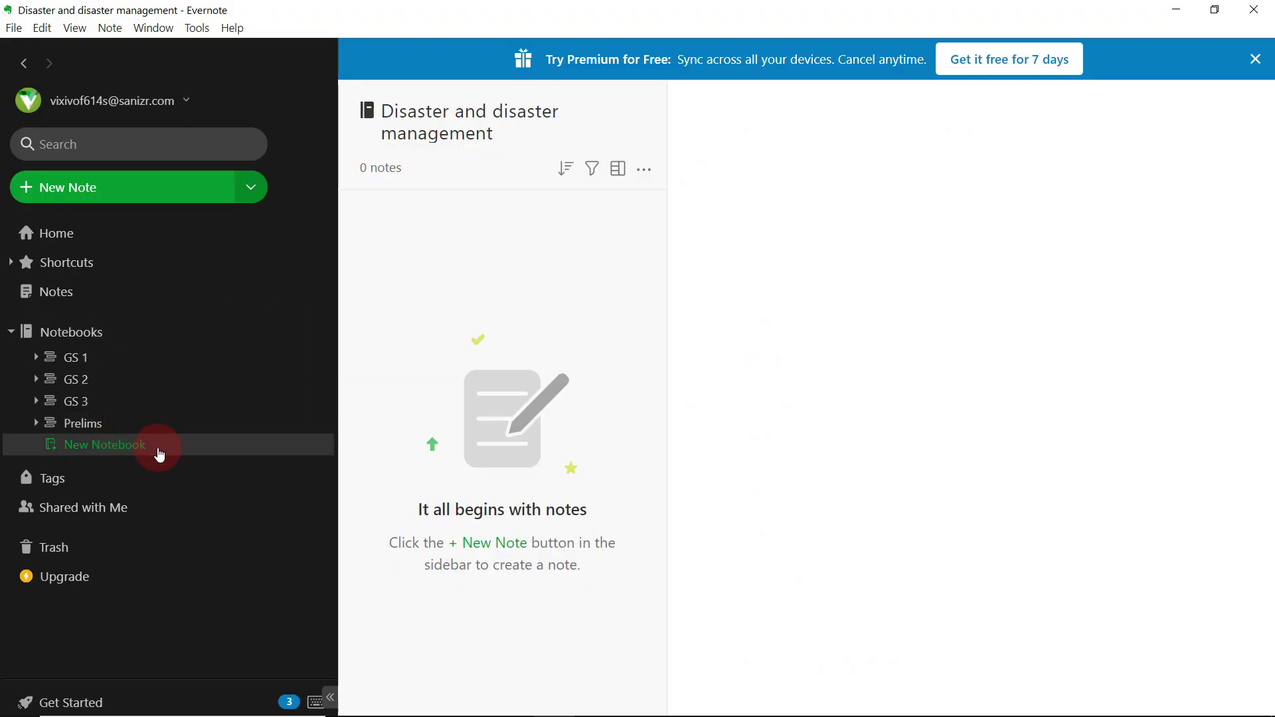
left_click(412, 396)
type("Essence, determinants and consequences of Ethics in-human actions")
left_click(812, 501)
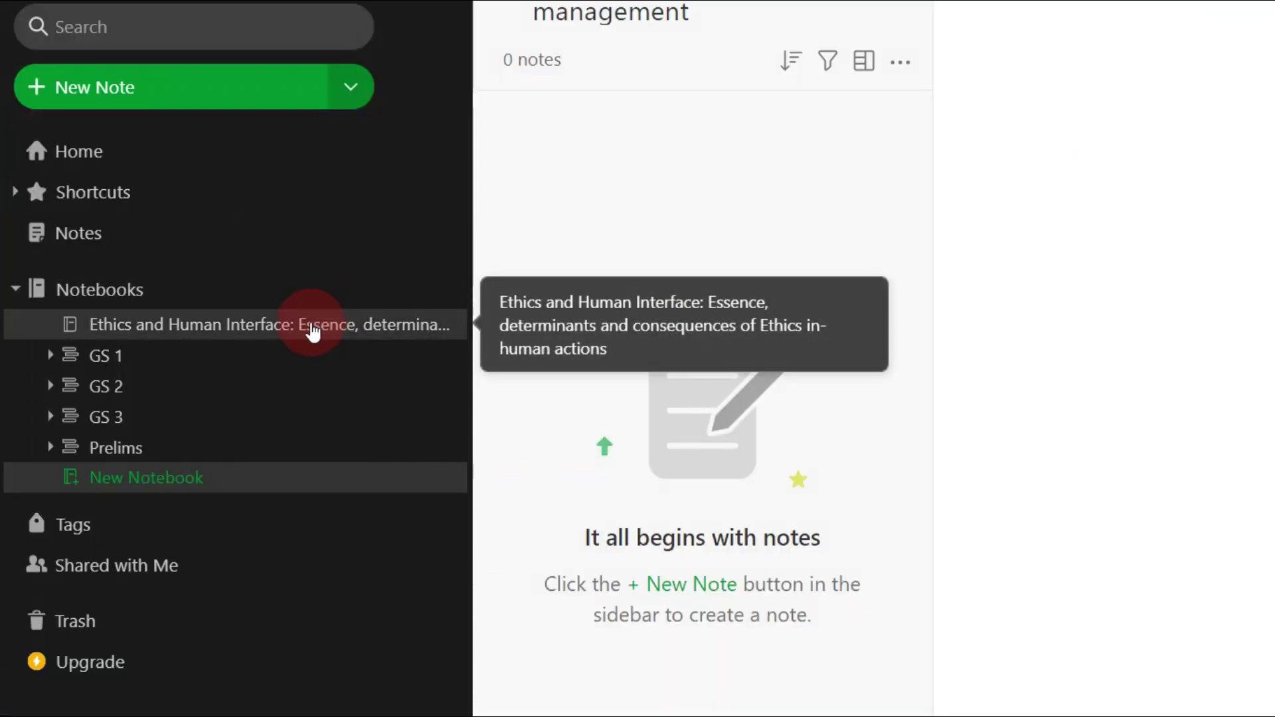
- Move the Ethics notebook into a new GS 4 stack and expand it
right_click(312, 330)
left_click(300, 329)
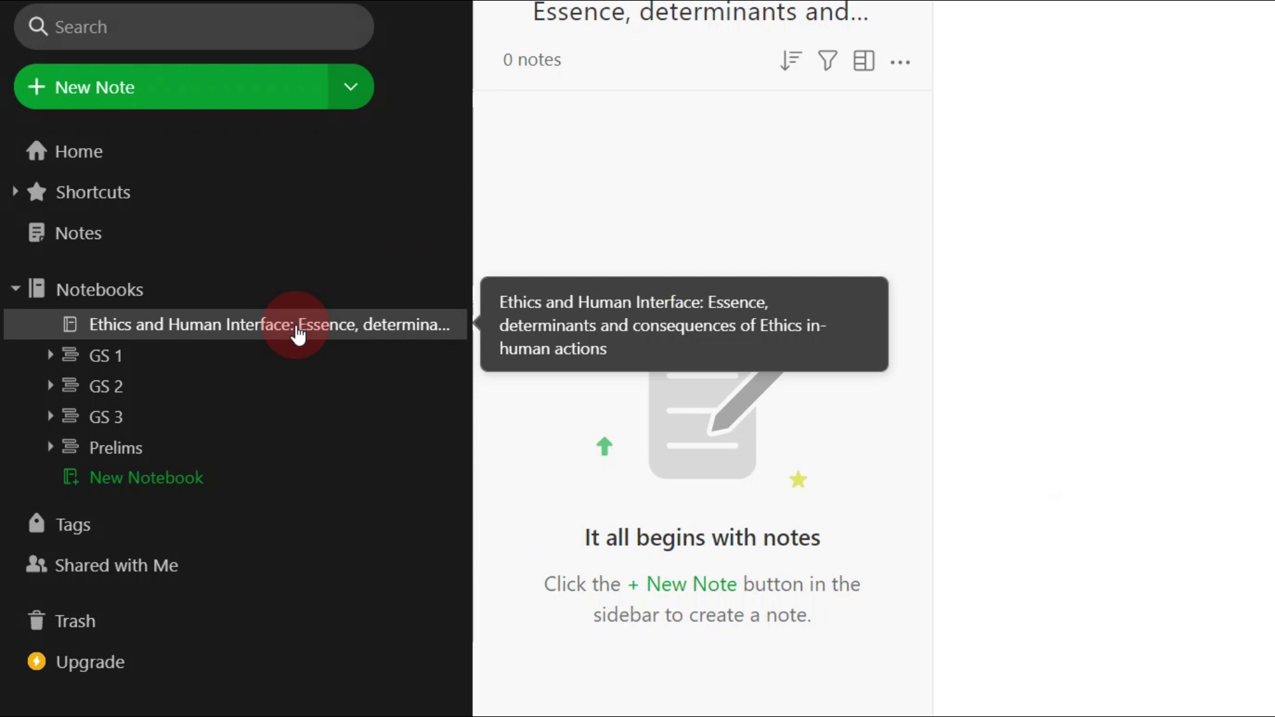
right_click(309, 332)
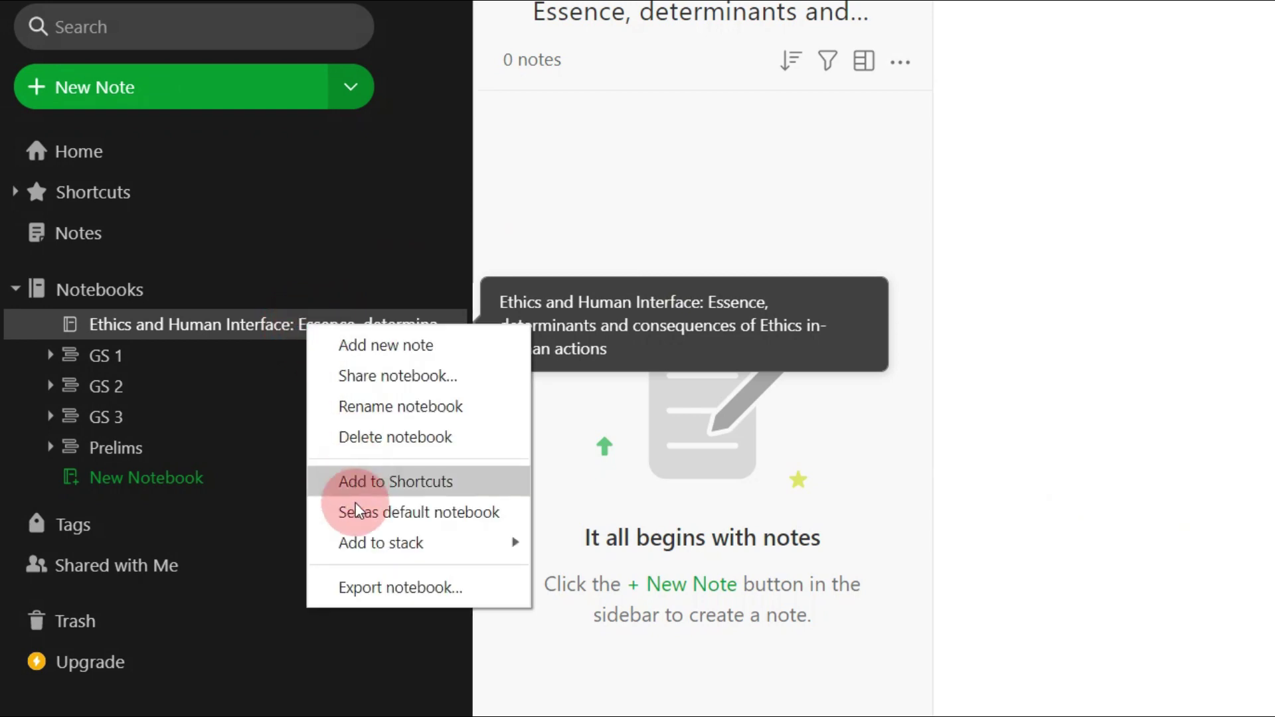
mouse_move(369, 541)
left_click(587, 546)
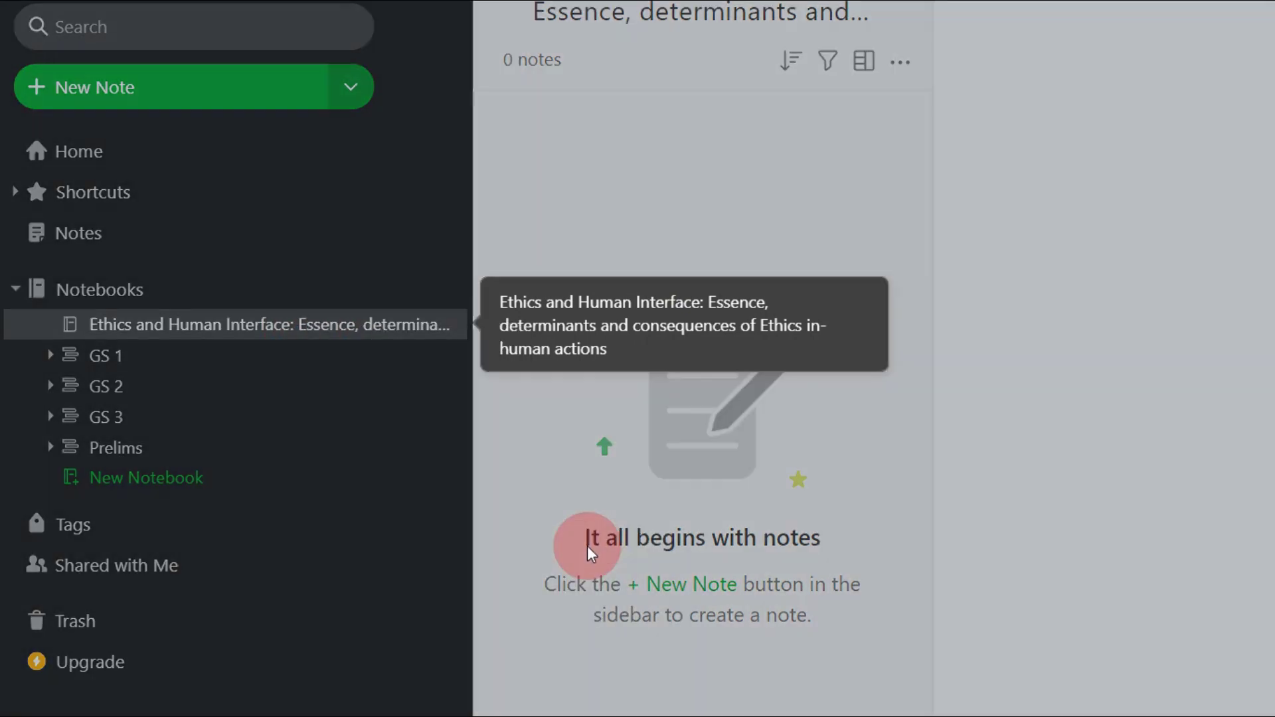
type("GS 4")
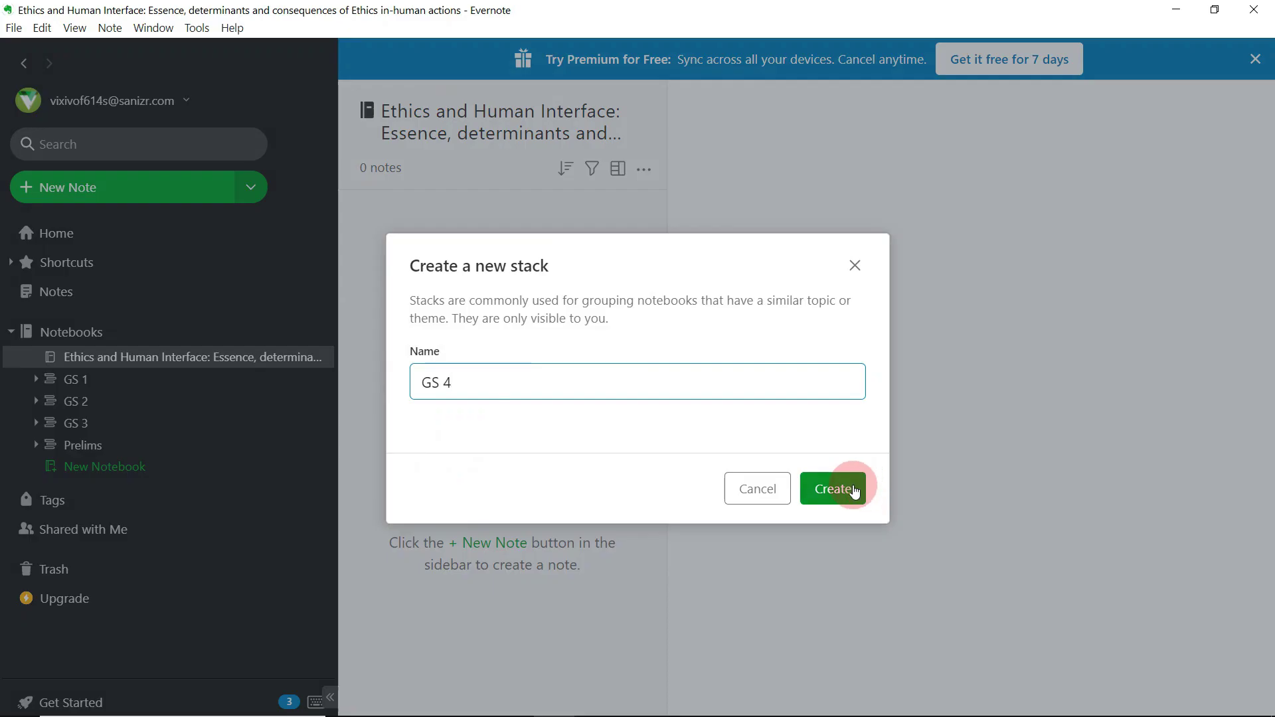
left_click(1195, 510)
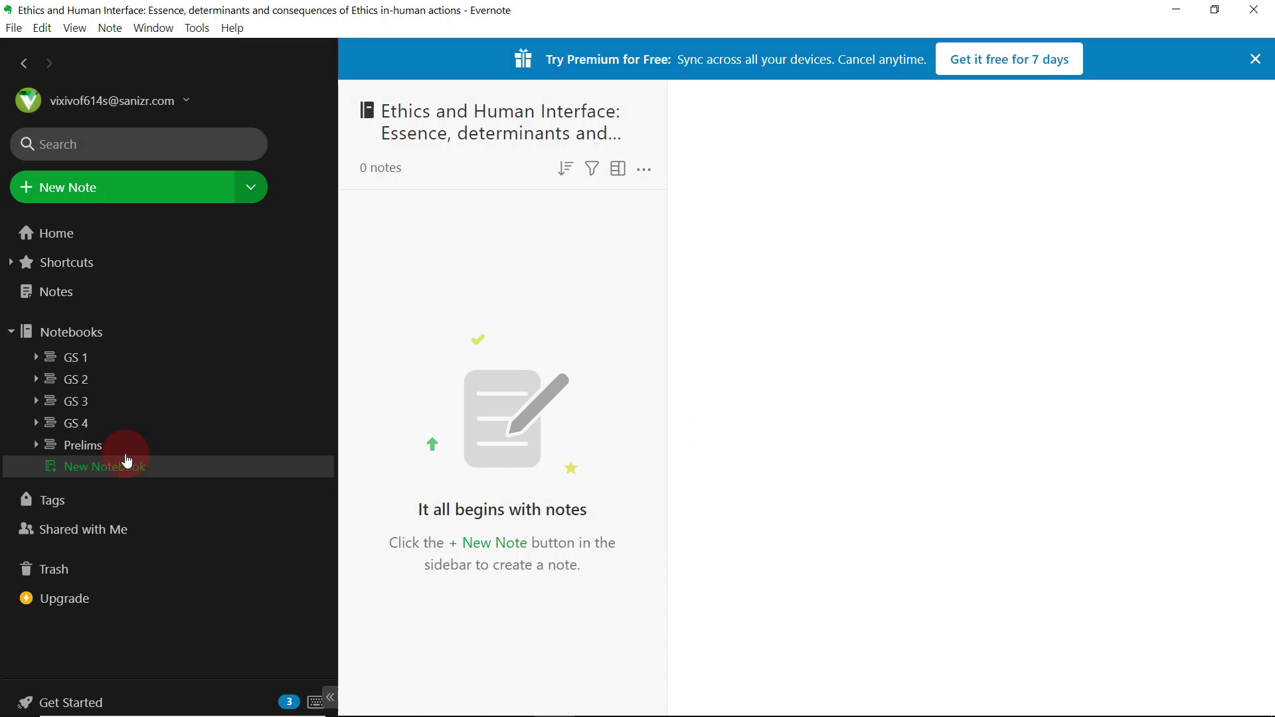
left_click(37, 423)
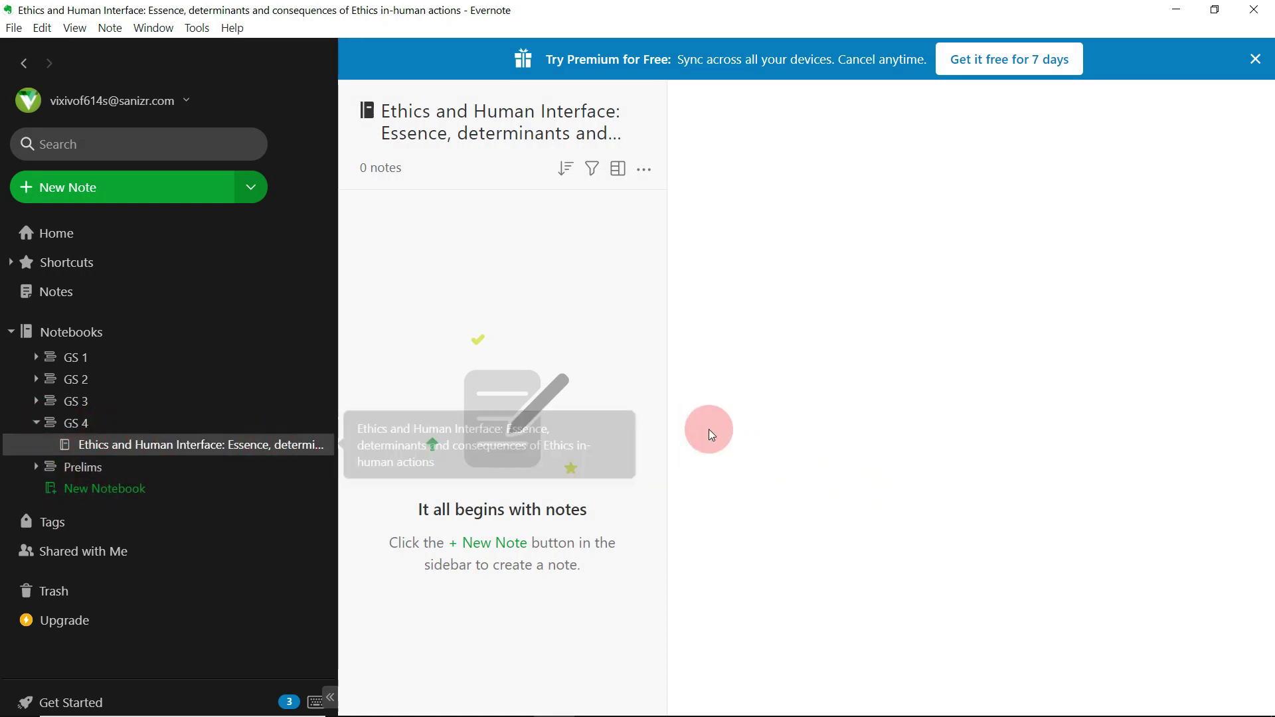
- Open the notebooks overview and begin a new notebook inside GS 4
mouse_move(644, 694)
left_click(524, 701)
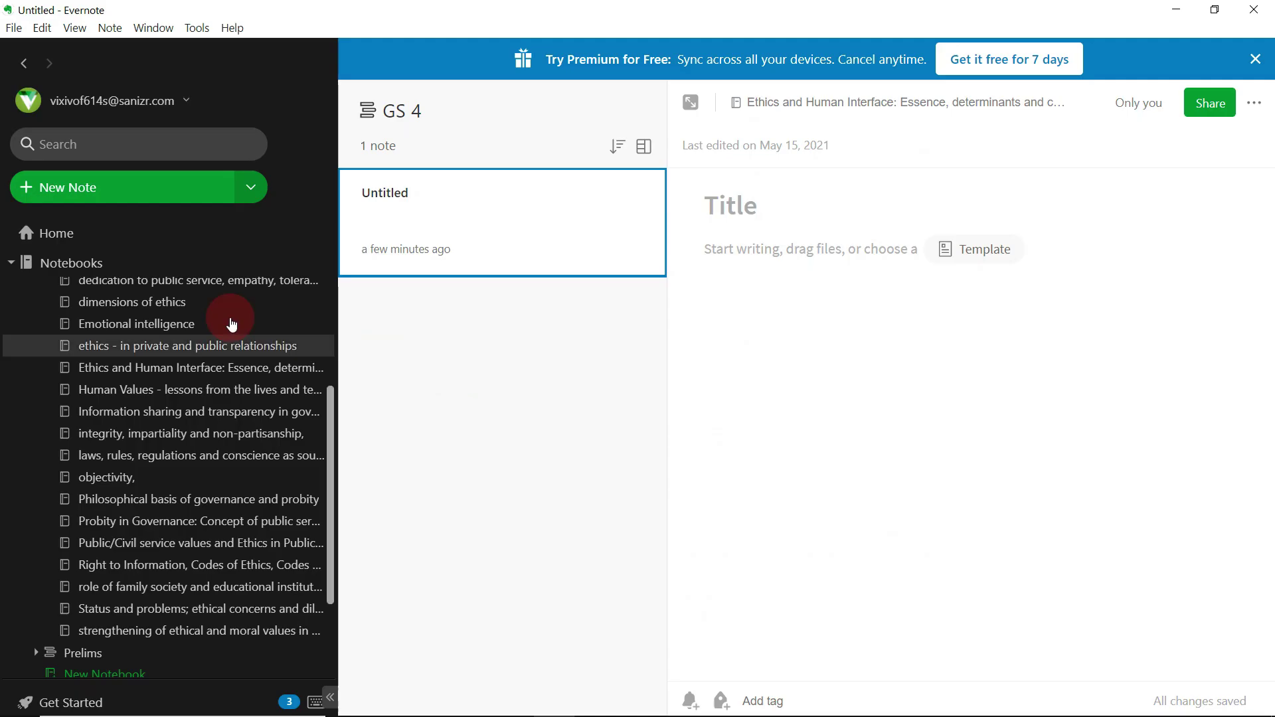
right_click(139, 261)
left_click(138, 261)
left_click(163, 432)
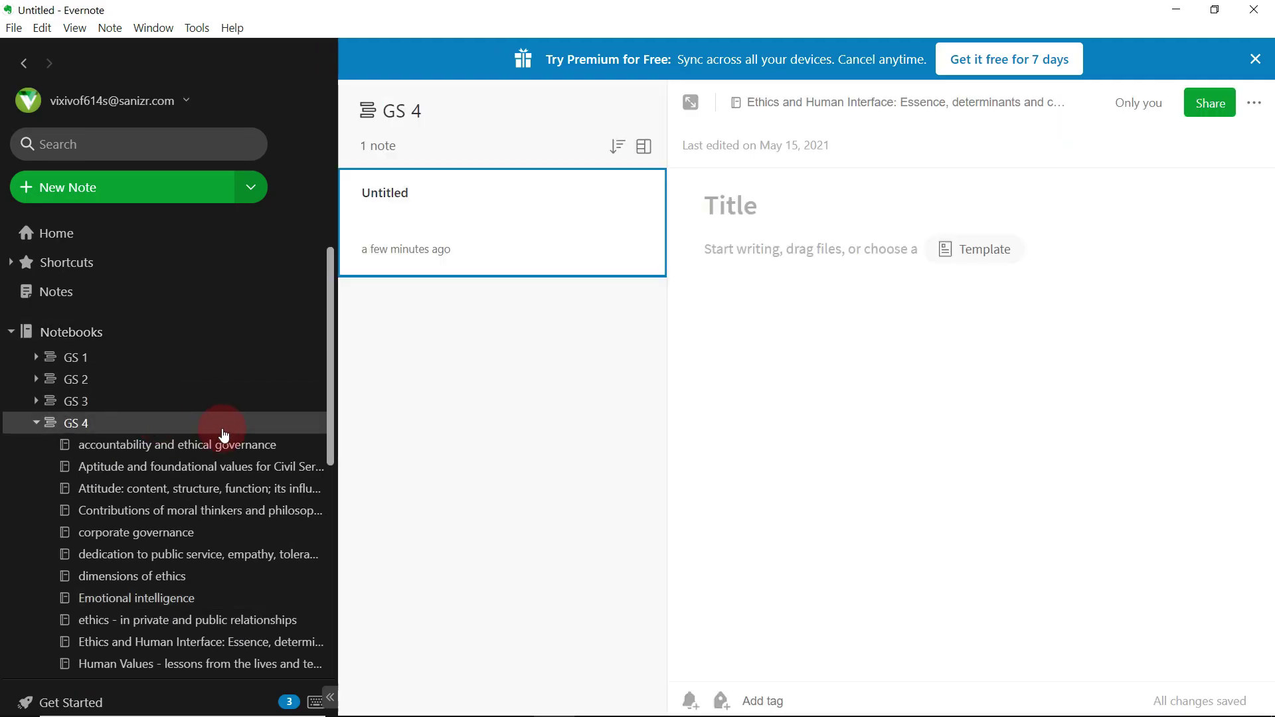
right_click(255, 431)
left_click(279, 432)
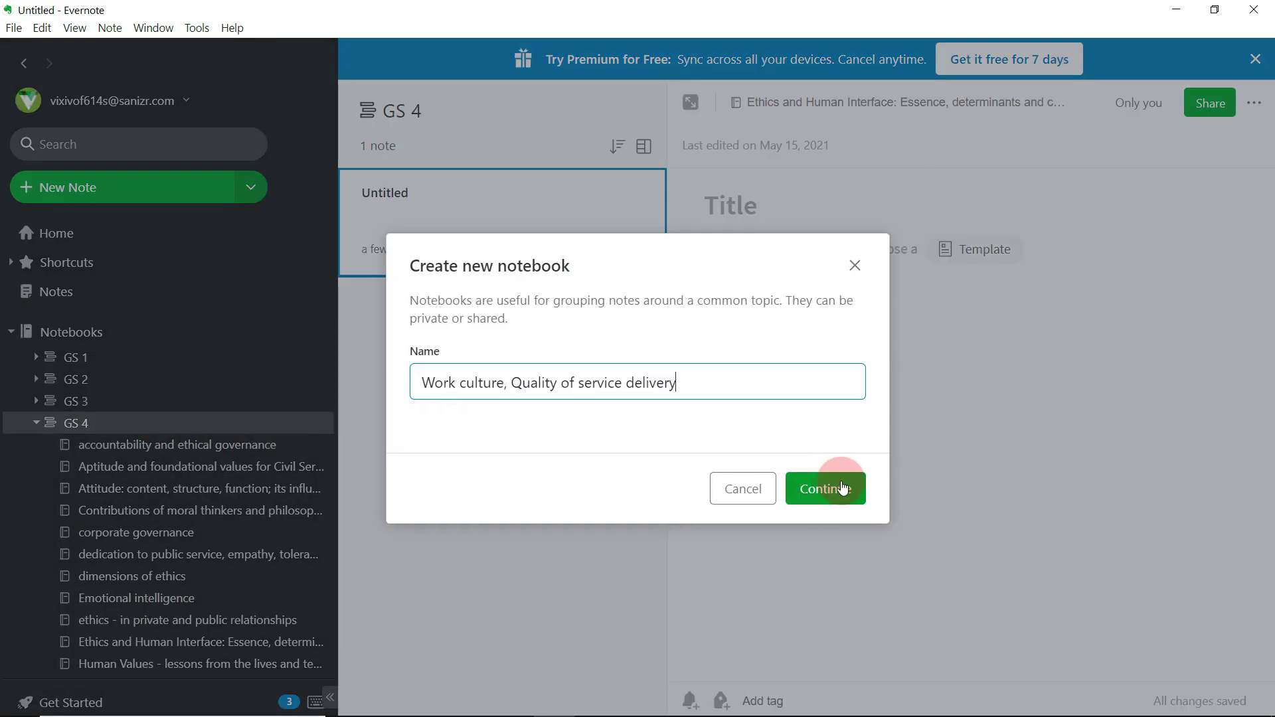
left_click(822, 484)
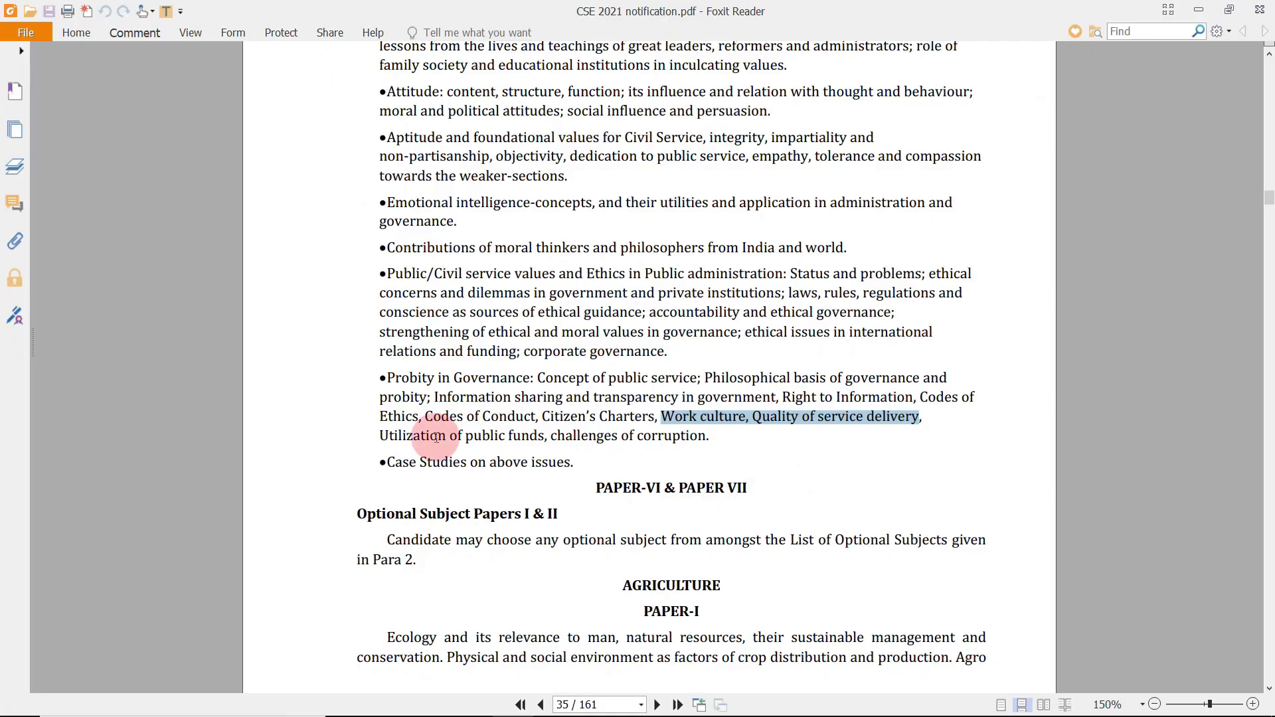
- Add GS 4 notebooks for the public funds and corruption topic and Case Studies
left_click_drag(436, 436, 709, 438)
right_click(184, 425)
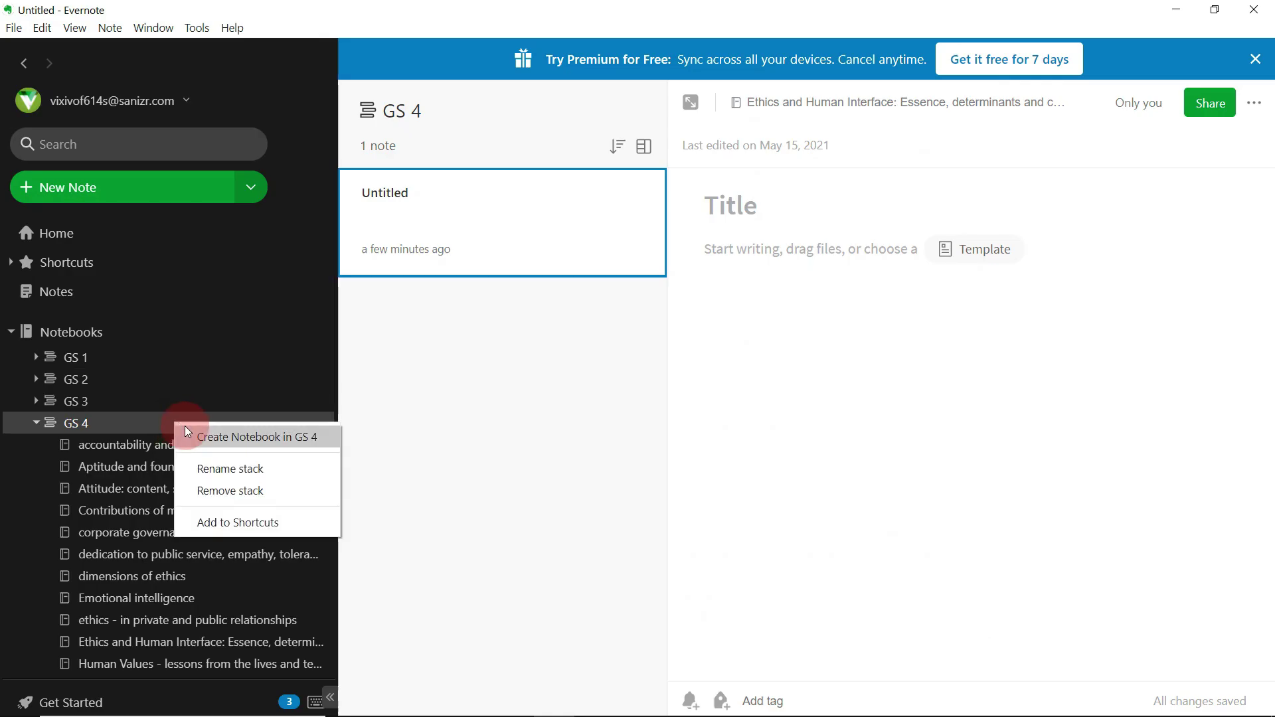
left_click(219, 435)
type("Utilization of public funds, challenges of corruption")
left_click(852, 493)
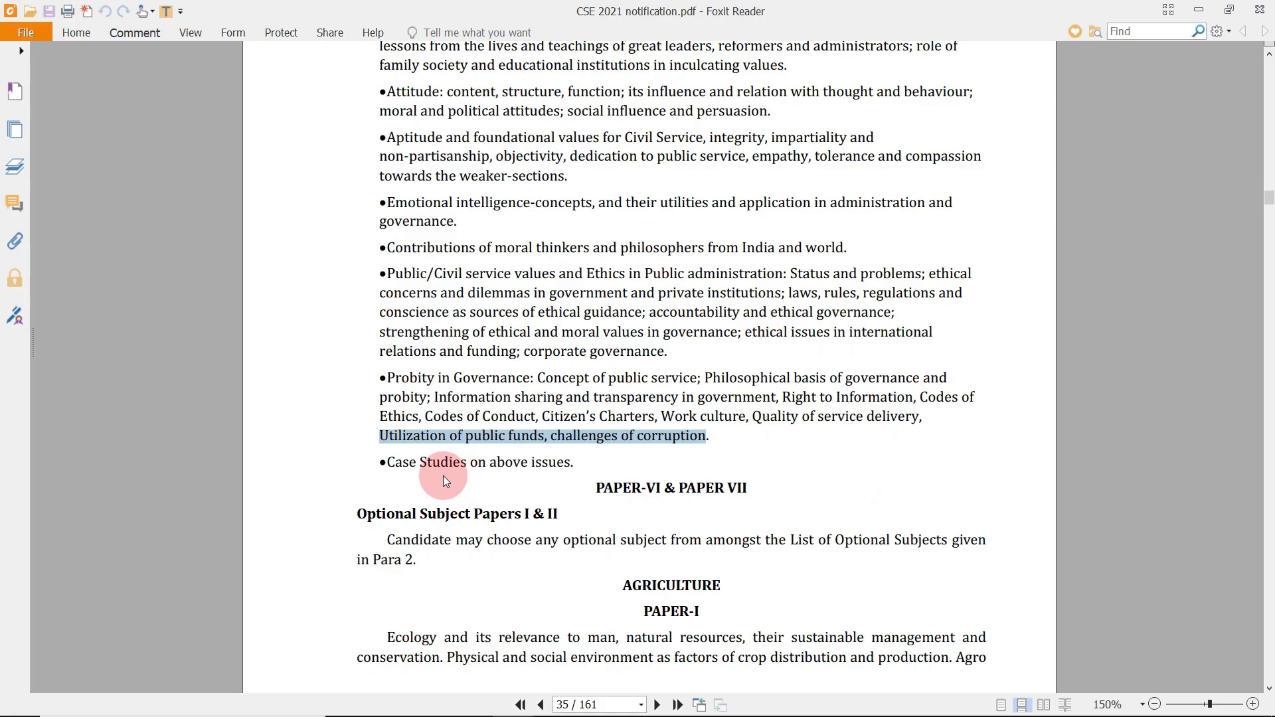
left_click_drag(428, 463, 490, 463)
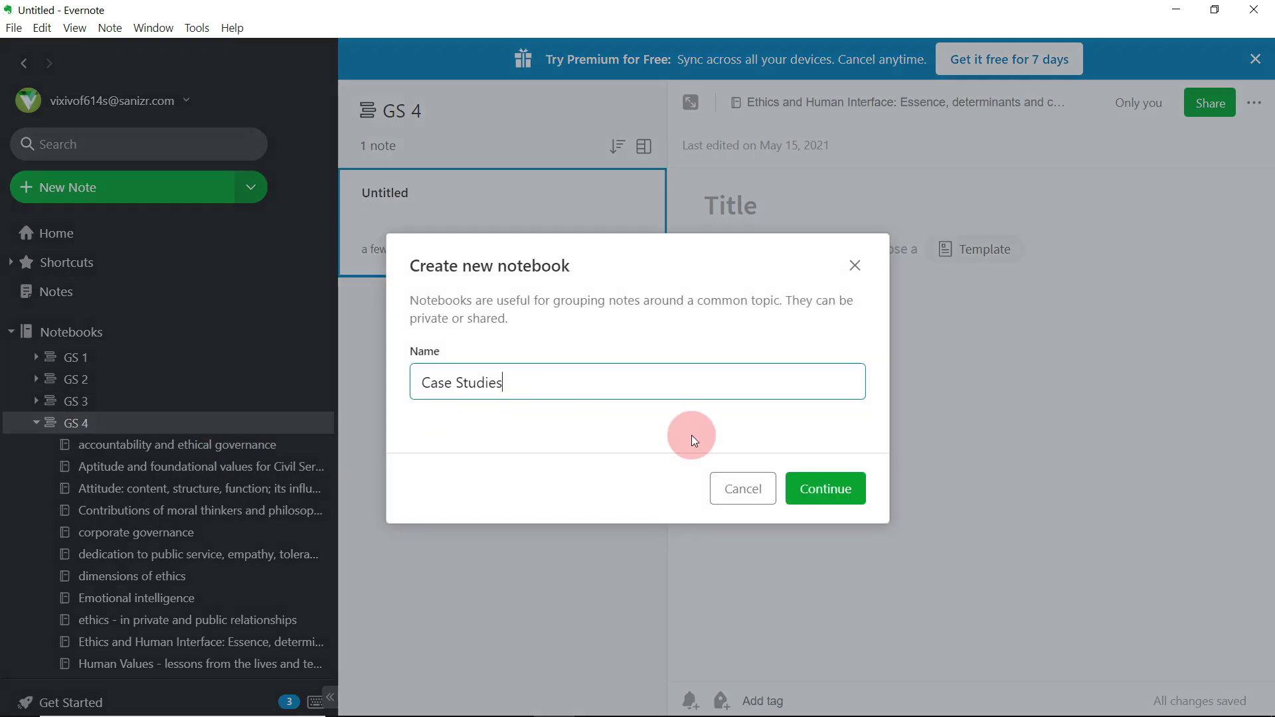
key("Return")
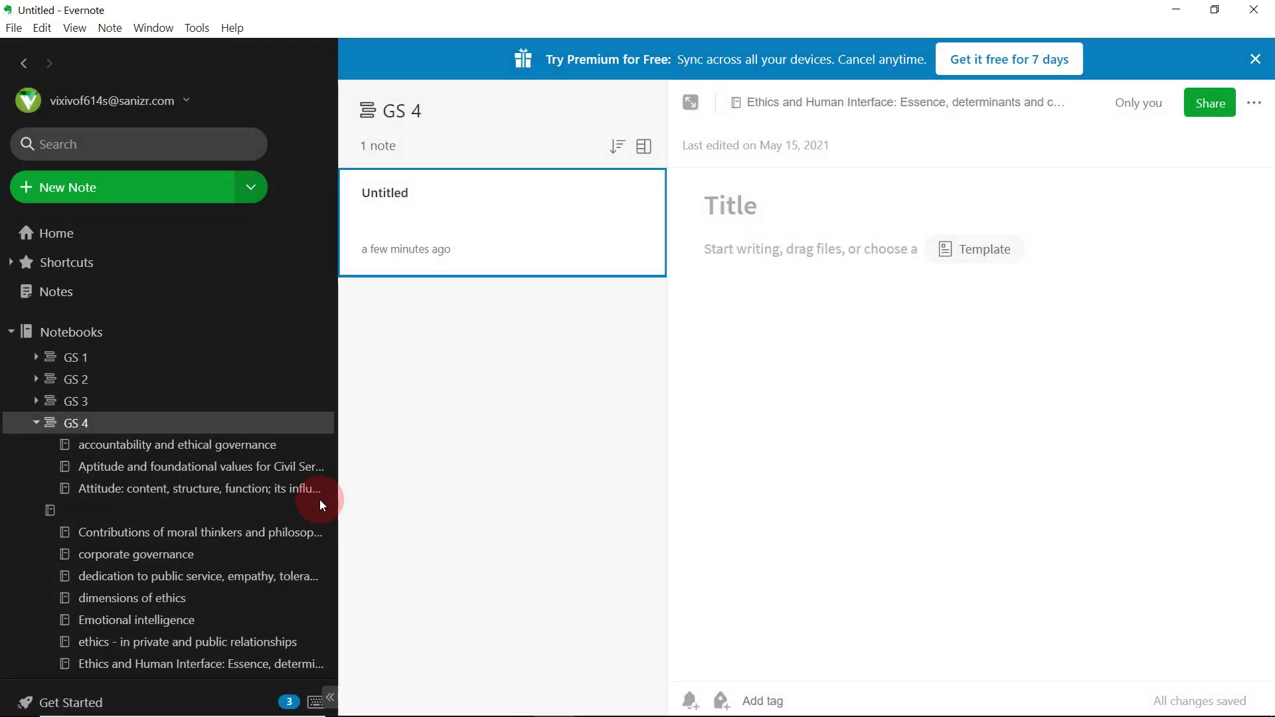
left_click_drag(332, 443, 208, 398)
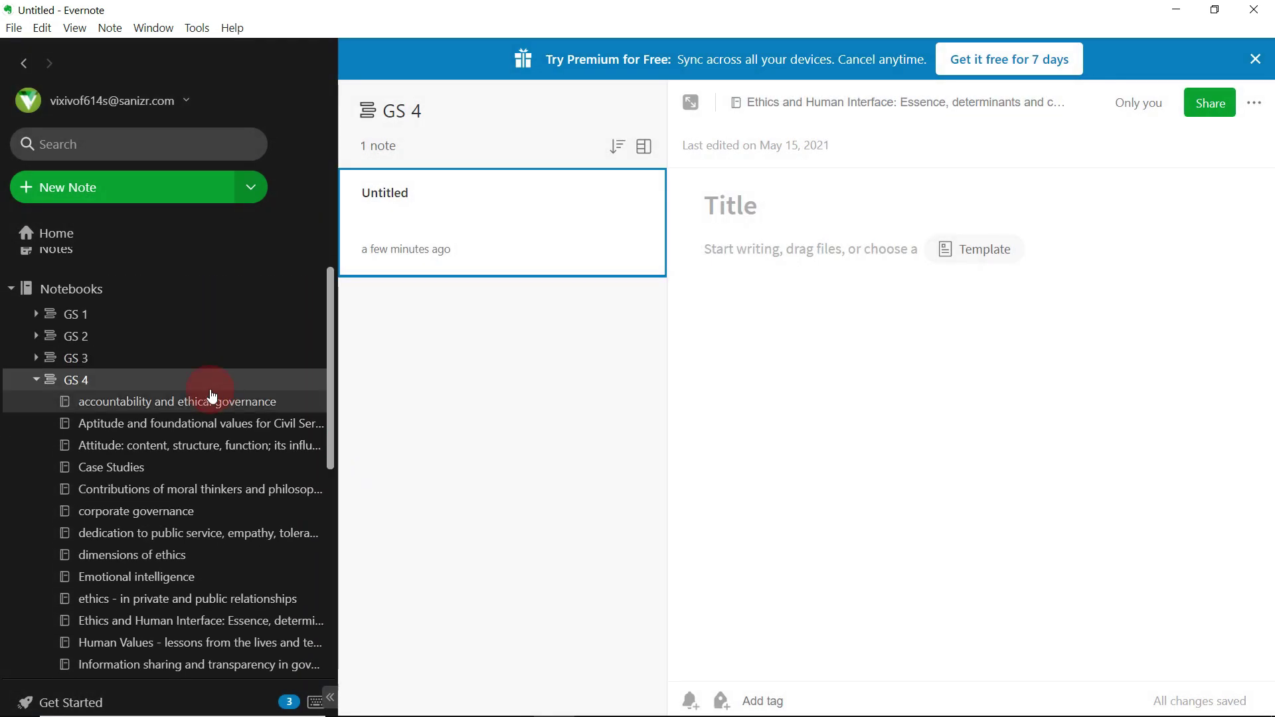
scroll(161, 517, "down", 4)
scroll(162, 512, "up", 3)
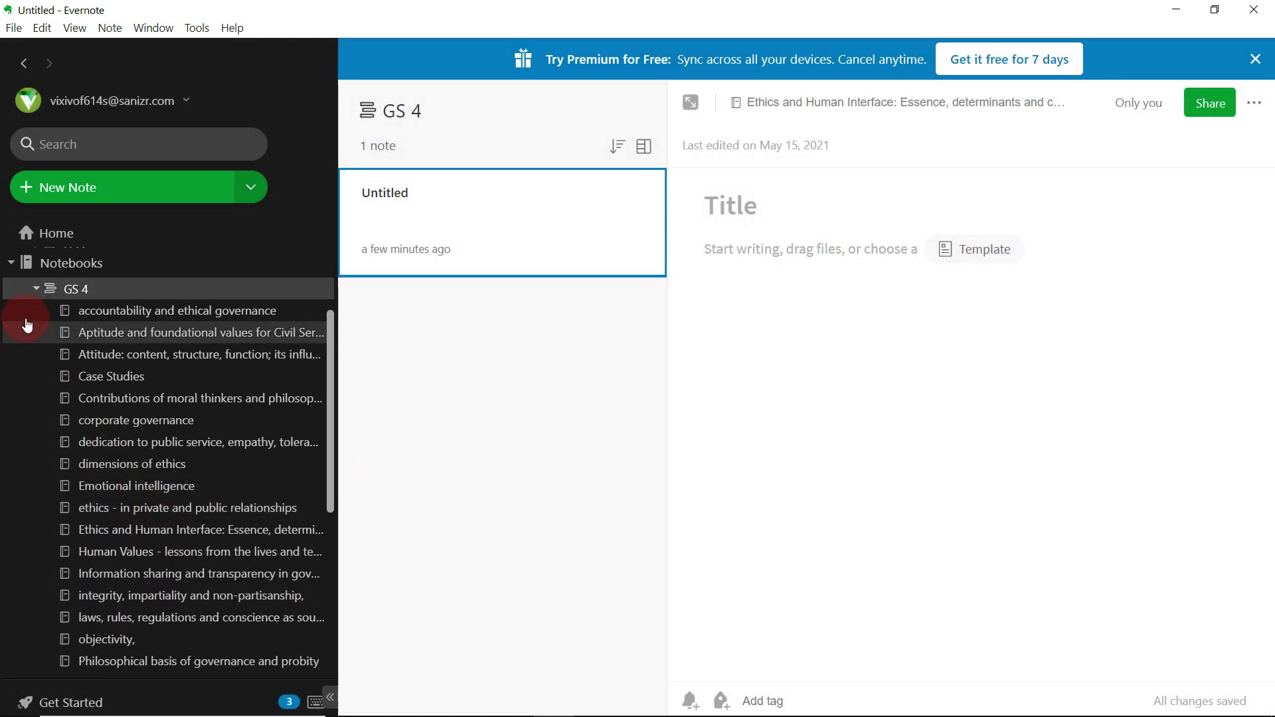
- Collapse and re-expand GS 4, then expand GS 3, GS 2 and GS 1 to review their notebooks
left_click(37, 292)
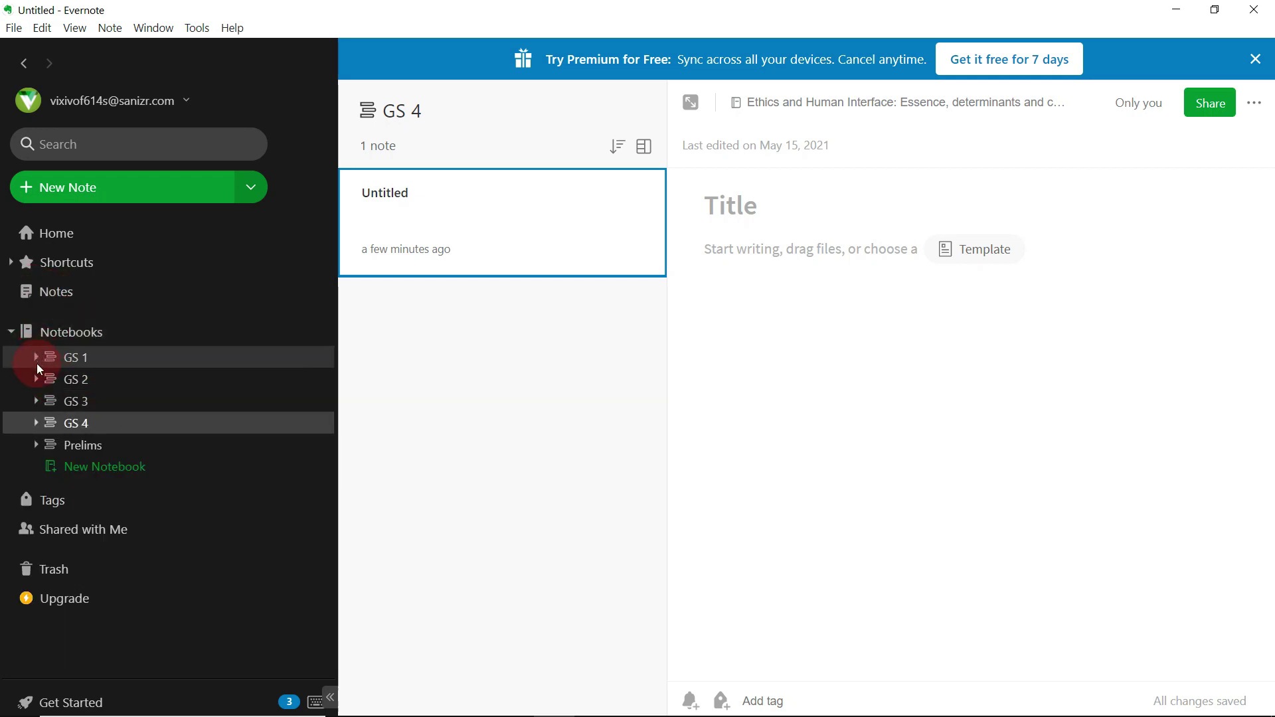
left_click(36, 422)
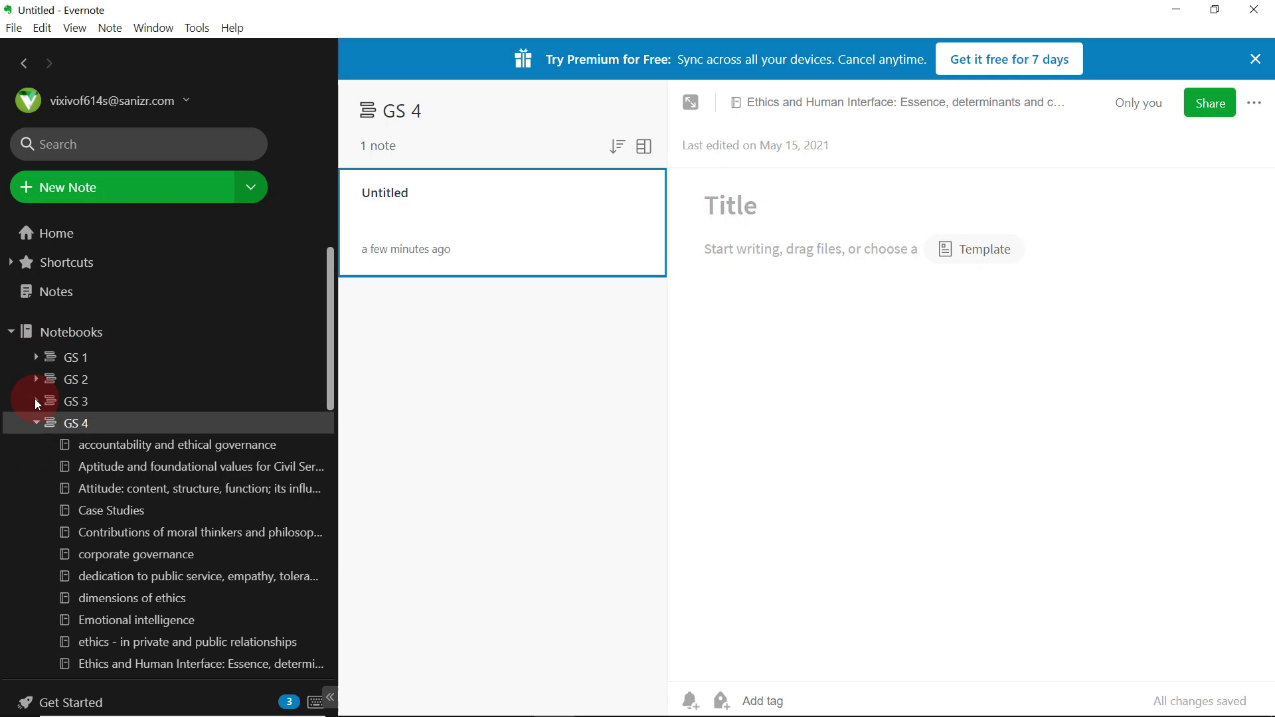
left_click(35, 398)
left_click(37, 377)
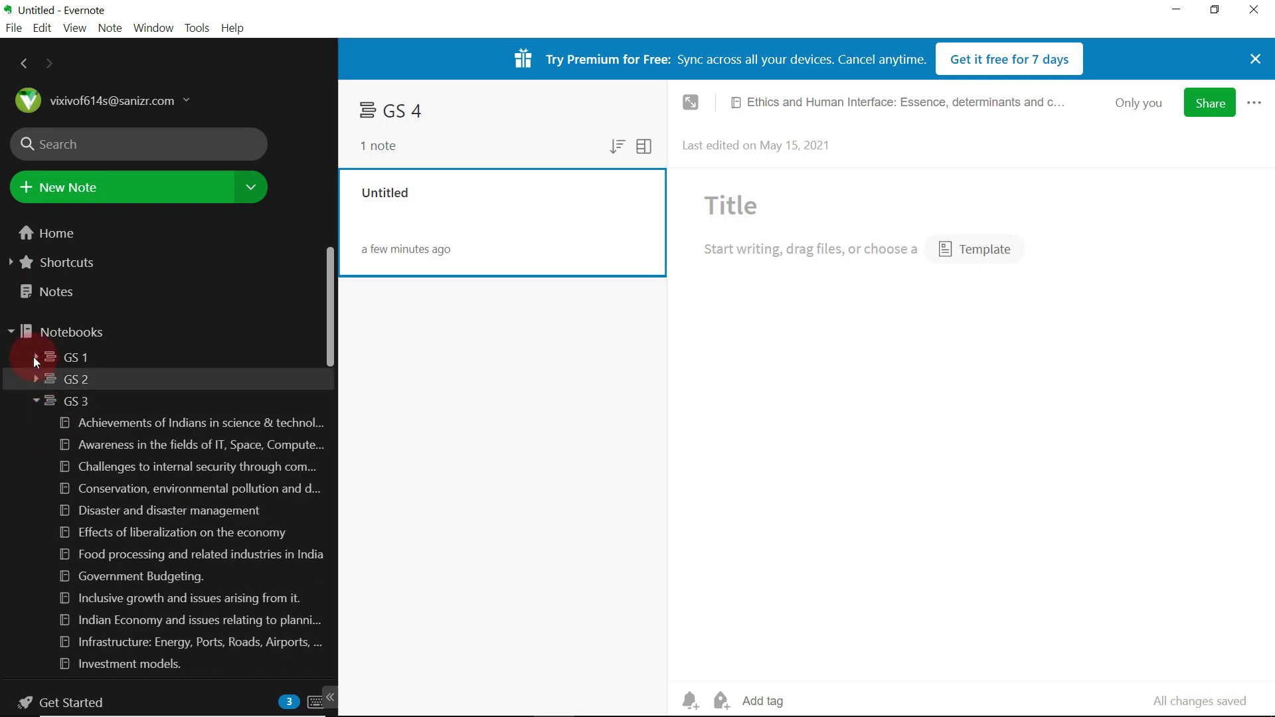
left_click(34, 357)
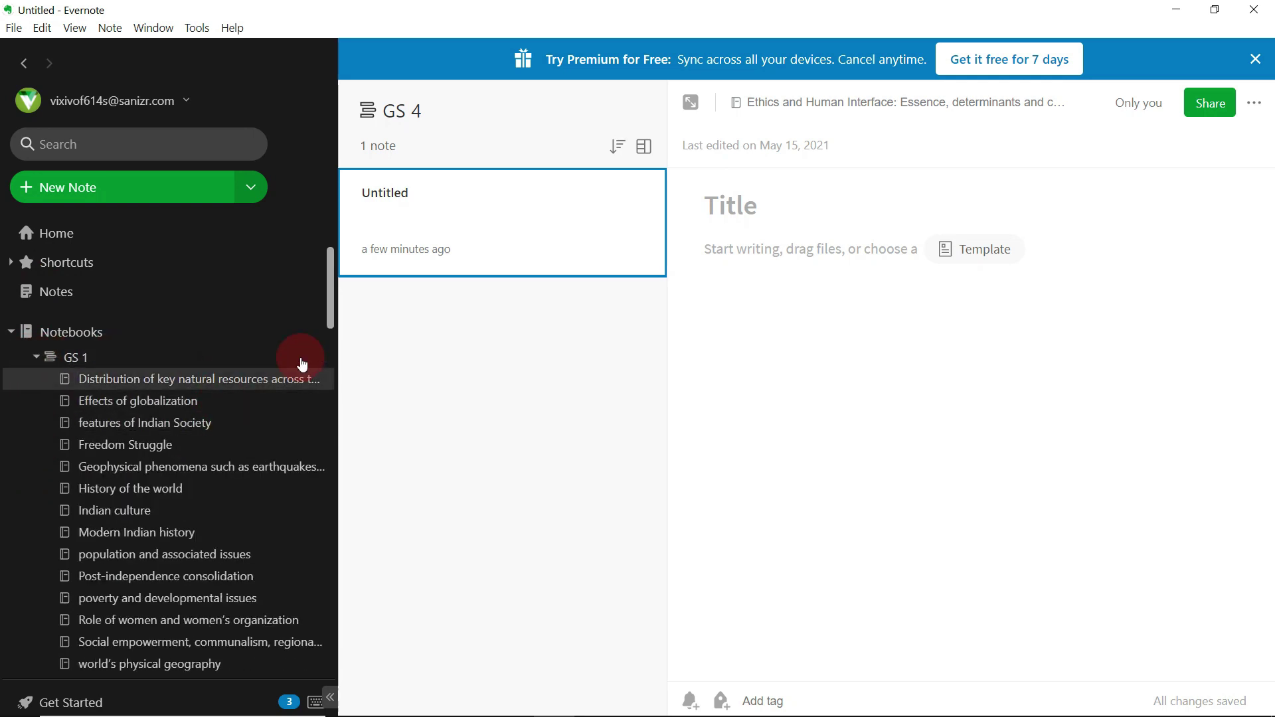
left_click_drag(330, 301, 328, 619)
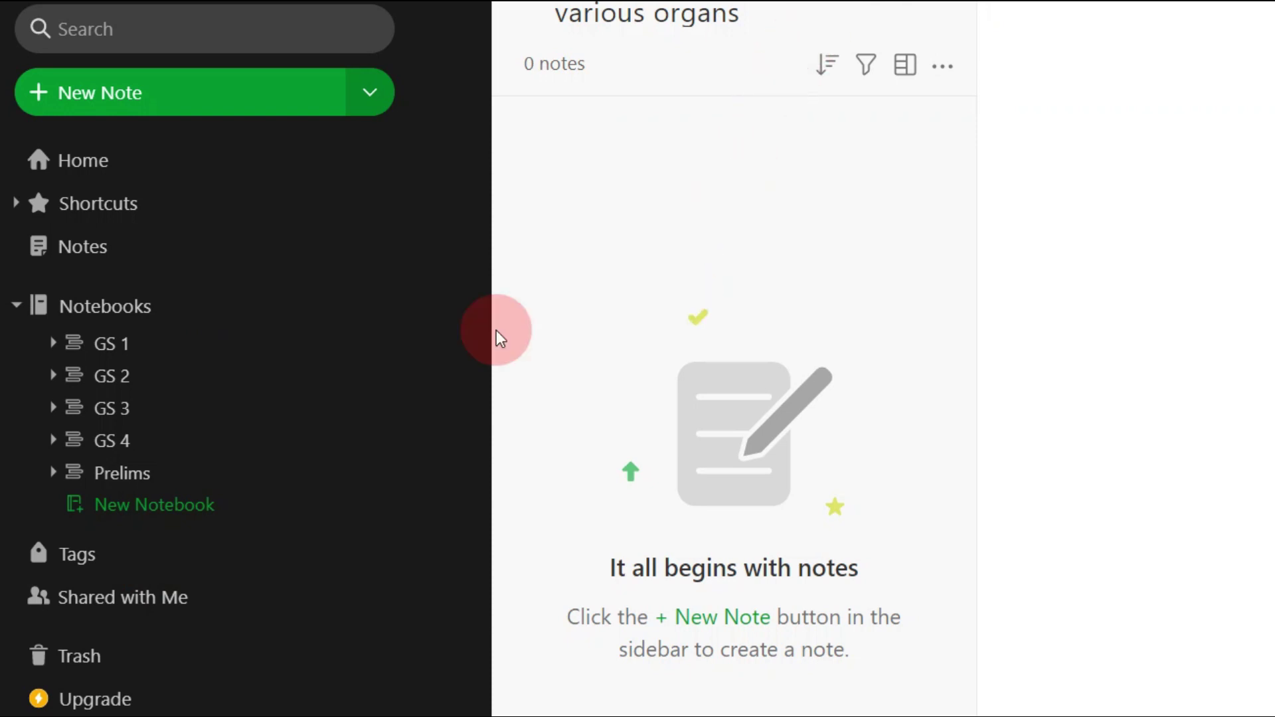
- Create the tags 'Indian history' and 'world history' from the Tags list
left_click(176, 569)
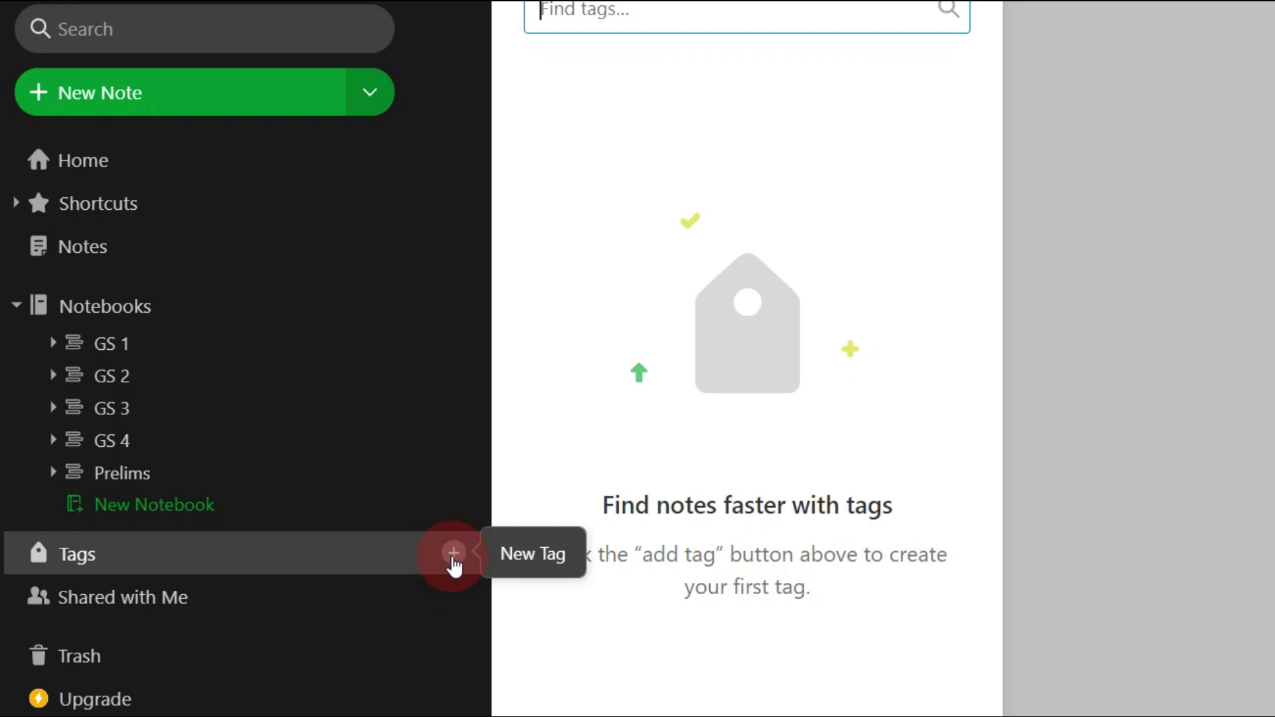
left_click(454, 554)
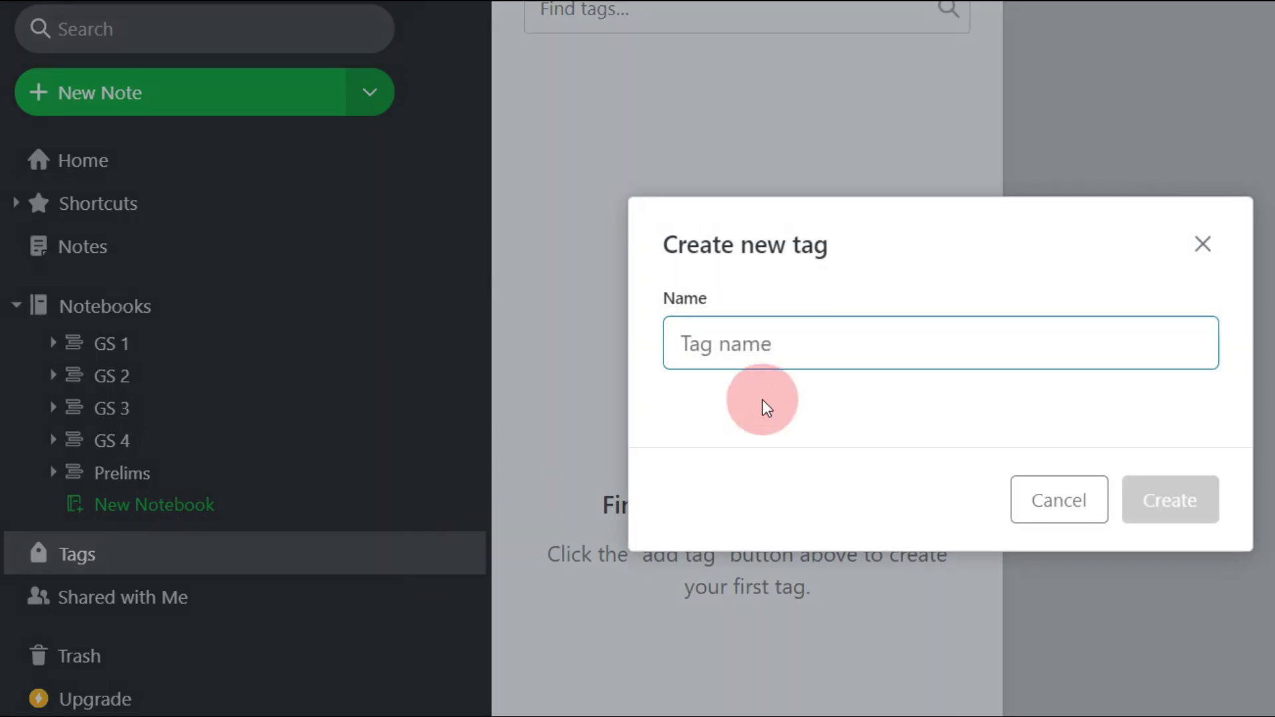
left_click(756, 347)
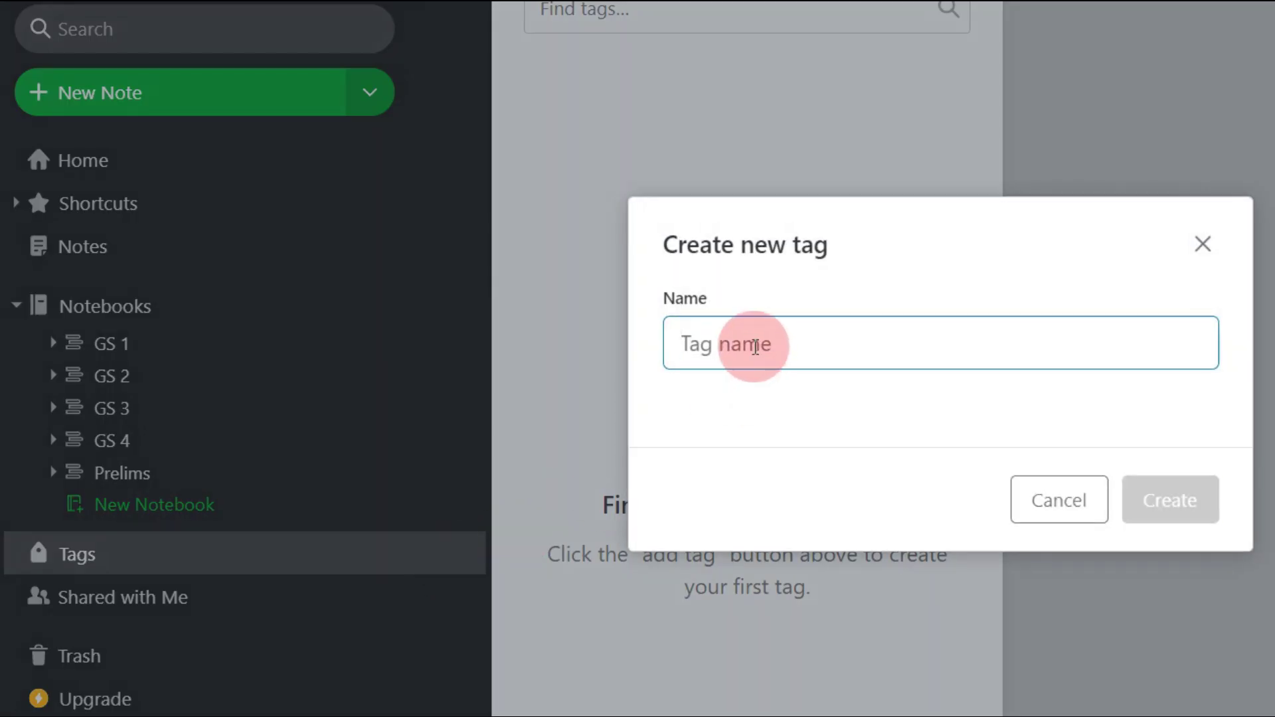
type("Indian hist")
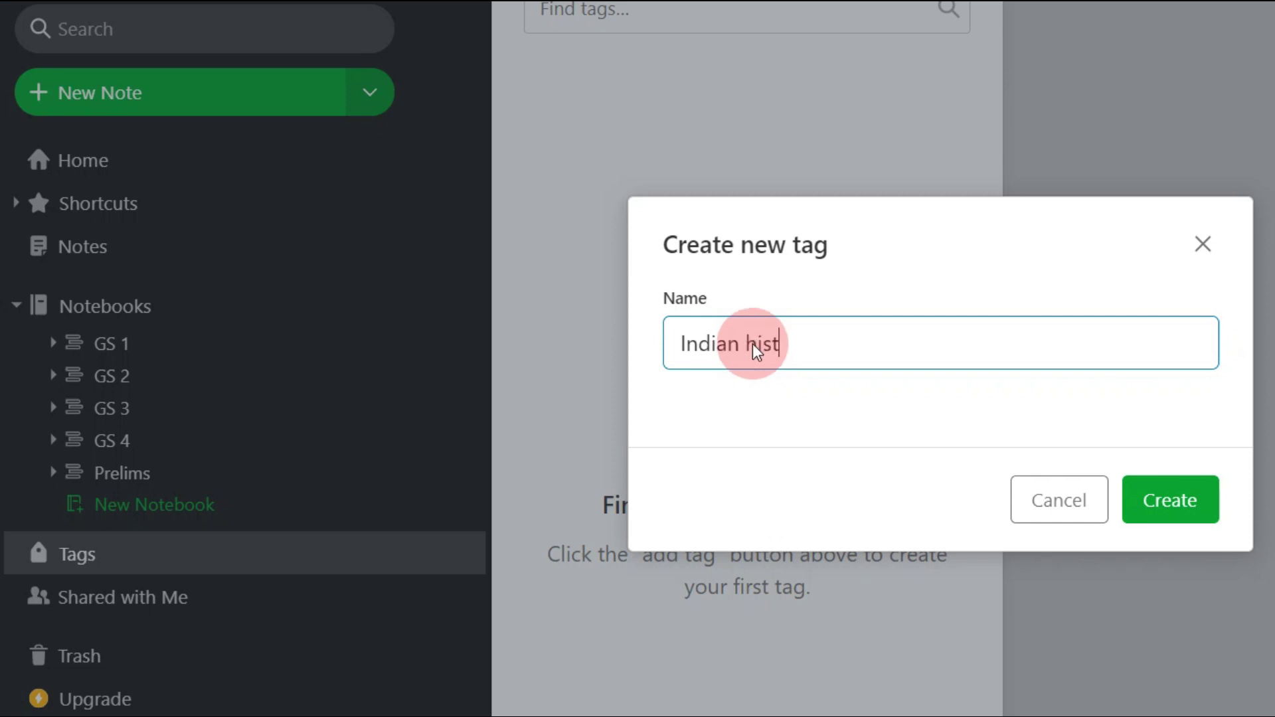
key("Return")
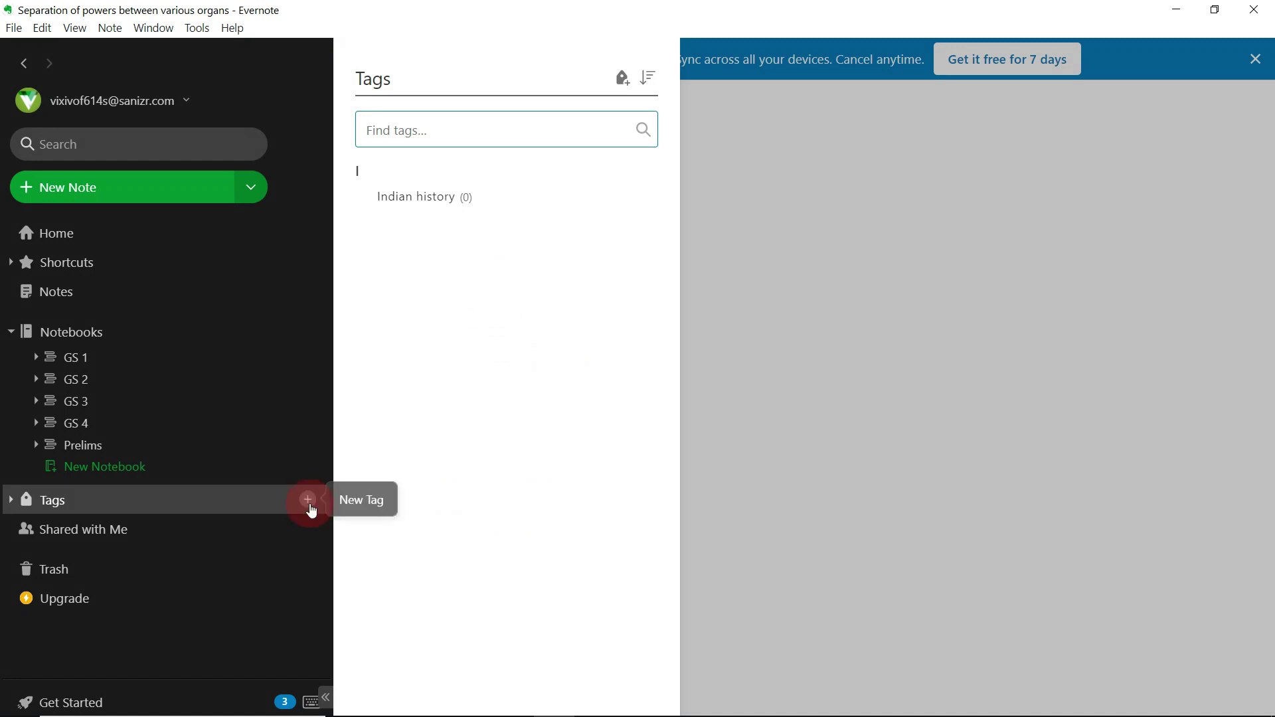
left_click(308, 501)
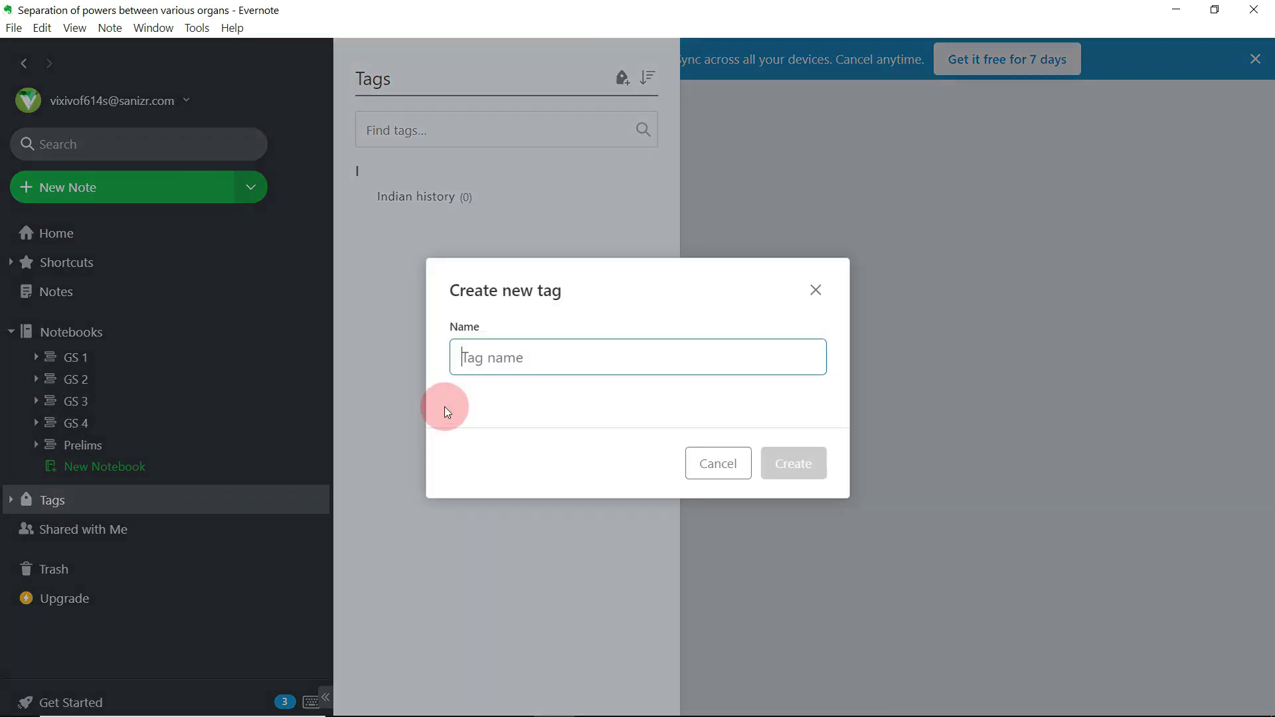
type("world history")
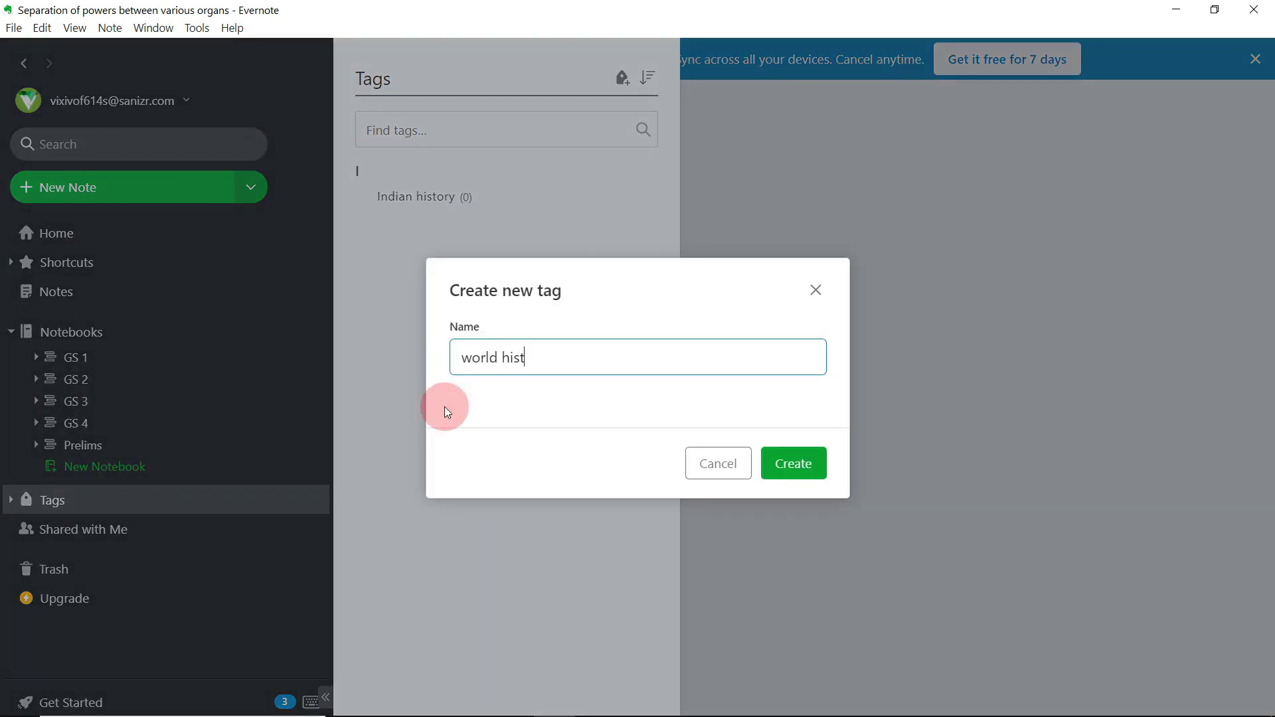
key("Return")
- Add three more tags: 'biodiversity', 'poverty' and 'social security'
left_click(309, 502)
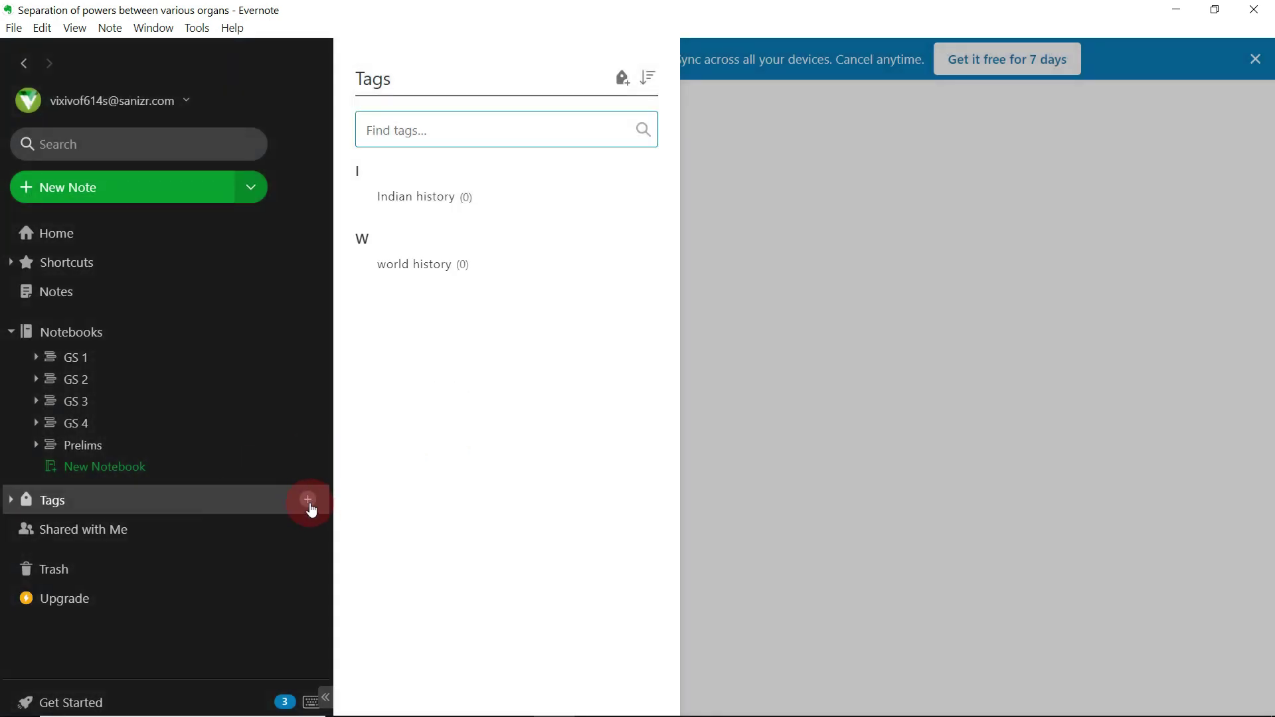
type("biodiversity")
key("Return")
left_click(312, 500)
type("poverty")
key("Return")
left_click(314, 501)
type("social security")
key("Return")
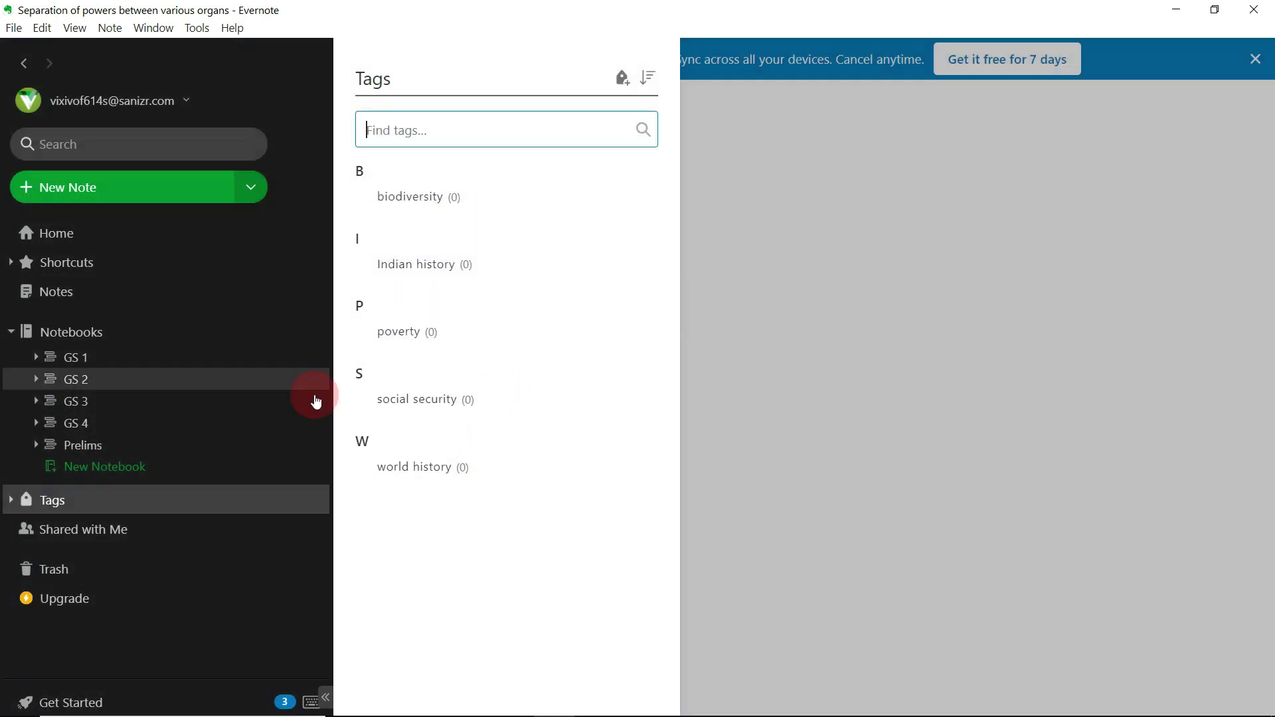
left_click(36, 357)
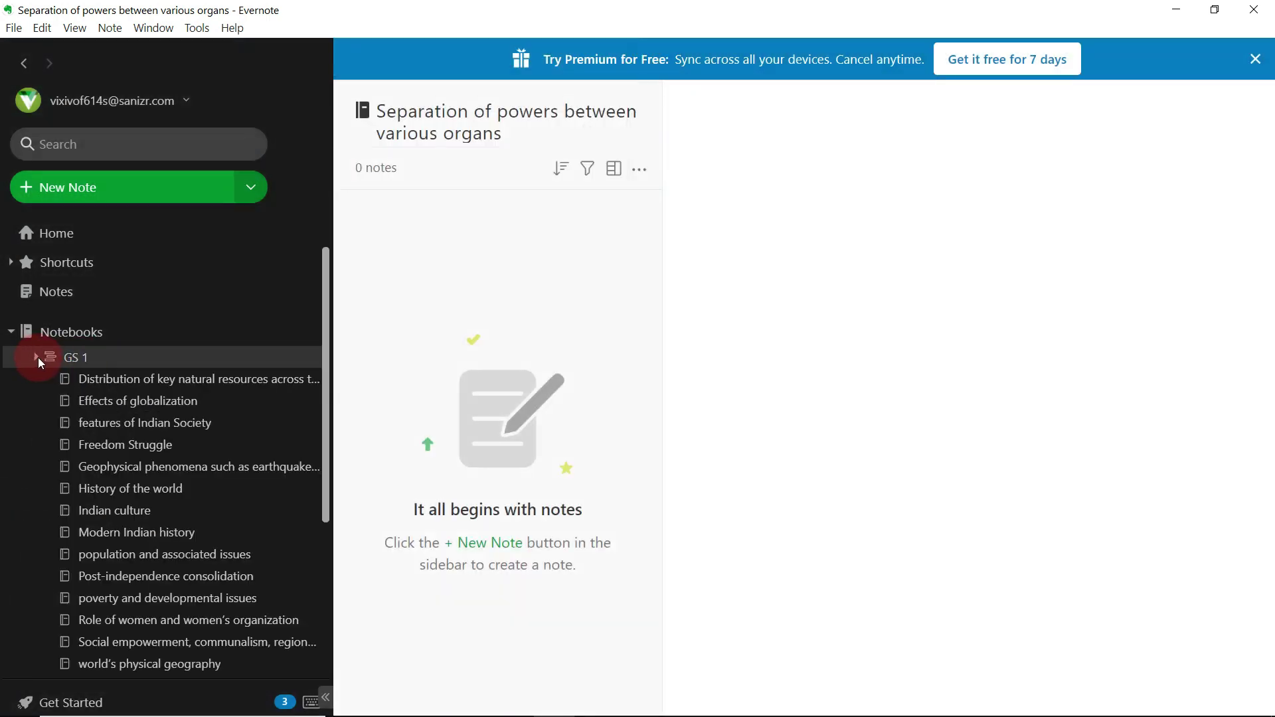
- Apply the 'world history' tag to the world wars note in GS 1
left_click(94, 360)
left_click(441, 338)
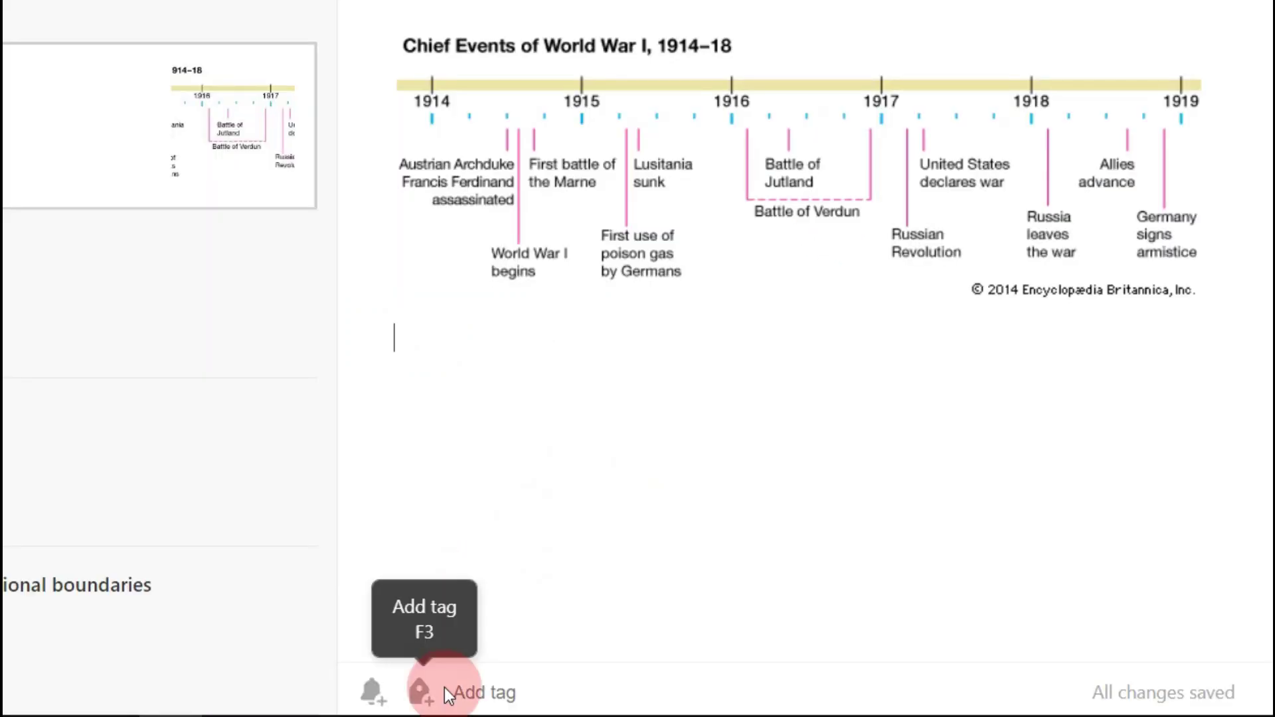
left_click(490, 694)
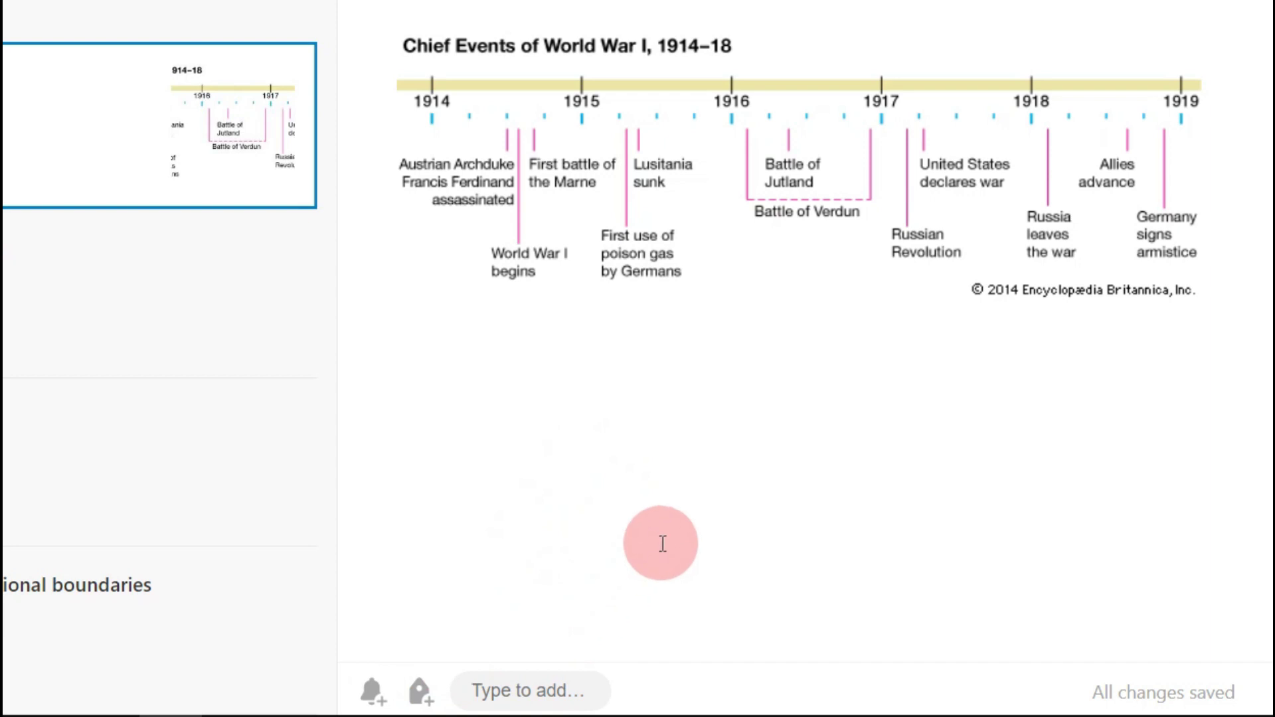
type("wo")
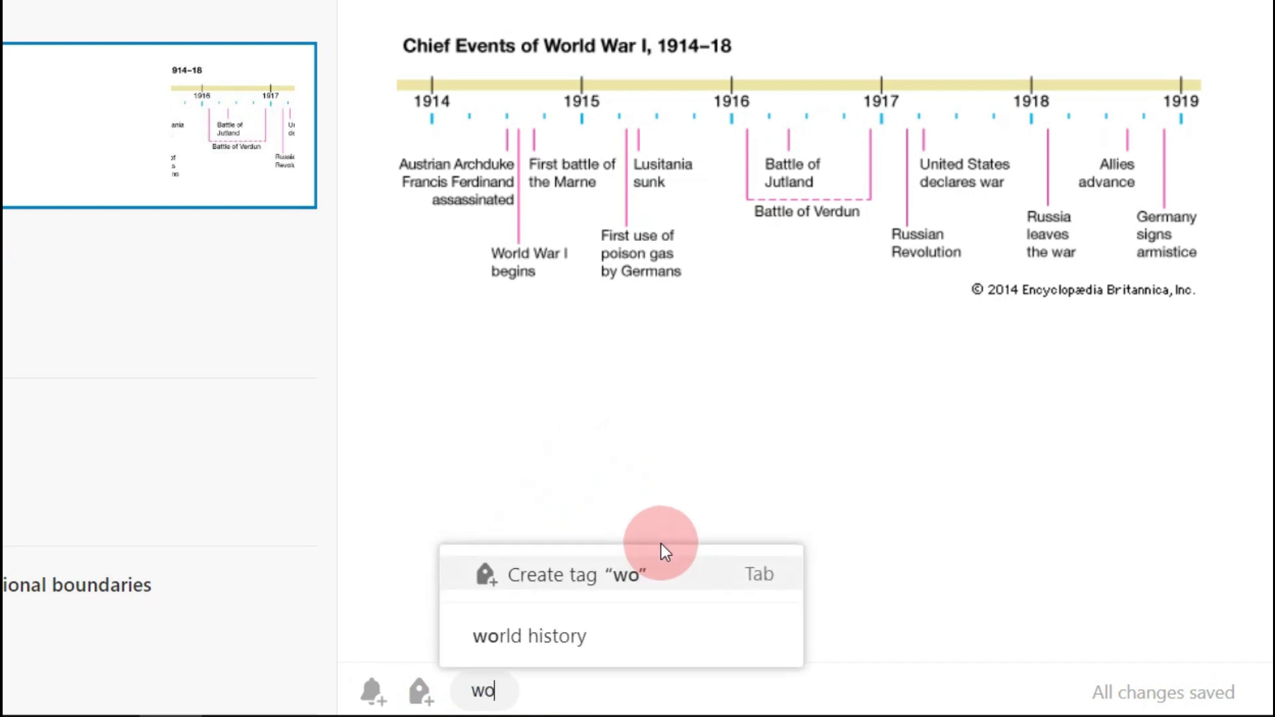
left_click(595, 653)
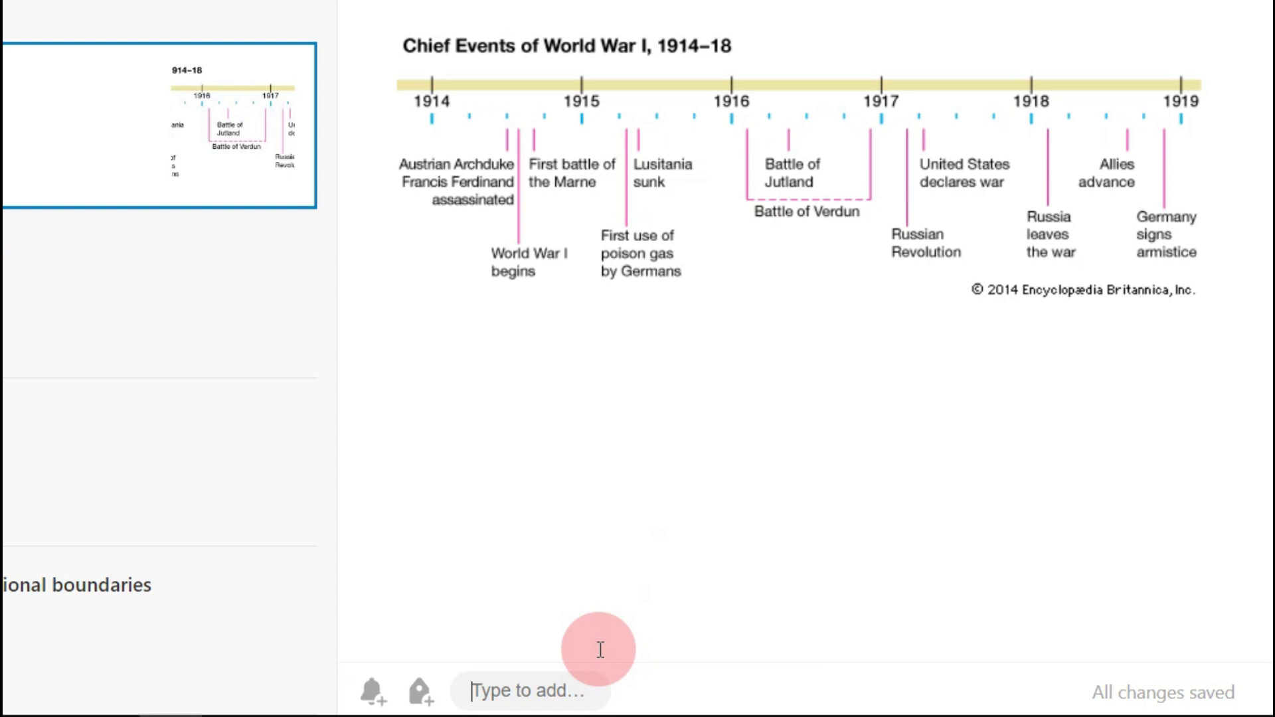
left_click(599, 601)
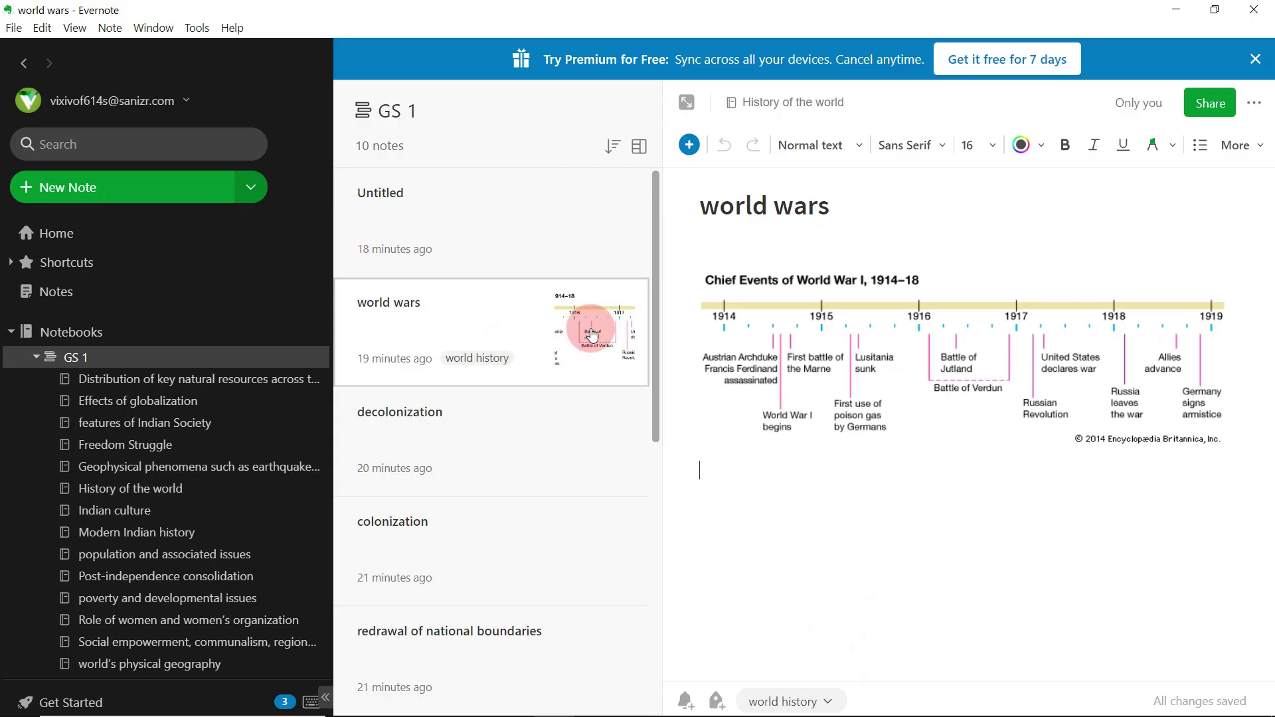
- Check under Tags that 'world history' now lists the world wars note
left_click(37, 356)
left_click(80, 511)
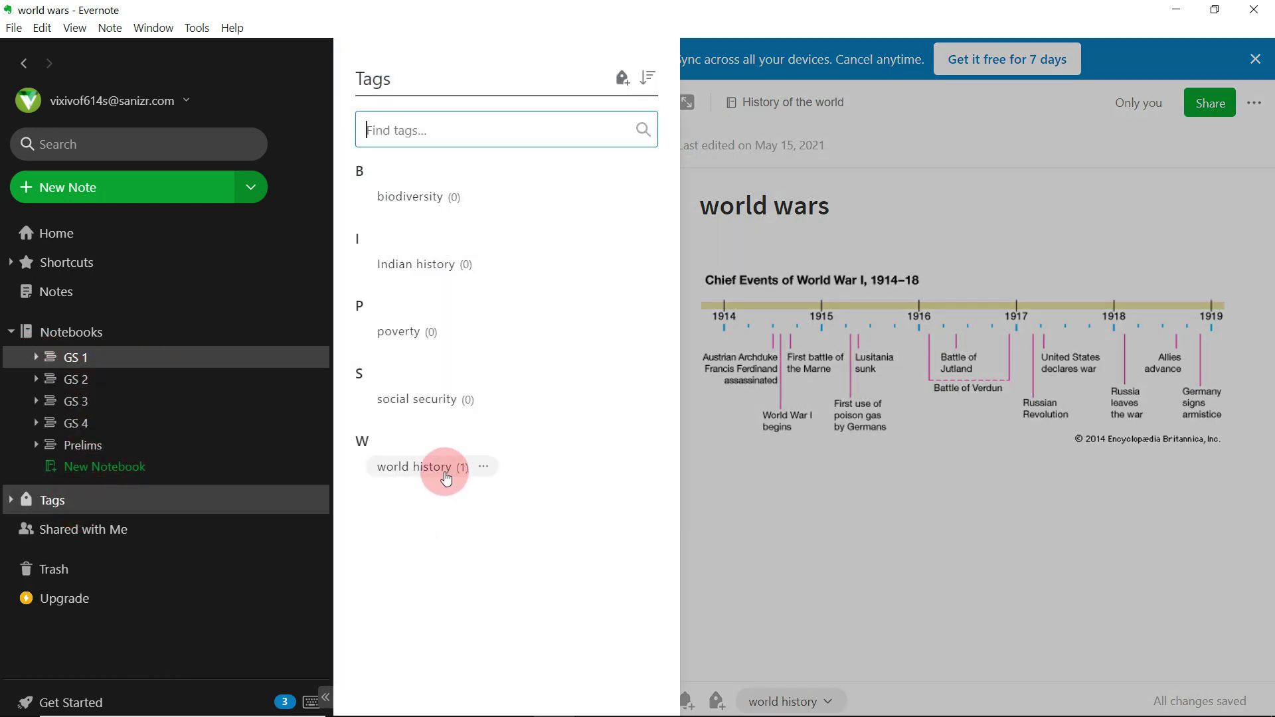
left_click(468, 482)
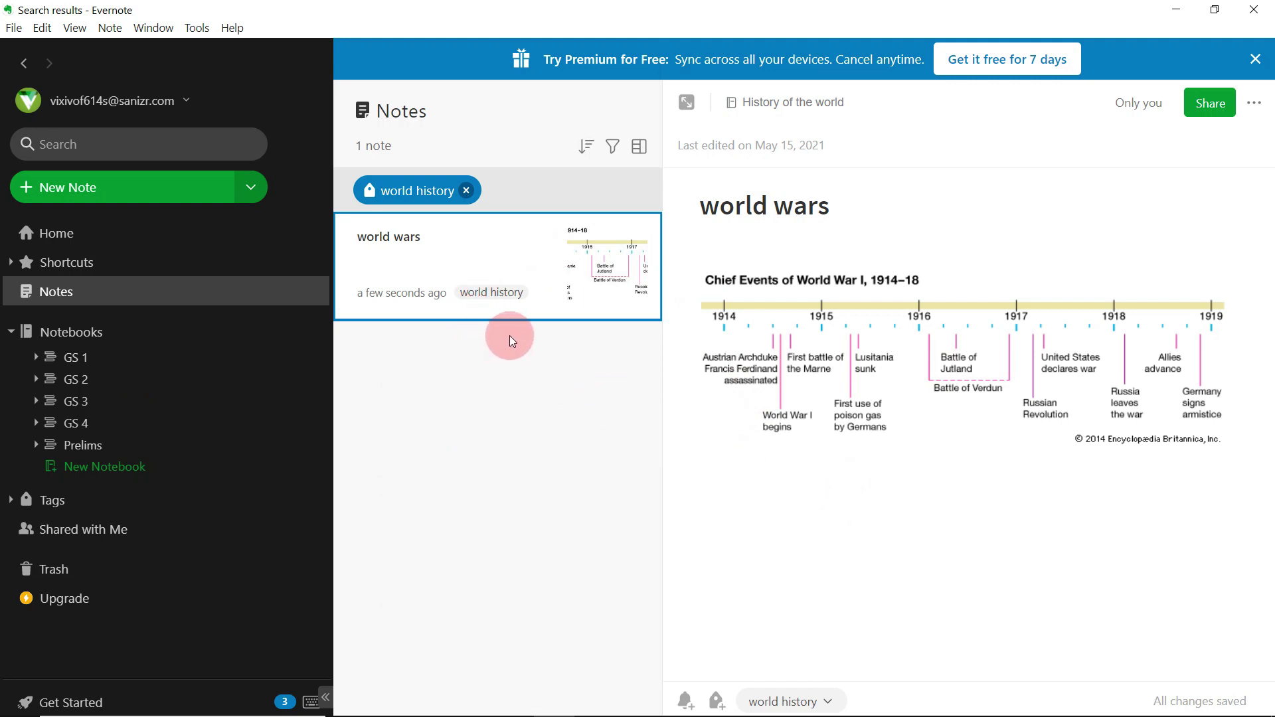
left_click(101, 506)
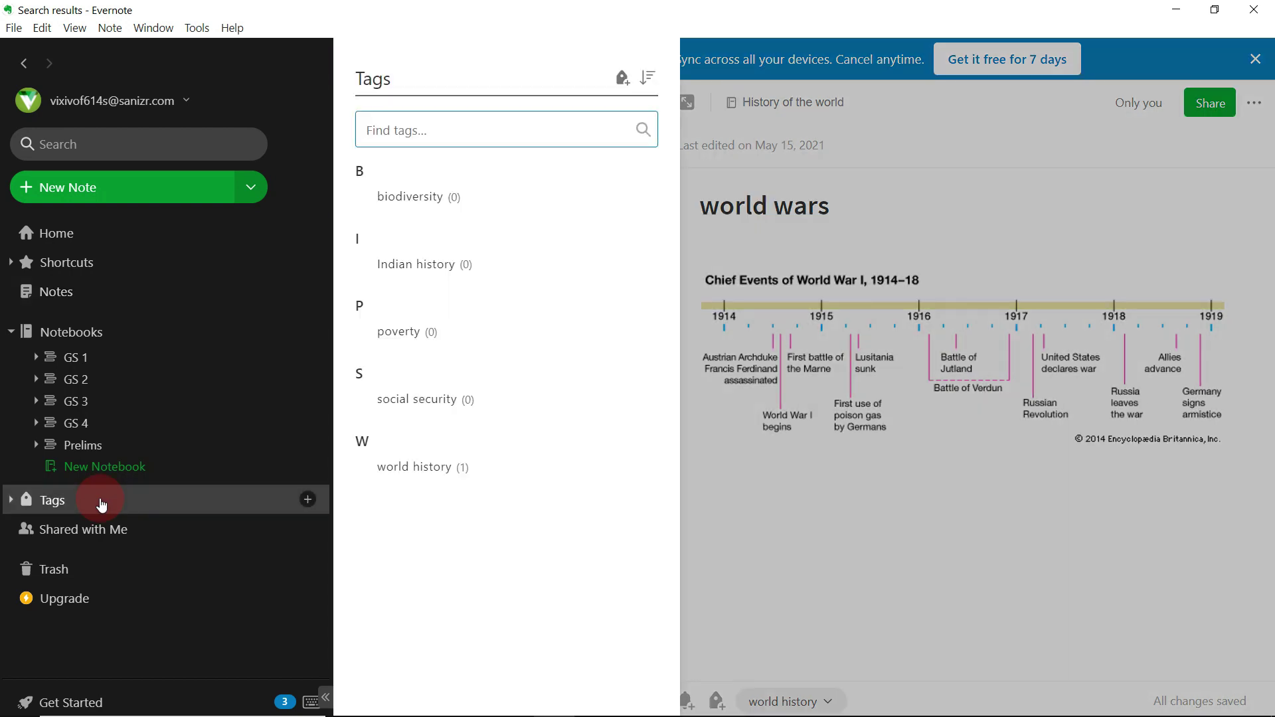
- Browse the notebooks list through GS 2, then return to GS 1's notes
left_click(137, 341)
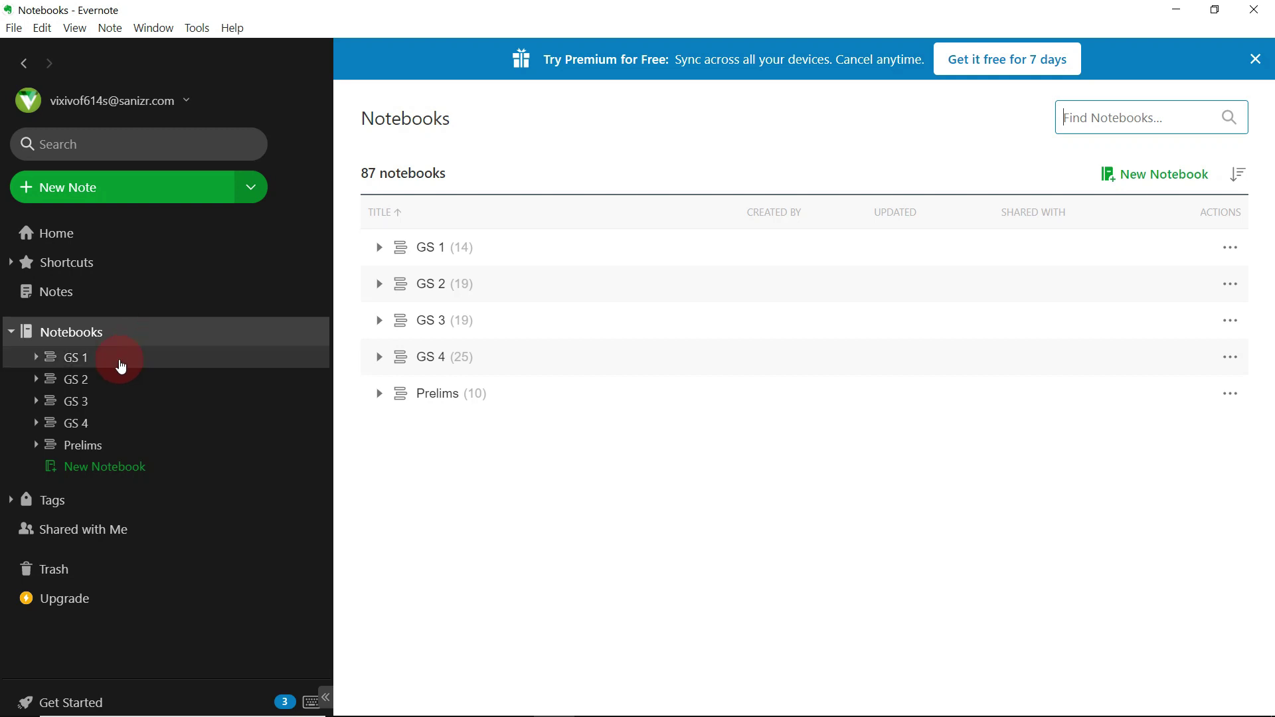
left_click(202, 379)
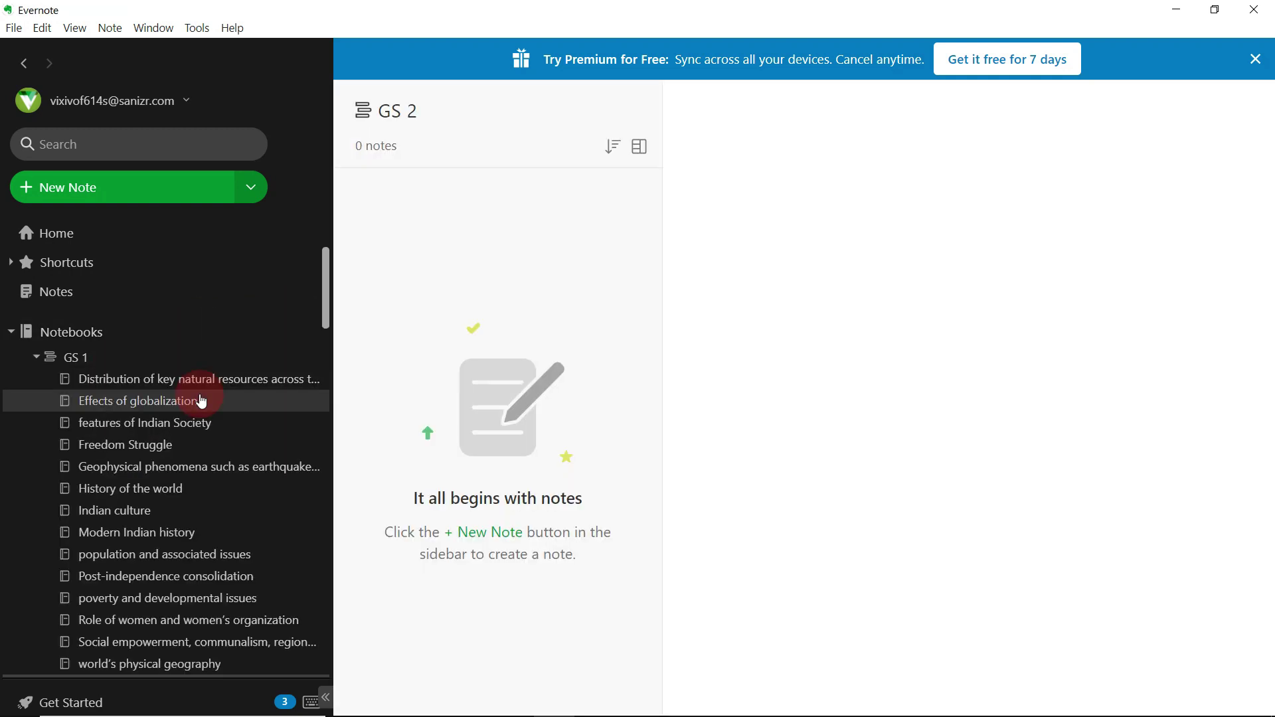
scroll(204, 404, "down", 2)
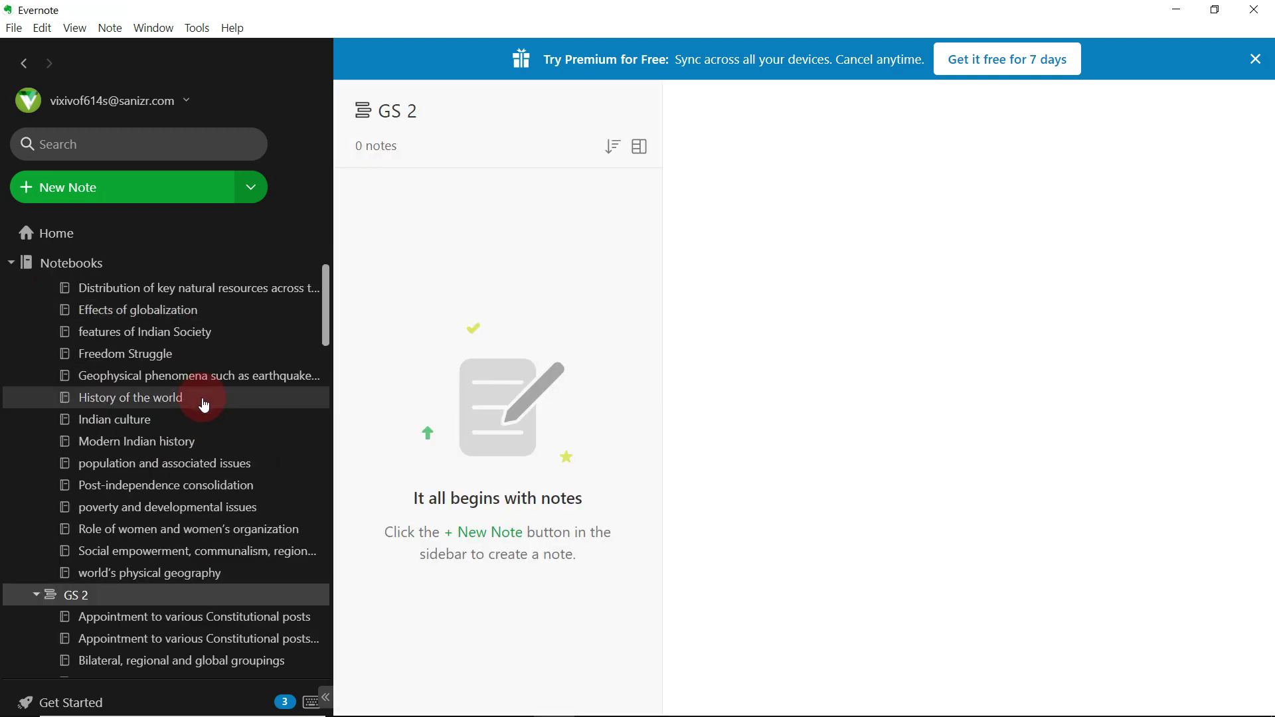
scroll(204, 405, "down", 6)
scroll(226, 415, "down", 10)
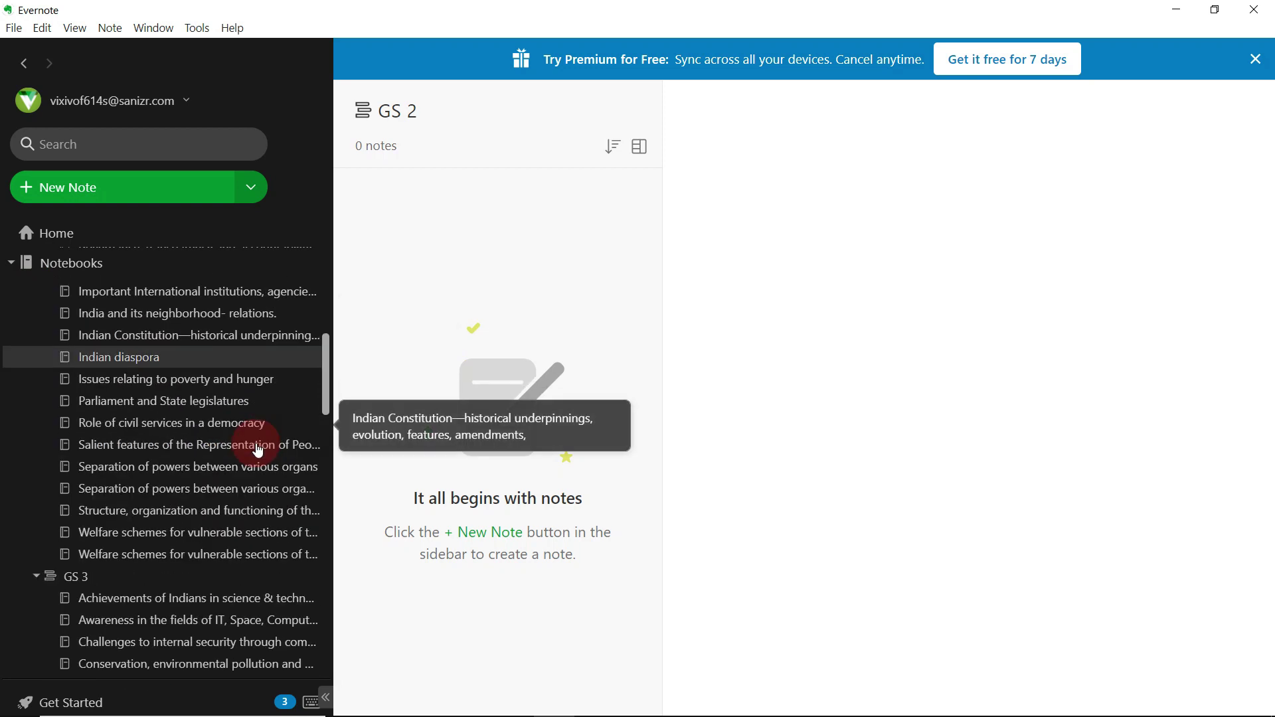
scroll(260, 458, "down", 8)
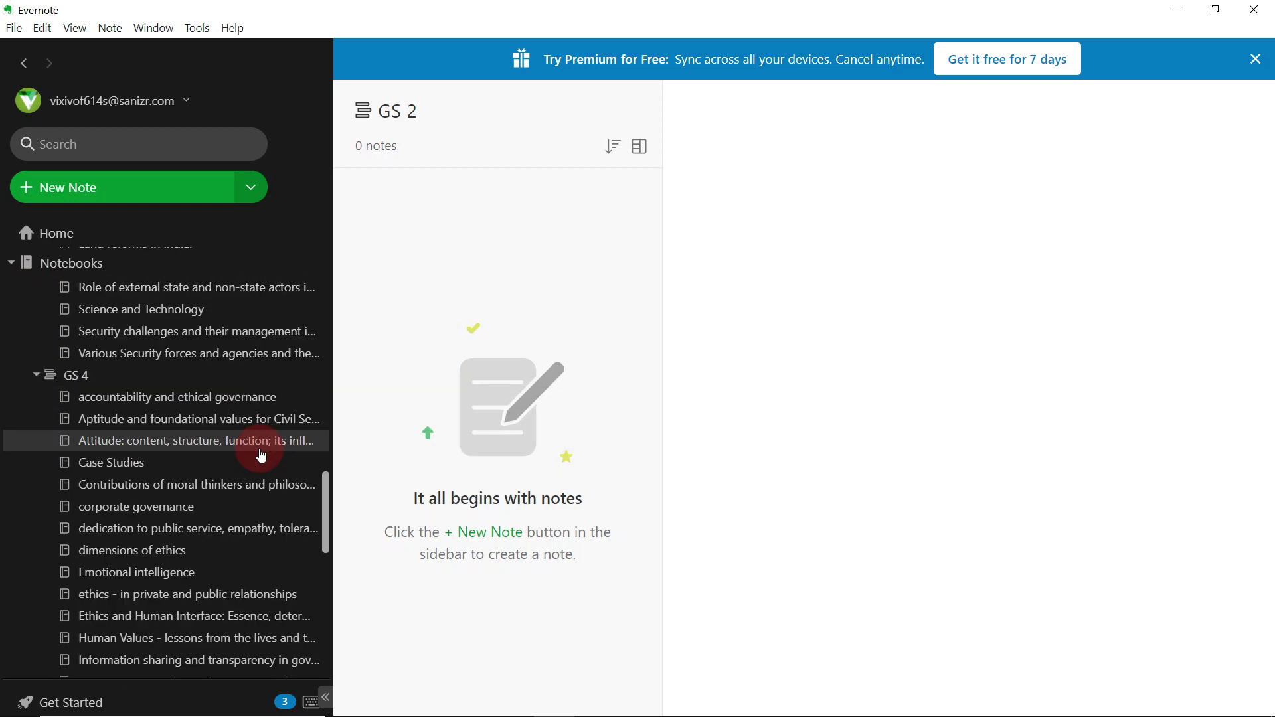
scroll(261, 458, "down", 8)
scroll(259, 460, "down", 6)
scroll(257, 461, "up", 2)
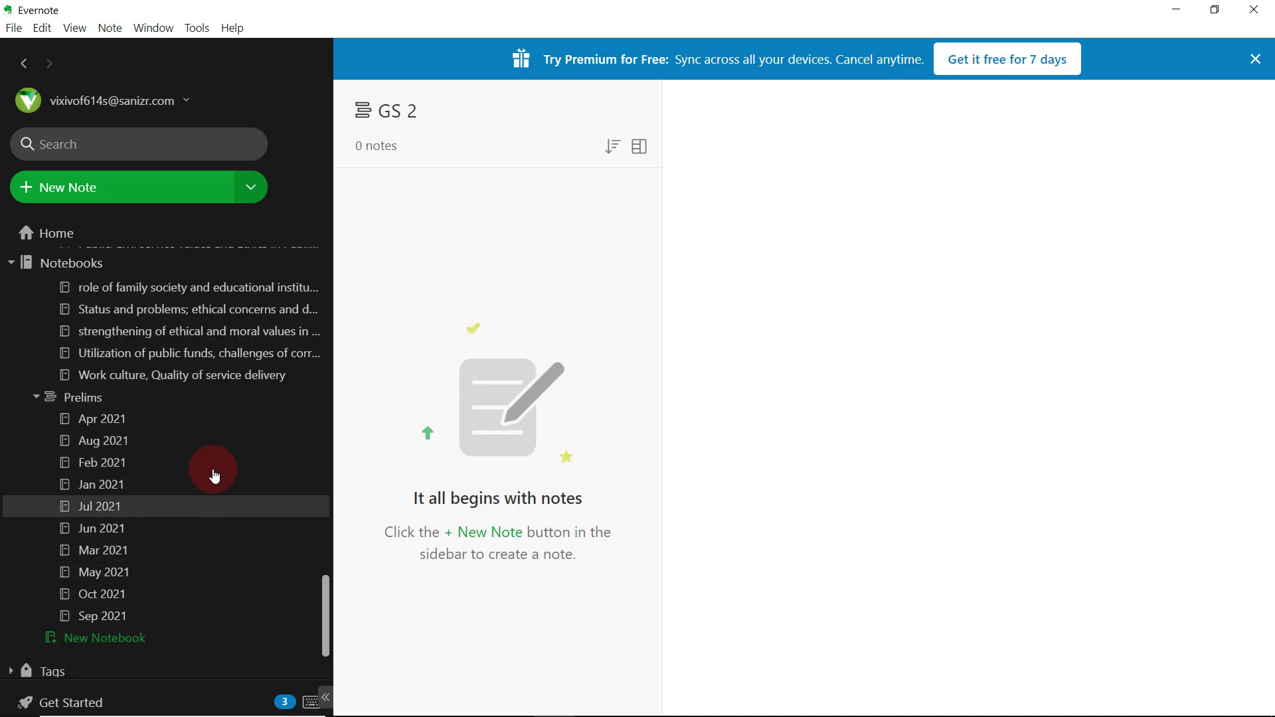
scroll(215, 476, "up", 20)
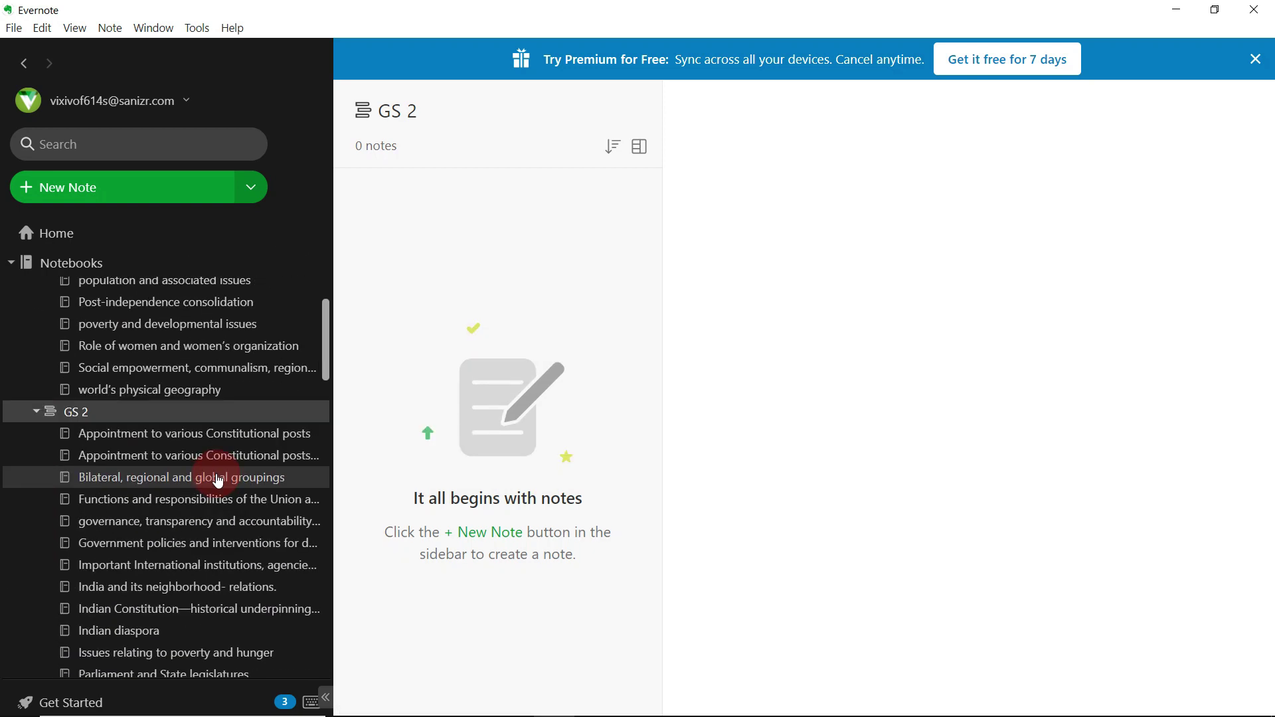
scroll(218, 479, "up", 6)
left_click(160, 366)
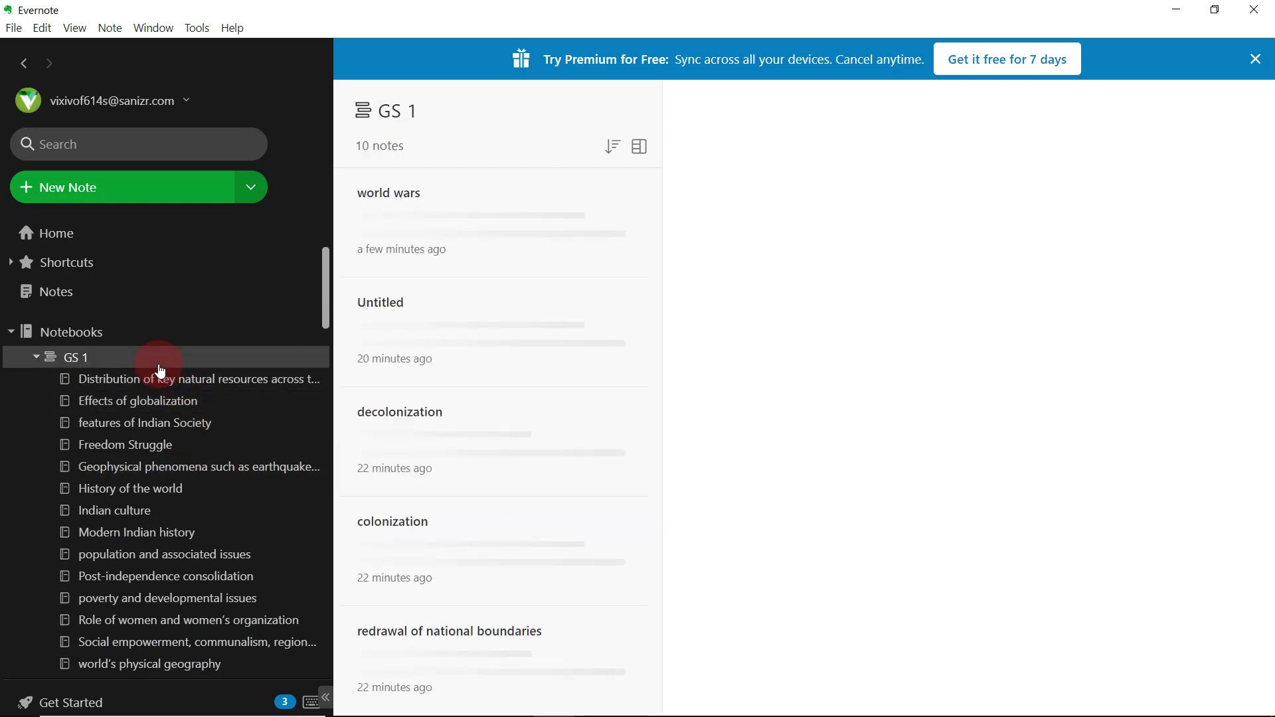